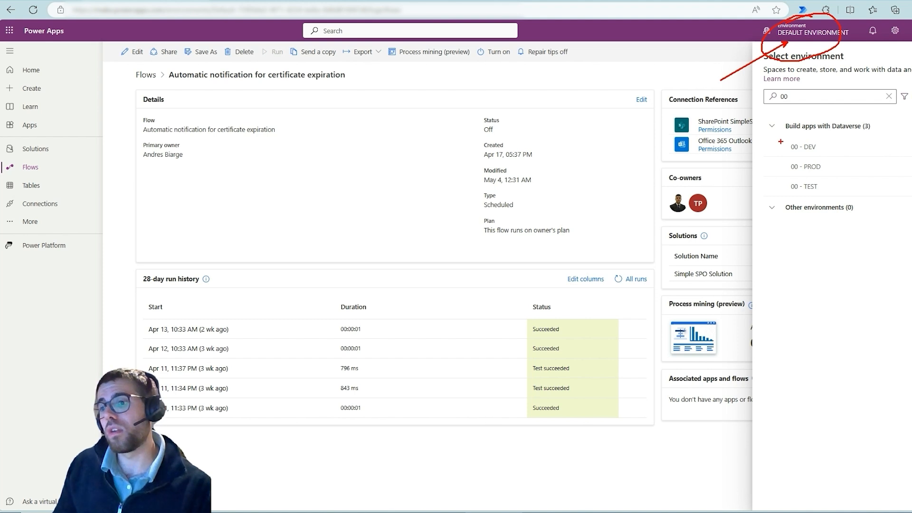
Outline the three 00 environments in the environment list with a red rectangle and clear the markup.
{"action": "left_click_drag", "start_coordinate": [771, 137], "coordinate": [831, 192]}
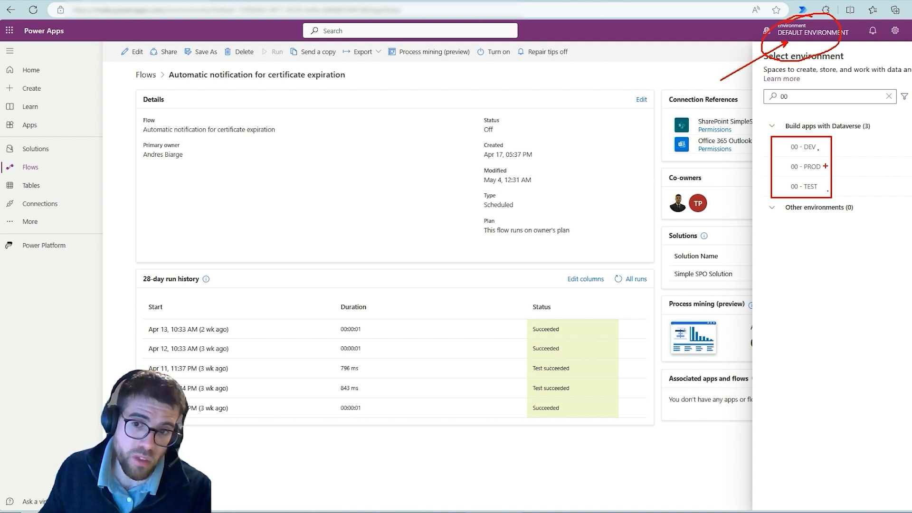
{"action": "key", "text": "Escape"}
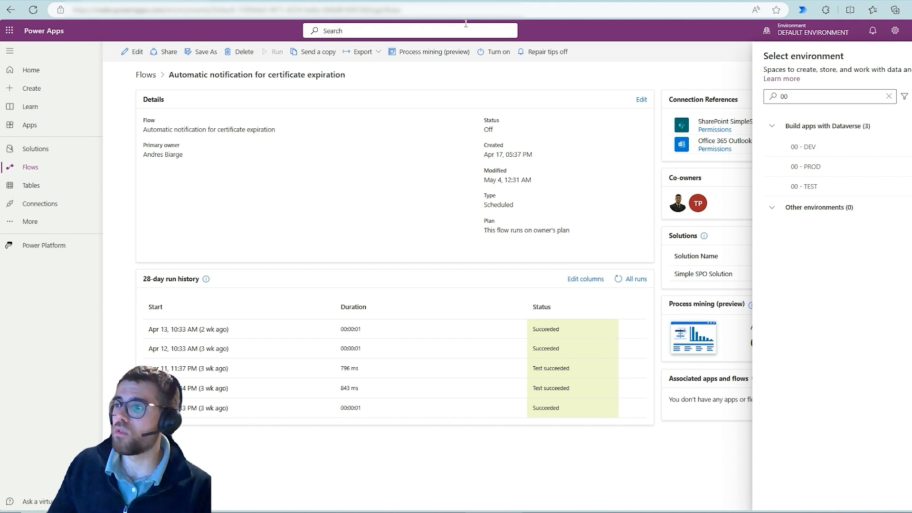
View the Item Tracking list on the 00 - DEV site with developer tools closed, and the ItemTracking list on 00 - TEST.
{"action": "left_click", "coordinate": [477, 1]}
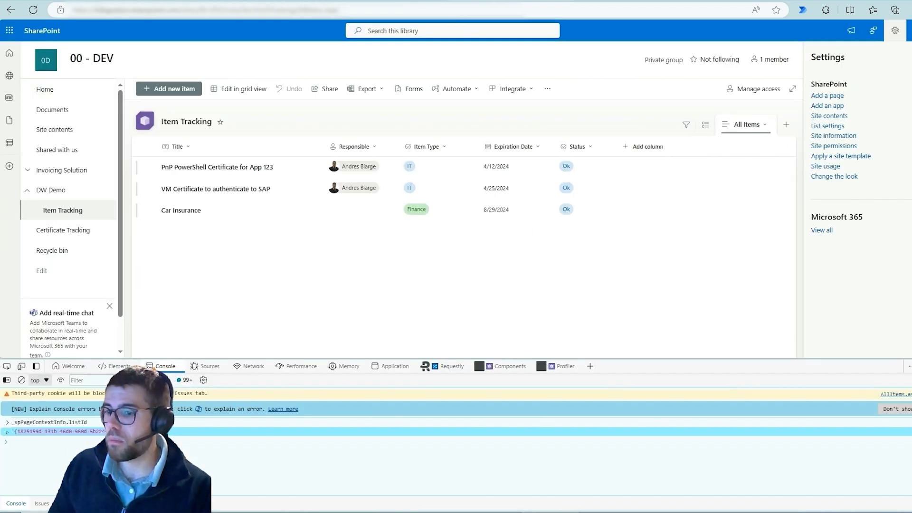
{"action": "key", "text": "F12"}
{"action": "left_click", "coordinate": [648, 1]}
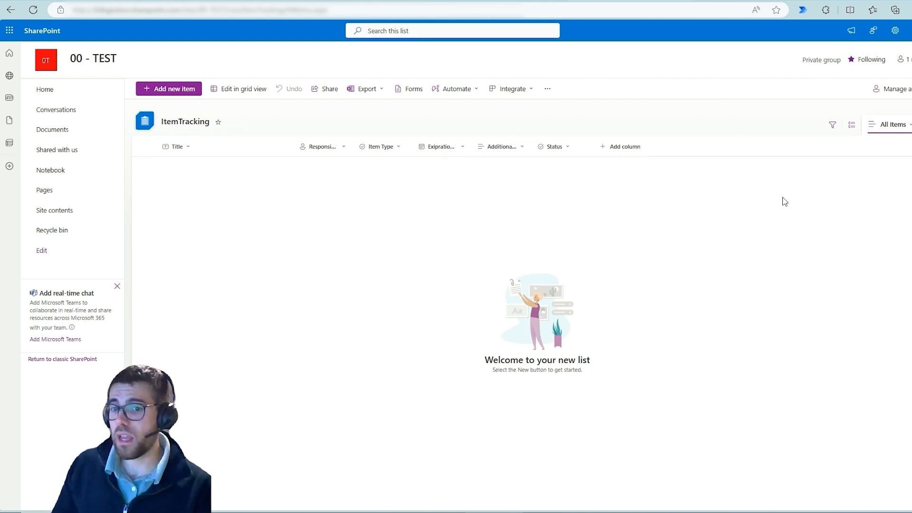
Examine the Microsoft Learn overview of application lifecycle management, including the key areas of ALM.
{"action": "left_click", "coordinate": [379, 1]}
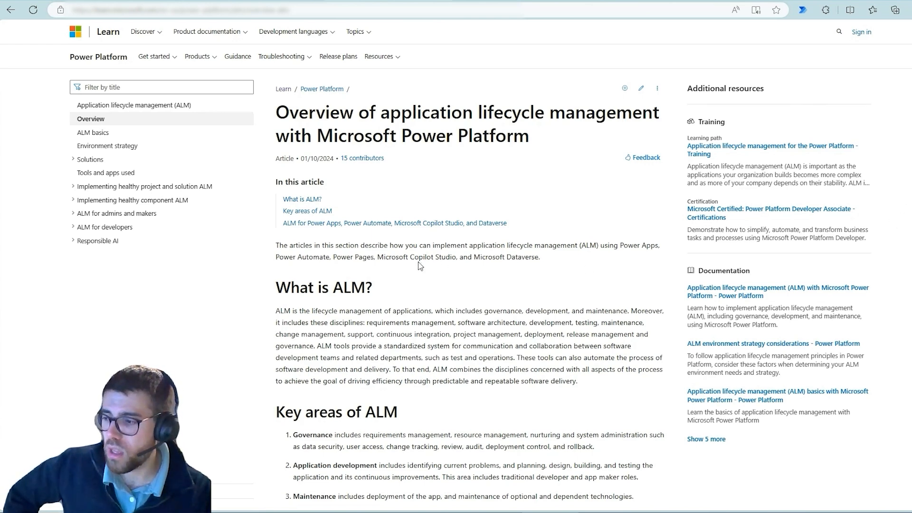
{"action": "scroll", "coordinate": [281, 294], "scroll_direction": "down", "scroll_amount": 8}
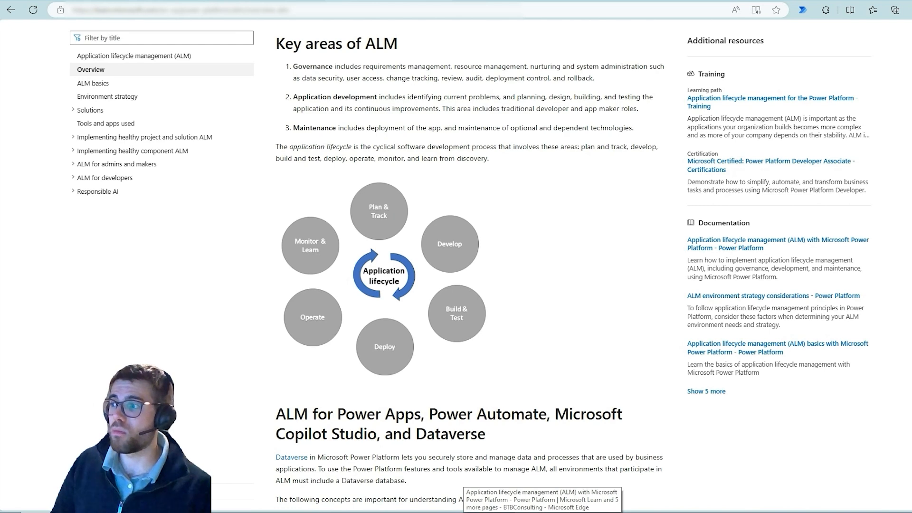
Return to Power Apps and switch to the 00 - DEV environment.
{"action": "left_click", "coordinate": [138, 0]}
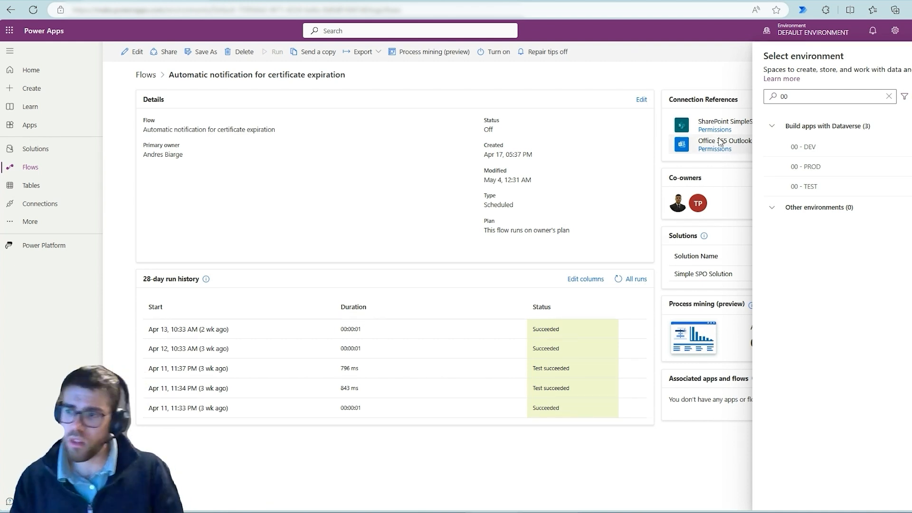
{"action": "mouse_move", "coordinate": [837, 148]}
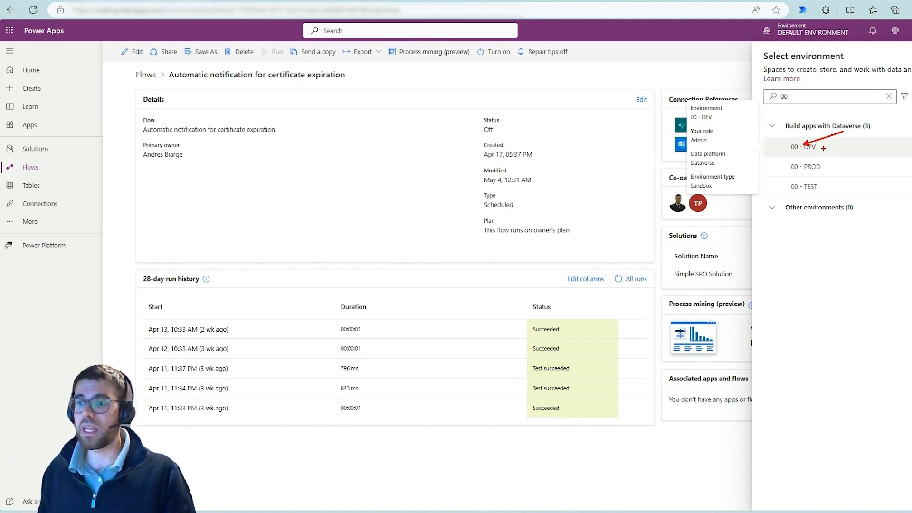
{"action": "left_click", "coordinate": [817, 152]}
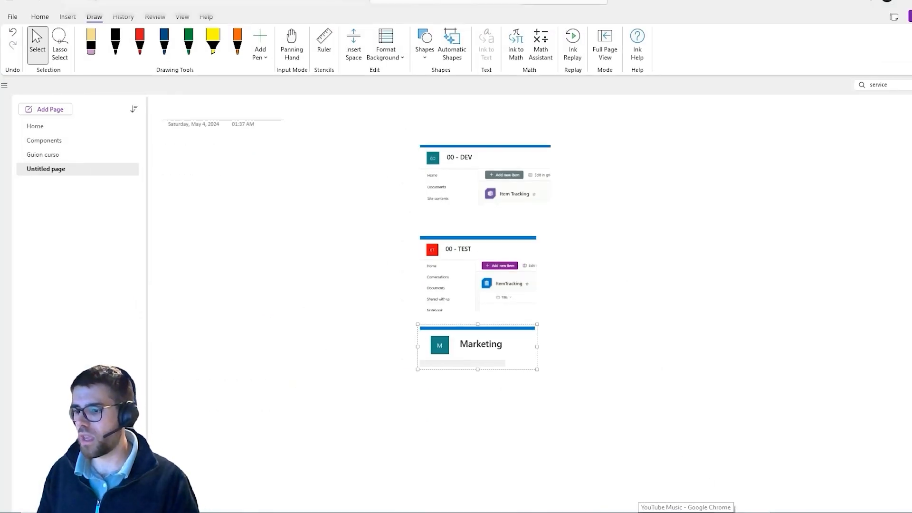
In Power Apps, filter the environment list by 00 and capture a screen snip of the matching environments.
{"action": "left_click", "coordinate": [712, 512]}
{"action": "left_click", "coordinate": [791, 32]}
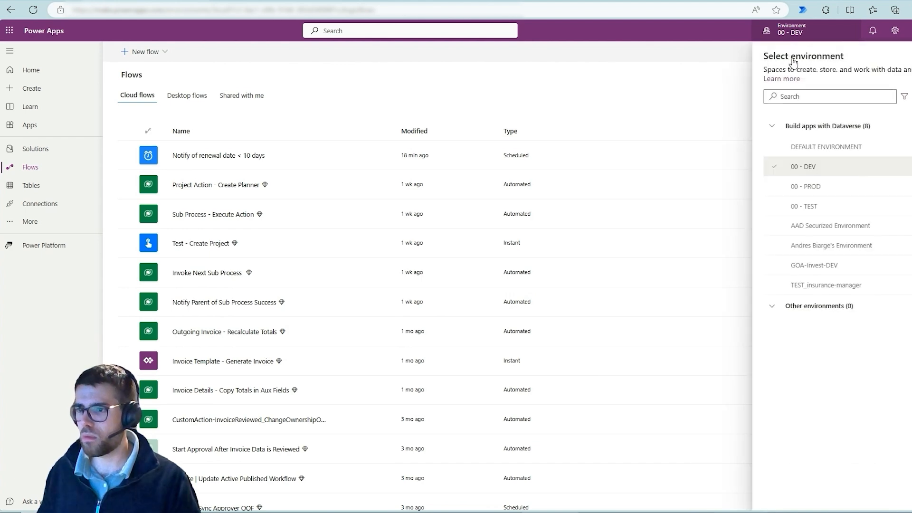
{"action": "left_click", "coordinate": [800, 95]}
{"action": "type", "text": "00"}
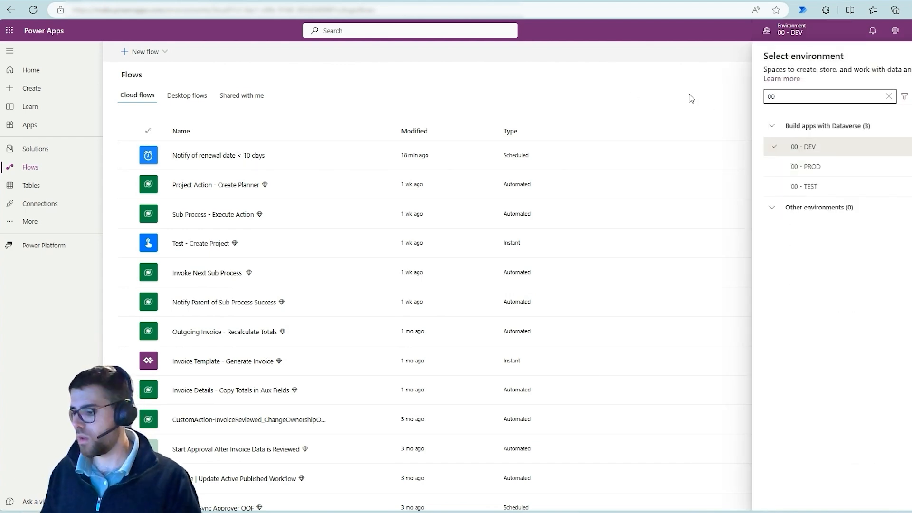
{"action": "key", "text": "super+shift+s"}
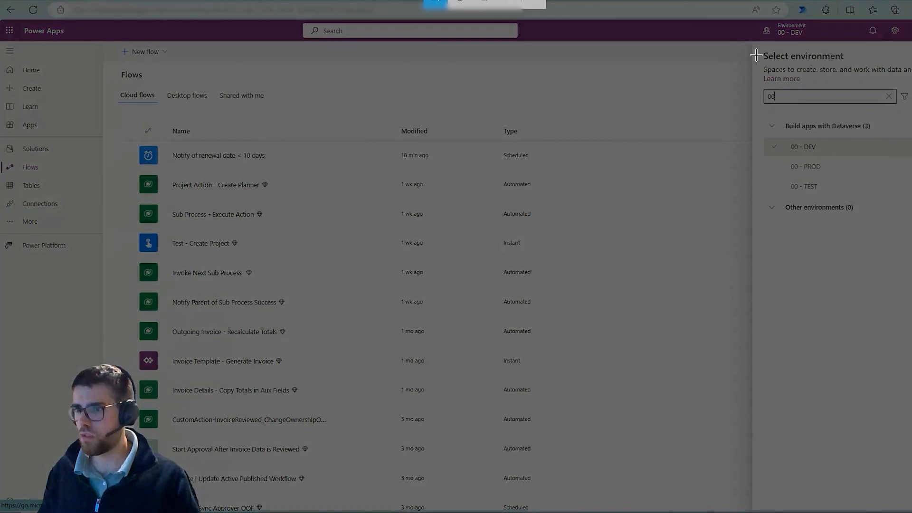
{"action": "left_click_drag", "start_coordinate": [763, 115], "coordinate": [903, 217]}
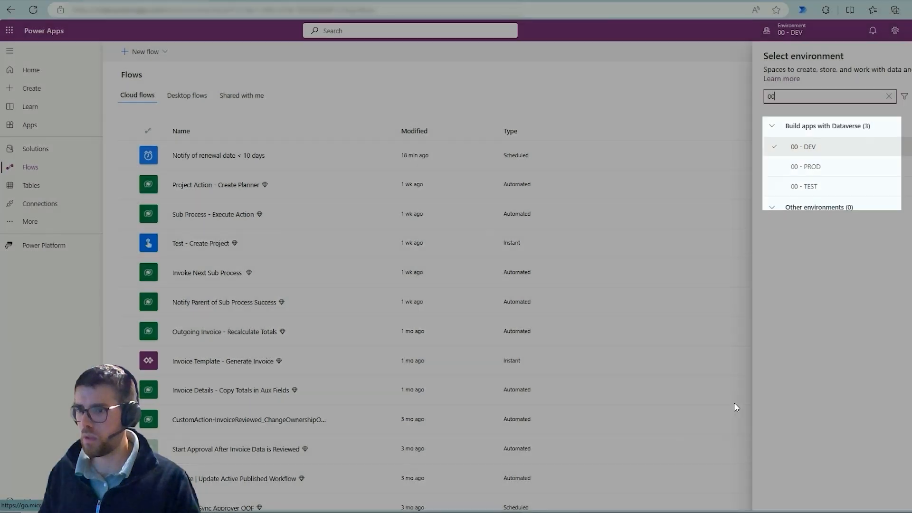
Switch to OneNote and paste the environment list snip in the blank area beside the site images.
{"action": "key", "text": "alt+Tab"}
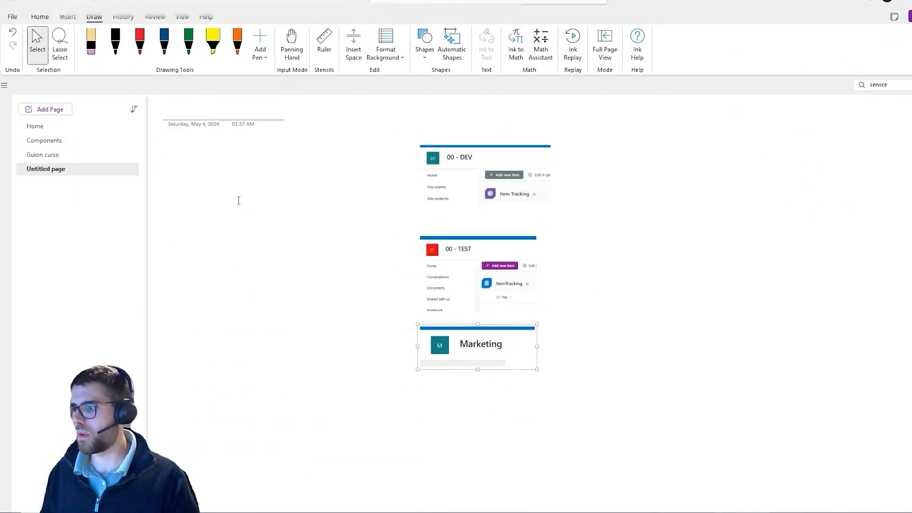
{"action": "left_click", "coordinate": [239, 199]}
{"action": "key", "text": "ctrl+v"}
{"action": "left_click_drag", "start_coordinate": [301, 246], "coordinate": [281, 226]}
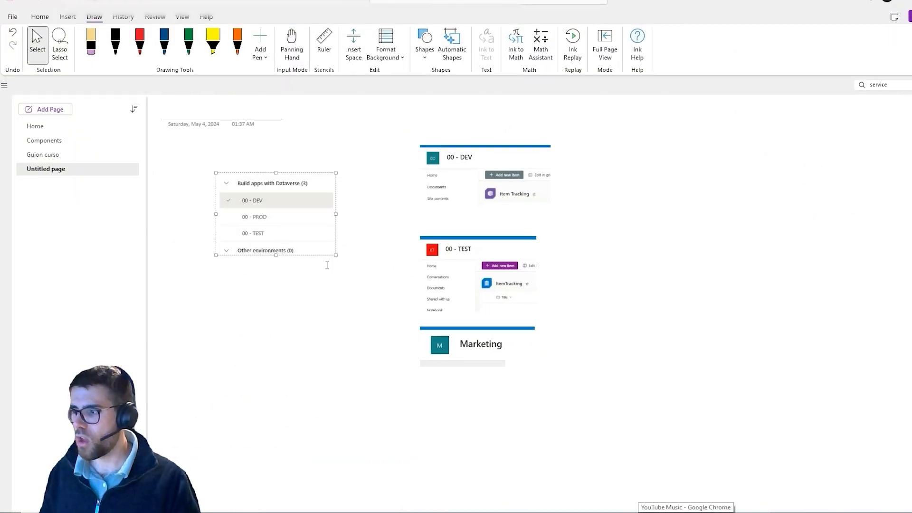
{"action": "left_click", "coordinate": [330, 288]}
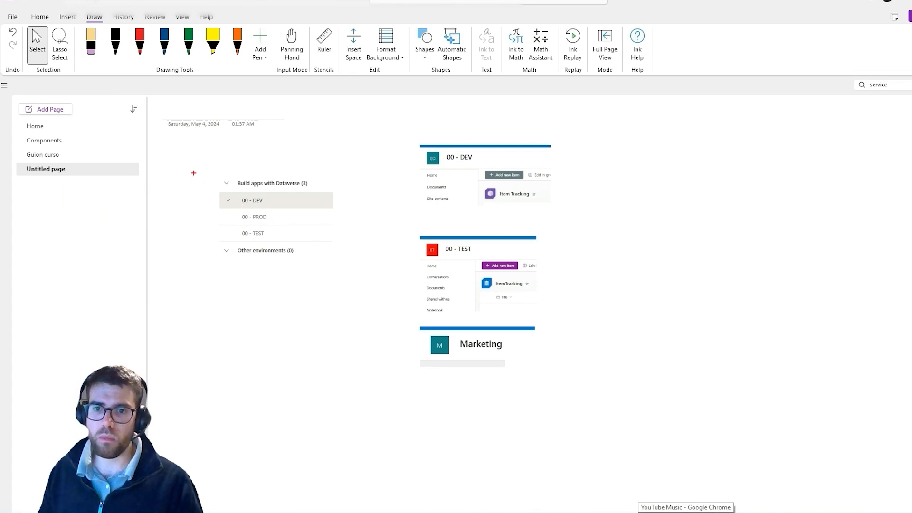
Mark the environment list with a red rectangle and the DEV, TEST and Marketing site images with red arrows.
{"action": "left_click_drag", "start_coordinate": [194, 173], "coordinate": [340, 296]}
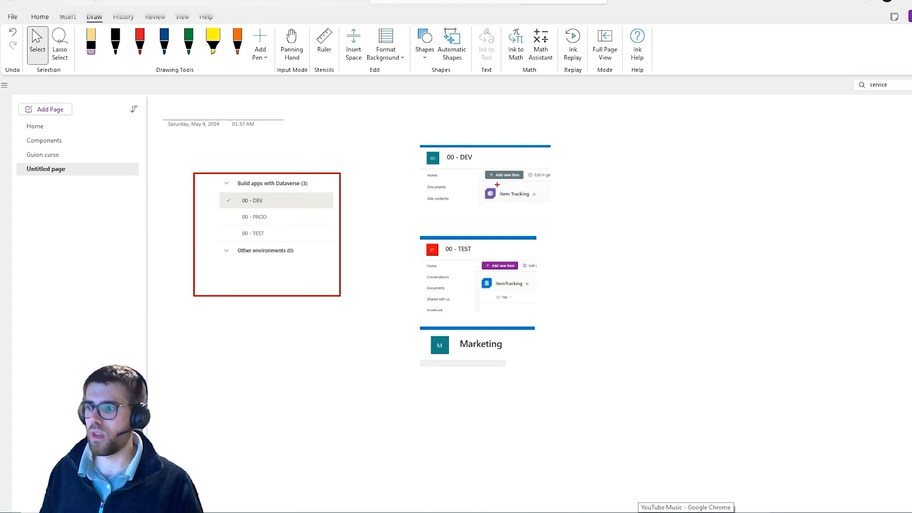
{"action": "left_click_drag", "start_coordinate": [497, 185], "coordinate": [531, 181]}
{"action": "left_click_drag", "start_coordinate": [489, 252], "coordinate": [523, 249]}
{"action": "left_click_drag", "start_coordinate": [503, 348], "coordinate": [580, 340]}
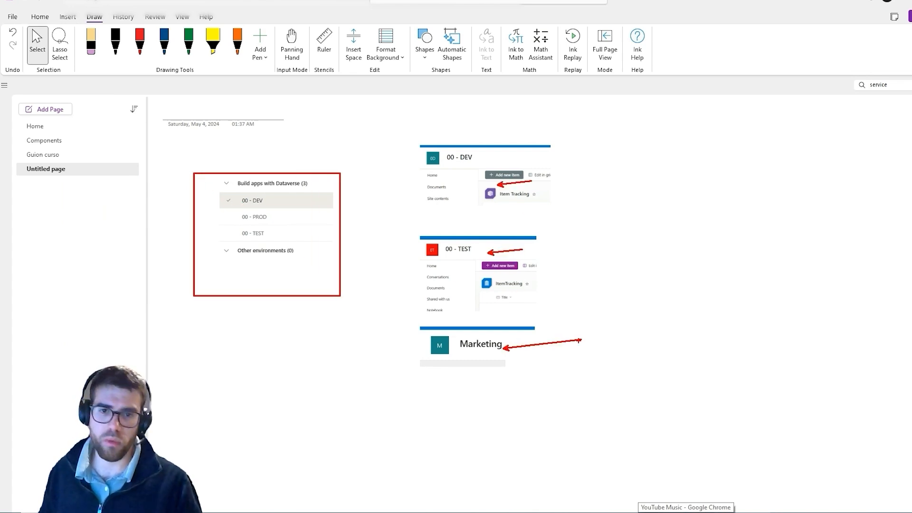
{"action": "key", "text": "Escape"}
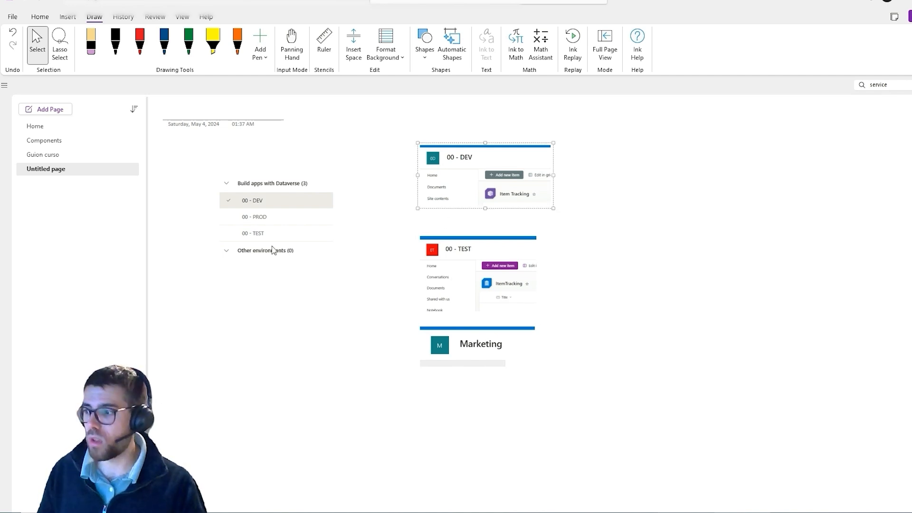
{"action": "left_click", "coordinate": [258, 227]}
{"action": "key", "text": "Delete"}
{"action": "left_click", "coordinate": [449, 189]}
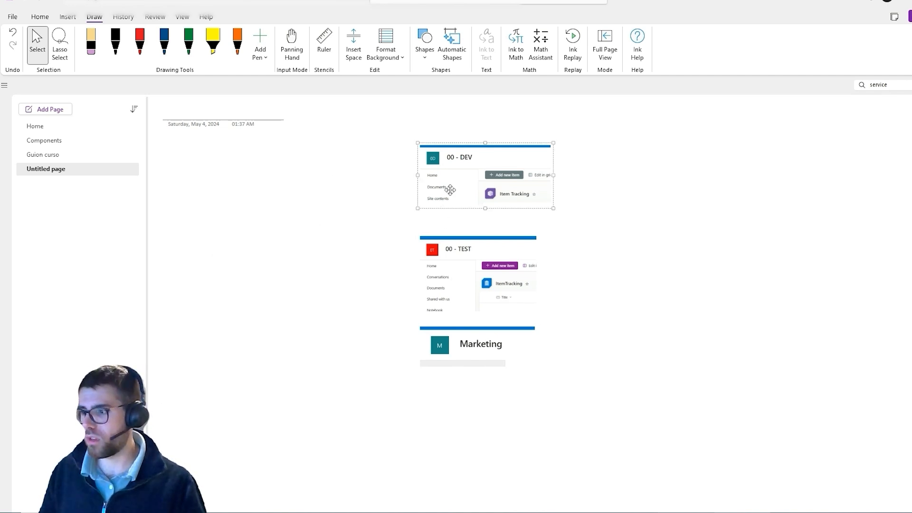
{"action": "key", "text": "ctrl+z"}
Arrange the DEV, TEST and Marketing site images in a horizontal row, with the environment list below and beside them.
{"action": "left_click_drag", "start_coordinate": [291, 210], "coordinate": [203, 338]}
{"action": "left_click", "coordinate": [458, 185]}
{"action": "left_click_drag", "start_coordinate": [458, 185], "coordinate": [387, 225]}
{"action": "left_click_drag", "start_coordinate": [478, 272], "coordinate": [617, 212]}
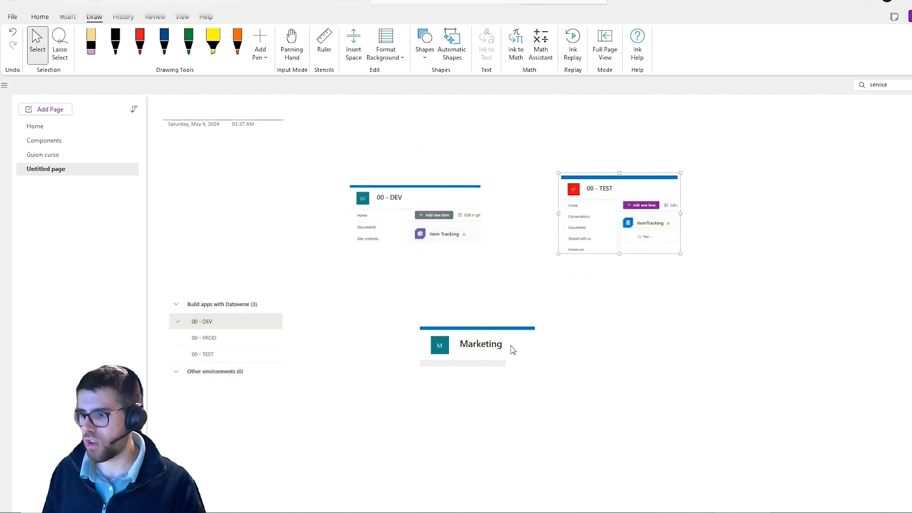
{"action": "left_click_drag", "start_coordinate": [511, 348], "coordinate": [807, 205]}
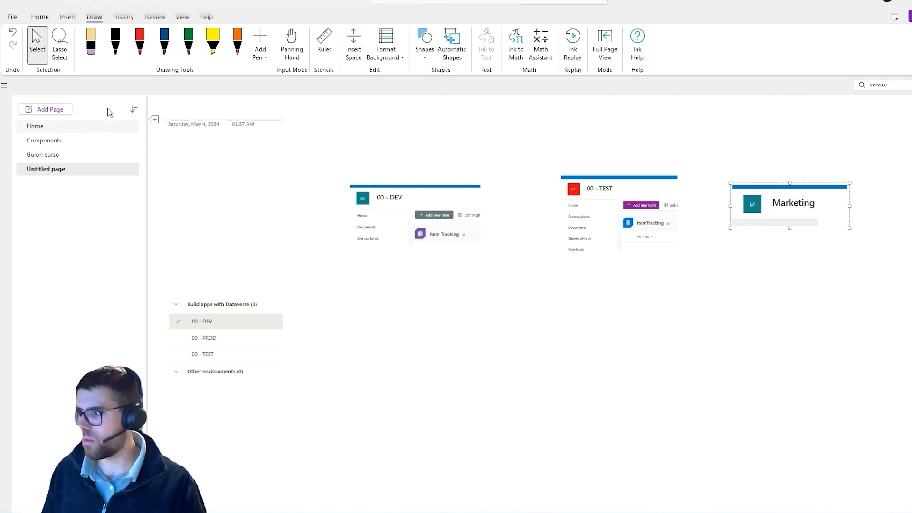
Handwrite the headings DEV, TEST and PROD in black ink above the three site images.
{"action": "left_click", "coordinate": [114, 43]}
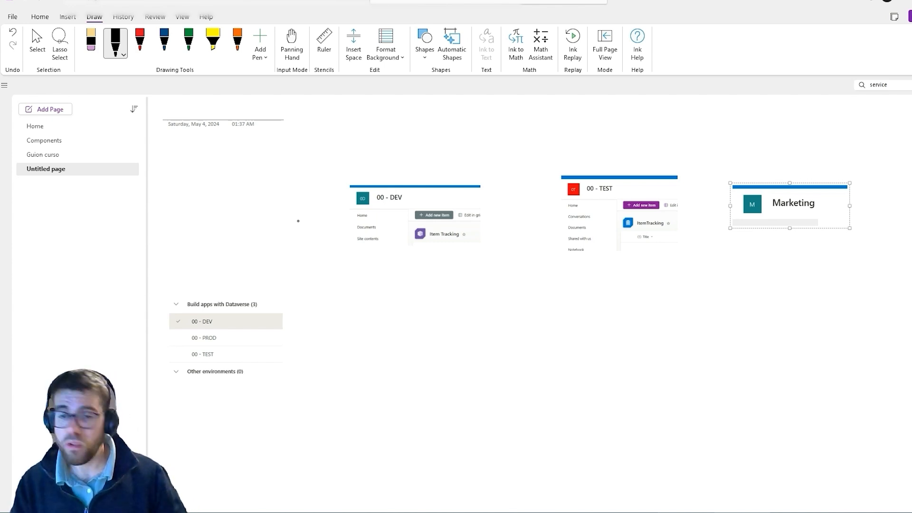
{"action": "mouse_move", "coordinate": [378, 118]}
{"action": "left_mouse_down"}
{"action": "mouse_move", "coordinate": [375, 137]}
{"action": "mouse_move", "coordinate": [396, 135]}
{"action": "mouse_move", "coordinate": [398, 122]}
{"action": "left_mouse_up"}
{"action": "left_click_drag", "start_coordinate": [390, 129], "coordinate": [407, 123]}
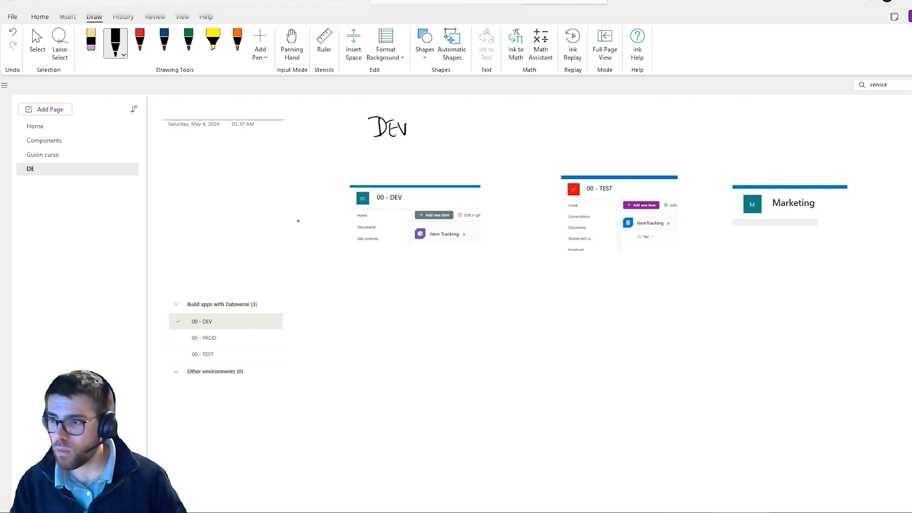
{"action": "left_click_drag", "start_coordinate": [576, 123], "coordinate": [592, 120]}
{"action": "mouse_move", "coordinate": [584, 122]}
{"action": "left_mouse_down"}
{"action": "mouse_move", "coordinate": [583, 138]}
{"action": "mouse_move", "coordinate": [622, 123]}
{"action": "left_mouse_up"}
{"action": "left_click_drag", "start_coordinate": [617, 123], "coordinate": [618, 136]}
{"action": "left_click_drag", "start_coordinate": [752, 126], "coordinate": [753, 139]}
{"action": "mouse_move", "coordinate": [751, 126]}
{"action": "left_mouse_down"}
{"action": "mouse_move", "coordinate": [753, 134]}
{"action": "mouse_move", "coordinate": [766, 124]}
{"action": "mouse_move", "coordinate": [779, 140]}
{"action": "mouse_move", "coordinate": [784, 128]}
{"action": "mouse_move", "coordinate": [794, 141]}
{"action": "left_mouse_up"}
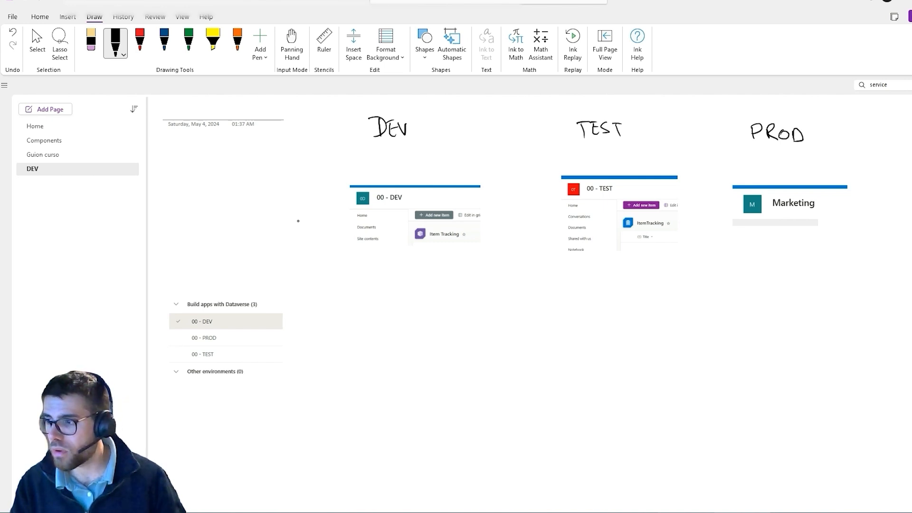
Draw tall black frames around the DEV, TEST and PROD columns, extending below each site image.
{"action": "mouse_move", "coordinate": [340, 166]}
{"action": "left_mouse_down"}
{"action": "mouse_move", "coordinate": [441, 165]}
{"action": "mouse_move", "coordinate": [409, 362]}
{"action": "left_mouse_up"}
{"action": "mouse_move", "coordinate": [458, 165]}
{"action": "left_mouse_down"}
{"action": "mouse_move", "coordinate": [515, 332]}
{"action": "mouse_move", "coordinate": [435, 359]}
{"action": "left_mouse_up"}
{"action": "left_click_drag", "start_coordinate": [551, 166], "coordinate": [569, 344]}
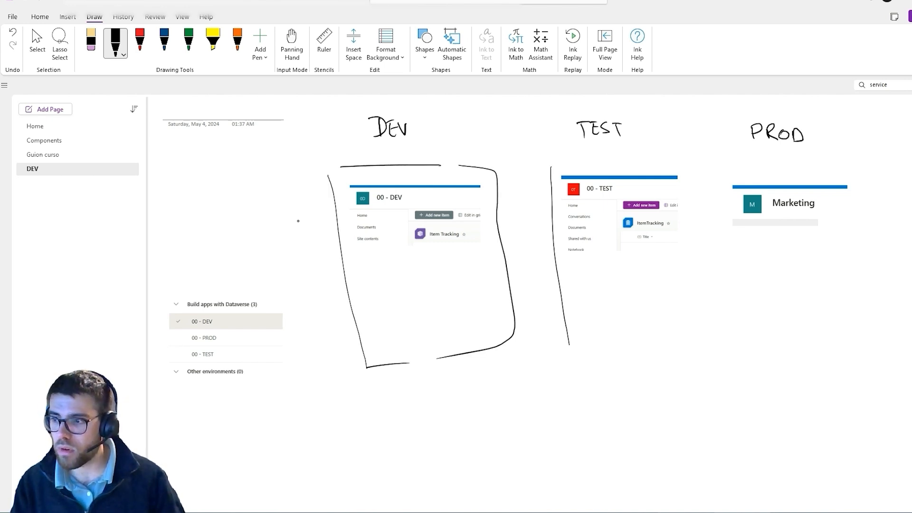
{"action": "mouse_move", "coordinate": [548, 165]}
{"action": "left_mouse_down"}
{"action": "mouse_move", "coordinate": [688, 328]}
{"action": "mouse_move", "coordinate": [604, 360]}
{"action": "left_mouse_up"}
{"action": "mouse_move", "coordinate": [714, 175]}
{"action": "left_mouse_down"}
{"action": "mouse_move", "coordinate": [751, 353]}
{"action": "mouse_move", "coordinate": [812, 174]}
{"action": "mouse_move", "coordinate": [791, 340]}
{"action": "mouse_move", "coordinate": [768, 342]}
{"action": "left_mouse_up"}
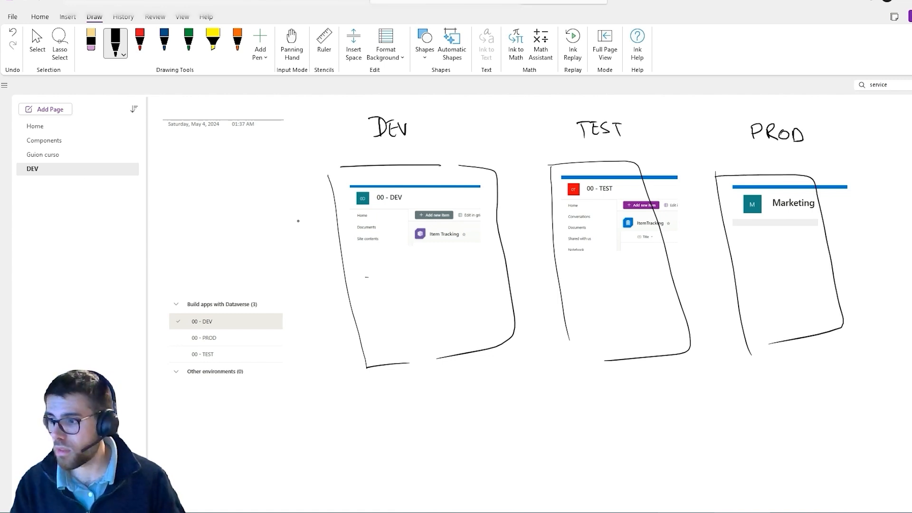
Draw a horizontal dividing line below the site image in each of the three frames.
{"action": "left_click_drag", "start_coordinate": [366, 277], "coordinate": [502, 259]}
{"action": "left_click_drag", "start_coordinate": [563, 280], "coordinate": [650, 272]}
{"action": "left_click_drag", "start_coordinate": [734, 269], "coordinate": [798, 267]}
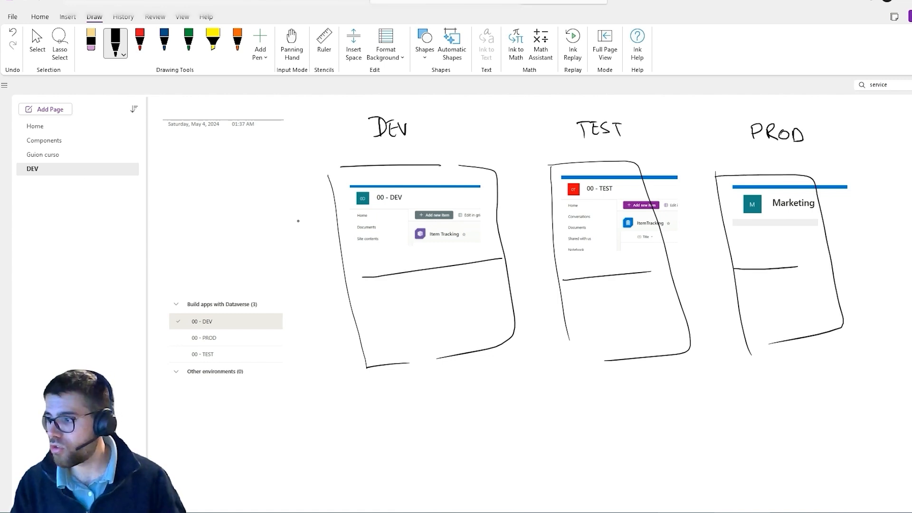
Handwrite the row labels SPO and PP beside the frames, and circle the DEV, PROD and TEST environment entries.
{"action": "mouse_move", "coordinate": [238, 213]}
{"action": "left_mouse_down"}
{"action": "mouse_move", "coordinate": [222, 233]}
{"action": "mouse_move", "coordinate": [245, 224]}
{"action": "left_mouse_up"}
{"action": "left_click_drag", "start_coordinate": [254, 214], "coordinate": [255, 215]}
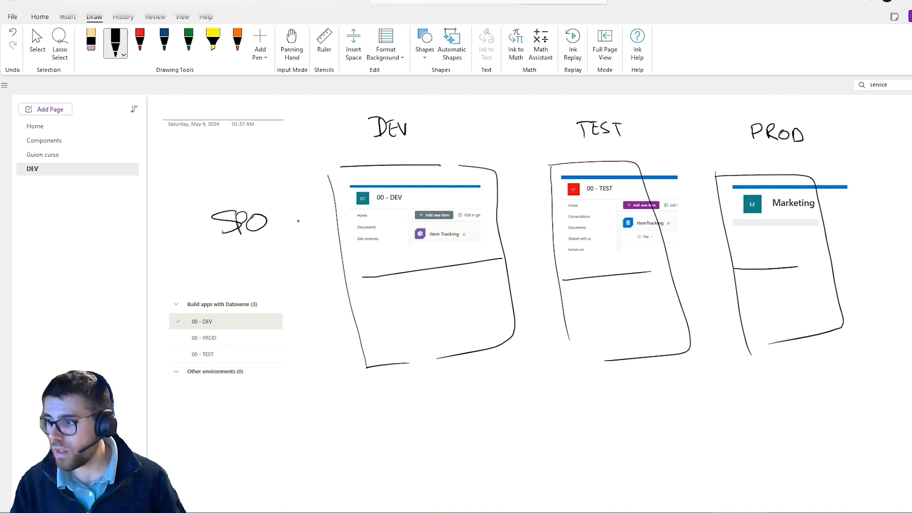
{"action": "left_click_drag", "start_coordinate": [216, 285], "coordinate": [233, 291]}
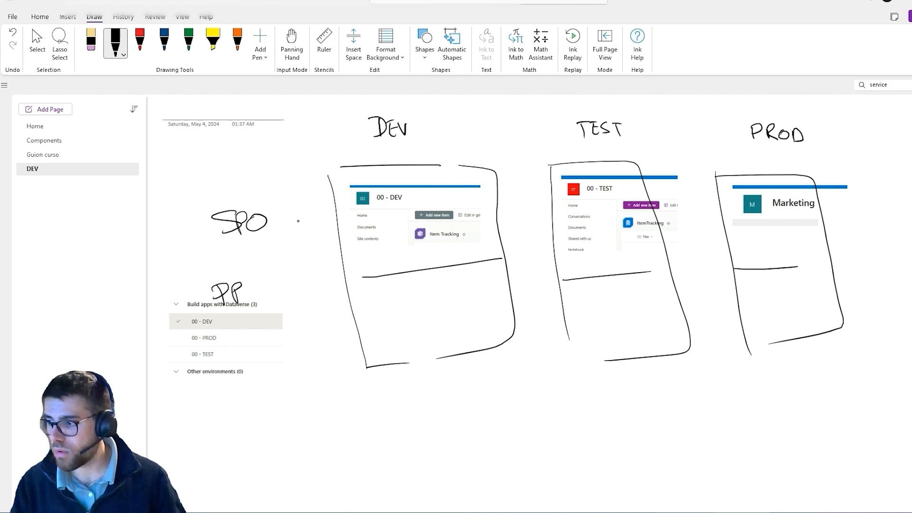
{"action": "mouse_move", "coordinate": [208, 319]}
{"action": "left_mouse_down"}
{"action": "mouse_move", "coordinate": [200, 328]}
{"action": "mouse_move", "coordinate": [209, 357]}
{"action": "left_mouse_up"}
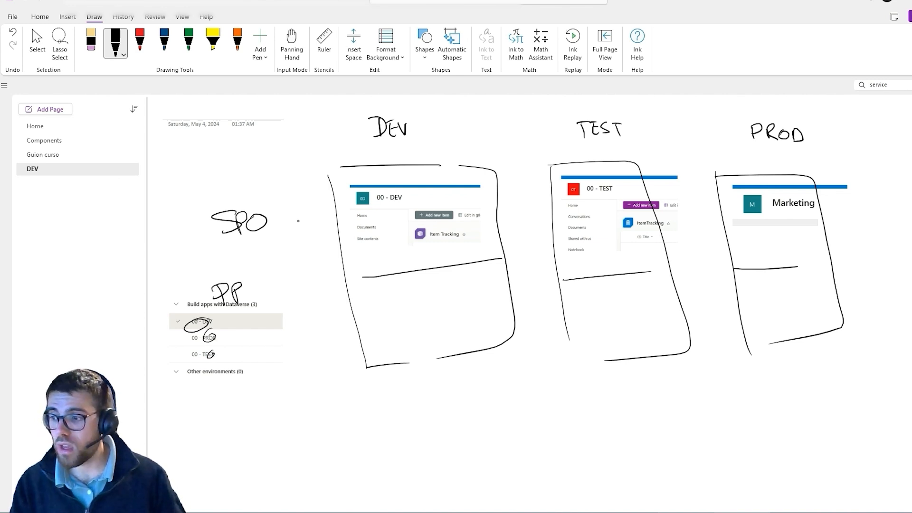
Write PP in the lower compartment of each frame and draw a curved arrow from the DEV frame to the TEST frame.
{"action": "left_click_drag", "start_coordinate": [416, 304], "coordinate": [430, 311]}
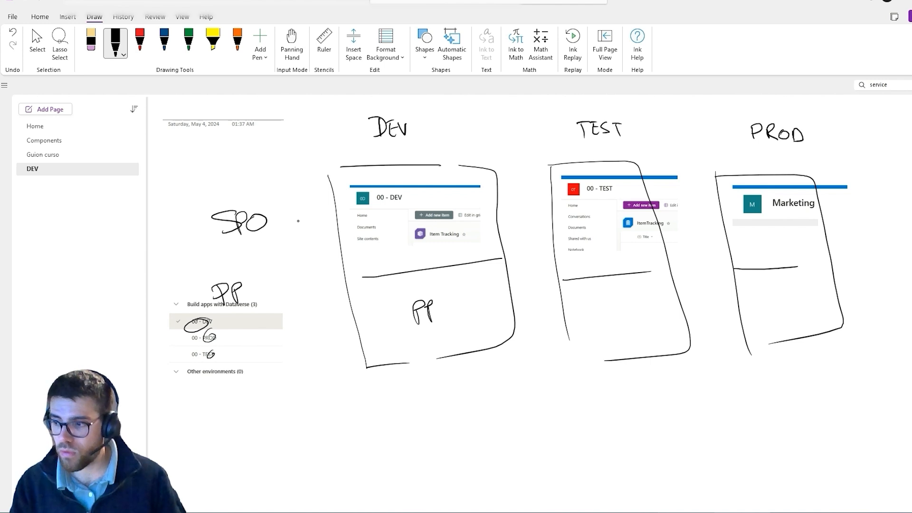
{"action": "mouse_move", "coordinate": [596, 298]}
{"action": "left_mouse_down"}
{"action": "mouse_move", "coordinate": [599, 307]}
{"action": "mouse_move", "coordinate": [618, 306]}
{"action": "left_mouse_up"}
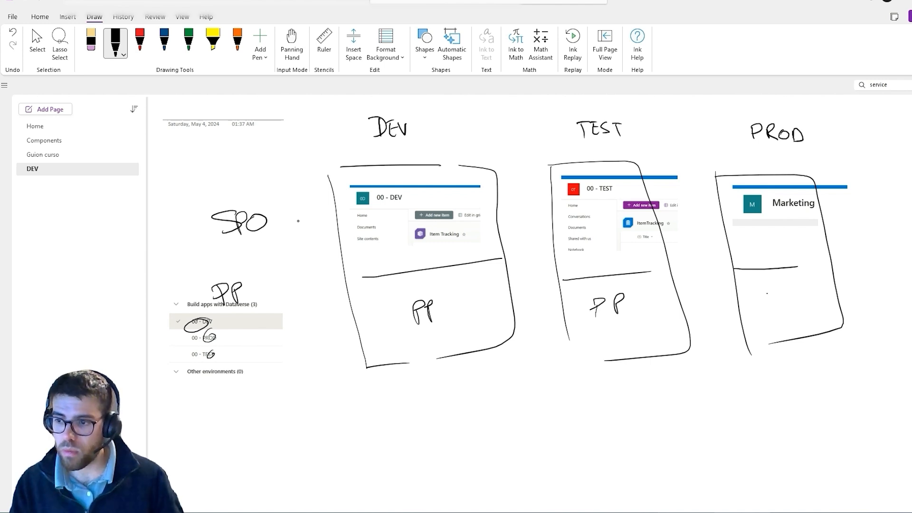
{"action": "mouse_move", "coordinate": [766, 291]}
{"action": "left_mouse_down"}
{"action": "mouse_move", "coordinate": [769, 311]}
{"action": "mouse_move", "coordinate": [783, 308]}
{"action": "left_mouse_up"}
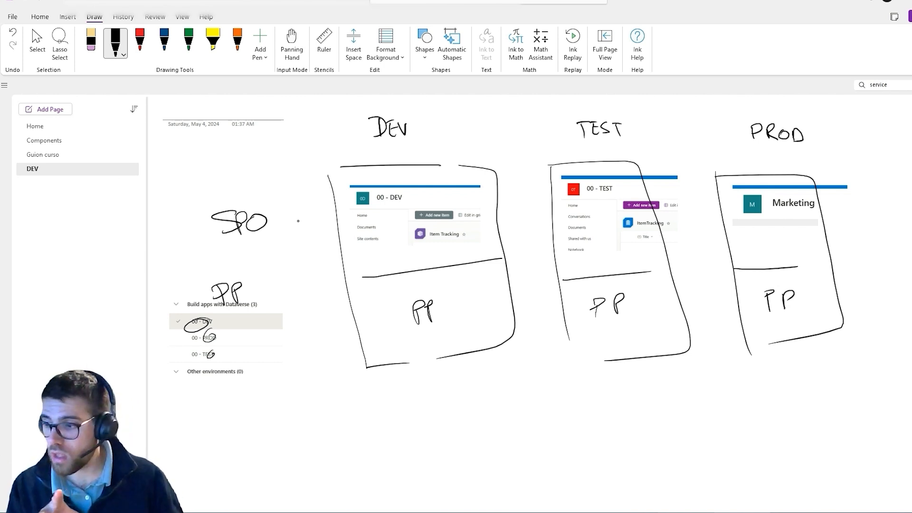
{"action": "mouse_move", "coordinate": [440, 386]}
{"action": "left_mouse_down"}
{"action": "mouse_move", "coordinate": [568, 406]}
{"action": "mouse_move", "coordinate": [585, 375]}
{"action": "mouse_move", "coordinate": [596, 380]}
{"action": "left_mouse_up"}
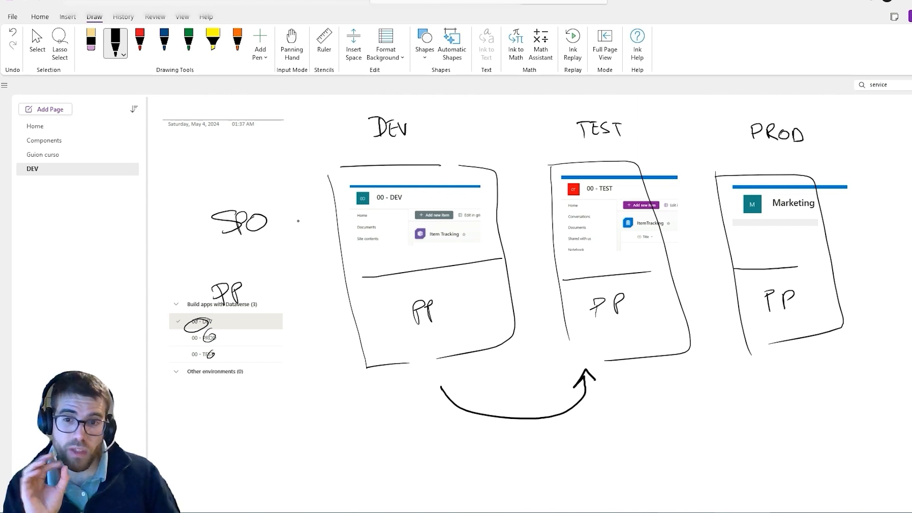
Draw a black curved arrow from the TEST frame to the PROD frame, and a red filled box labelled solution in DEV's PP compartment.
{"action": "mouse_move", "coordinate": [657, 382]}
{"action": "left_mouse_down"}
{"action": "mouse_move", "coordinate": [749, 375]}
{"action": "mouse_move", "coordinate": [760, 384]}
{"action": "left_mouse_up"}
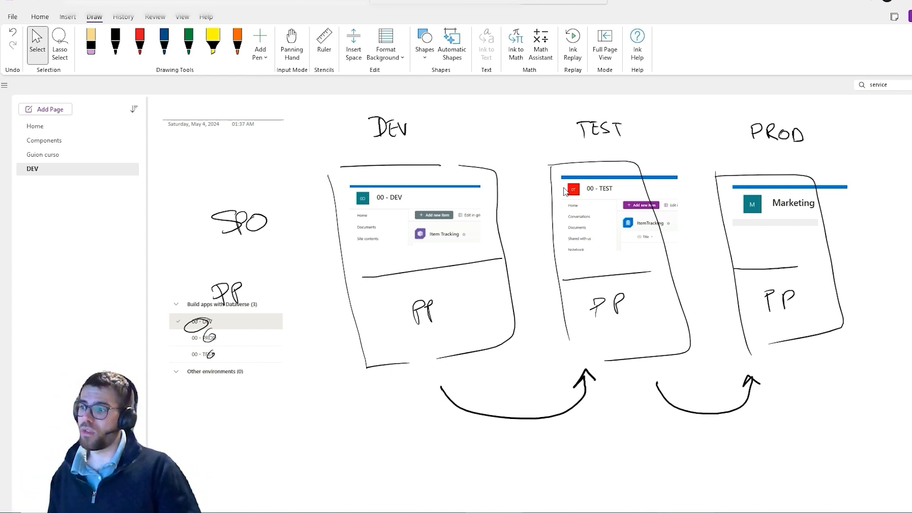
{"action": "left_click", "coordinate": [141, 45]}
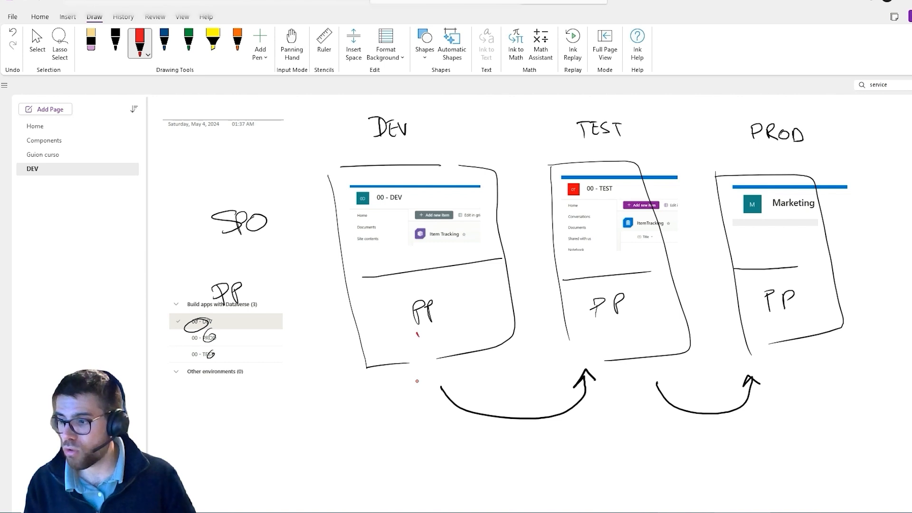
{"action": "mouse_move", "coordinate": [417, 334]}
{"action": "left_mouse_down"}
{"action": "mouse_move", "coordinate": [417, 355]}
{"action": "mouse_move", "coordinate": [451, 359]}
{"action": "mouse_move", "coordinate": [409, 366]}
{"action": "mouse_move", "coordinate": [430, 332]}
{"action": "mouse_move", "coordinate": [446, 355]}
{"action": "left_mouse_up"}
{"action": "mouse_move", "coordinate": [458, 321]}
{"action": "left_mouse_down"}
{"action": "mouse_move", "coordinate": [451, 334]}
{"action": "mouse_move", "coordinate": [499, 311]}
{"action": "left_mouse_up"}
{"action": "mouse_move", "coordinate": [415, 354]}
{"action": "left_mouse_down"}
{"action": "mouse_move", "coordinate": [435, 340]}
{"action": "mouse_move", "coordinate": [427, 359]}
{"action": "left_mouse_up"}
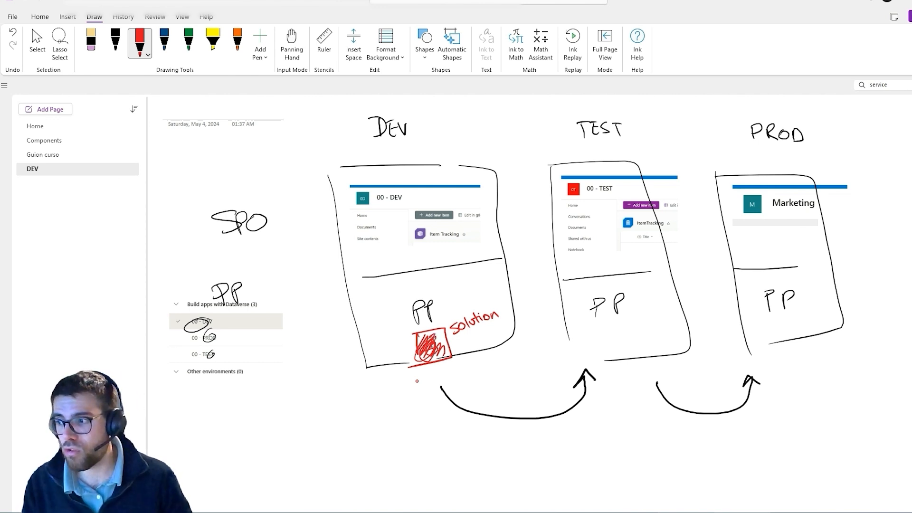
Circle the DEV site content in red and draw a red curved arrow from the solution box to the TEST frame's PP compartment.
{"action": "mouse_move", "coordinate": [421, 222]}
{"action": "left_mouse_down"}
{"action": "mouse_move", "coordinate": [387, 209]}
{"action": "mouse_move", "coordinate": [368, 217]}
{"action": "left_mouse_up"}
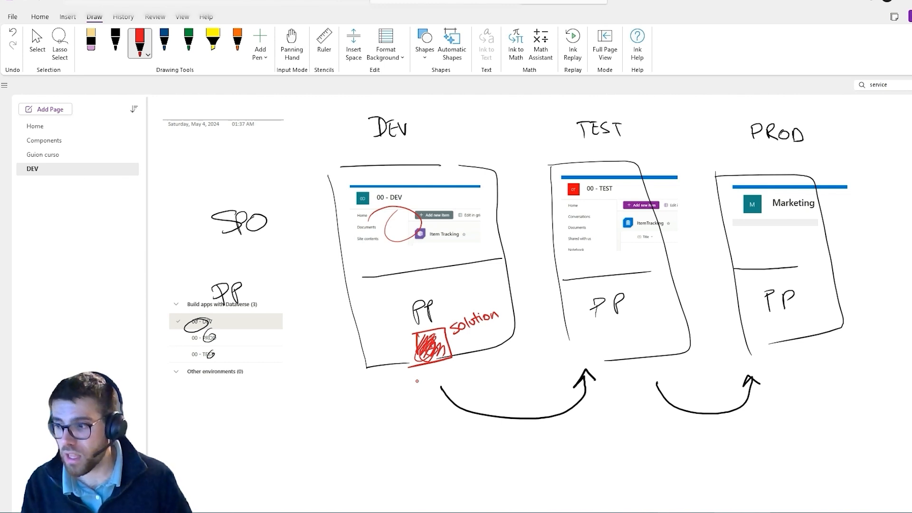
{"action": "mouse_move", "coordinate": [437, 358]}
{"action": "left_mouse_down"}
{"action": "mouse_move", "coordinate": [470, 392]}
{"action": "mouse_move", "coordinate": [564, 348]}
{"action": "left_mouse_up"}
{"action": "mouse_move", "coordinate": [426, 362]}
{"action": "left_mouse_down"}
{"action": "mouse_move", "coordinate": [446, 361]}
{"action": "mouse_move", "coordinate": [436, 342]}
{"action": "left_mouse_up"}
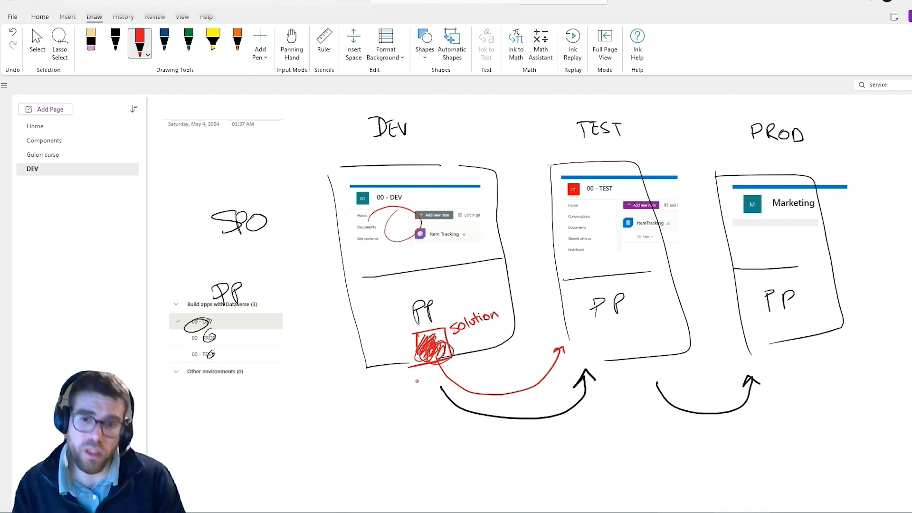
Switch to Power Apps and open the list of solutions in the 00 - DEV environment.
{"action": "key", "text": "Escape"}
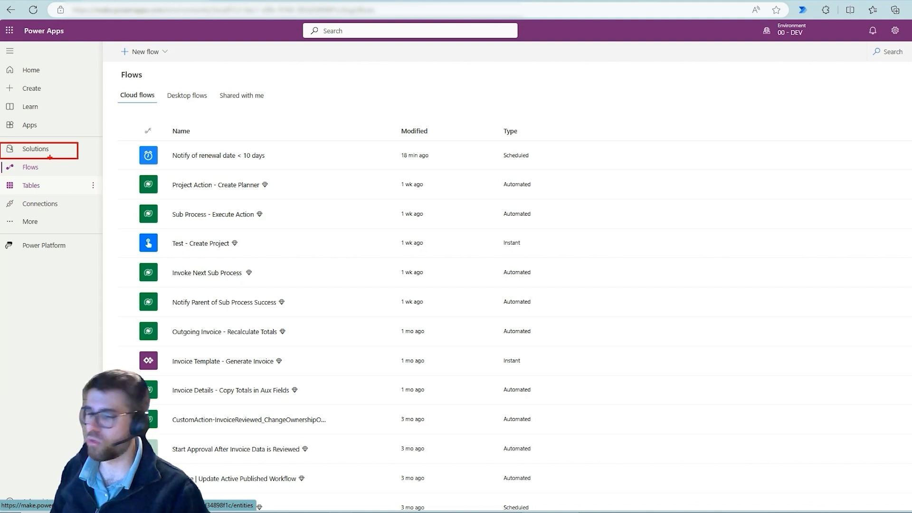
{"action": "left_click", "coordinate": [33, 226]}
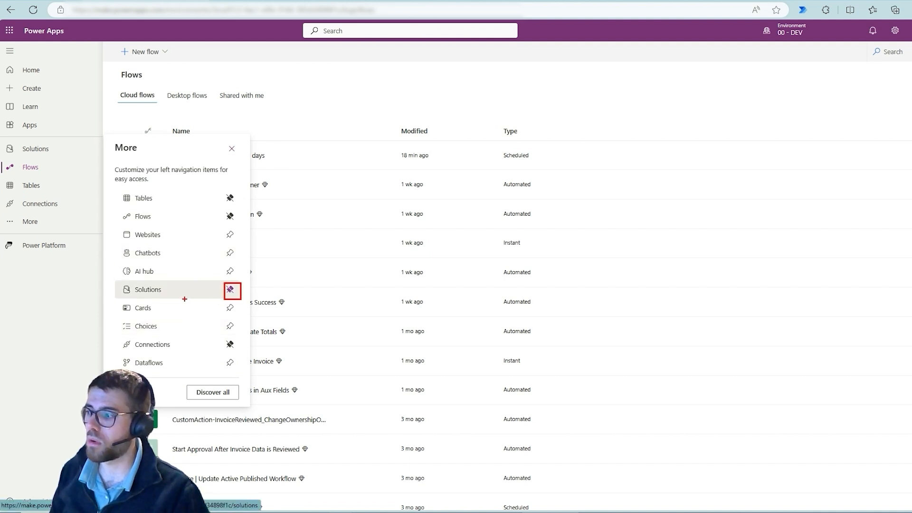
{"action": "left_click", "coordinate": [49, 150]}
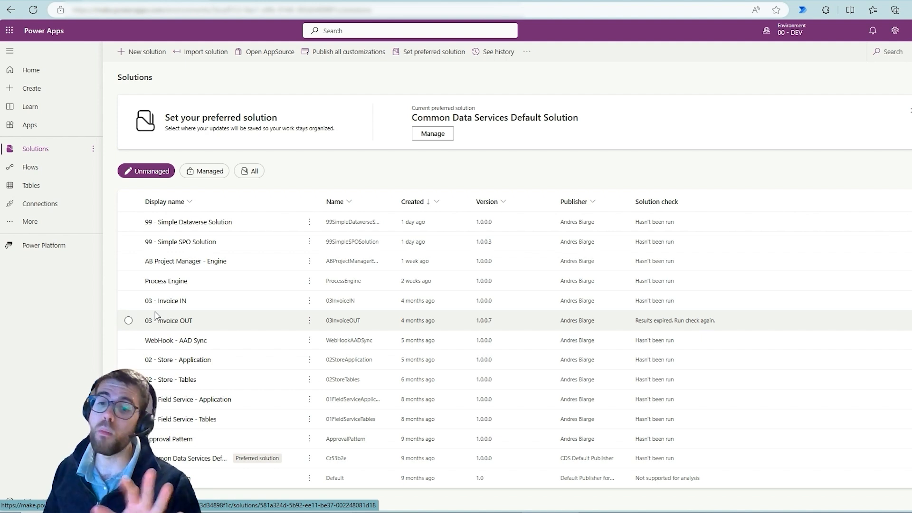
Review the publisher choices and the new publisher form while starting a new solution, and cancel both forms.
{"action": "left_click", "coordinate": [149, 52]}
{"action": "left_click", "coordinate": [840, 67]}
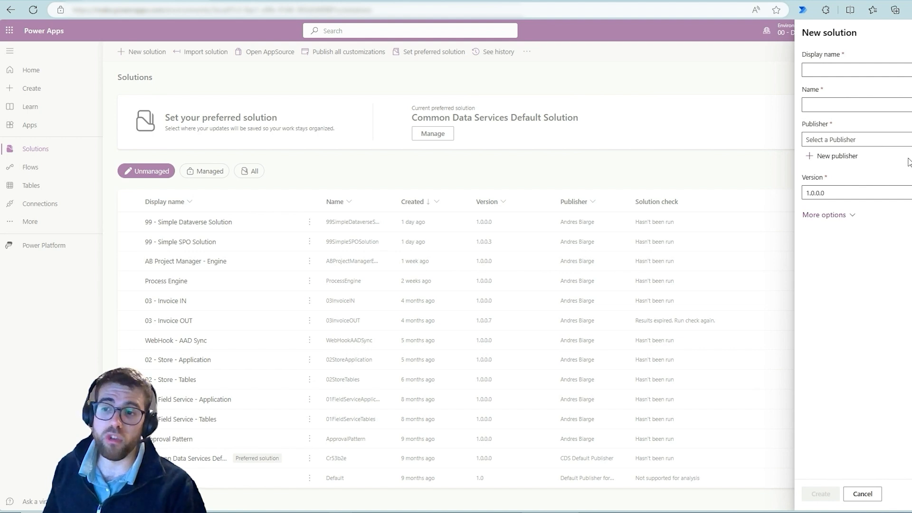
{"action": "left_click", "coordinate": [854, 140]}
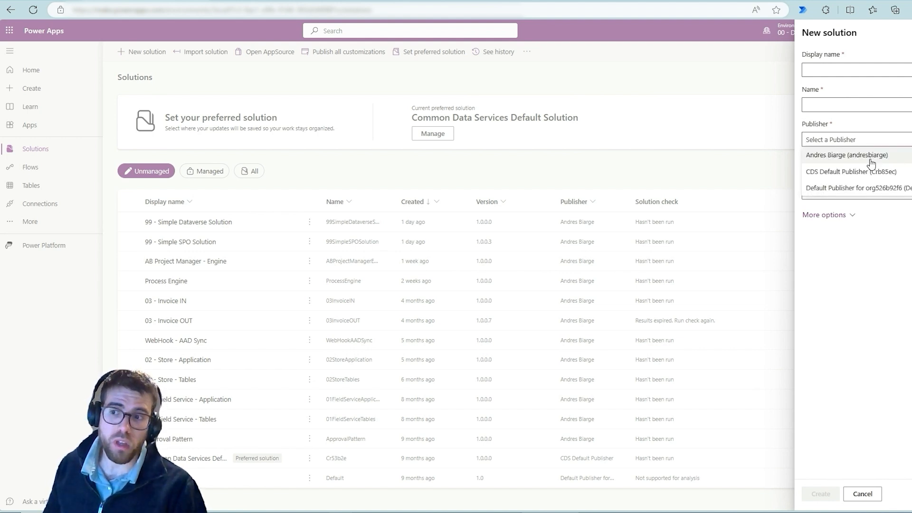
{"action": "left_click", "coordinate": [908, 140]}
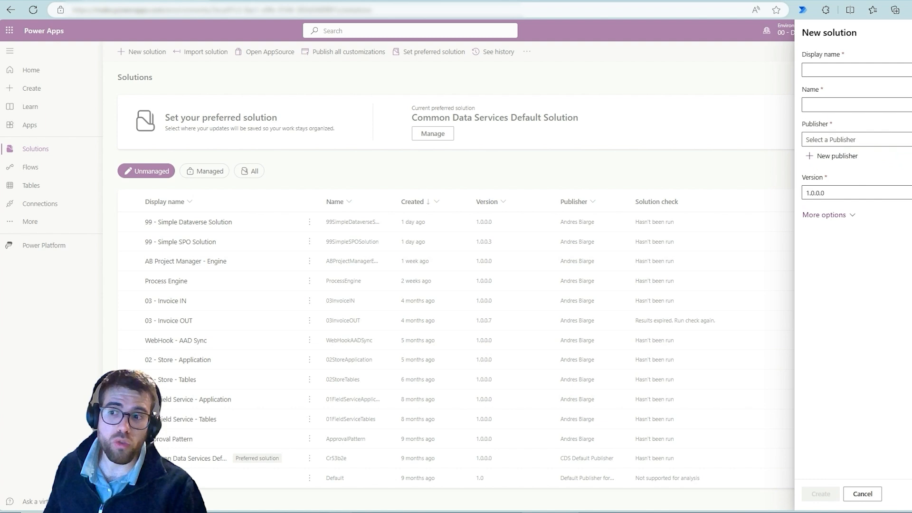
{"action": "left_click", "coordinate": [834, 160]}
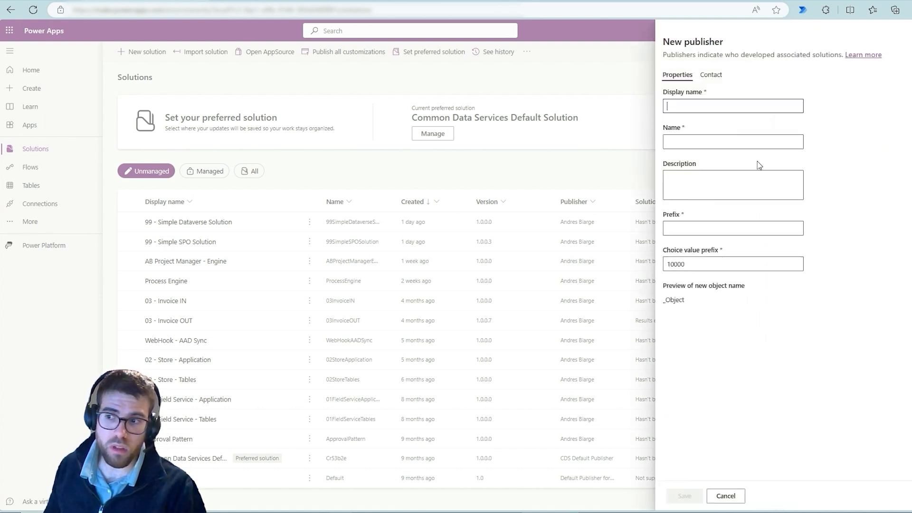
{"action": "left_click", "coordinate": [726, 496]}
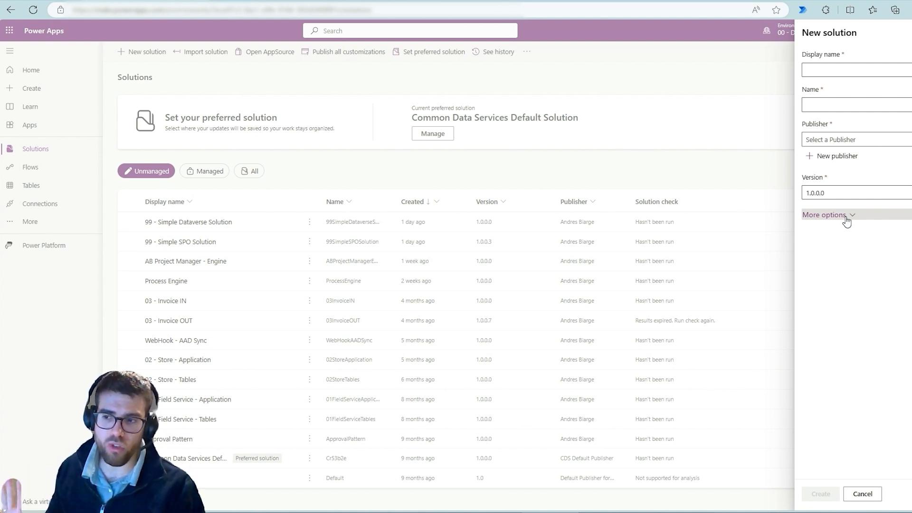
{"action": "left_click", "coordinate": [857, 494]}
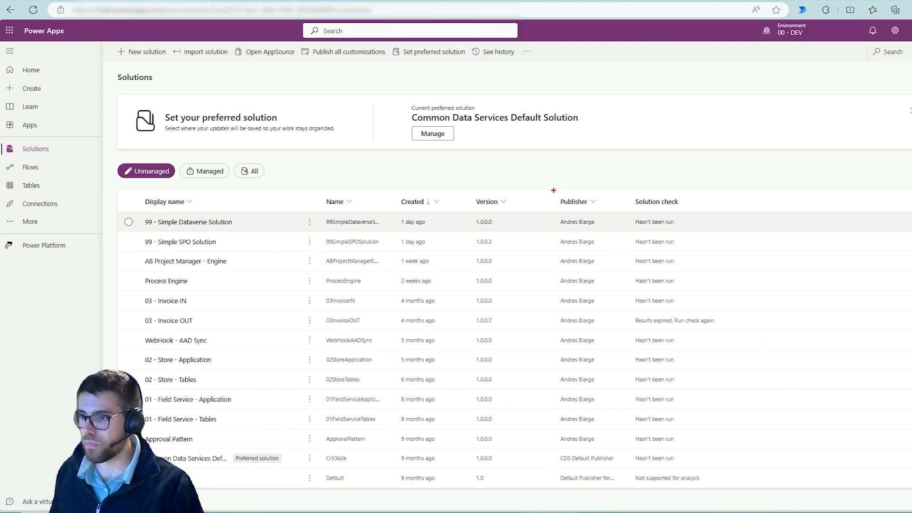
Frame the Publisher column in red, mark the two default publisher entries, and clear the markings.
{"action": "left_click_drag", "start_coordinate": [552, 189], "coordinate": [619, 504]}
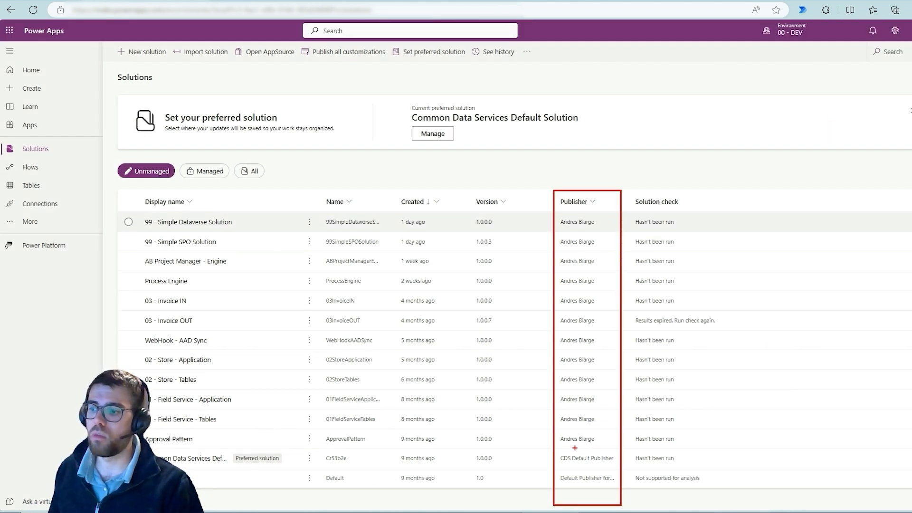
{"action": "mouse_move", "coordinate": [581, 449]}
{"action": "left_mouse_down"}
{"action": "mouse_move", "coordinate": [555, 463]}
{"action": "mouse_move", "coordinate": [612, 460]}
{"action": "mouse_move", "coordinate": [595, 449]}
{"action": "left_mouse_up"}
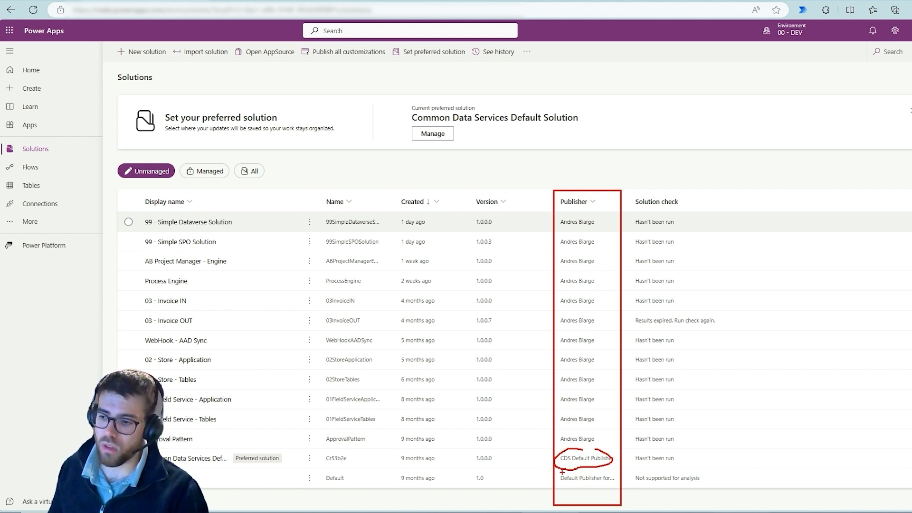
{"action": "left_click_drag", "start_coordinate": [561, 472], "coordinate": [601, 484]}
{"action": "key", "text": "Escape"}
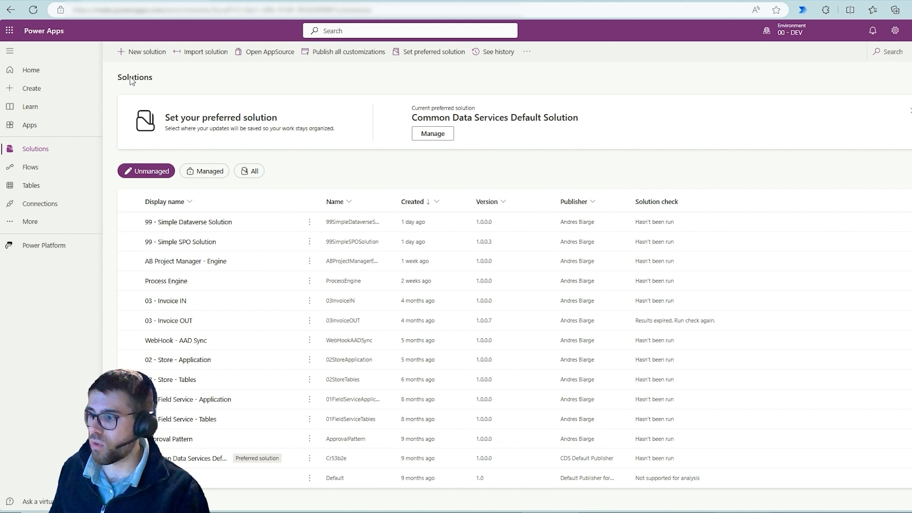
Examine the managed solutions and their publishers, and return to the unmanaged solutions.
{"action": "left_click", "coordinate": [198, 172]}
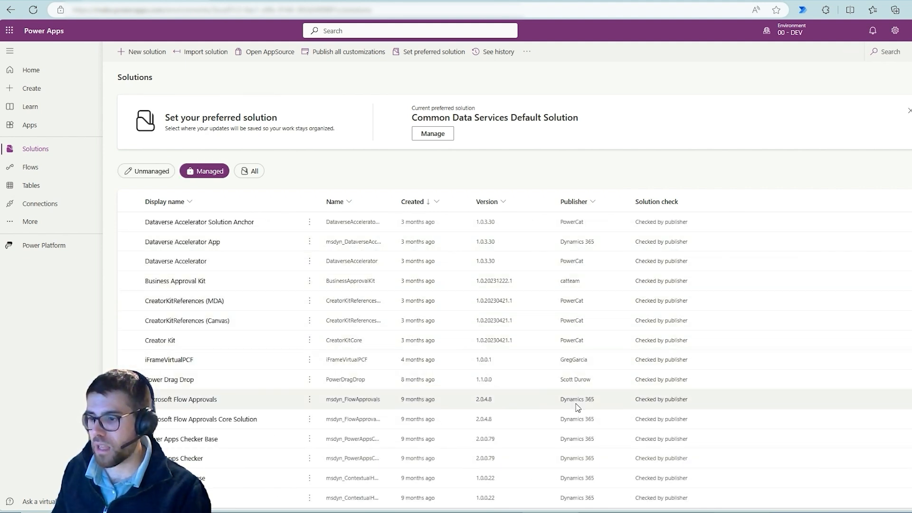
{"action": "scroll", "coordinate": [579, 375], "scroll_direction": "down", "scroll_amount": 1}
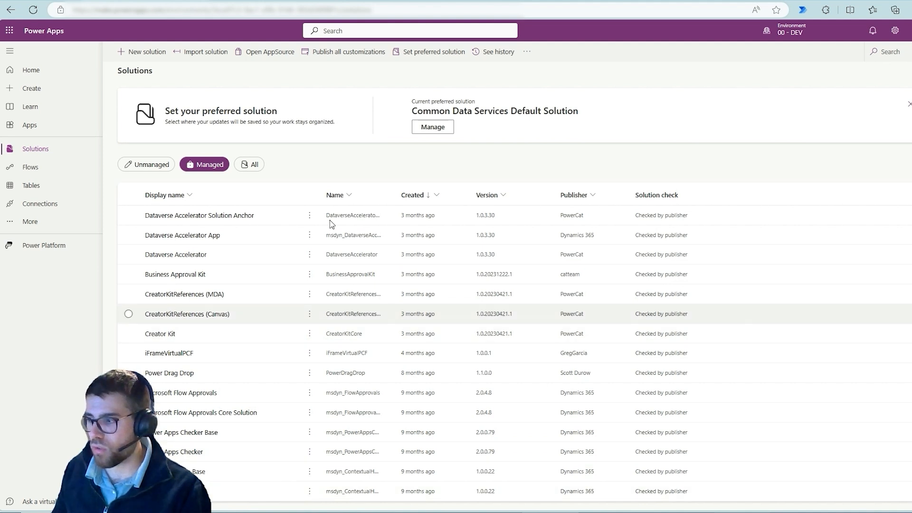
{"action": "left_click", "coordinate": [153, 165]}
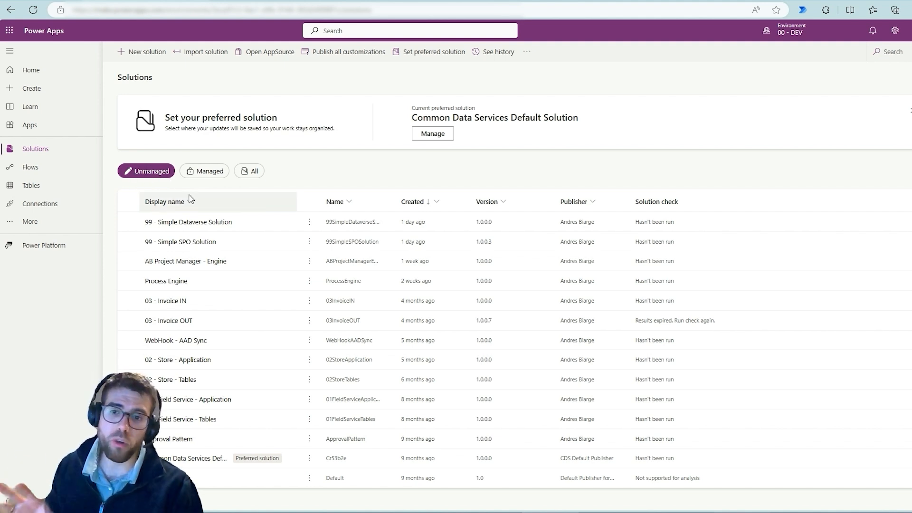
Inspect the objects of the managed Dataverse Accelerator Solution Anchor solution and return to the solutions list.
{"action": "left_click", "coordinate": [210, 172]}
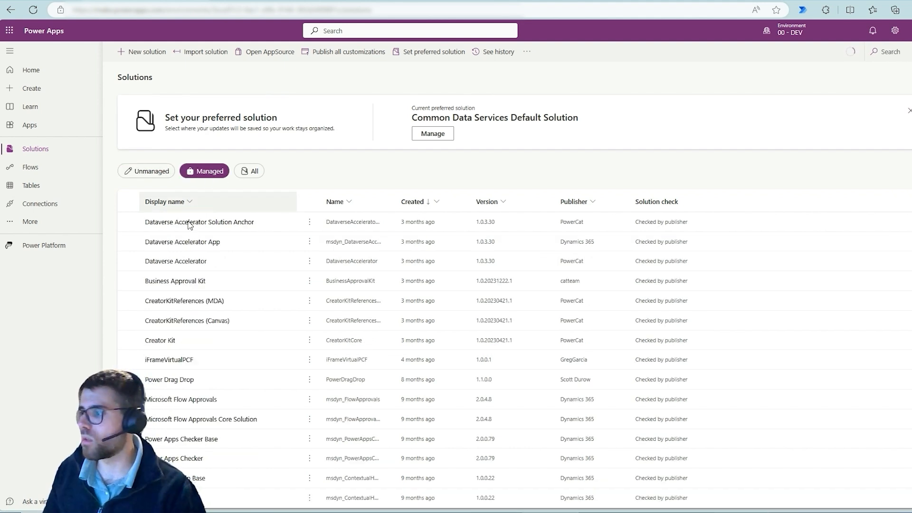
{"action": "left_click", "coordinate": [188, 223]}
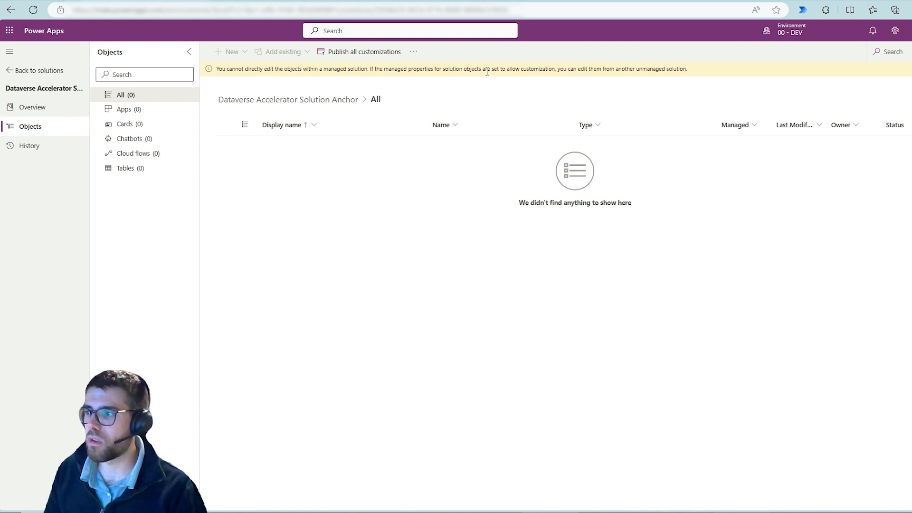
{"action": "left_click", "coordinate": [38, 70]}
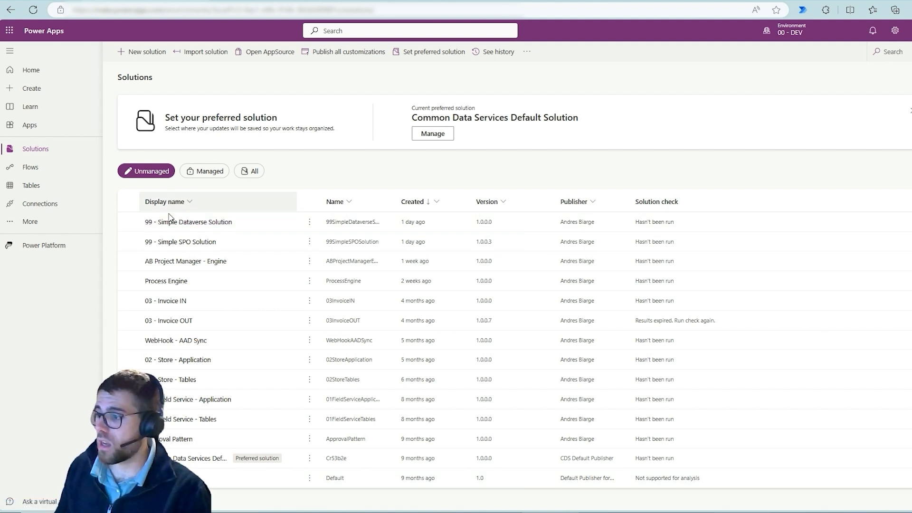
Open 99 - Simple SPO Solution, mark its name and the Apps, Cloud flows and Tables categories in red, and clear the markings.
{"action": "left_click", "coordinate": [161, 243]}
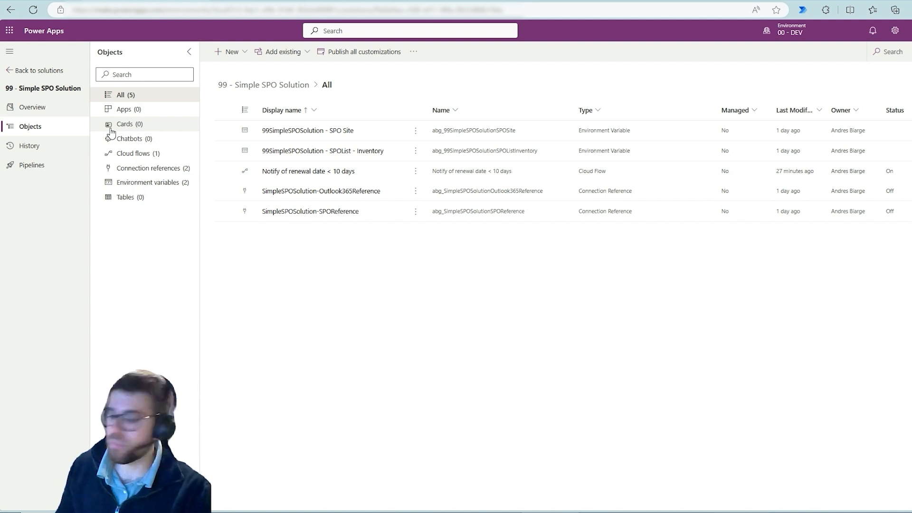
{"action": "mouse_move", "coordinate": [97, 84]}
{"action": "left_mouse_down"}
{"action": "mouse_move", "coordinate": [197, 199]}
{"action": "mouse_move", "coordinate": [198, 227]}
{"action": "left_mouse_up"}
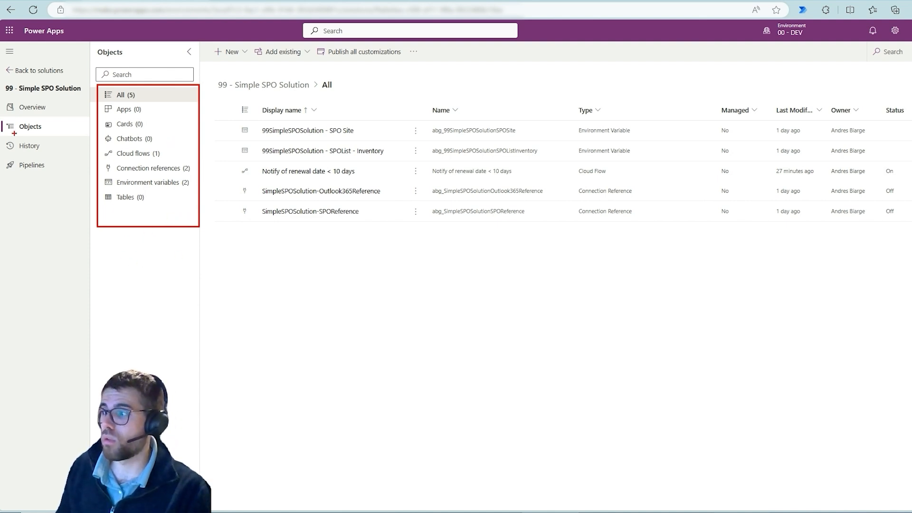
{"action": "left_click_drag", "start_coordinate": [1, 94], "coordinate": [79, 101]}
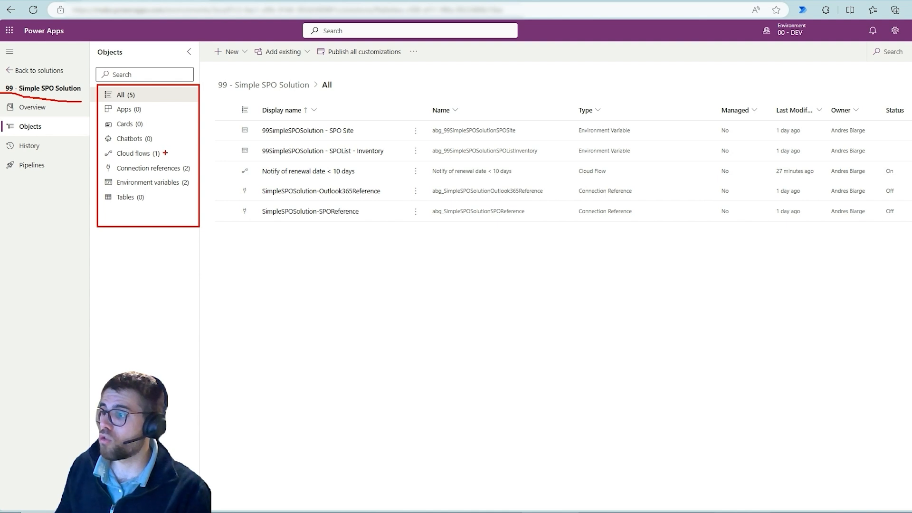
{"action": "left_click_drag", "start_coordinate": [164, 151], "coordinate": [181, 139]}
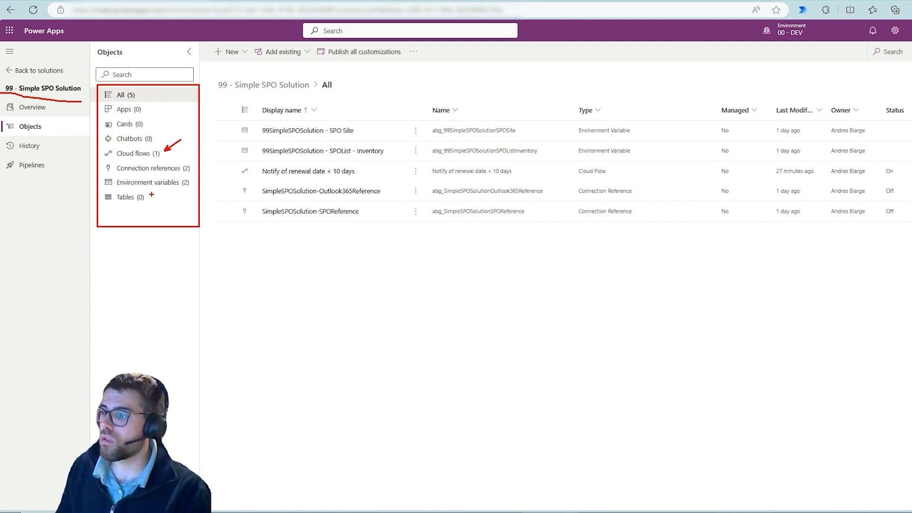
{"action": "left_click_drag", "start_coordinate": [153, 110], "coordinate": [164, 106]}
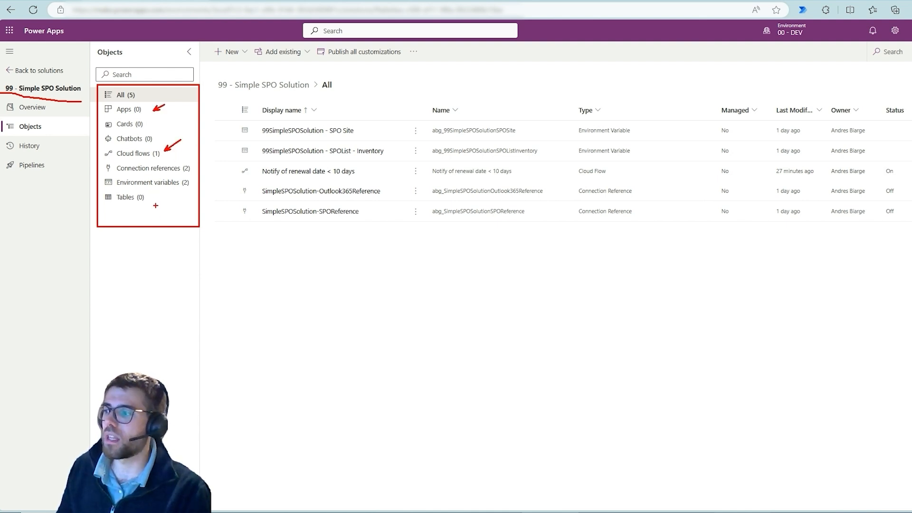
{"action": "left_click_drag", "start_coordinate": [156, 199], "coordinate": [179, 200]}
{"action": "key", "text": "Escape"}
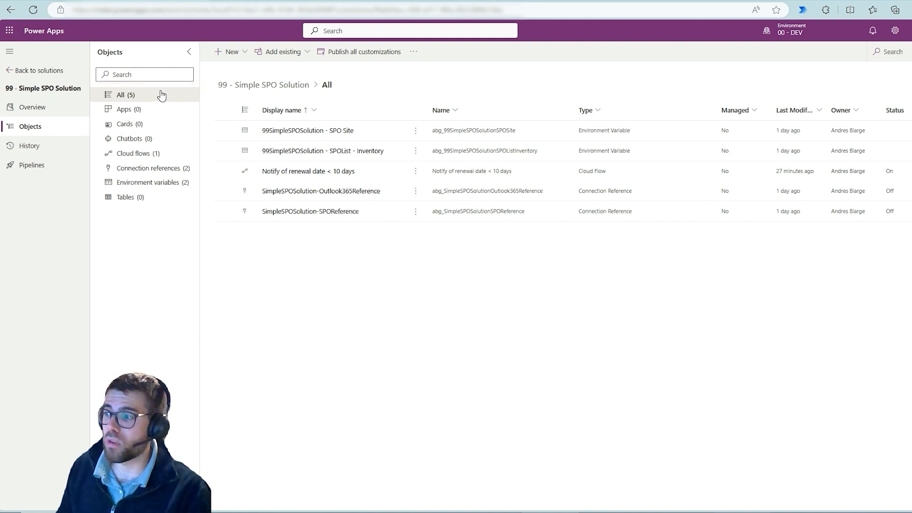
Examine the object types that can be created in the solution, including App, Automation, Table and the Other category, and close the list.
{"action": "left_click", "coordinate": [225, 54]}
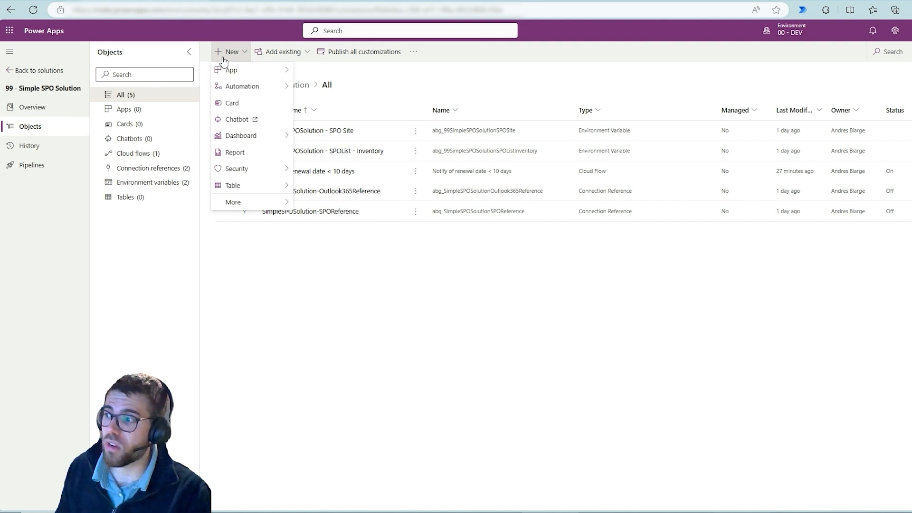
{"action": "mouse_move", "coordinate": [220, 70]}
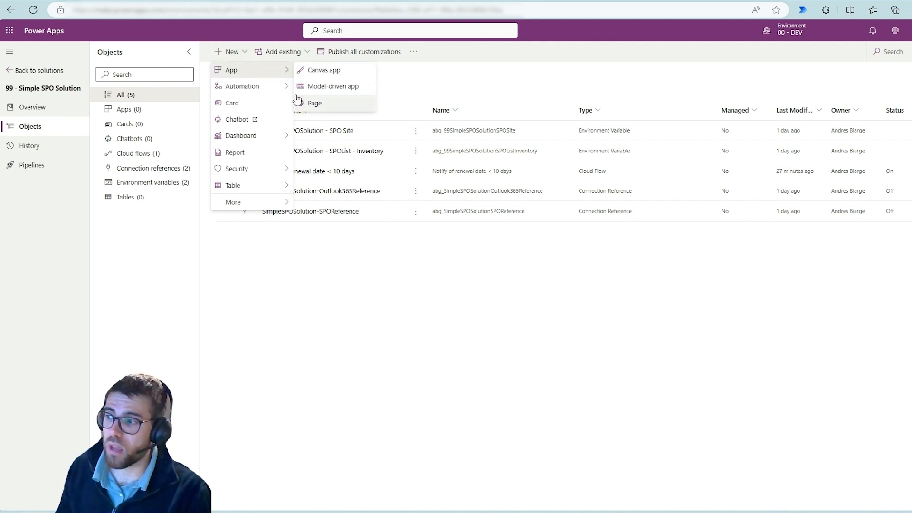
{"action": "mouse_move", "coordinate": [264, 88]}
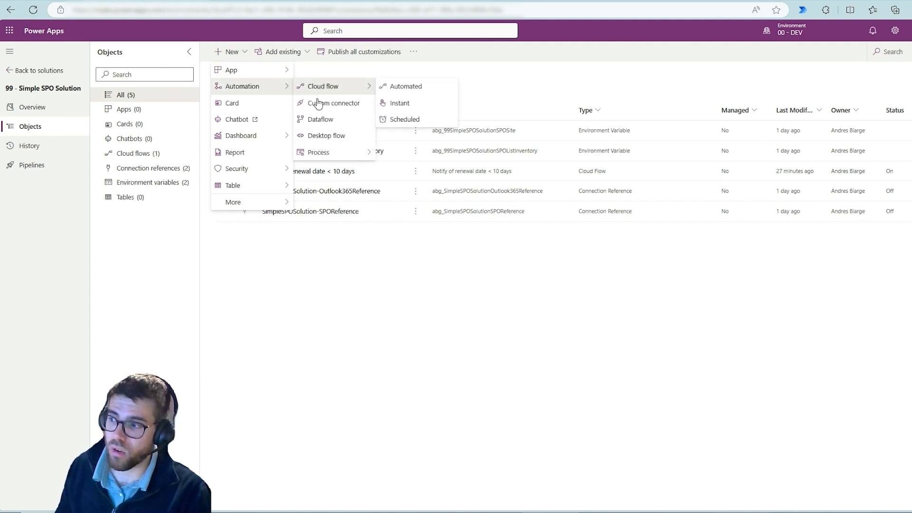
{"action": "mouse_move", "coordinate": [318, 157]}
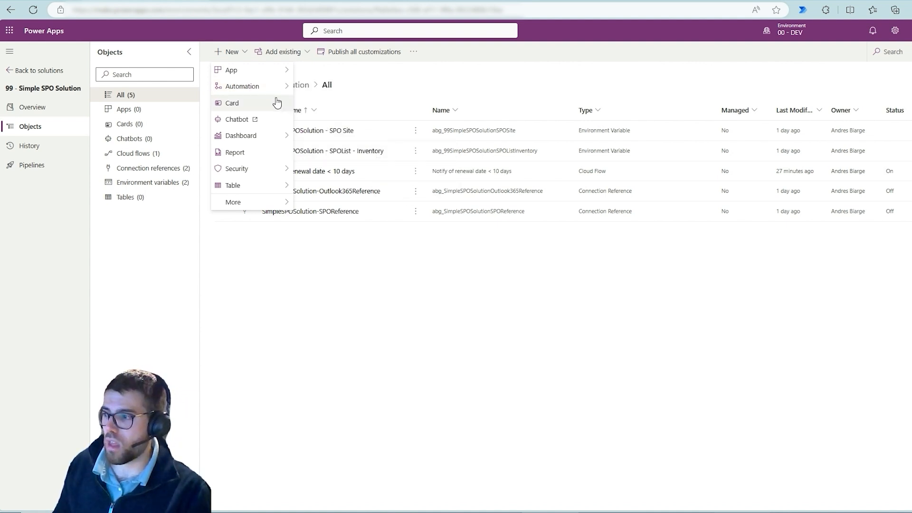
{"action": "mouse_move", "coordinate": [245, 140]}
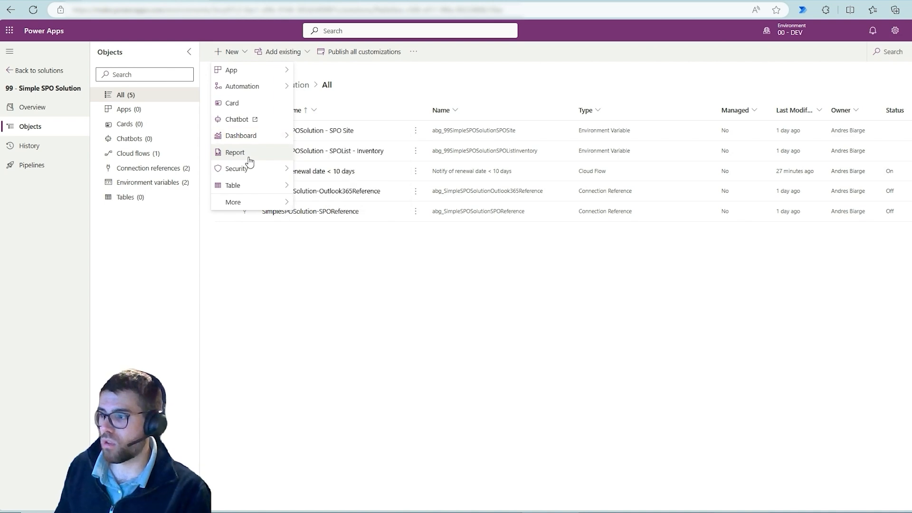
{"action": "mouse_move", "coordinate": [248, 174]}
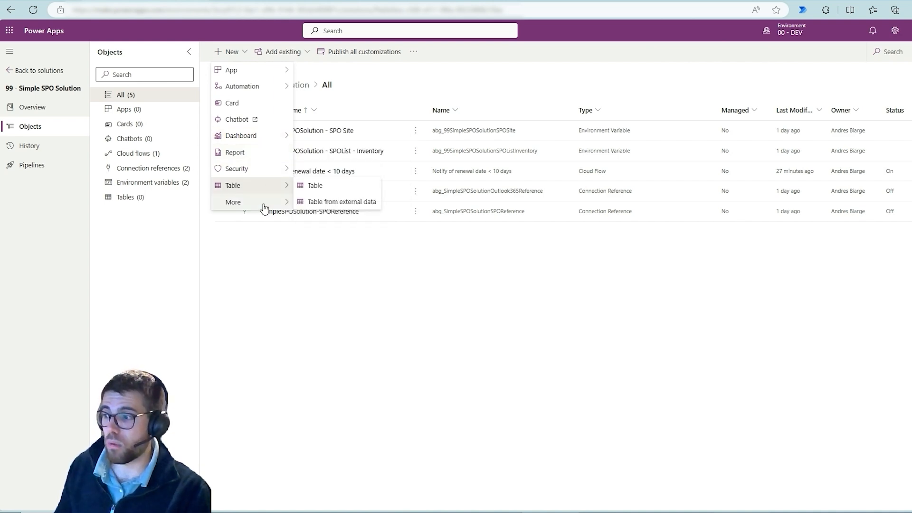
{"action": "mouse_move", "coordinate": [264, 207]}
{"action": "mouse_move", "coordinate": [349, 335]}
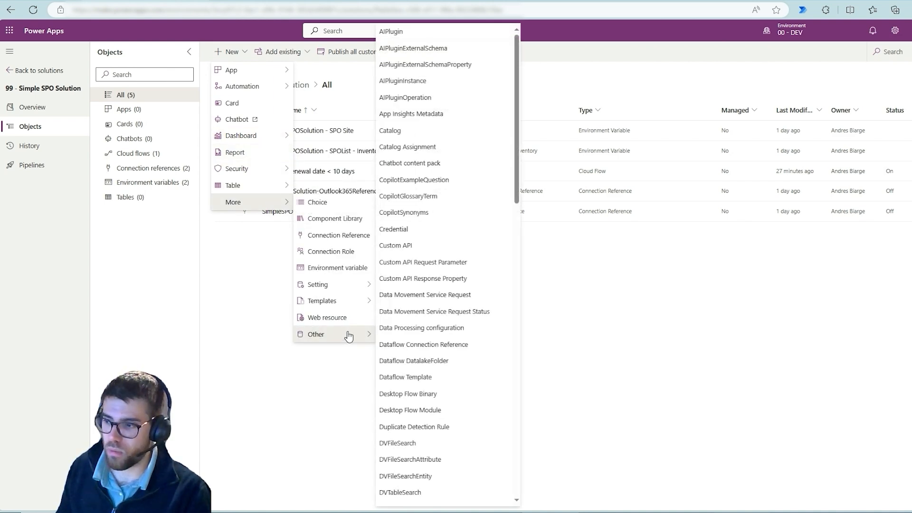
{"action": "scroll", "coordinate": [409, 328], "scroll_direction": "down", "scroll_amount": 10}
{"action": "scroll", "coordinate": [420, 351], "scroll_direction": "down", "scroll_amount": 3}
{"action": "left_click", "coordinate": [238, 316]}
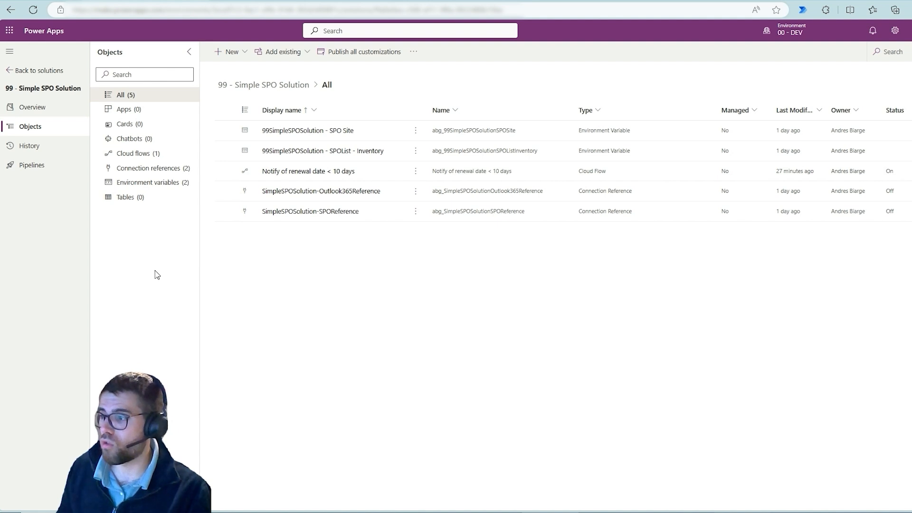
Select the Notify of renewal date < 10 days flow among the solution's cloud flows and switch to the DEV/TEST/PROD sketch in OneNote.
{"action": "left_click", "coordinate": [156, 159]}
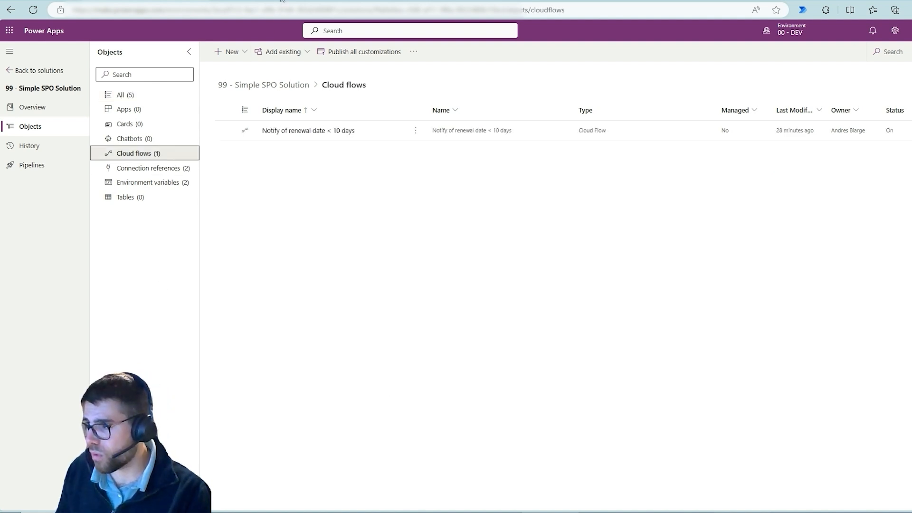
{"action": "left_click", "coordinate": [392, 136]}
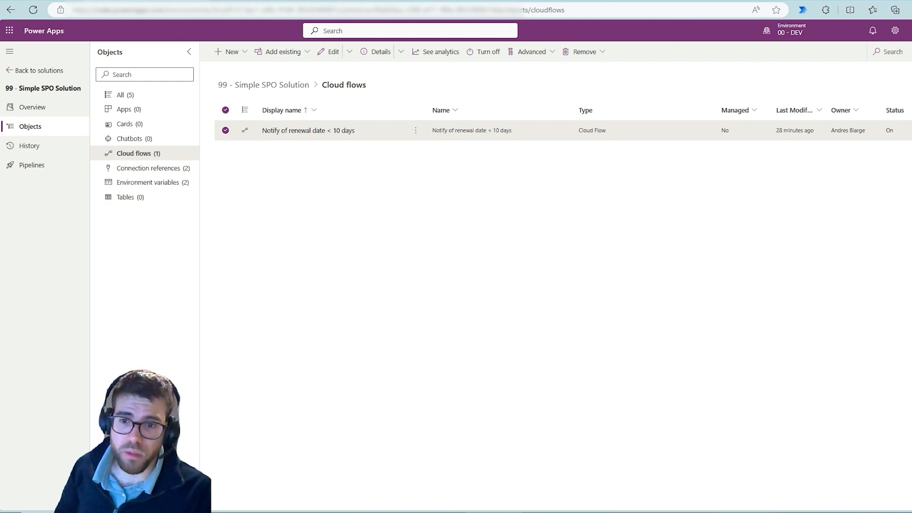
{"action": "key", "text": "alt+Tab"}
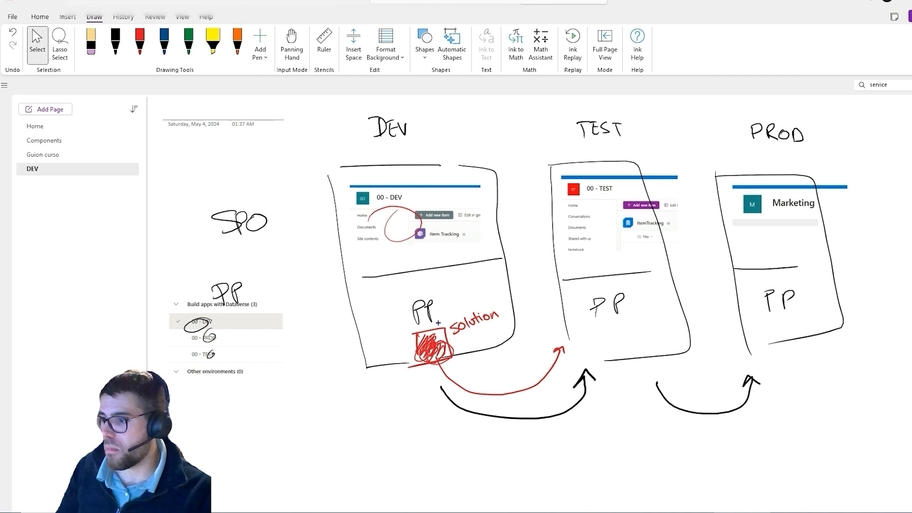
Draw a blue double-headed arrow between the SharePoint and Power Platform parts of the DEV sketch and circle the solution.
{"action": "left_click_drag", "start_coordinate": [400, 254], "coordinate": [401, 346]}
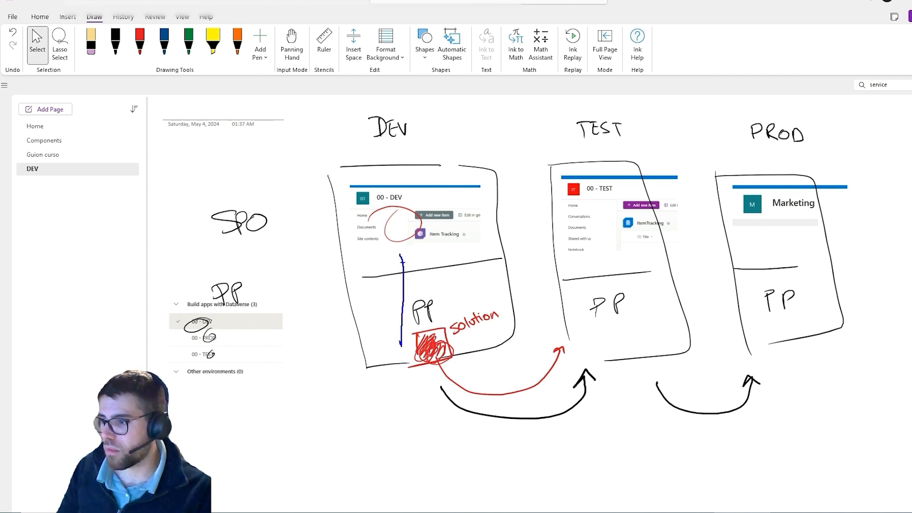
{"action": "left_click_drag", "start_coordinate": [401, 260], "coordinate": [411, 260]}
{"action": "left_click_drag", "start_coordinate": [393, 327], "coordinate": [409, 333]}
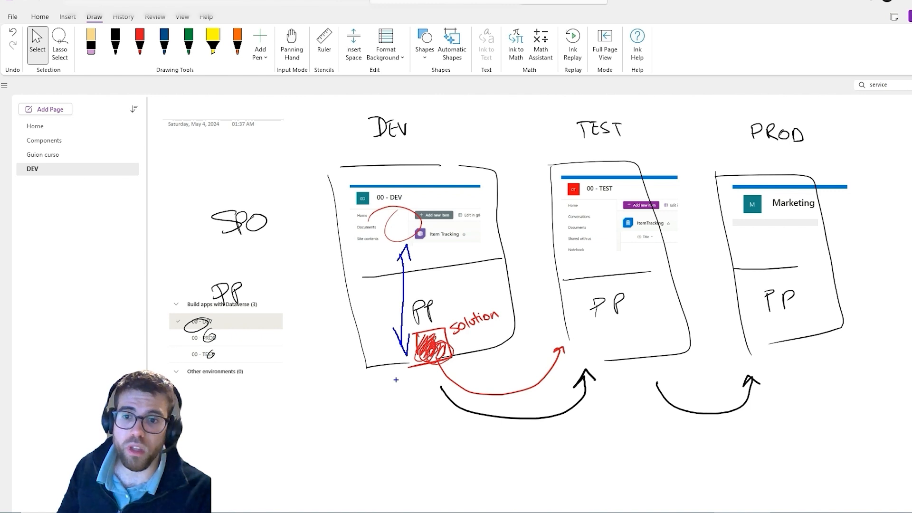
{"action": "mouse_move", "coordinate": [470, 314]}
{"action": "left_mouse_down"}
{"action": "mouse_move", "coordinate": [413, 355]}
{"action": "mouse_move", "coordinate": [425, 313]}
{"action": "left_mouse_up"}
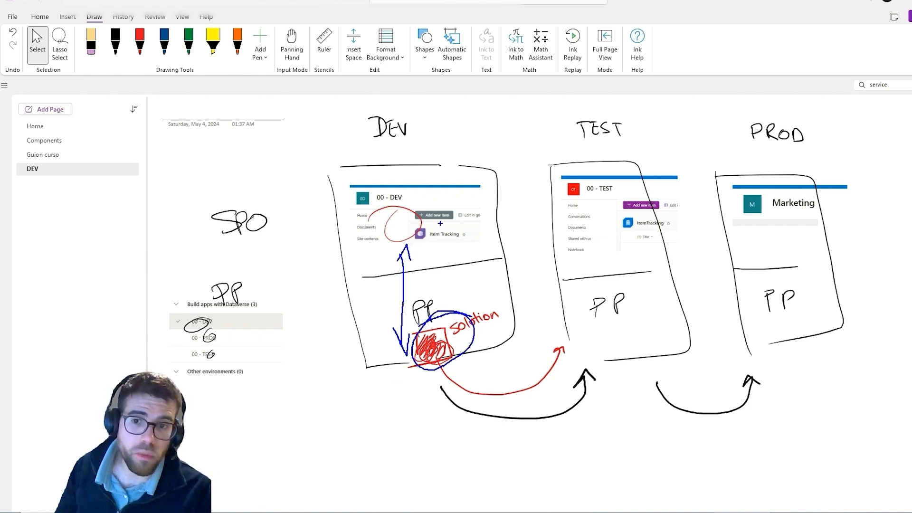
Circle the SharePoint sites and lists of DEV, TEST and PROD in blue, clear the markings and return to Power Apps.
{"action": "left_click_drag", "start_coordinate": [411, 178], "coordinate": [417, 178]}
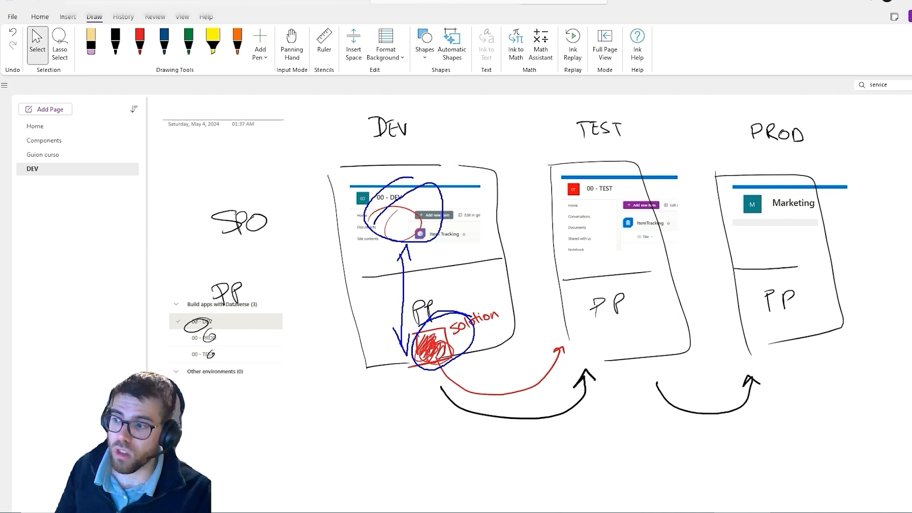
{"action": "left_click_drag", "start_coordinate": [387, 206], "coordinate": [379, 228]}
{"action": "mouse_move", "coordinate": [459, 222]}
{"action": "left_mouse_down"}
{"action": "mouse_move", "coordinate": [451, 236]}
{"action": "mouse_move", "coordinate": [463, 227]}
{"action": "left_mouse_up"}
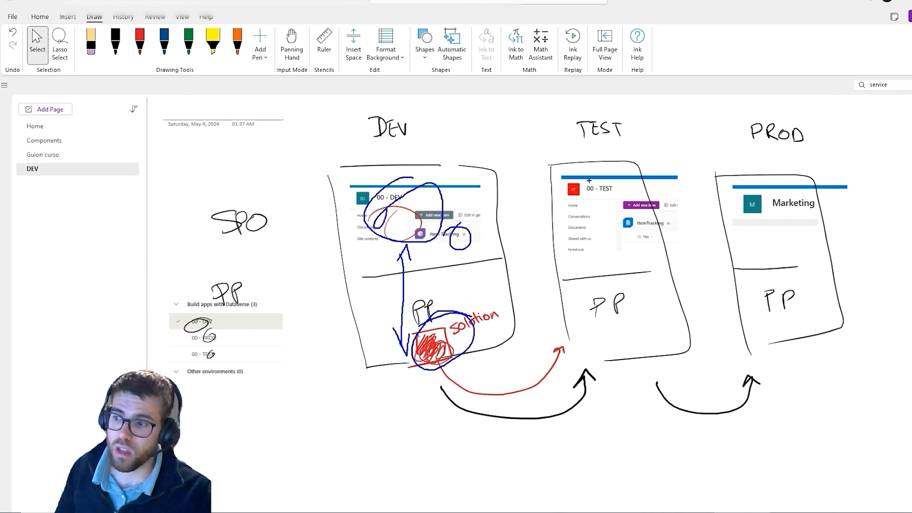
{"action": "left_click_drag", "start_coordinate": [588, 180], "coordinate": [596, 178]}
{"action": "mouse_move", "coordinate": [637, 218]}
{"action": "left_mouse_down"}
{"action": "mouse_move", "coordinate": [630, 236]}
{"action": "mouse_move", "coordinate": [649, 218]}
{"action": "left_mouse_up"}
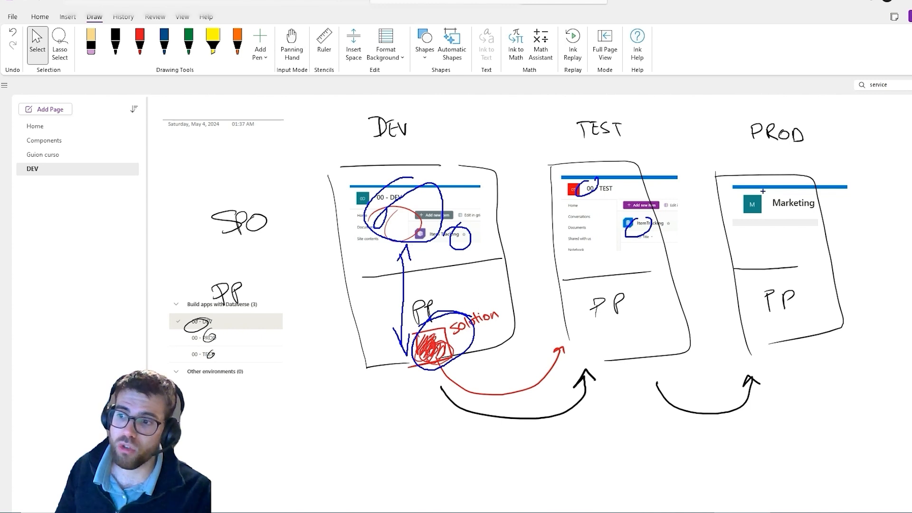
{"action": "left_click_drag", "start_coordinate": [762, 191], "coordinate": [768, 187]}
{"action": "mouse_move", "coordinate": [818, 227]}
{"action": "left_mouse_down"}
{"action": "mouse_move", "coordinate": [813, 240]}
{"action": "mouse_move", "coordinate": [825, 233]}
{"action": "left_mouse_up"}
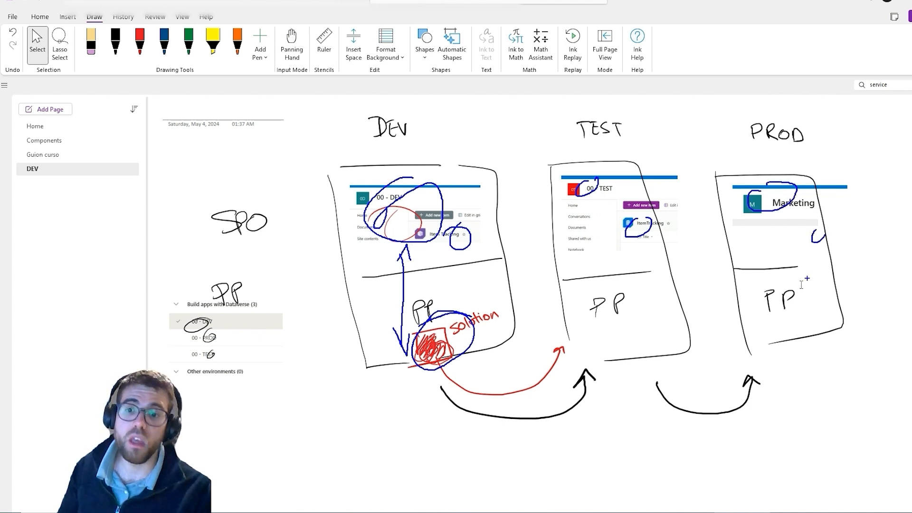
{"action": "key", "text": "Escape"}
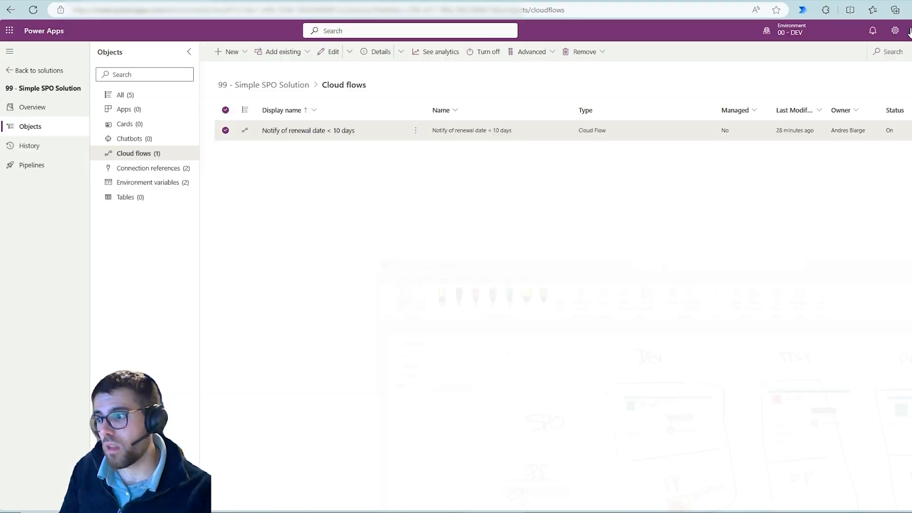
Open the Notify of renewal date < 10 days flow in Power Automate and mark Create HTML table, Send an email (V2) and Update item in blue.
{"action": "left_click", "coordinate": [155, 183]}
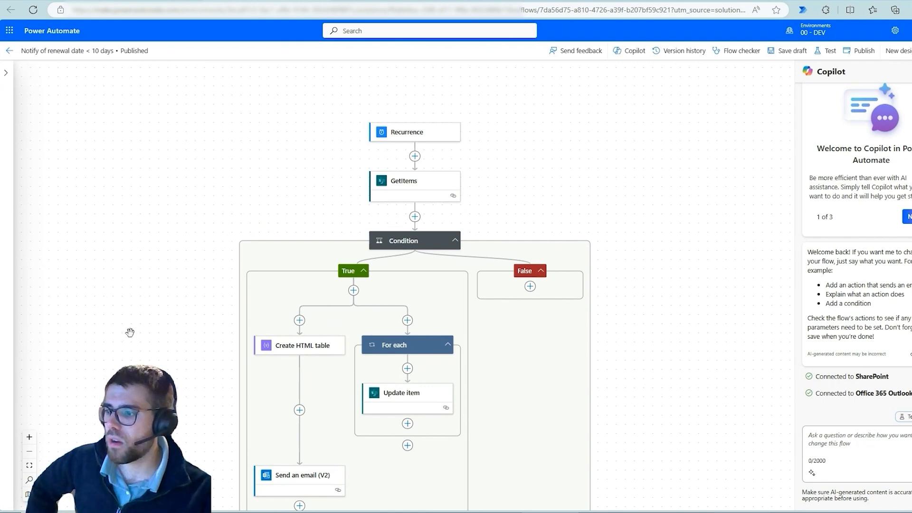
{"action": "mouse_move", "coordinate": [128, 330]}
{"action": "left_mouse_down"}
{"action": "mouse_move", "coordinate": [130, 242]}
{"action": "mouse_move", "coordinate": [121, 313]}
{"action": "left_mouse_up"}
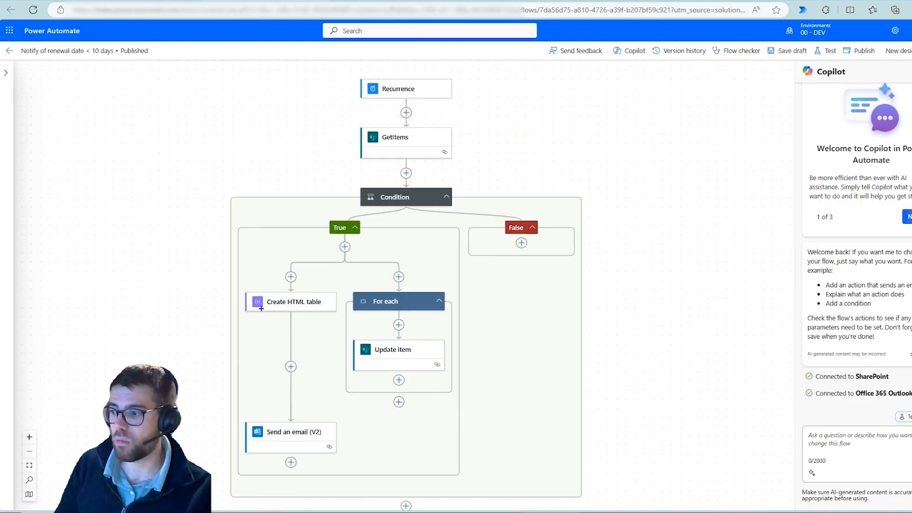
{"action": "left_click_drag", "start_coordinate": [253, 285], "coordinate": [309, 319]}
{"action": "left_click_drag", "start_coordinate": [241, 415], "coordinate": [300, 463]}
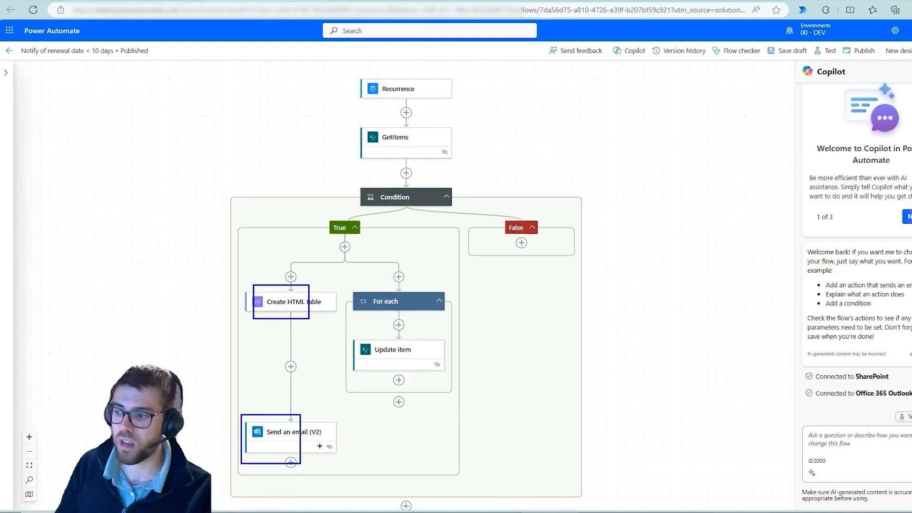
{"action": "left_click_drag", "start_coordinate": [410, 335], "coordinate": [383, 345]}
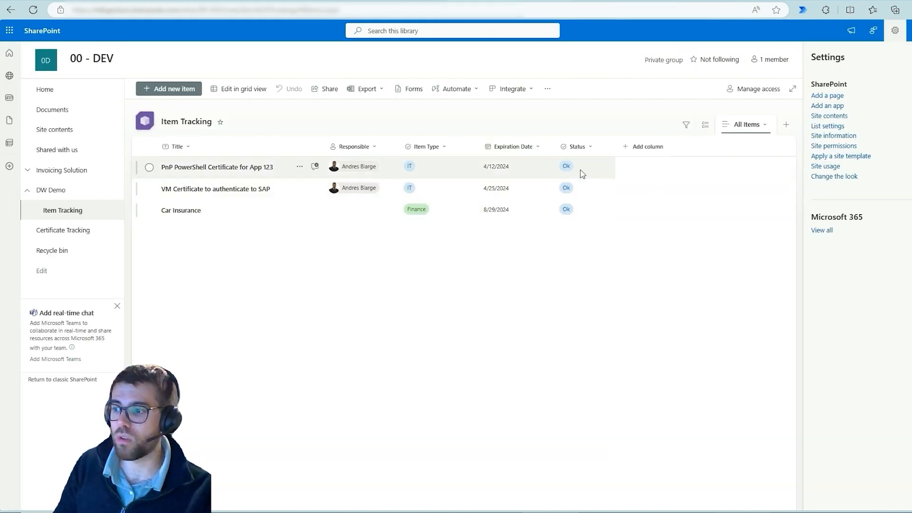
Examine the choices of the Status column in the Item Tracking list on the 00 - DEV SharePoint site.
{"action": "left_click", "coordinate": [582, 173]}
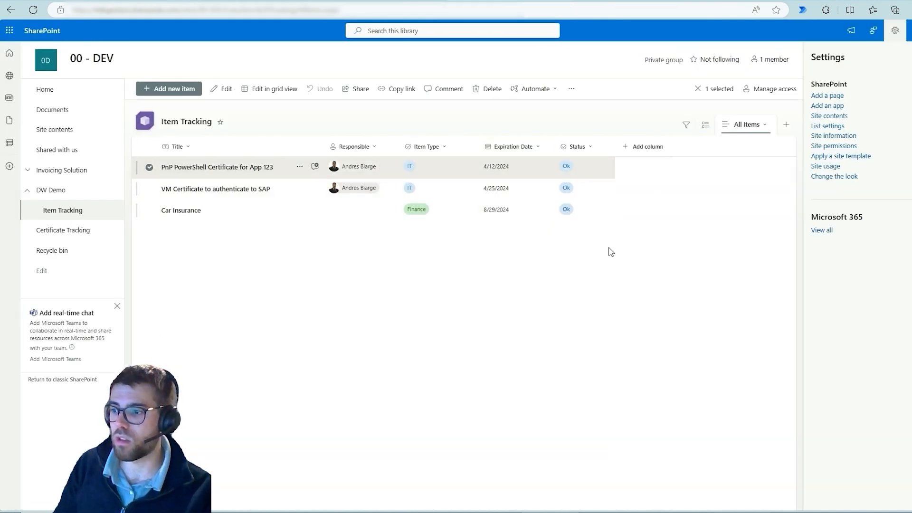
{"action": "left_click", "coordinate": [582, 146]}
{"action": "left_click", "coordinate": [585, 148]}
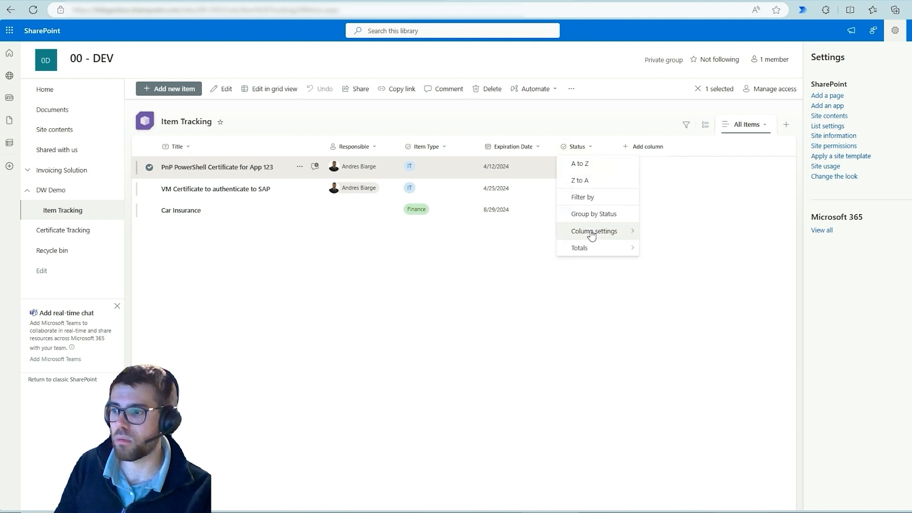
{"action": "mouse_move", "coordinate": [591, 233]}
{"action": "left_click", "coordinate": [656, 231]}
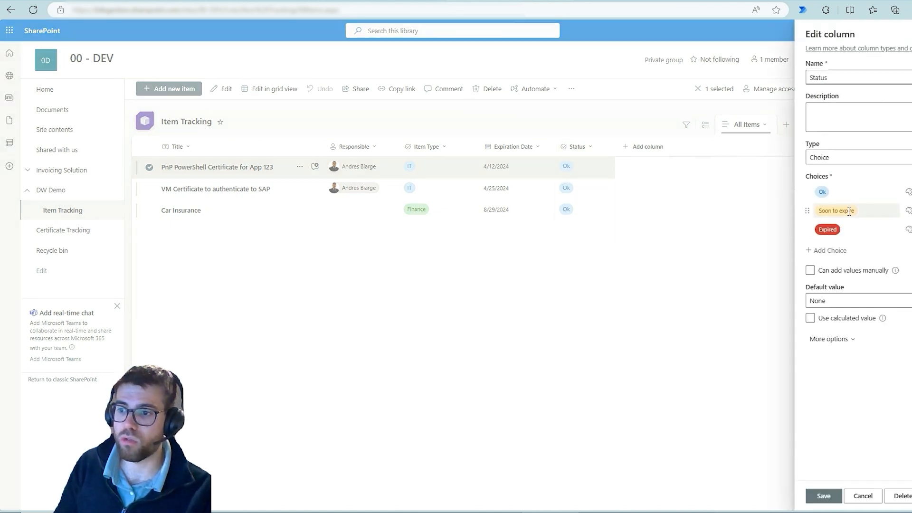
{"action": "left_click", "coordinate": [849, 211]}
{"action": "left_click", "coordinate": [627, 320]}
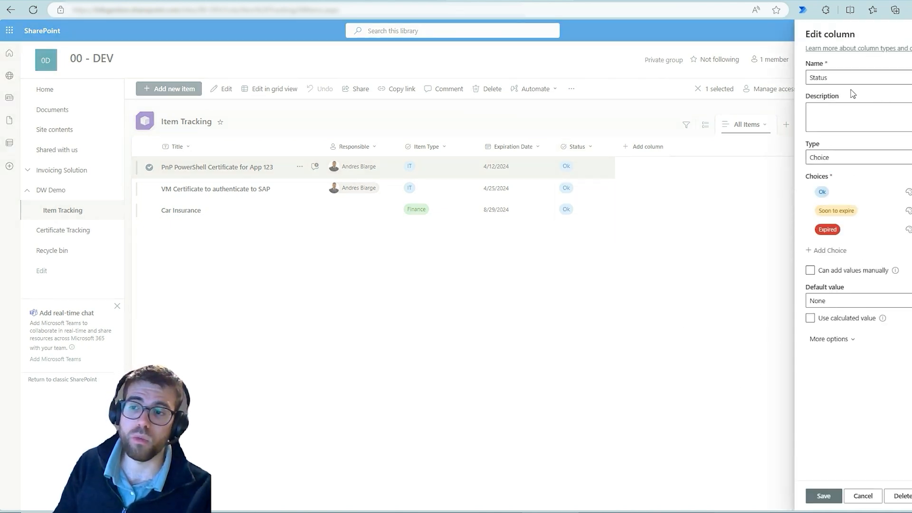
{"action": "left_click", "coordinate": [827, 229]}
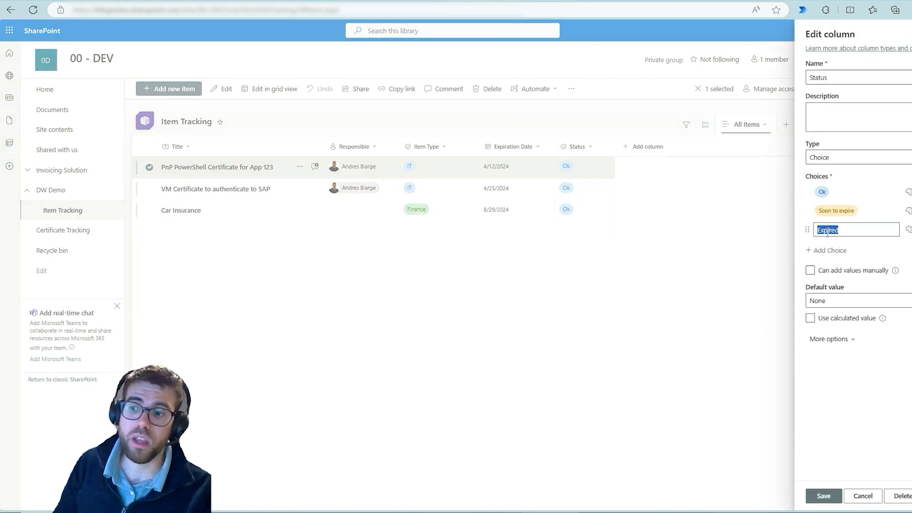
{"action": "left_click", "coordinate": [582, 295]}
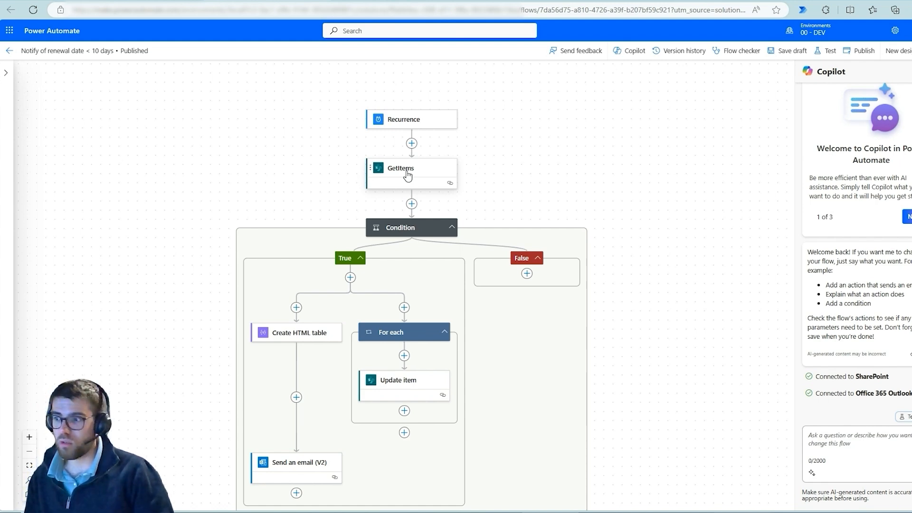
Open the parameters of the flow's GetItems action, frame the Site Address and List Name values in blue, and clear the markings.
{"action": "left_click", "coordinate": [431, 175]}
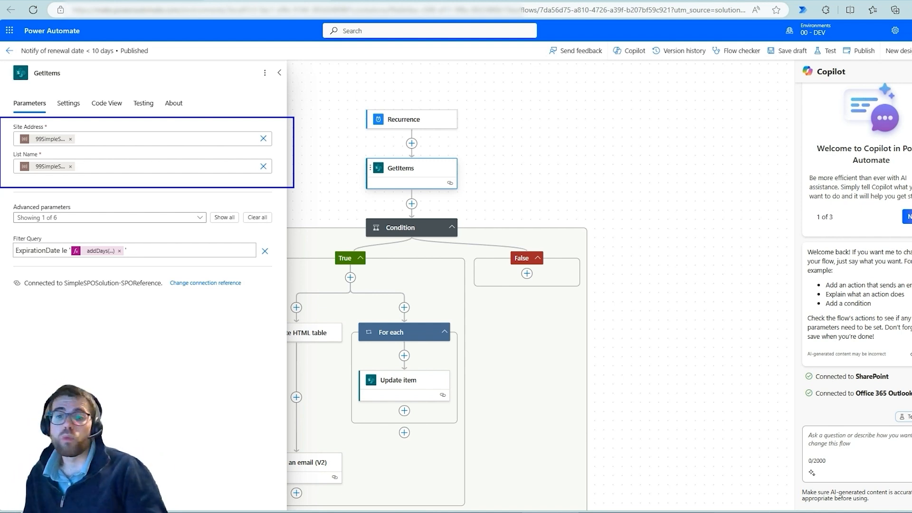
{"action": "key", "text": "Escape"}
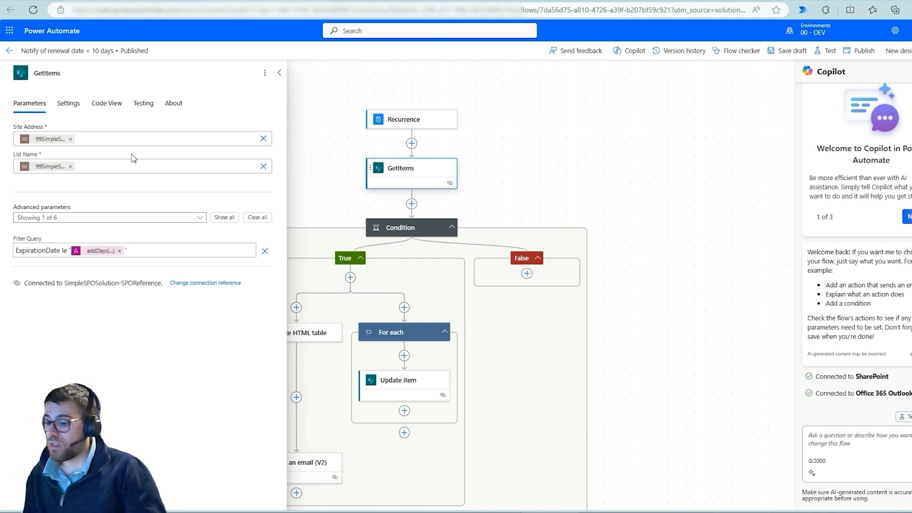
{"action": "key", "text": "ctrl+2"}
{"action": "left_click_drag", "start_coordinate": [17, 124], "coordinate": [93, 152]}
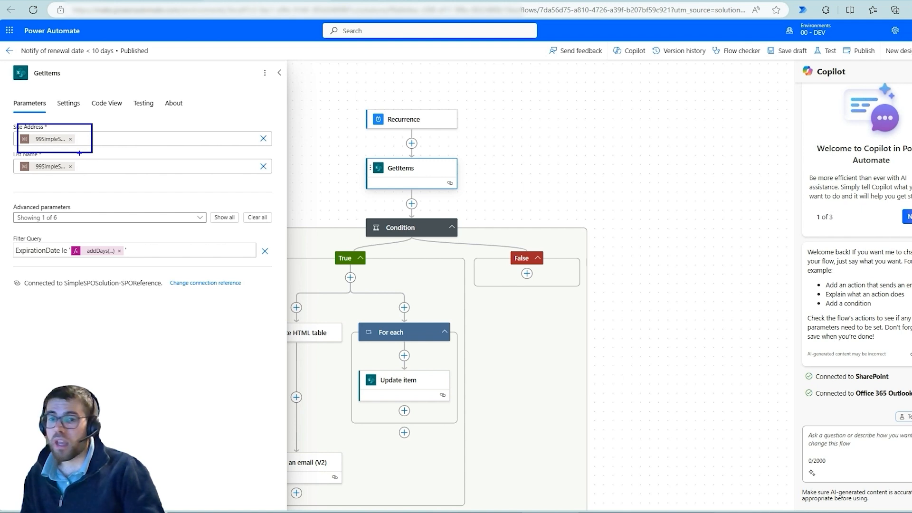
{"action": "key", "text": "Escape"}
Show the dynamic content available for the List Name of GetItems and frame the Parameters entries in blue.
{"action": "left_click", "coordinate": [100, 167]}
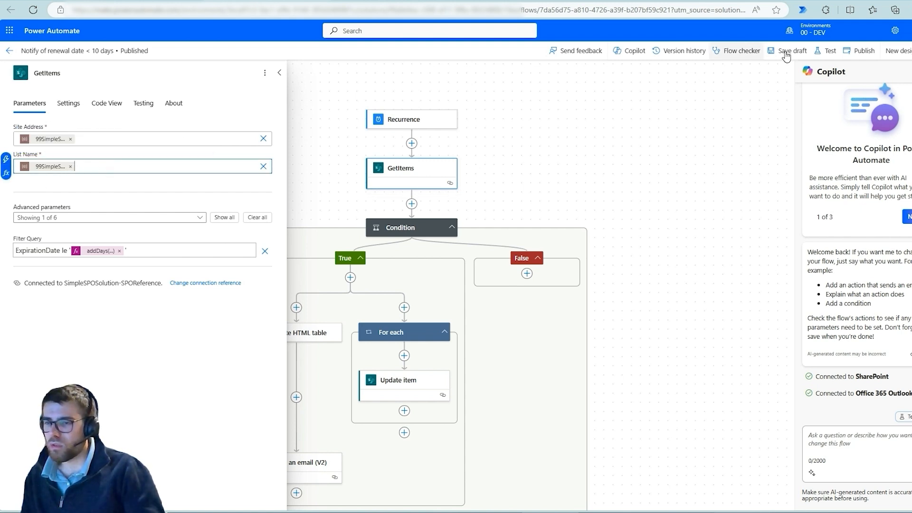
{"action": "left_click", "coordinate": [6, 158]}
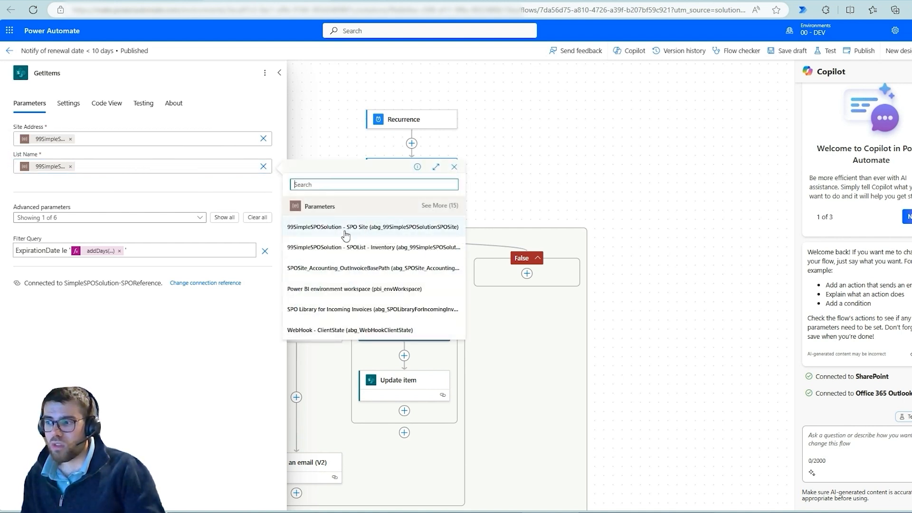
{"action": "mouse_move", "coordinate": [283, 196]}
{"action": "left_mouse_down"}
{"action": "mouse_move", "coordinate": [383, 254]}
{"action": "mouse_move", "coordinate": [471, 347]}
{"action": "left_mouse_up"}
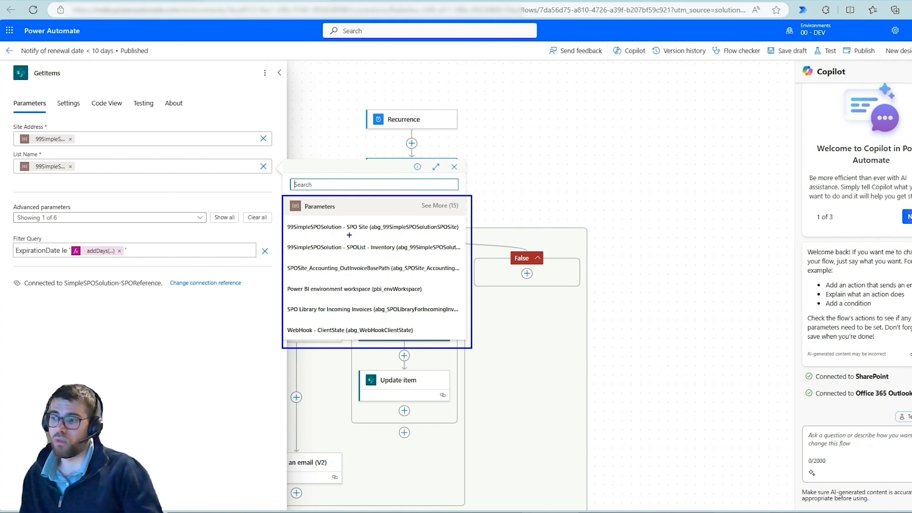
Underline the SPO Site and SPOList - Inventory variables in blue among the Parameters entries.
{"action": "left_click_drag", "start_coordinate": [348, 234], "coordinate": [402, 234]}
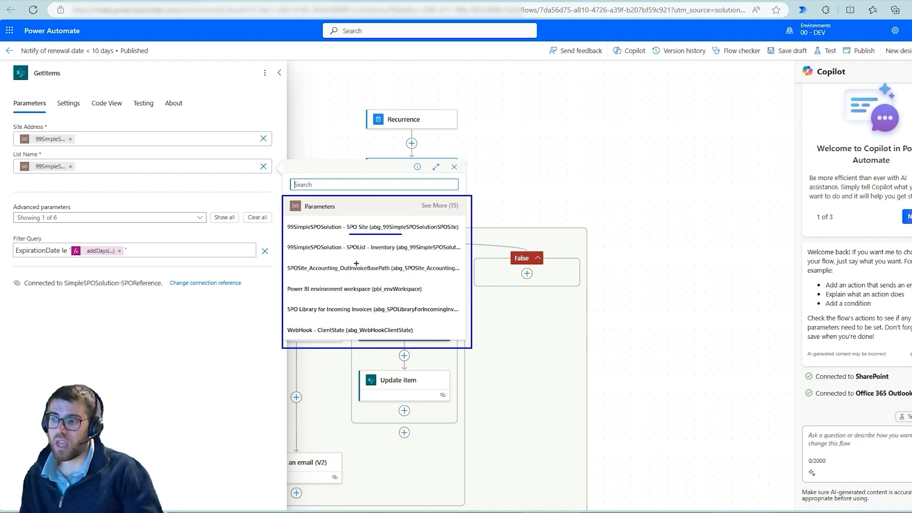
{"action": "left_click_drag", "start_coordinate": [349, 256], "coordinate": [408, 257]}
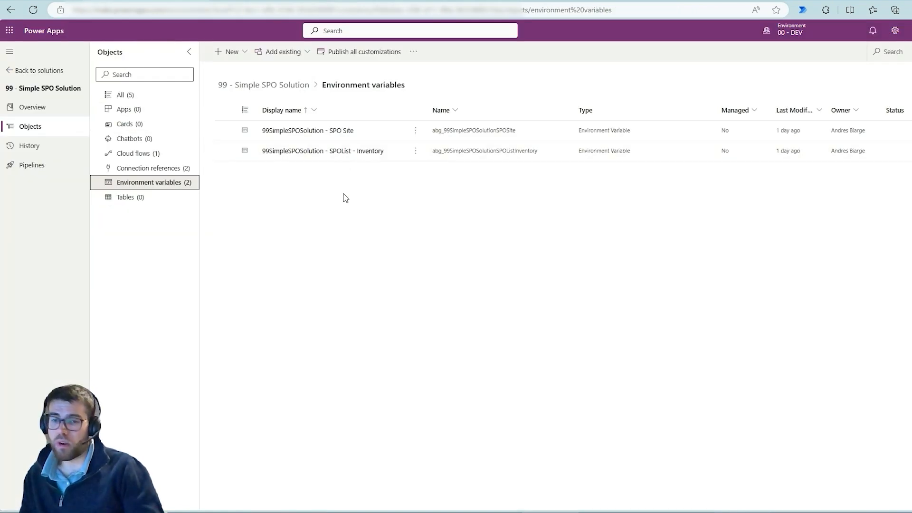
Open the SPO Site environment variable, mark its Data Type, Connector, Parameter Type and Current site in blue, then clear the markings and close it.
{"action": "left_click", "coordinate": [276, 134]}
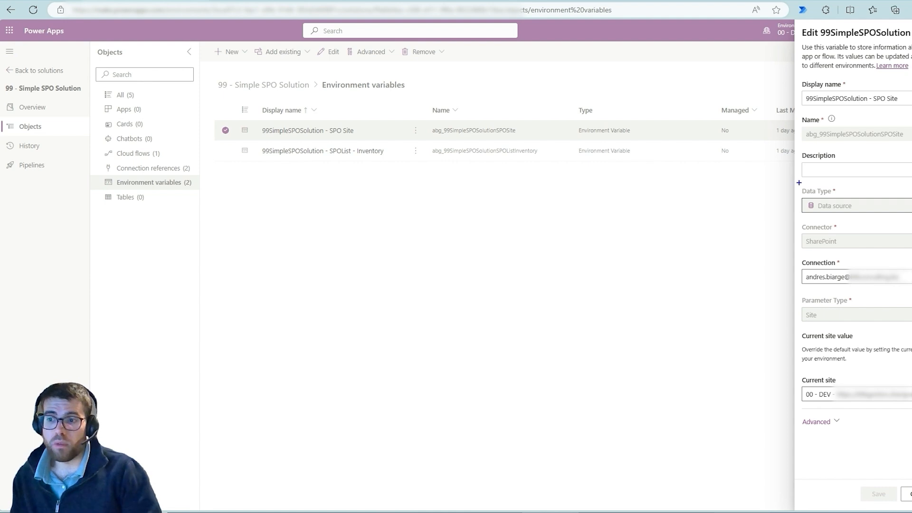
{"action": "mouse_move", "coordinate": [793, 181]}
{"action": "left_mouse_down"}
{"action": "mouse_move", "coordinate": [911, 260]}
{"action": "mouse_move", "coordinate": [911, 252]}
{"action": "left_mouse_up"}
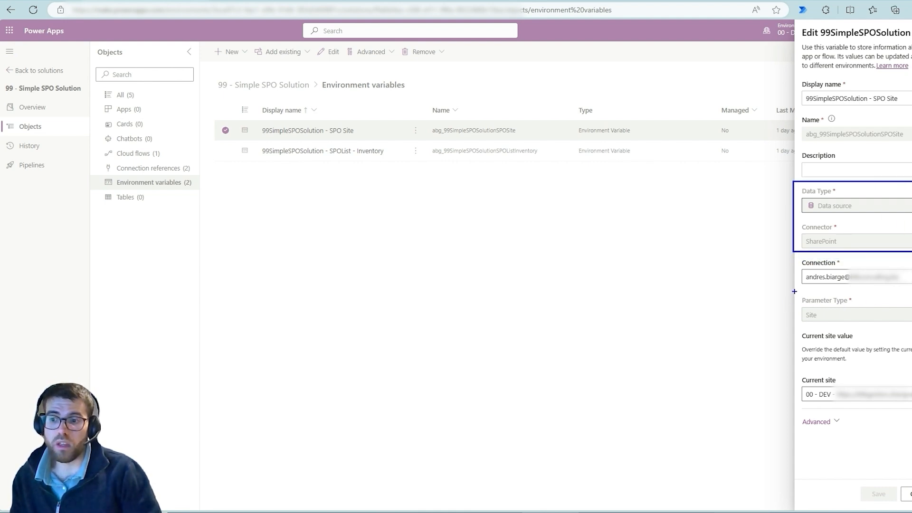
{"action": "left_click_drag", "start_coordinate": [790, 290], "coordinate": [911, 329]}
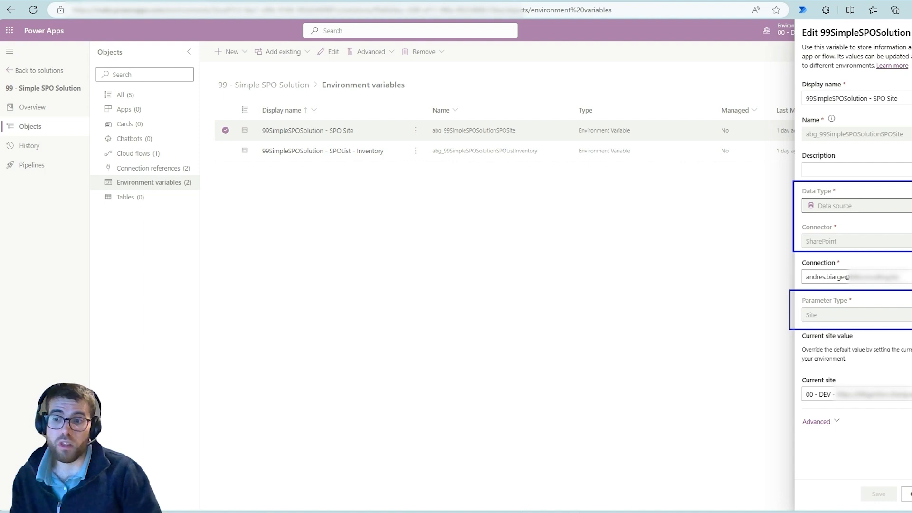
{"action": "left_click_drag", "start_coordinate": [801, 393], "coordinate": [753, 392]}
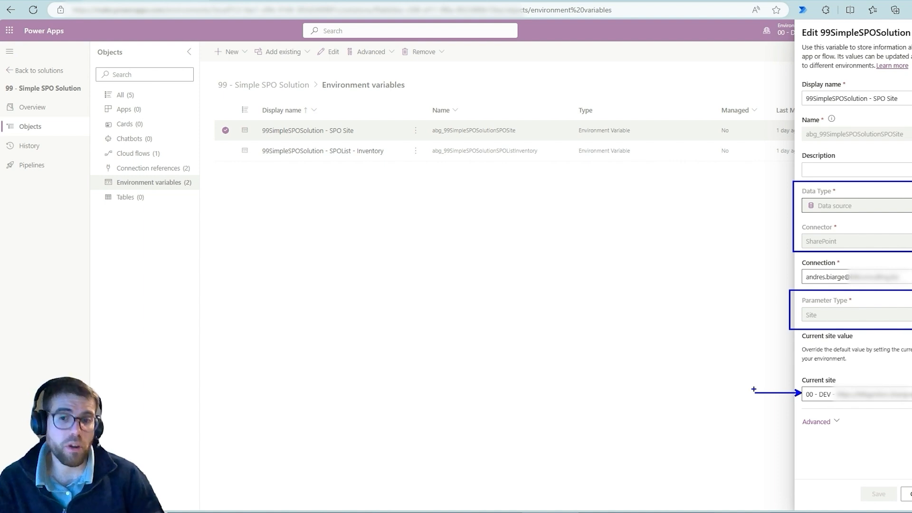
{"action": "key", "text": "Escape"}
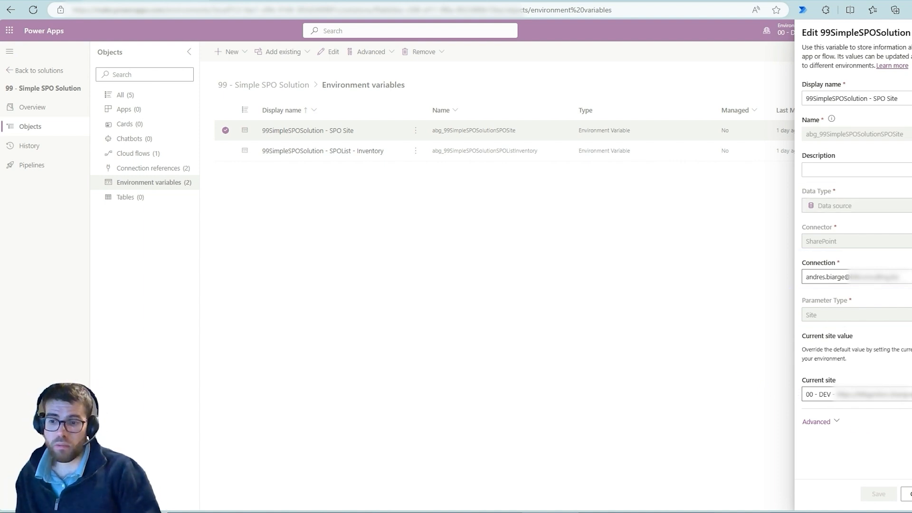
{"action": "left_click", "coordinate": [907, 494]}
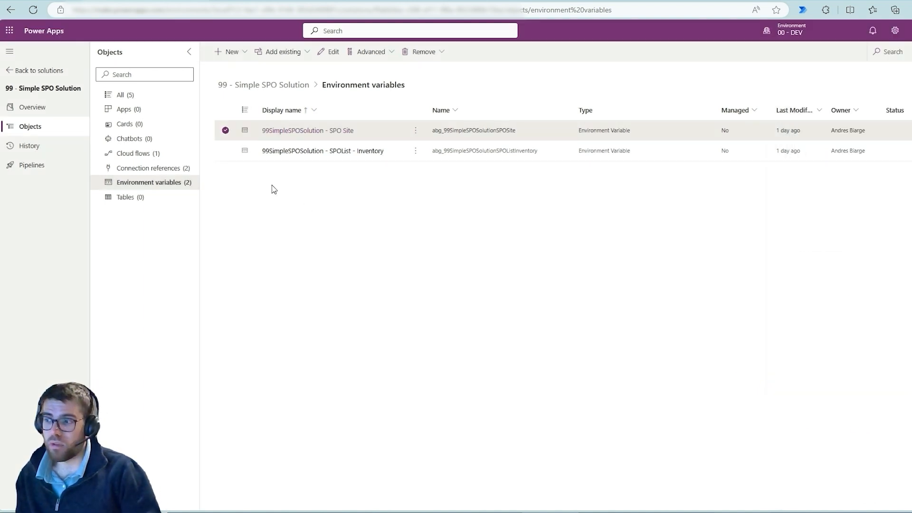
Open the SPOList - Inventory variable, mark its type fields, link its Site to the SPO Site variable with an arrow, and close it after clearing the markings.
{"action": "left_click", "coordinate": [282, 154]}
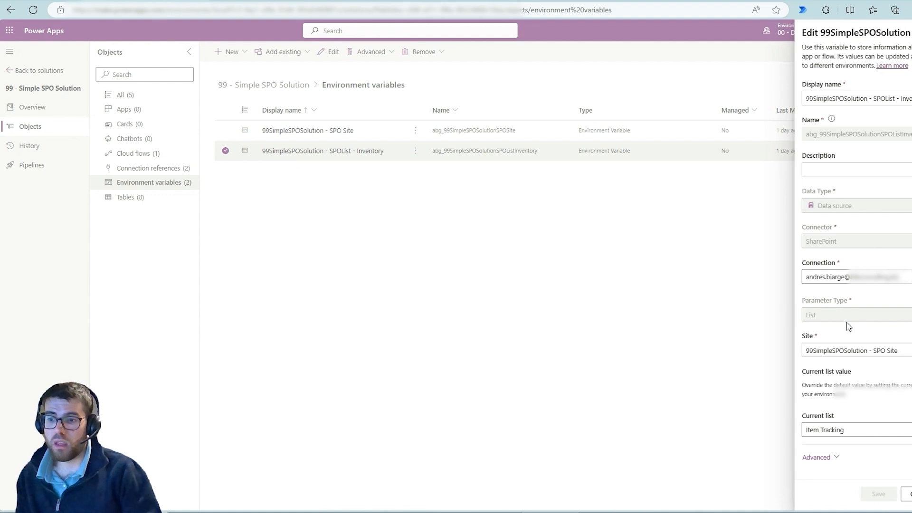
{"action": "mouse_move", "coordinate": [791, 183]}
{"action": "left_mouse_down"}
{"action": "mouse_move", "coordinate": [911, 263]}
{"action": "mouse_move", "coordinate": [911, 255]}
{"action": "left_mouse_up"}
{"action": "left_click_drag", "start_coordinate": [782, 287], "coordinate": [911, 326]}
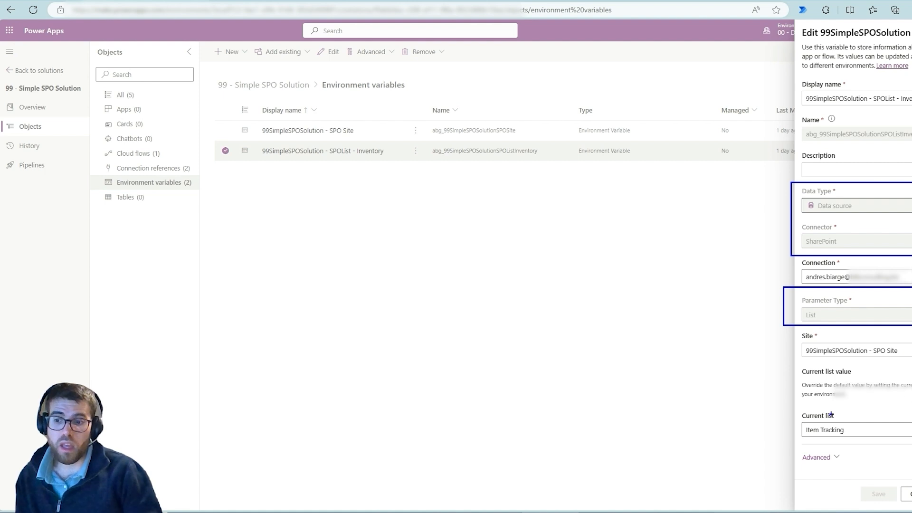
{"action": "mouse_move", "coordinate": [824, 335]}
{"action": "left_mouse_down"}
{"action": "mouse_move", "coordinate": [806, 333]}
{"action": "mouse_move", "coordinate": [787, 352]}
{"action": "mouse_move", "coordinate": [839, 370]}
{"action": "mouse_move", "coordinate": [911, 372]}
{"action": "mouse_move", "coordinate": [861, 339]}
{"action": "mouse_move", "coordinate": [428, 253]}
{"action": "mouse_move", "coordinate": [339, 139]}
{"action": "left_mouse_up"}
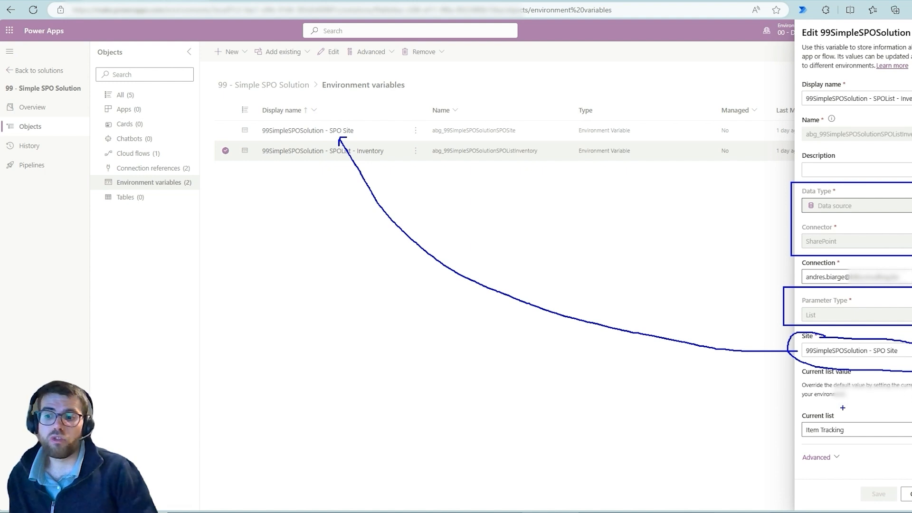
{"action": "mouse_move", "coordinate": [843, 403]}
{"action": "left_mouse_down"}
{"action": "mouse_move", "coordinate": [795, 405]}
{"action": "mouse_move", "coordinate": [845, 449]}
{"action": "mouse_move", "coordinate": [835, 407]}
{"action": "left_mouse_up"}
{"action": "key", "text": "Escape"}
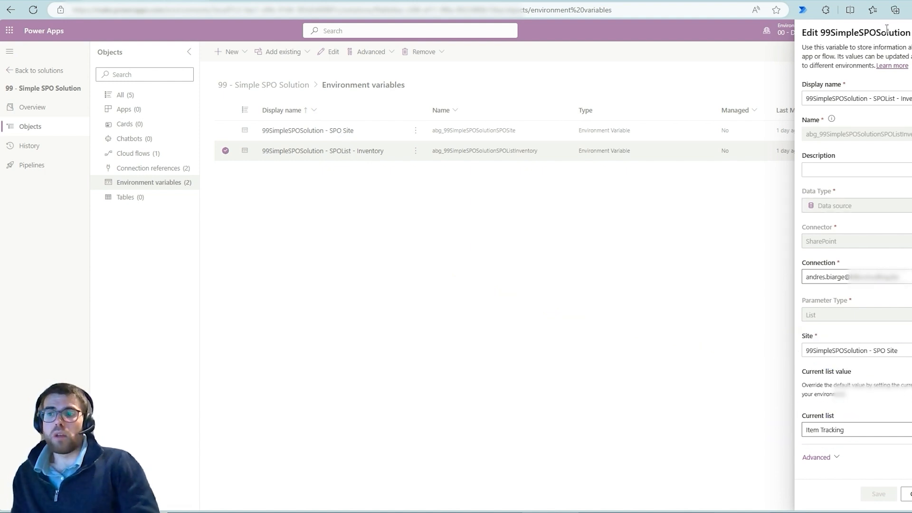
{"action": "left_click", "coordinate": [683, 180]}
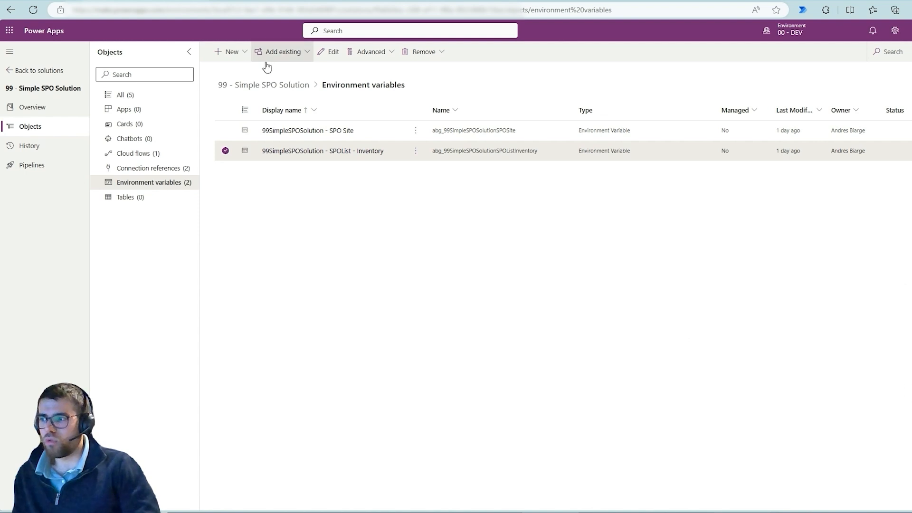
Start a new environment variable in the 99 - Simple SPO Solution with the display name Test Site.
{"action": "left_click", "coordinate": [233, 56]}
{"action": "mouse_move", "coordinate": [246, 202]}
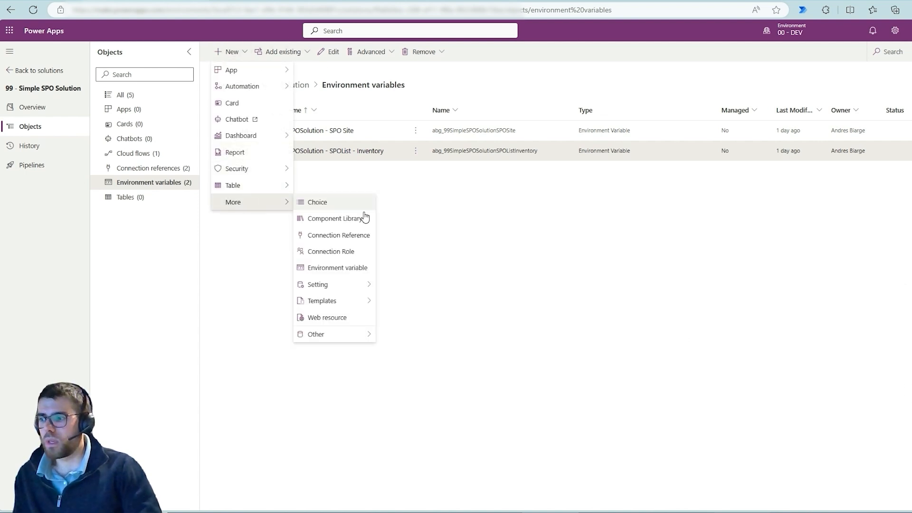
{"action": "left_click", "coordinate": [349, 270]}
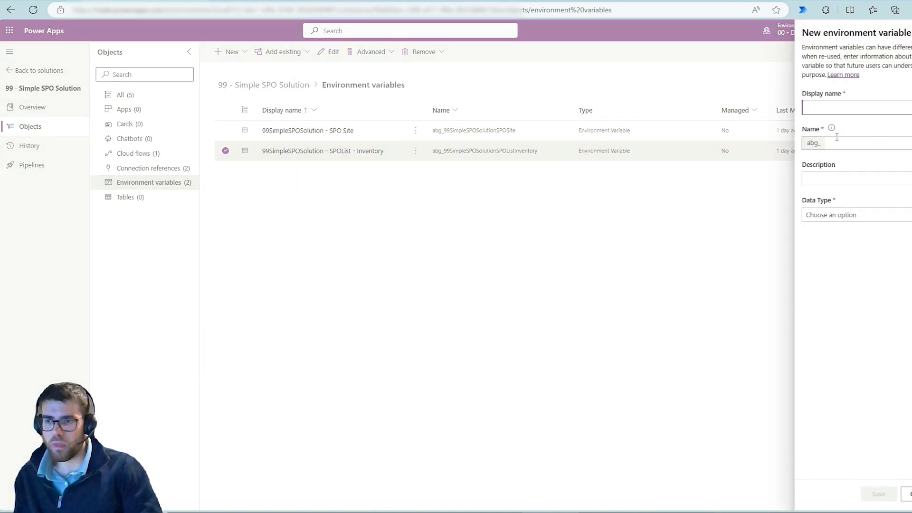
{"action": "type", "text": "Test Site"}
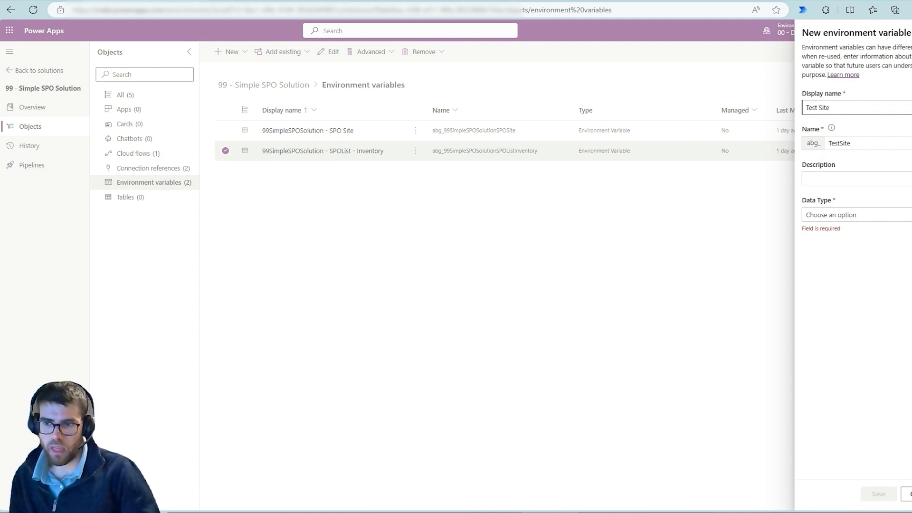
Show the Data Type options of the new variable, frame them in blue, circle Data source and mark individual options.
{"action": "left_click", "coordinate": [897, 215]}
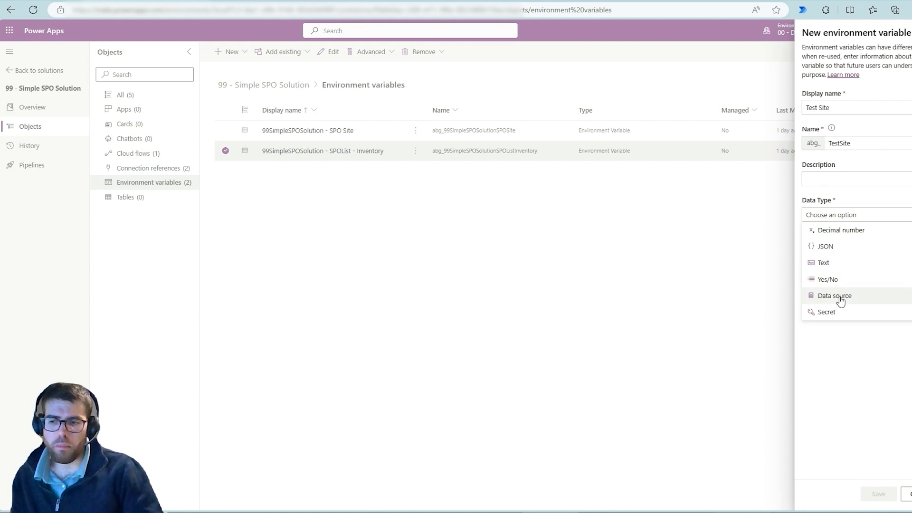
{"action": "left_click_drag", "start_coordinate": [796, 217], "coordinate": [903, 327]}
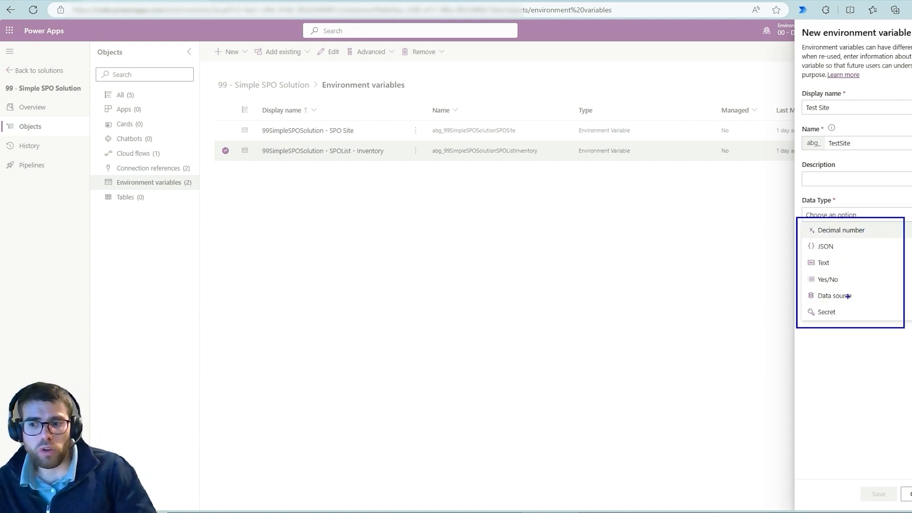
{"action": "mouse_move", "coordinate": [847, 295]}
{"action": "left_mouse_down"}
{"action": "mouse_move", "coordinate": [782, 301]}
{"action": "mouse_move", "coordinate": [825, 287]}
{"action": "left_mouse_up"}
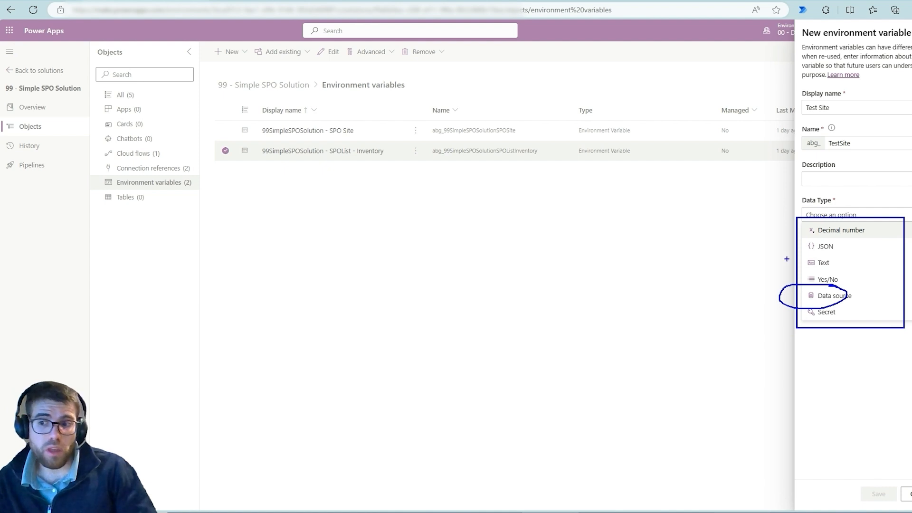
{"action": "mouse_move", "coordinate": [842, 248]}
{"action": "left_mouse_down"}
{"action": "mouse_move", "coordinate": [853, 244]}
{"action": "mouse_move", "coordinate": [844, 260]}
{"action": "mouse_move", "coordinate": [848, 281]}
{"action": "left_mouse_up"}
{"action": "left_click_drag", "start_coordinate": [839, 314], "coordinate": [850, 314]}
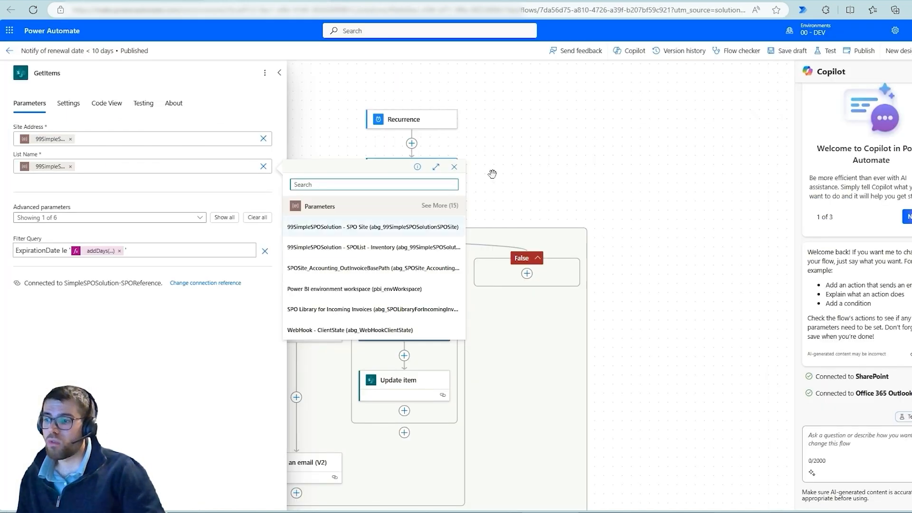
Close the dynamic content in the Power Automate flow and open the parameters of the Send an email (V2) action.
{"action": "left_click", "coordinate": [492, 173]}
{"action": "left_click_drag", "start_coordinate": [528, 189], "coordinate": [654, 95]}
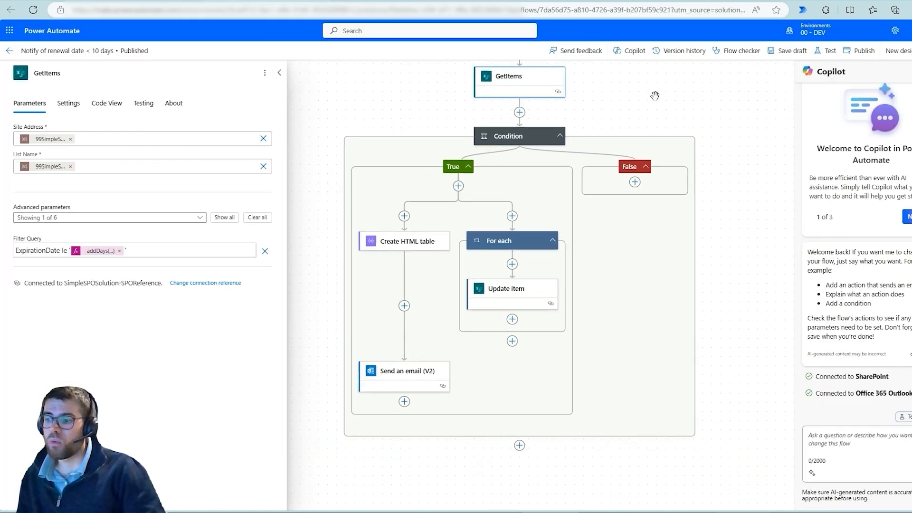
{"action": "left_click", "coordinate": [414, 369]}
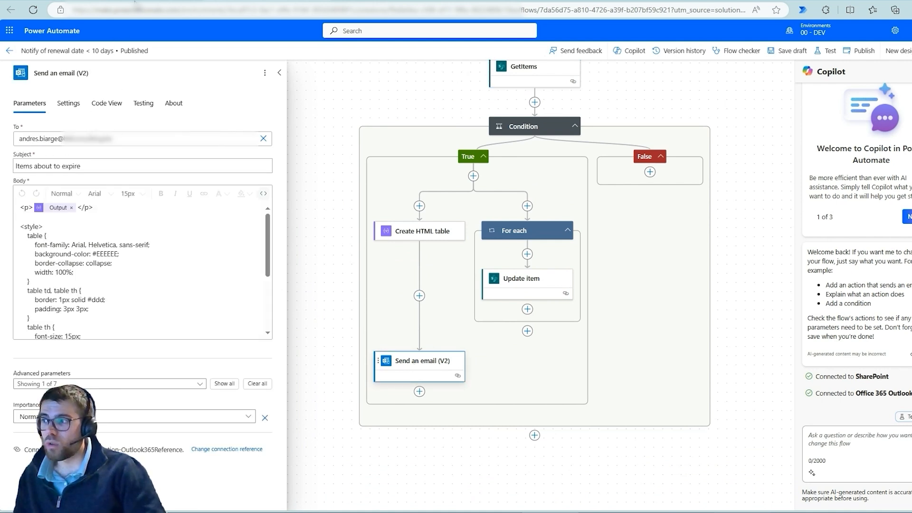
Return to the Test Site variable in Power Apps and set Data Type to Data source, Connector to SharePoint and Parameter Type to Site.
{"action": "left_click", "coordinate": [136, 1]}
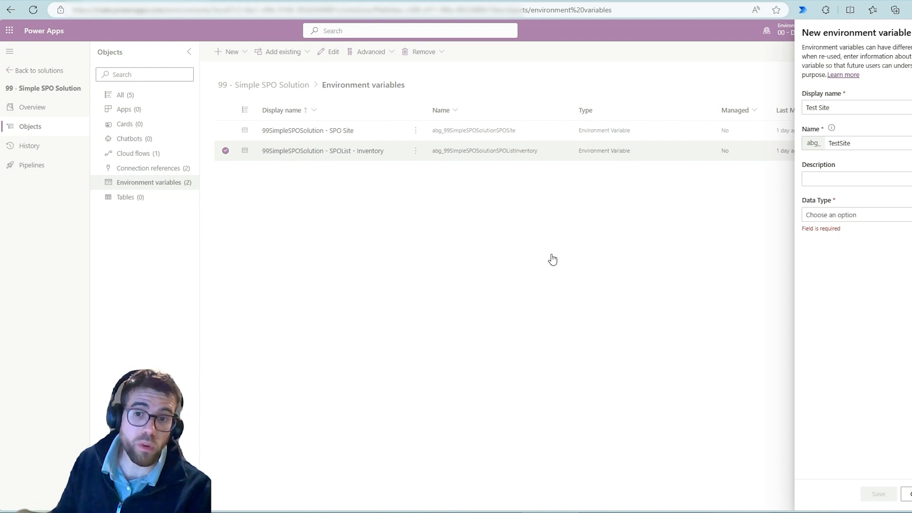
{"action": "left_click", "coordinate": [816, 218]}
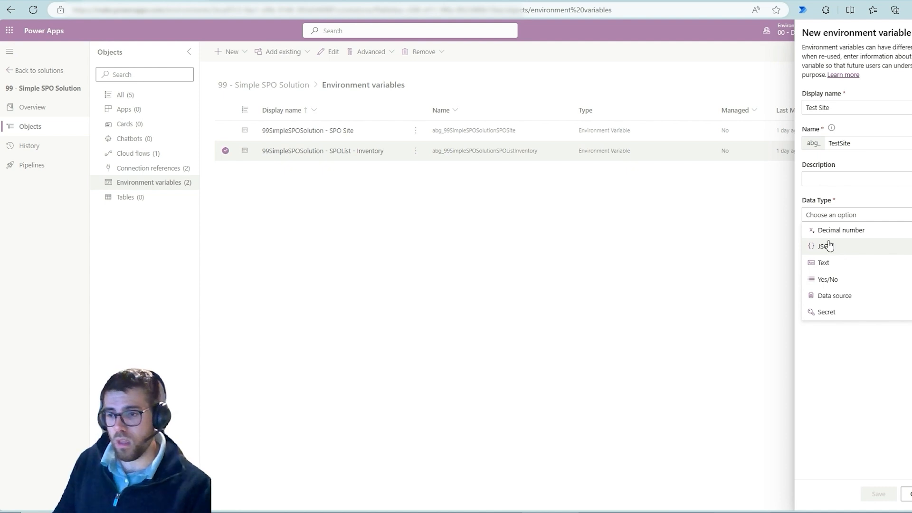
{"action": "left_click", "coordinate": [840, 296]}
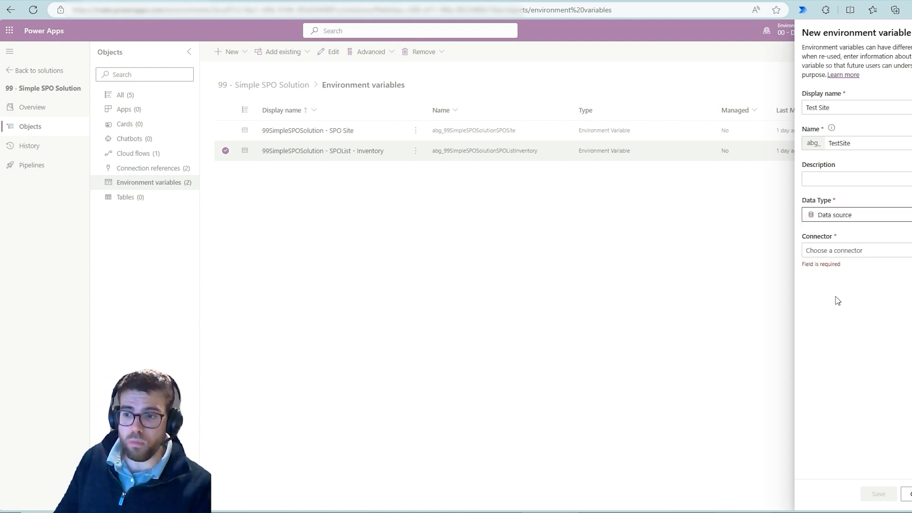
{"action": "left_click", "coordinate": [836, 250]}
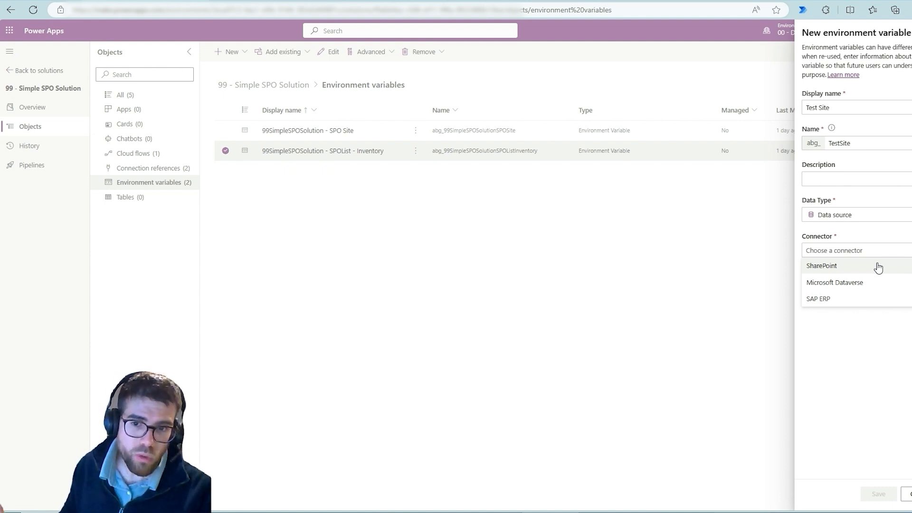
{"action": "left_click", "coordinate": [834, 267]}
{"action": "left_click", "coordinate": [836, 324]}
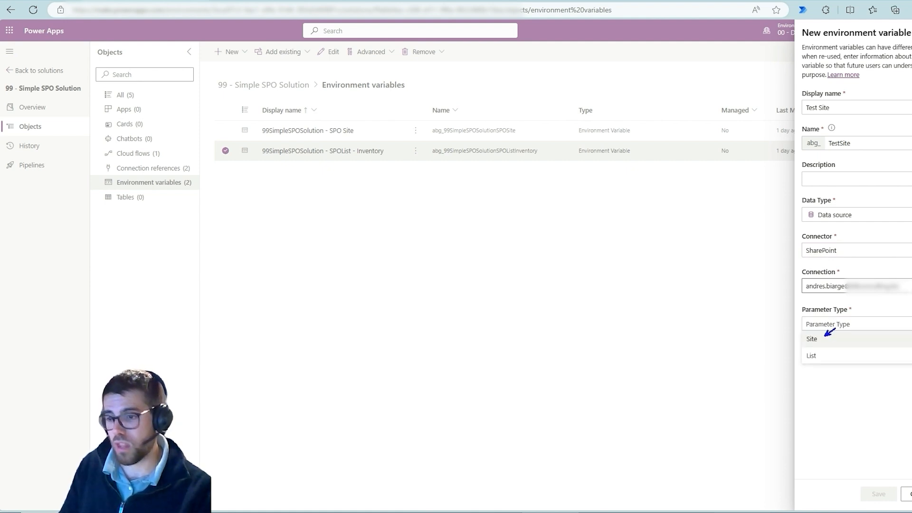
{"action": "left_click", "coordinate": [822, 328]}
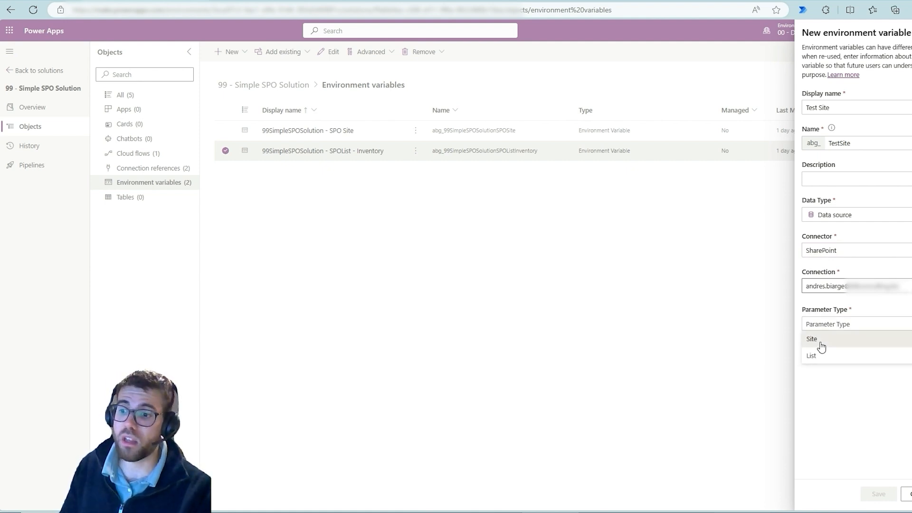
{"action": "left_click", "coordinate": [821, 340]}
Expand the variable's advanced settings, mark Current site value and Default Value in blue, and clear the markings.
{"action": "left_click", "coordinate": [815, 412]}
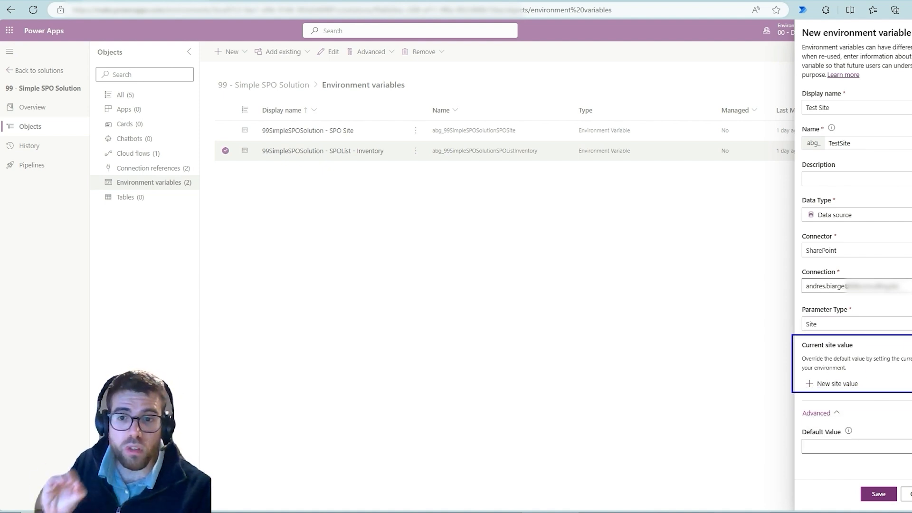
{"action": "mouse_move", "coordinate": [831, 420]}
{"action": "left_mouse_down"}
{"action": "mouse_move", "coordinate": [781, 456]}
{"action": "mouse_move", "coordinate": [847, 427]}
{"action": "mouse_move", "coordinate": [825, 421]}
{"action": "left_mouse_up"}
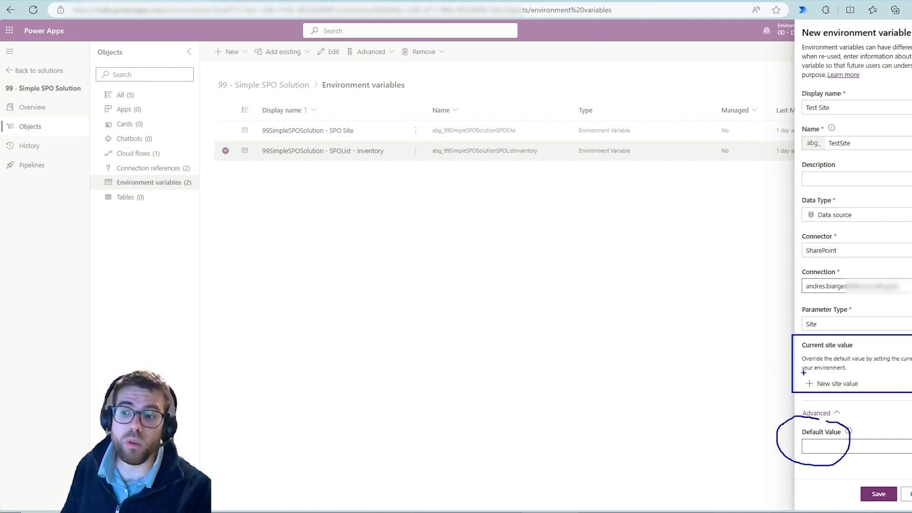
{"action": "left_click_drag", "start_coordinate": [802, 380], "coordinate": [765, 370]}
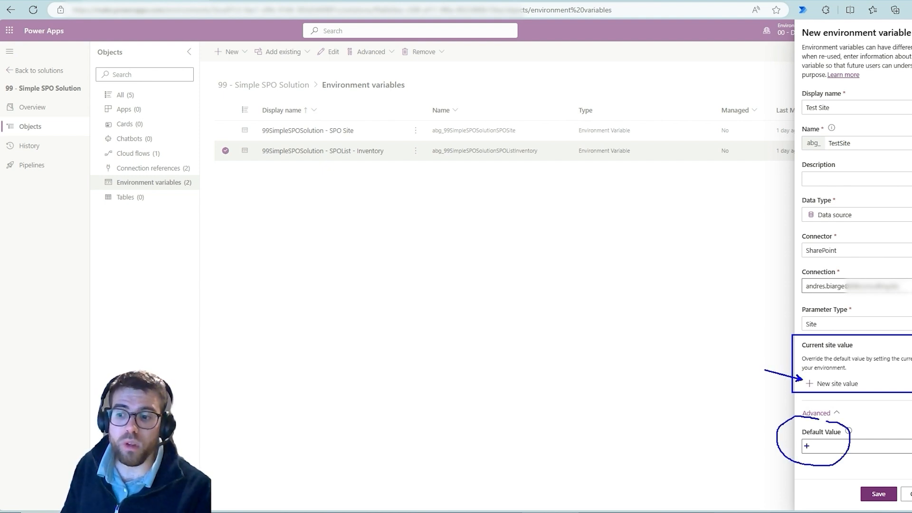
{"action": "left_click_drag", "start_coordinate": [805, 446], "coordinate": [836, 444]}
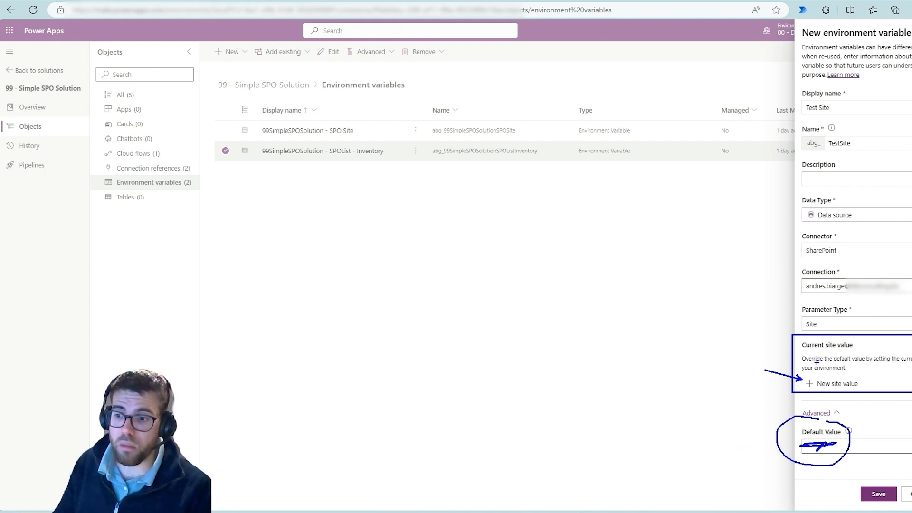
{"action": "key", "text": "Escape"}
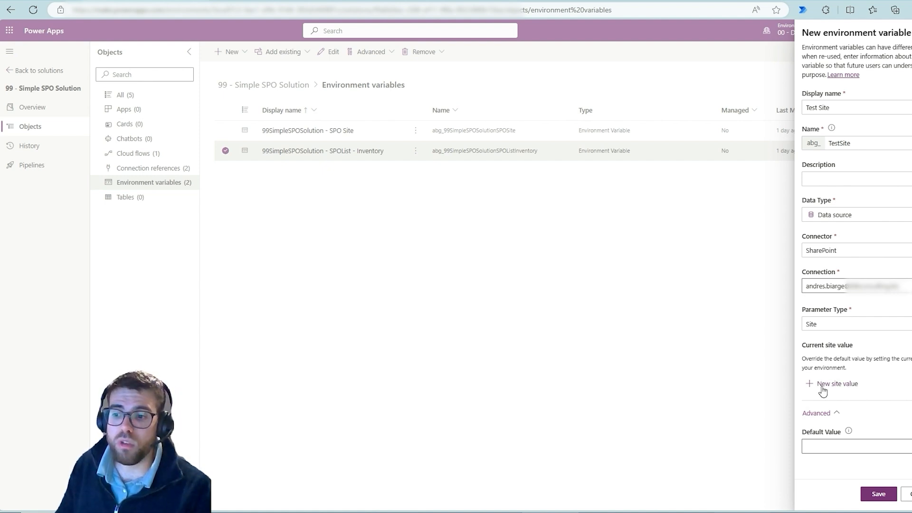
Add a new site value to the Test Site variable and choose the 00 - DEV SharePoint site as the current site.
{"action": "left_click", "coordinate": [823, 390]}
{"action": "scroll", "coordinate": [882, 374], "scroll_direction": "down", "scroll_amount": 1}
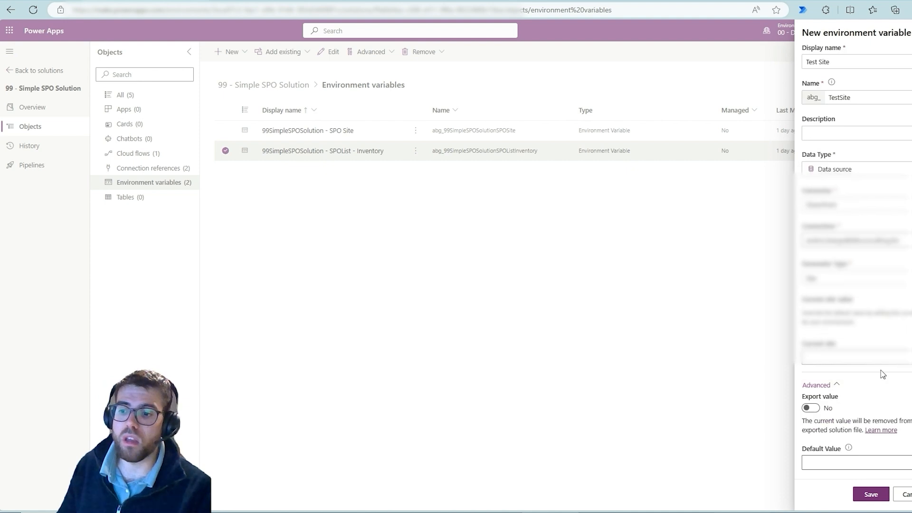
{"action": "left_click", "coordinate": [855, 357]}
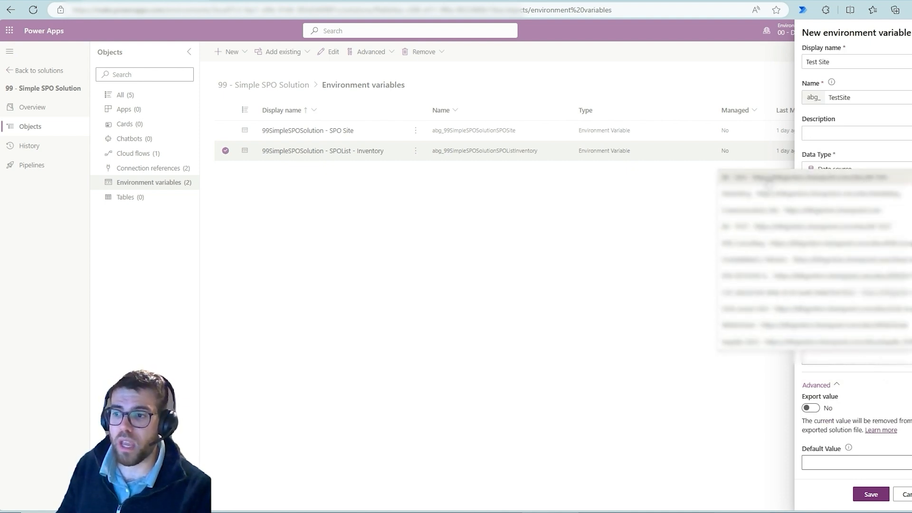
{"action": "left_click", "coordinate": [768, 180]}
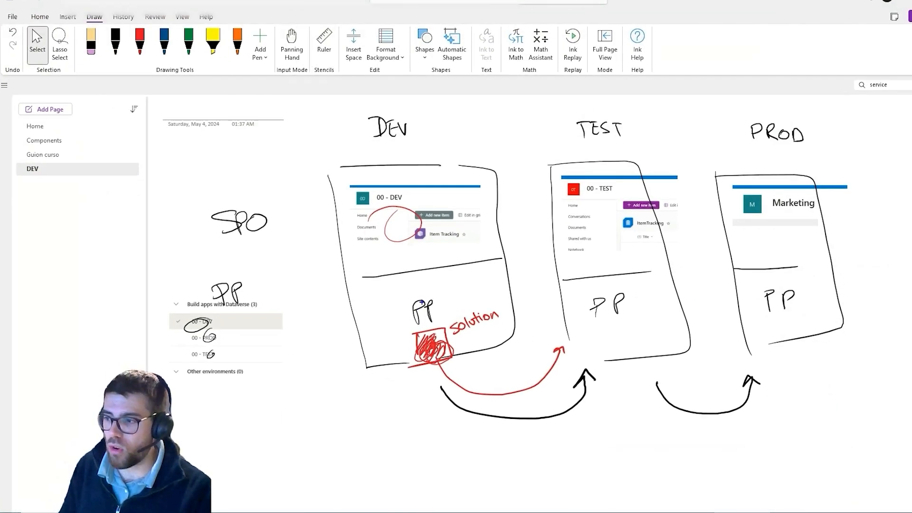
Mark the path from the DEV PP label towards PROD in the OneNote diagram, then save the Test Site variable in Power Apps.
{"action": "mouse_move", "coordinate": [422, 304]}
{"action": "left_mouse_down"}
{"action": "mouse_move", "coordinate": [517, 374]}
{"action": "mouse_move", "coordinate": [548, 332]}
{"action": "mouse_move", "coordinate": [721, 304]}
{"action": "left_mouse_up"}
{"action": "key", "text": "Escape"}
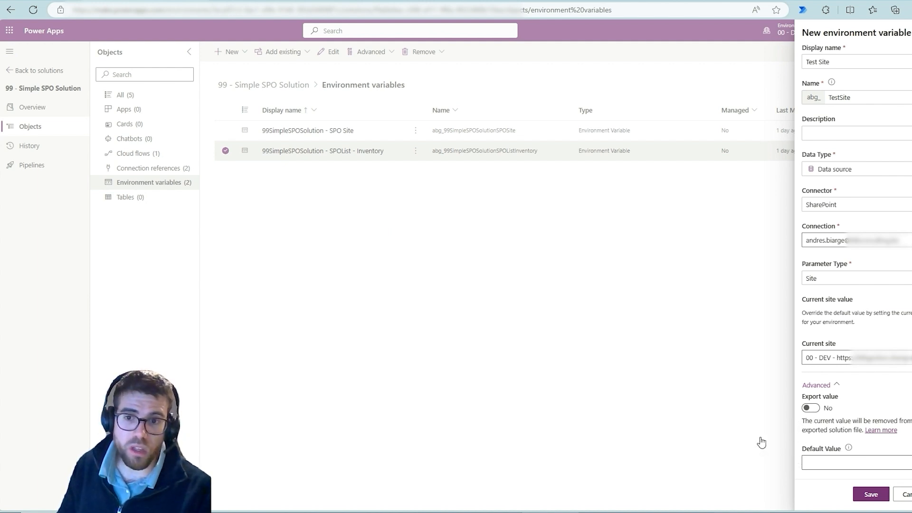
{"action": "left_click", "coordinate": [876, 497]}
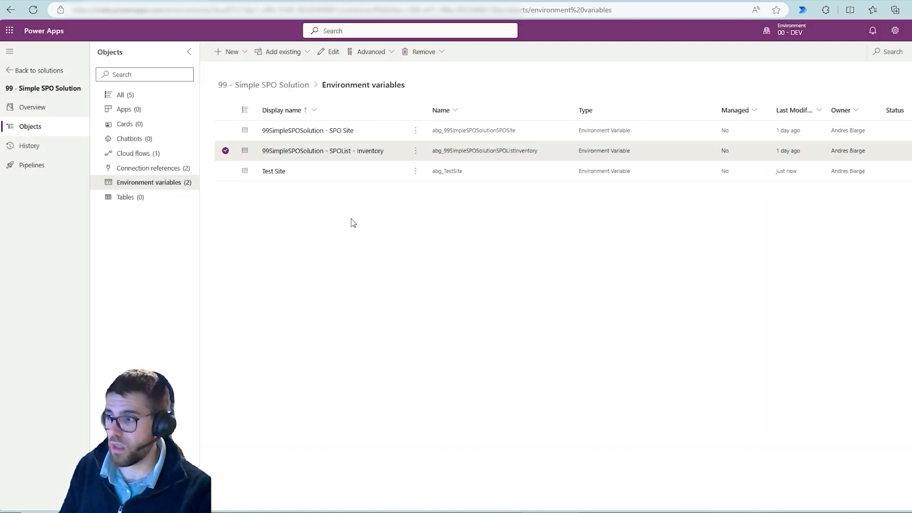
Start another environment variable in the solution with the display name Test List.
{"action": "left_click", "coordinate": [220, 53]}
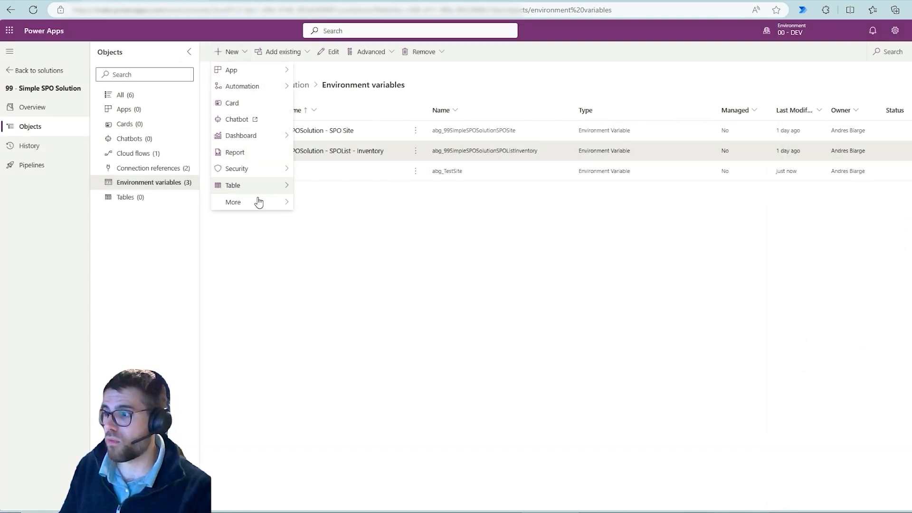
{"action": "mouse_move", "coordinate": [252, 203]}
{"action": "left_click", "coordinate": [361, 270]}
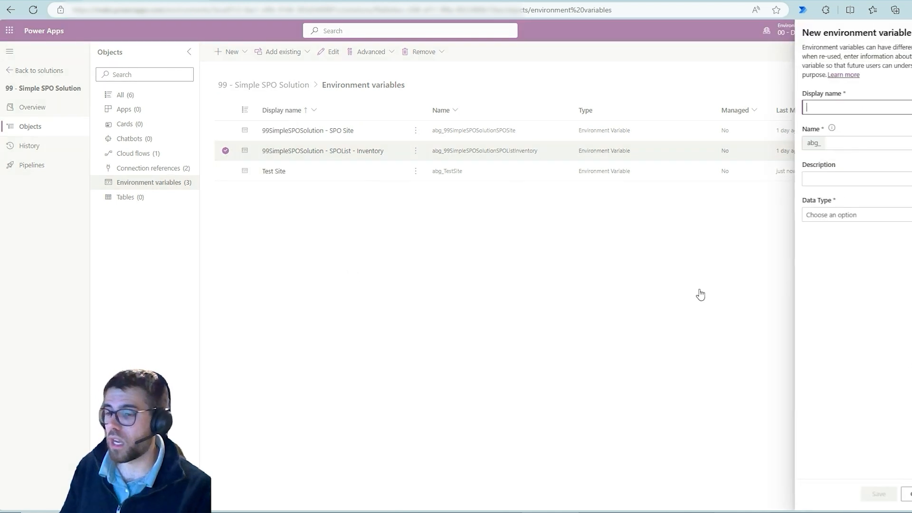
{"action": "type", "text": "Test"}
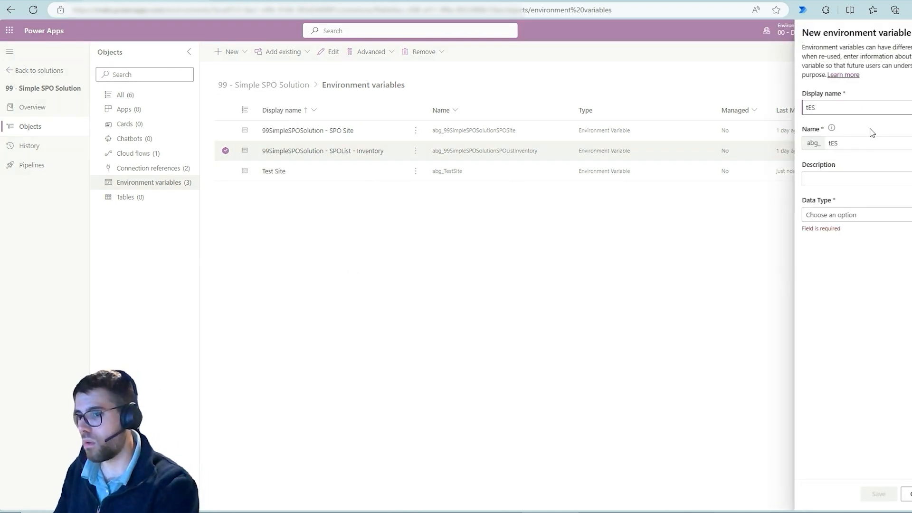
{"action": "type", "text": " List"}
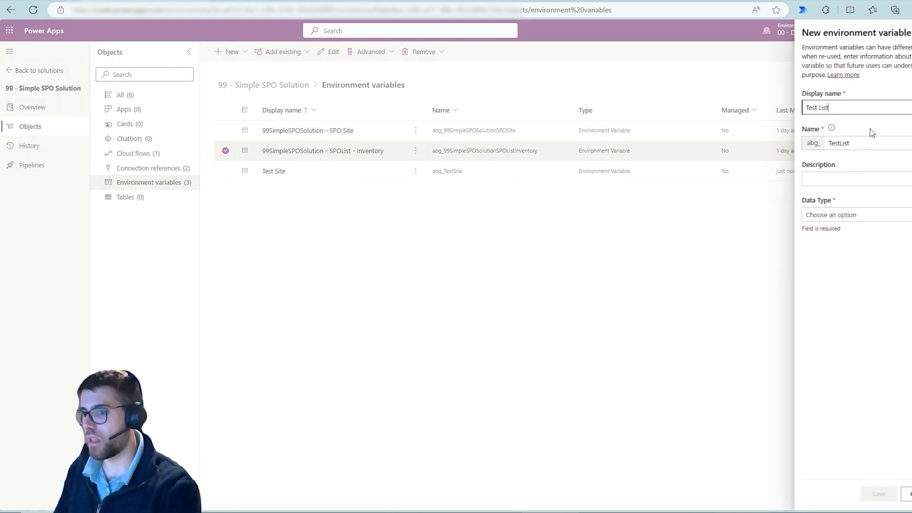
Set the Test List variable's Data Type to Data source, Connector to SharePoint and Parameter Type to List.
{"action": "left_click", "coordinate": [864, 216]}
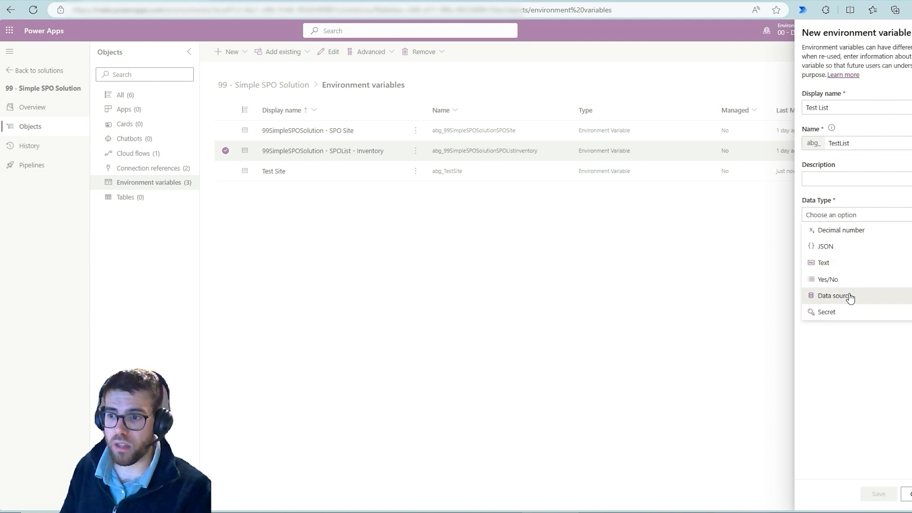
{"action": "left_click", "coordinate": [848, 297]}
{"action": "left_click", "coordinate": [859, 253]}
{"action": "left_click", "coordinate": [848, 266]}
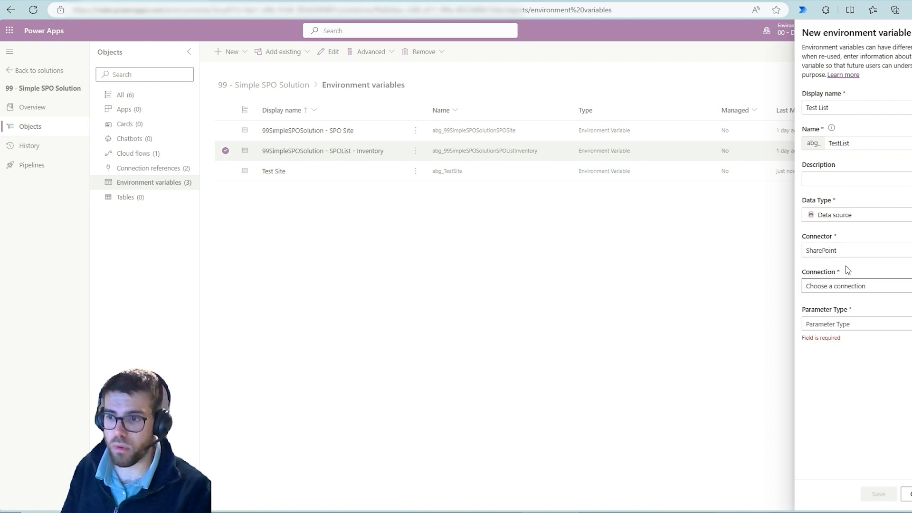
{"action": "left_click", "coordinate": [861, 326]}
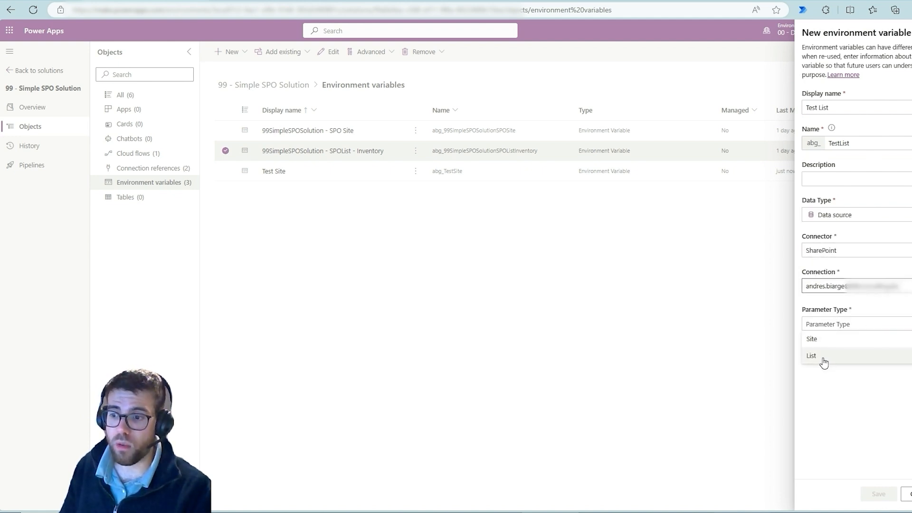
{"action": "key", "text": "Escape"}
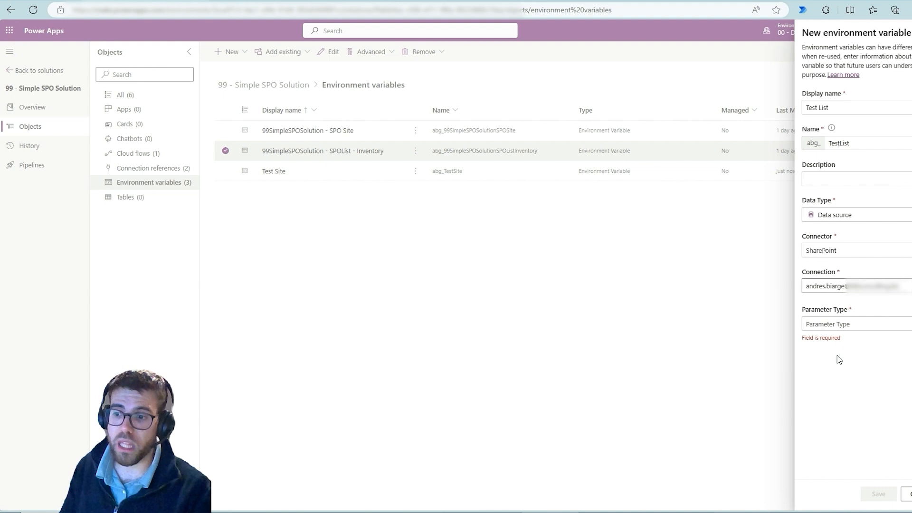
{"action": "left_click", "coordinate": [837, 324]}
{"action": "left_click", "coordinate": [829, 359]}
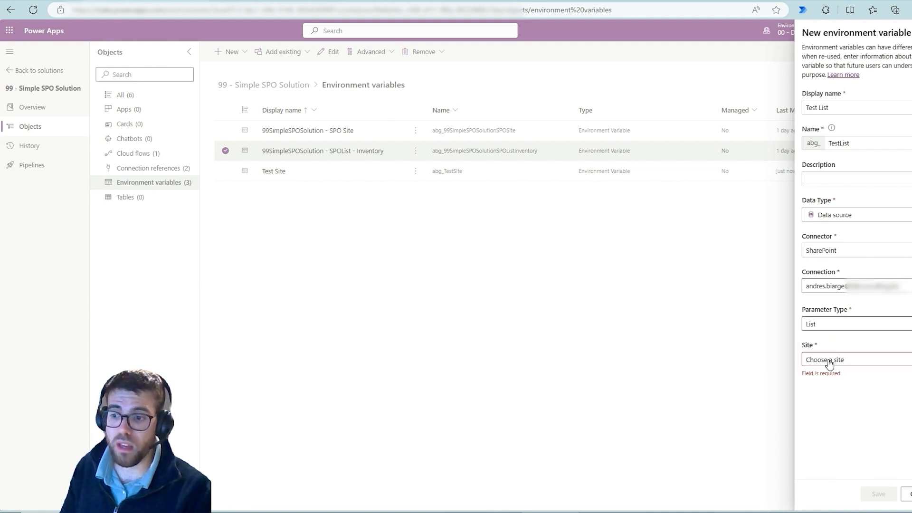
Show the Site options, mark them and the 99SimpleSPOSolution - SPO Site variable in blue, and clear the markings.
{"action": "left_click", "coordinate": [844, 362]}
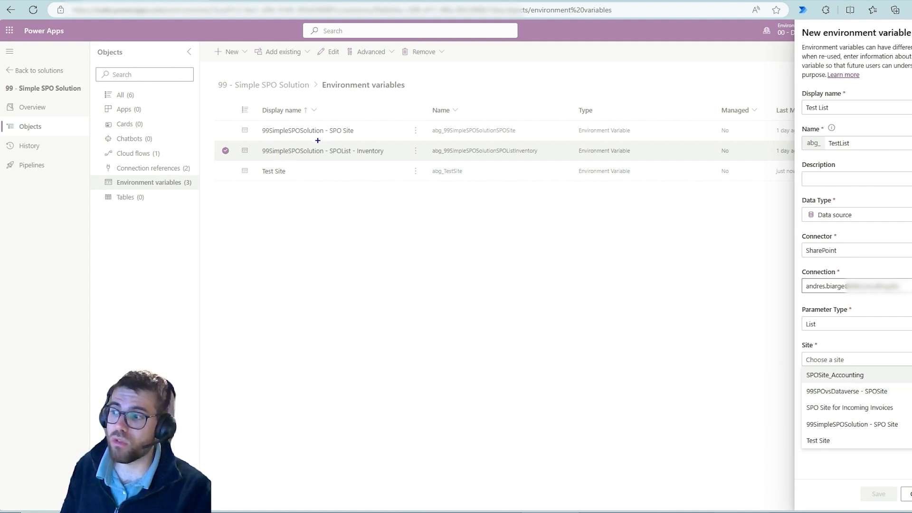
{"action": "left_click_drag", "start_coordinate": [342, 128], "coordinate": [368, 100]}
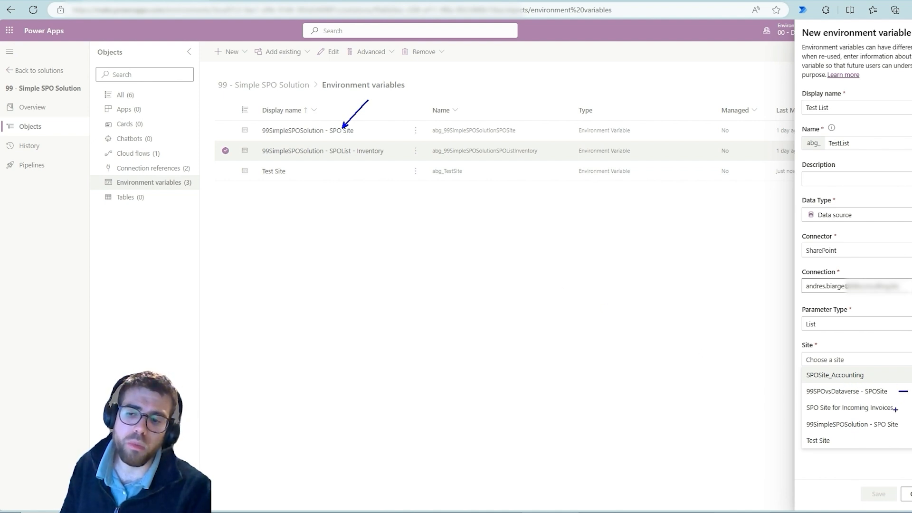
{"action": "mouse_move", "coordinate": [896, 409]}
{"action": "left_mouse_down"}
{"action": "mouse_move", "coordinate": [911, 410]}
{"action": "mouse_move", "coordinate": [911, 431]}
{"action": "left_mouse_up"}
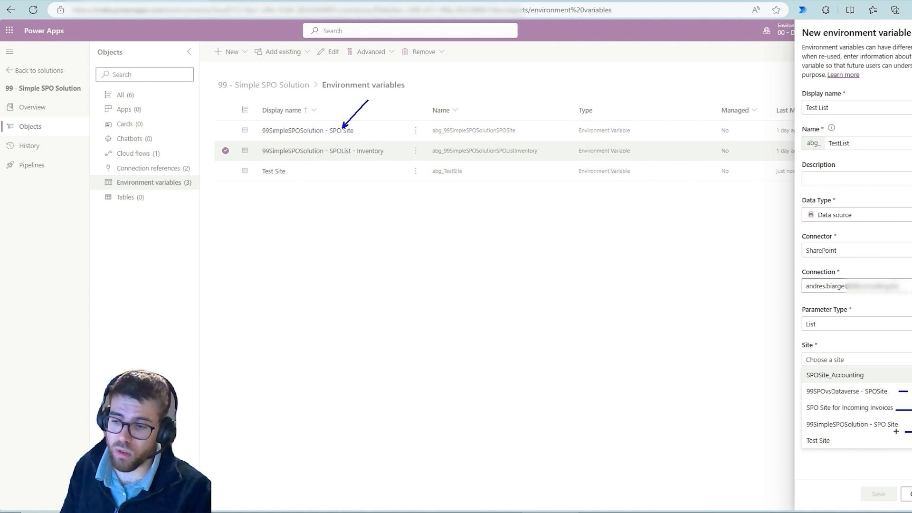
{"action": "key", "text": "Escape"}
{"action": "left_click", "coordinate": [860, 362]}
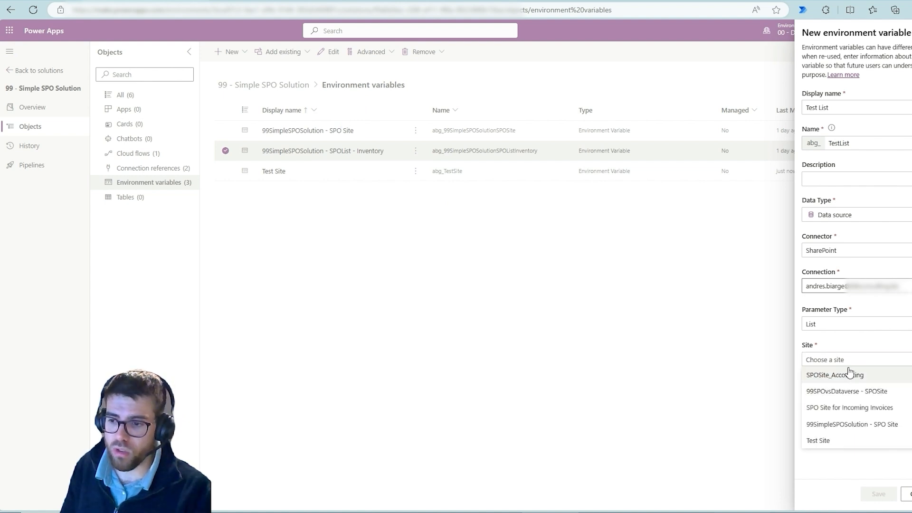
{"action": "key", "text": "ctrl+2"}
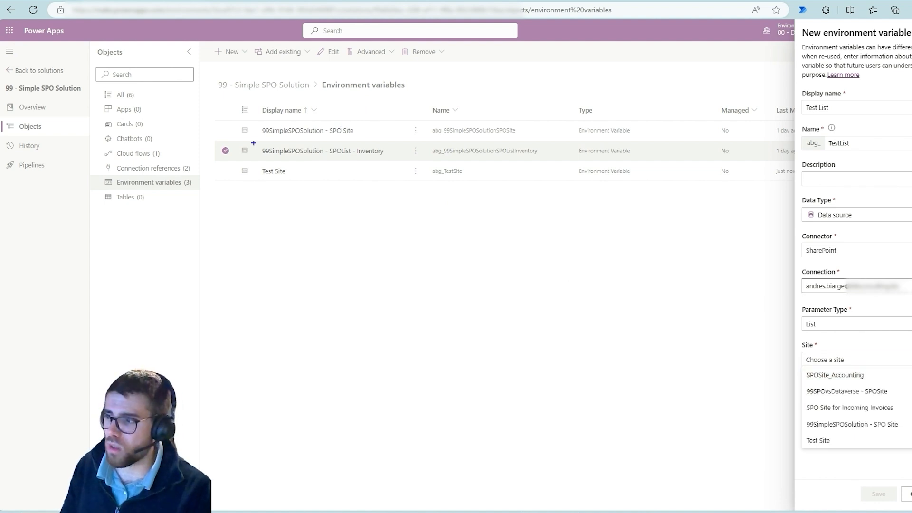
{"action": "mouse_move", "coordinate": [249, 122]}
{"action": "left_mouse_down"}
{"action": "mouse_move", "coordinate": [267, 136]}
{"action": "mouse_move", "coordinate": [327, 142]}
{"action": "left_mouse_up"}
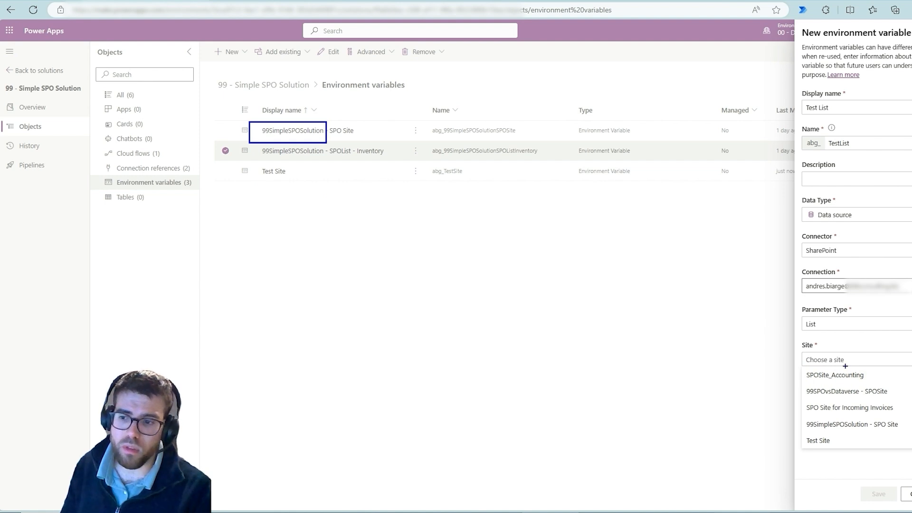
{"action": "key", "text": "Escape"}
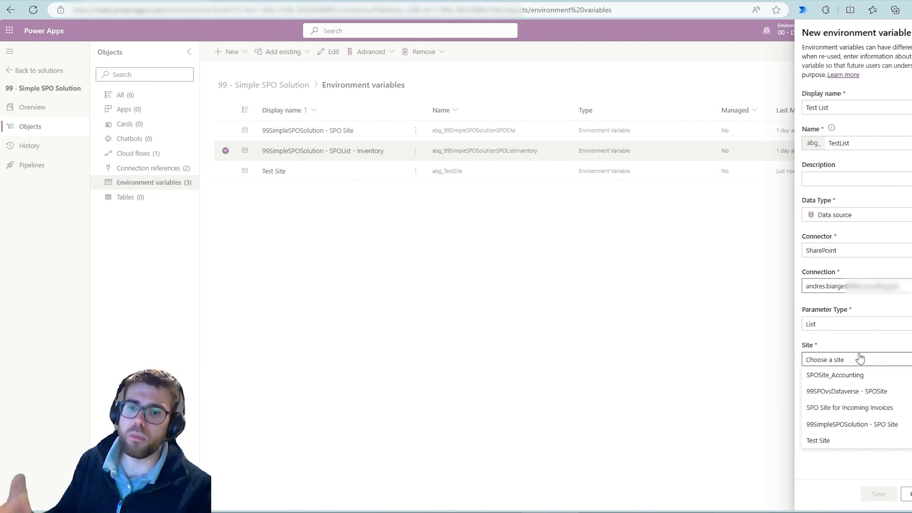
Choose Test Site as the Test List variable's site and add a new list value.
{"action": "left_click", "coordinate": [830, 446]}
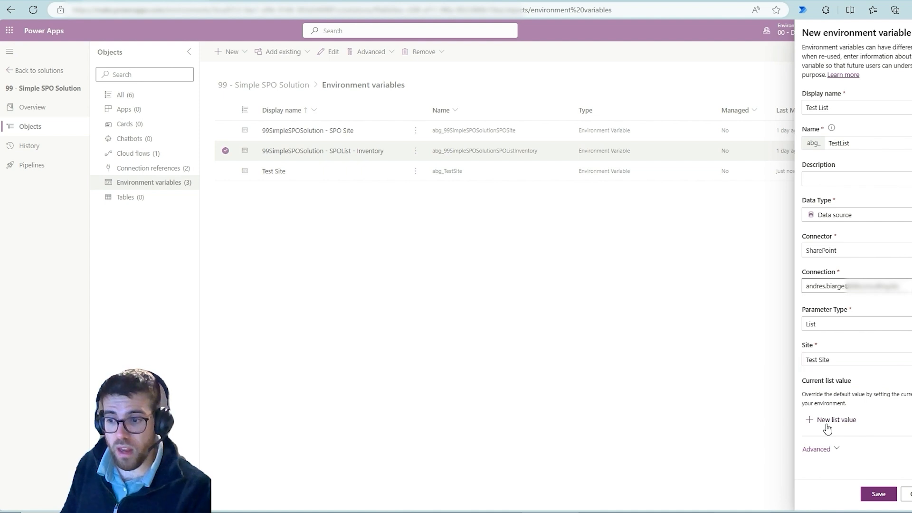
{"action": "left_click", "coordinate": [828, 437]}
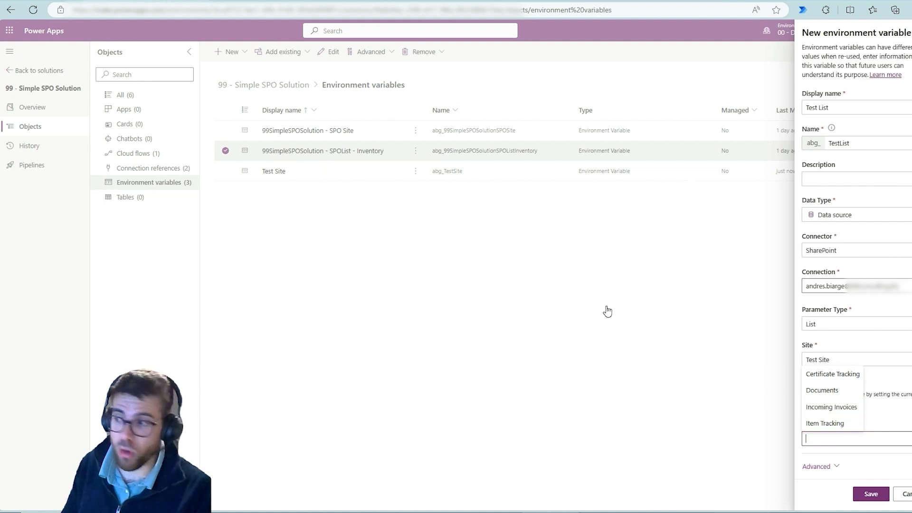
Frame the Test Site variable in blue, draw an arrow from it to the Site field, and clear the markings.
{"action": "mouse_move", "coordinate": [252, 166]}
{"action": "left_mouse_down"}
{"action": "mouse_move", "coordinate": [318, 205]}
{"action": "mouse_move", "coordinate": [807, 351]}
{"action": "left_mouse_up"}
{"action": "left_click_drag", "start_coordinate": [807, 351], "coordinate": [791, 355]}
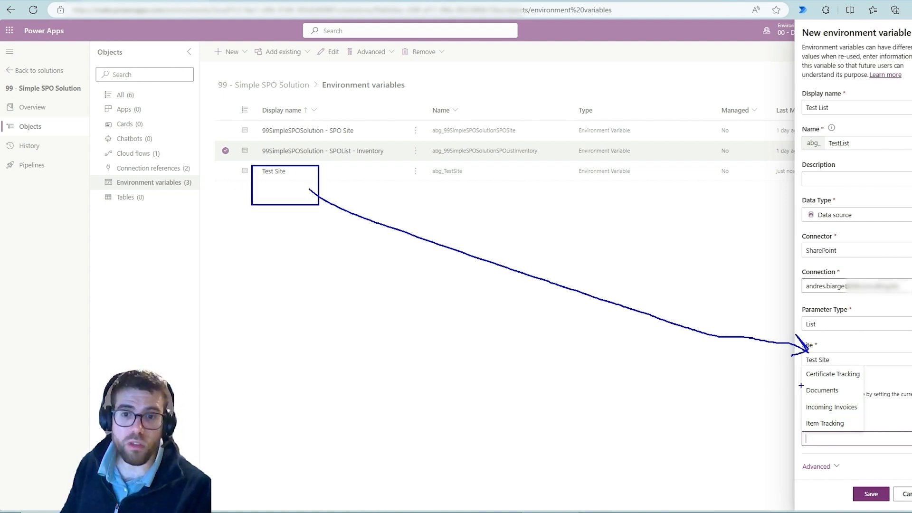
{"action": "key", "text": "Escape"}
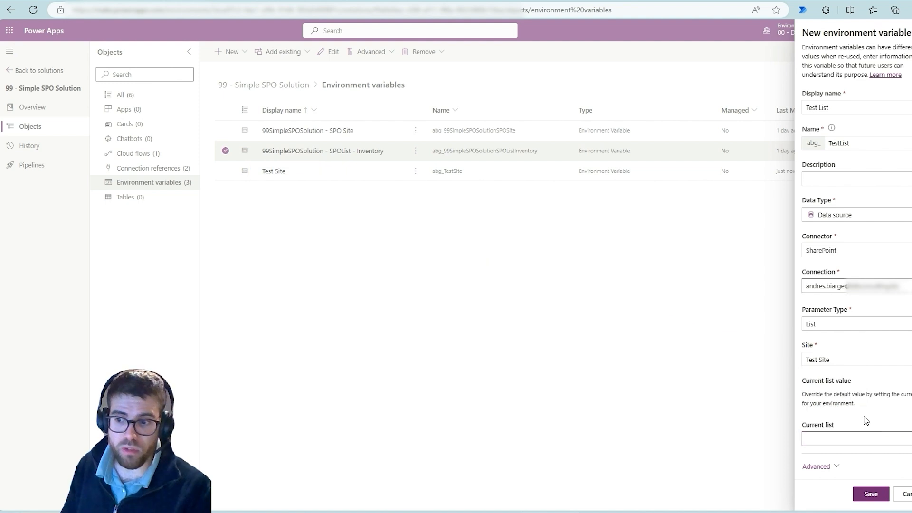
Set the Test List variable's current list to Item Tracking and expand the advanced settings.
{"action": "left_click", "coordinate": [855, 438]}
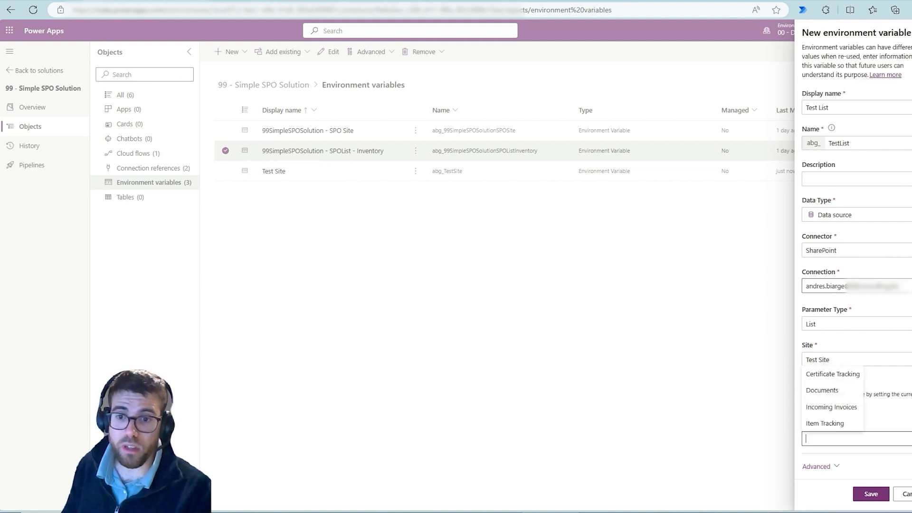
{"action": "key", "text": "Escape"}
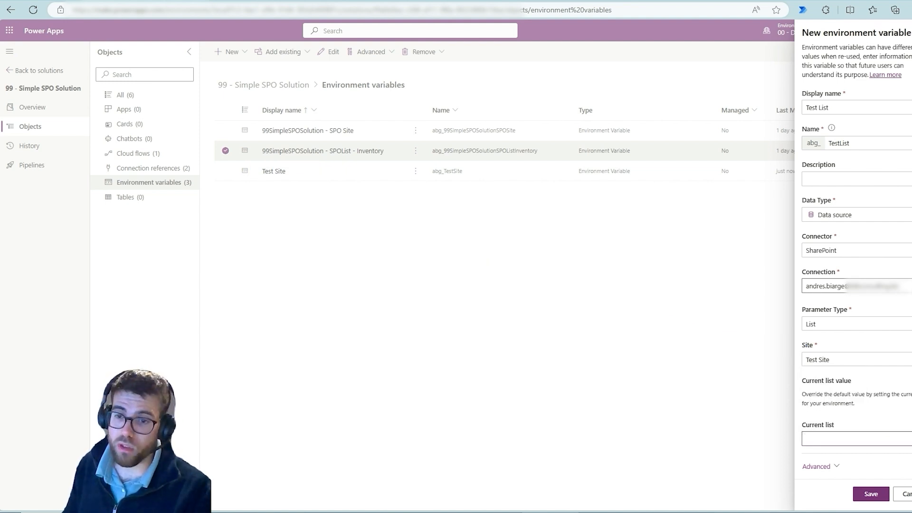
{"action": "left_click", "coordinate": [909, 438]}
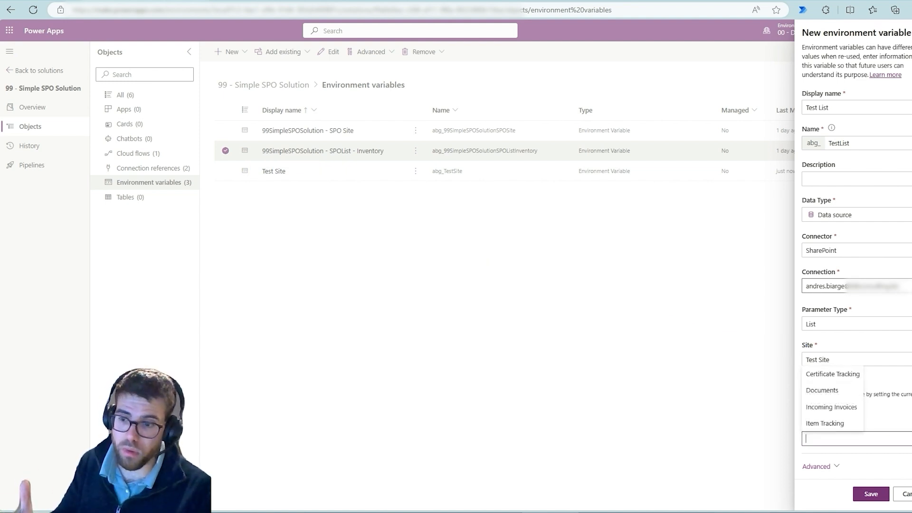
{"action": "left_click", "coordinate": [842, 423]}
{"action": "left_click", "coordinate": [837, 465]}
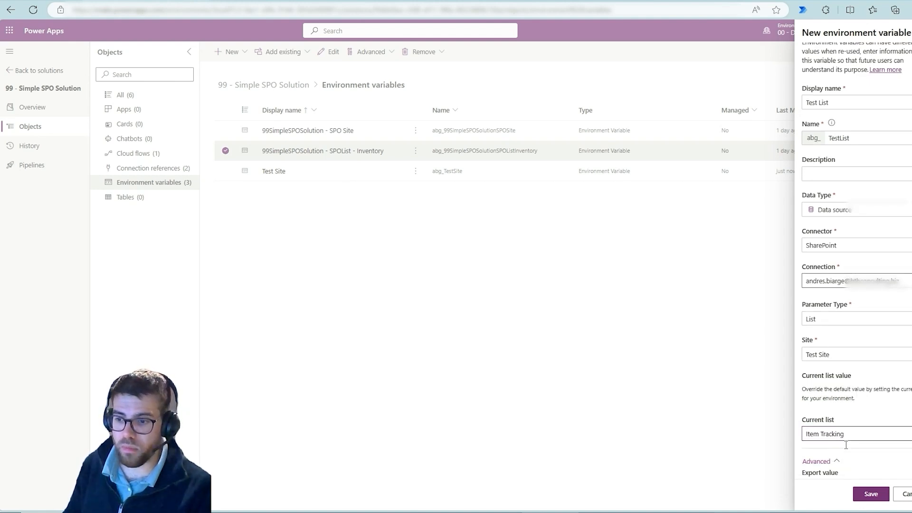
{"action": "scroll", "coordinate": [815, 418], "scroll_direction": "down", "scroll_amount": 2}
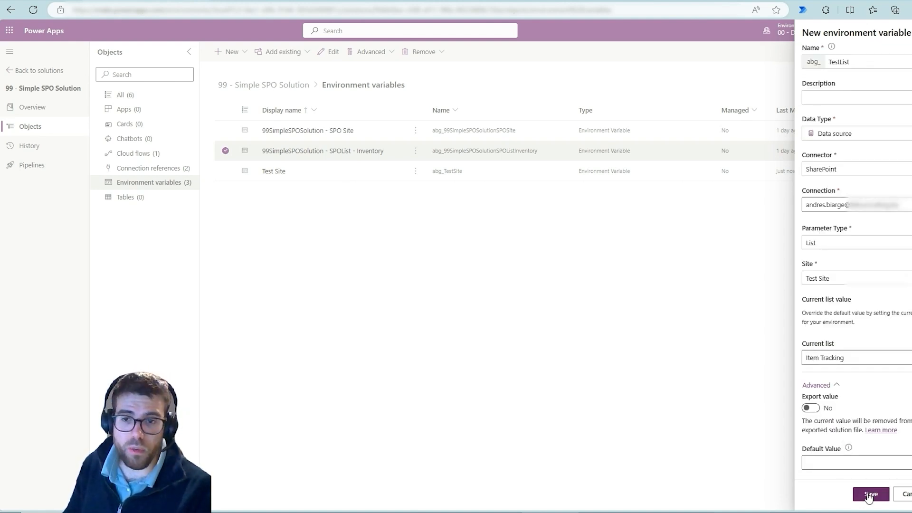
Discard the unsaved Test List variable and delete the Test Site variable from this environment.
{"action": "left_click", "coordinate": [905, 494]}
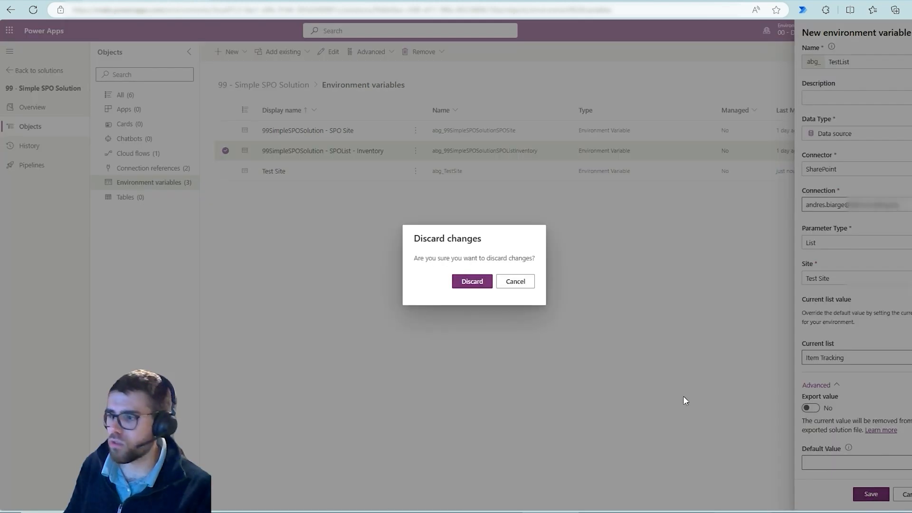
{"action": "left_click", "coordinate": [472, 281]}
{"action": "left_click", "coordinate": [414, 175]}
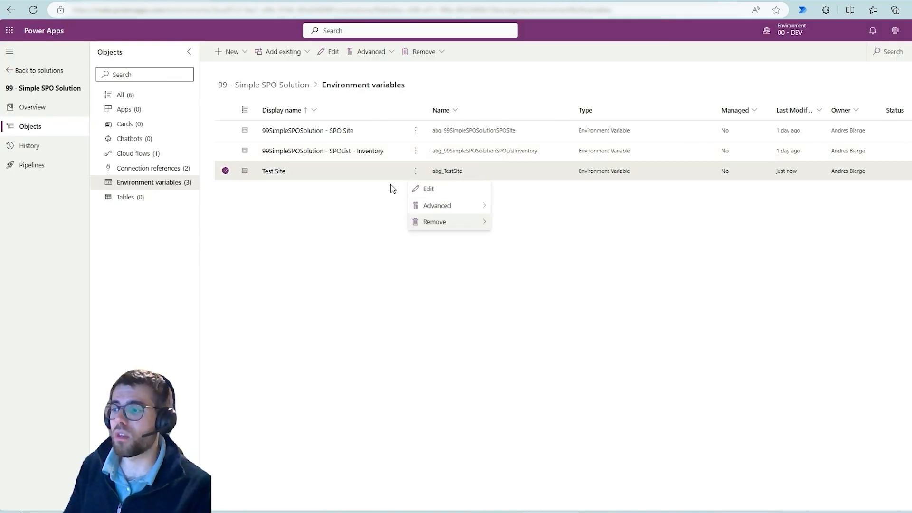
{"action": "mouse_move", "coordinate": [464, 227]}
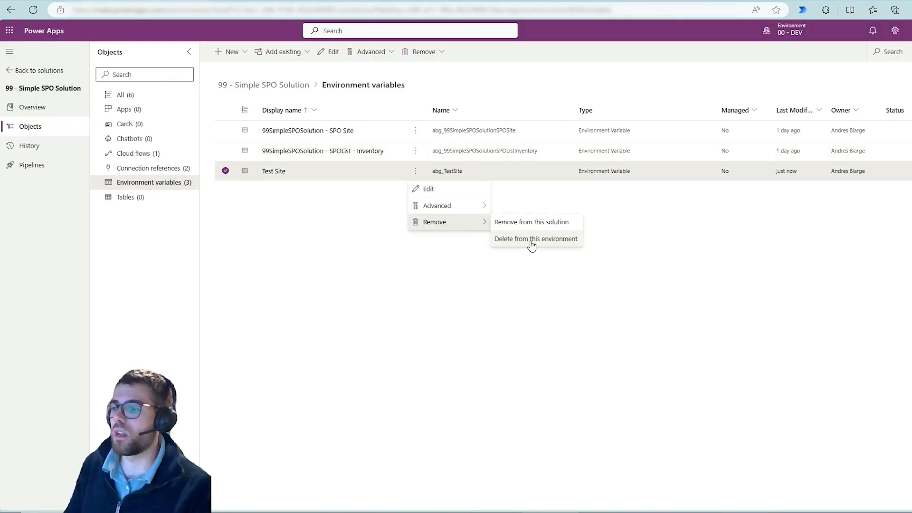
{"action": "left_click", "coordinate": [531, 238]}
{"action": "left_click", "coordinate": [470, 299]}
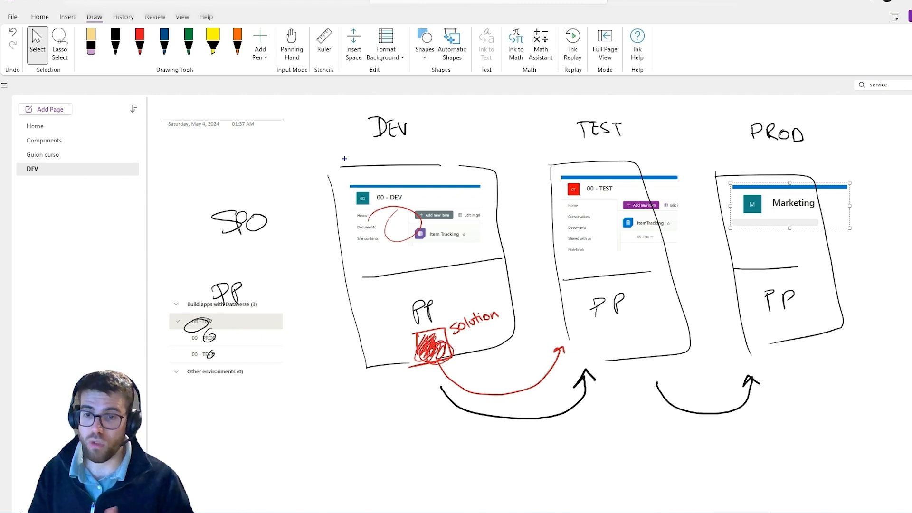
Frame the DEV column in blue, circle the SPO and PP labels and their parts within DEV, and clear the markings.
{"action": "mouse_move", "coordinate": [335, 114]}
{"action": "left_mouse_down"}
{"action": "mouse_move", "coordinate": [537, 432]}
{"action": "mouse_move", "coordinate": [529, 410]}
{"action": "left_mouse_up"}
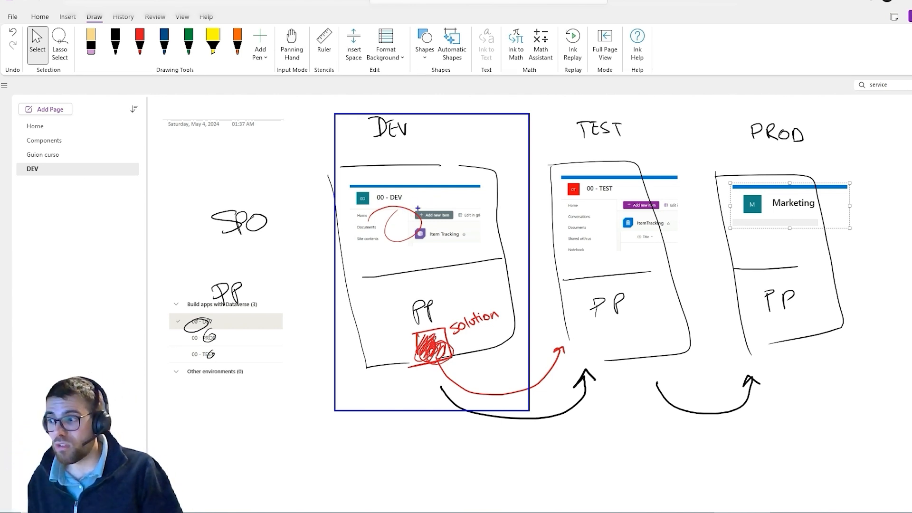
{"action": "mouse_move", "coordinate": [241, 195]}
{"action": "left_mouse_down"}
{"action": "mouse_move", "coordinate": [246, 256]}
{"action": "mouse_move", "coordinate": [267, 218]}
{"action": "left_mouse_up"}
{"action": "left_click_drag", "start_coordinate": [213, 278], "coordinate": [239, 283]}
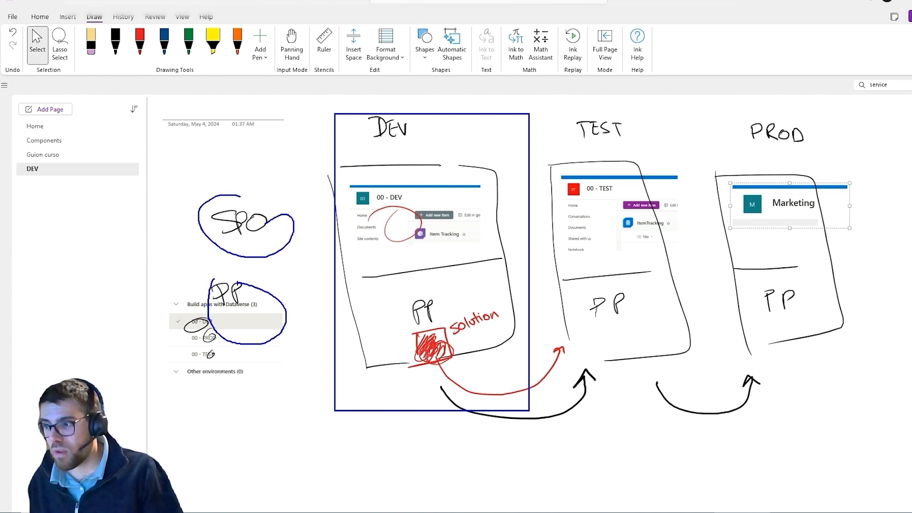
{"action": "mouse_move", "coordinate": [436, 191]}
{"action": "left_mouse_down"}
{"action": "mouse_move", "coordinate": [417, 240]}
{"action": "mouse_move", "coordinate": [432, 209]}
{"action": "left_mouse_up"}
{"action": "left_click_drag", "start_coordinate": [431, 299], "coordinate": [449, 327]}
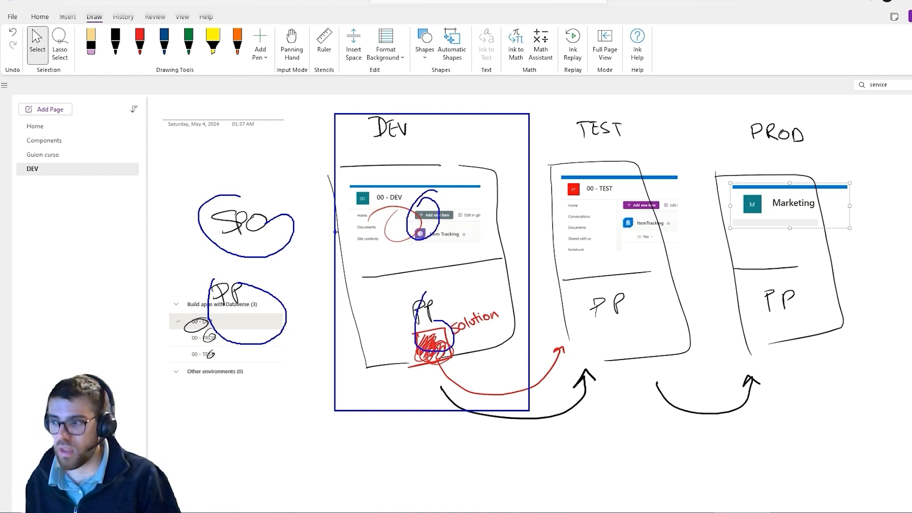
{"action": "mouse_move", "coordinate": [444, 330]}
{"action": "left_mouse_down"}
{"action": "mouse_move", "coordinate": [425, 301]}
{"action": "mouse_move", "coordinate": [454, 327]}
{"action": "left_mouse_up"}
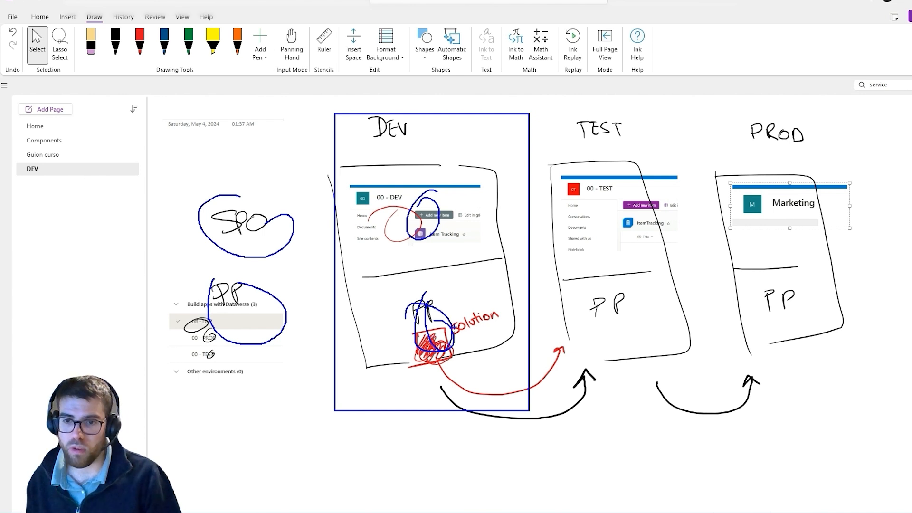
{"action": "key", "text": "Escape"}
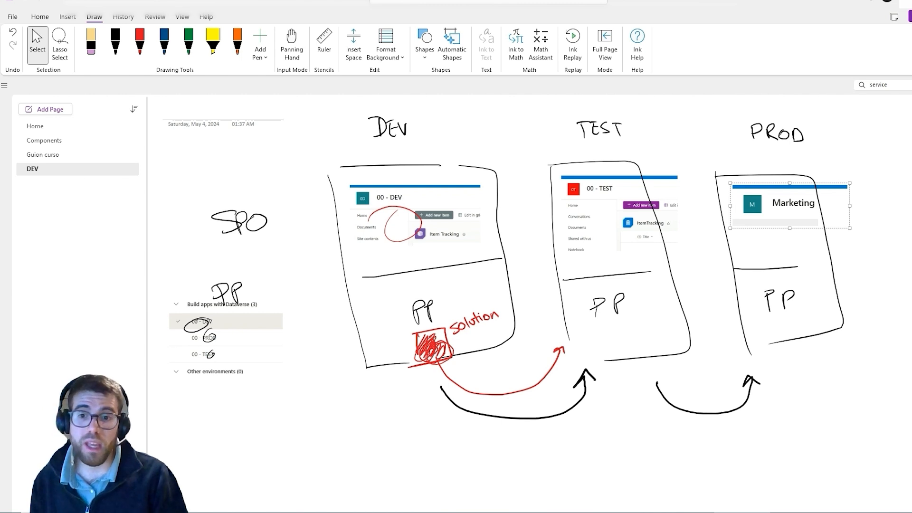
Switch to Power Apps, start a new environment variable with data type Text, and discard it.
{"action": "key", "text": "alt+Tab"}
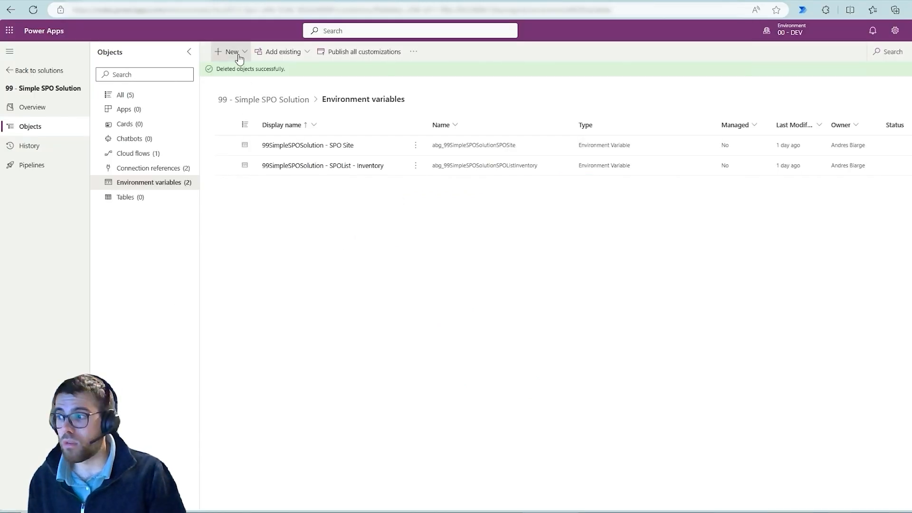
{"action": "left_click", "coordinate": [224, 52]}
{"action": "mouse_move", "coordinate": [261, 208]}
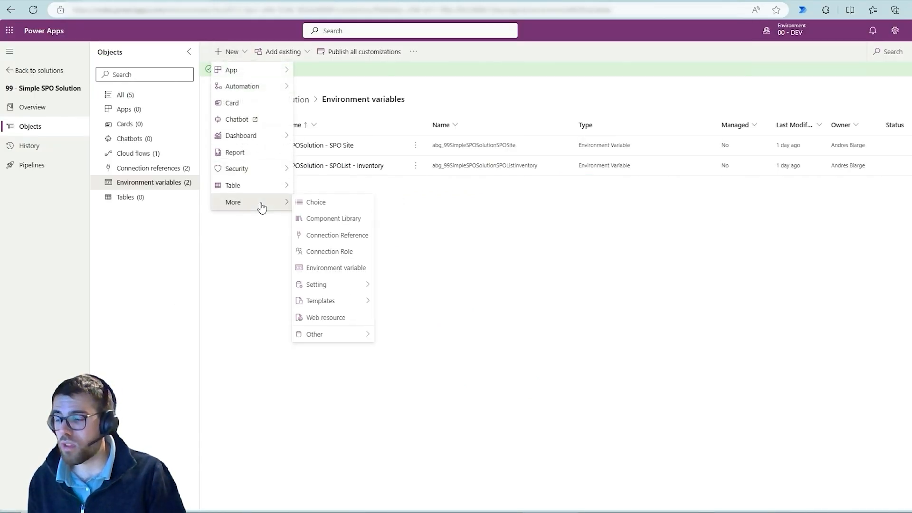
{"action": "left_click", "coordinate": [350, 268]}
{"action": "left_click", "coordinate": [853, 215]}
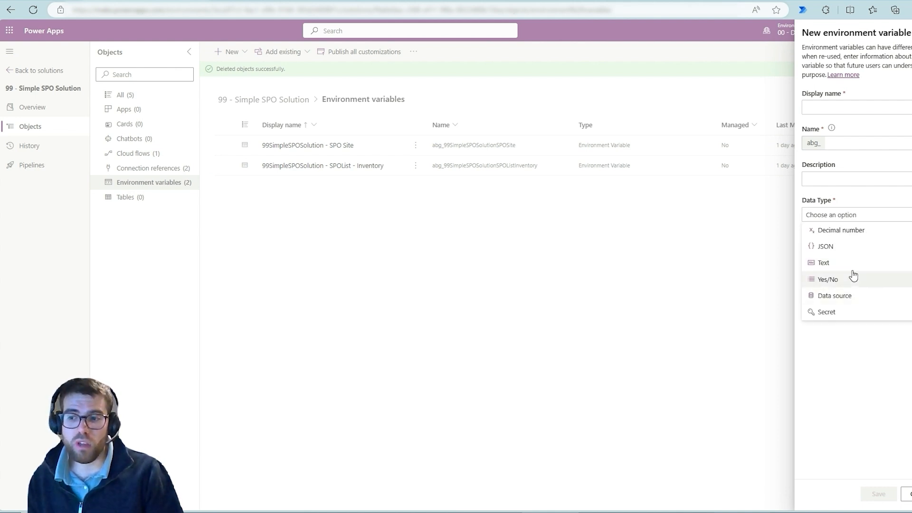
{"action": "left_click", "coordinate": [836, 265]}
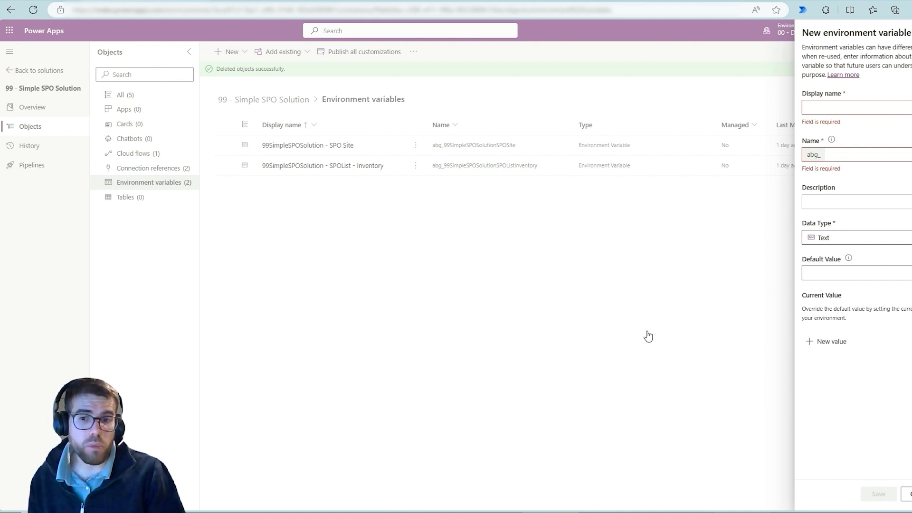
{"action": "left_click", "coordinate": [608, 312]}
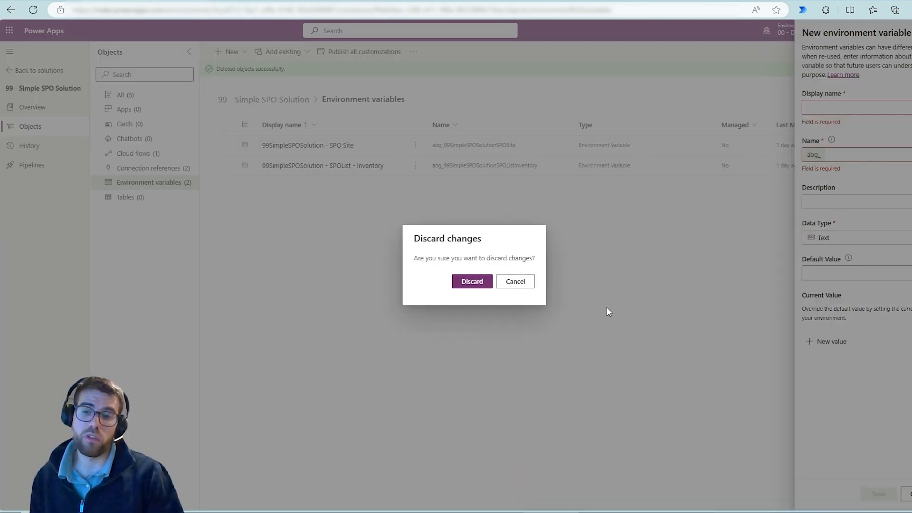
{"action": "left_click", "coordinate": [467, 283]}
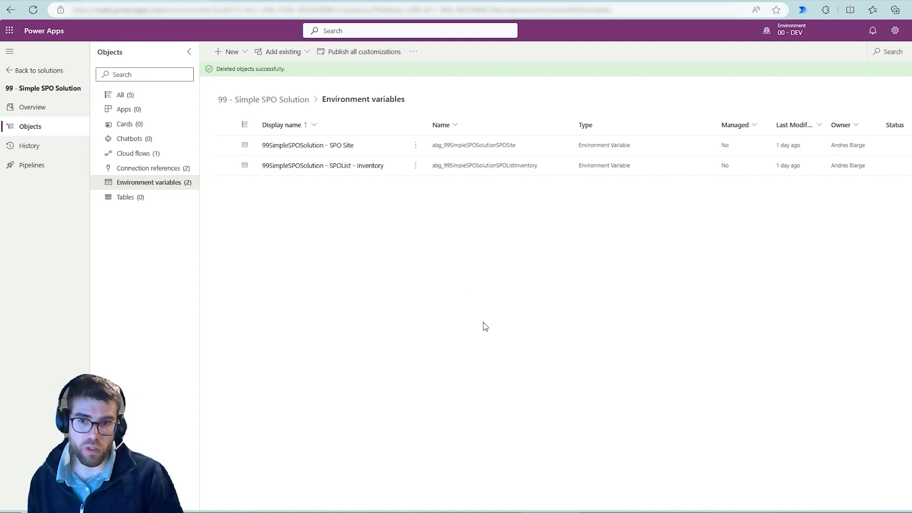
Switch to the Power Automate flow, show the GetItems action's parameters, and temporarily frame its Site Address variable in blue.
{"action": "left_click", "coordinate": [278, 1]}
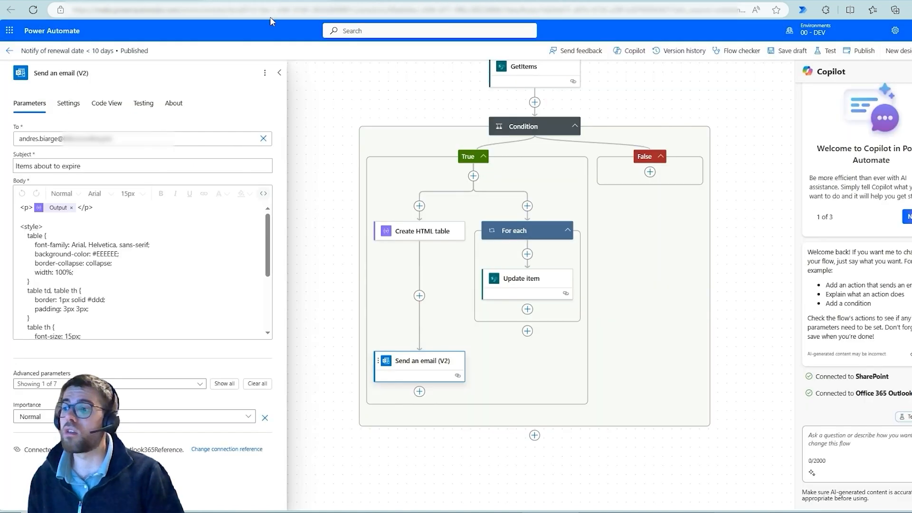
{"action": "left_click", "coordinate": [349, 134]}
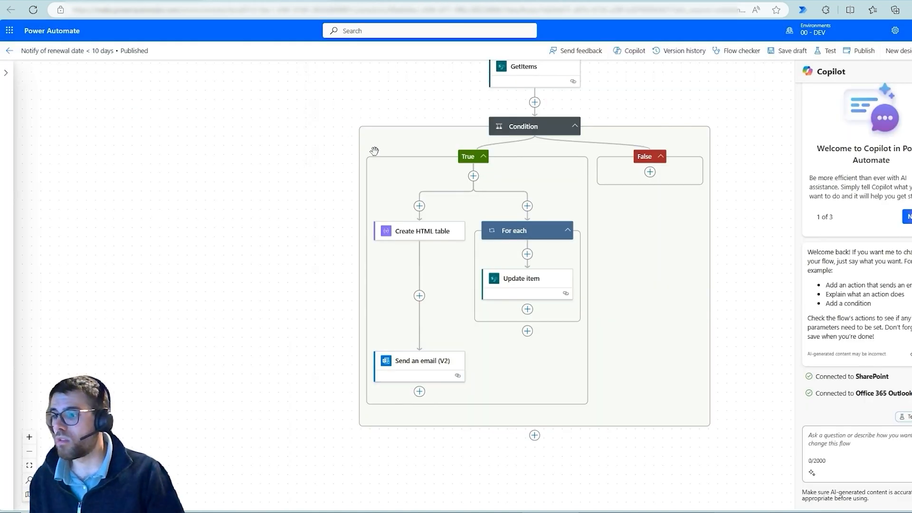
{"action": "left_click_drag", "start_coordinate": [450, 155], "coordinate": [449, 157]}
{"action": "left_click", "coordinate": [487, 285]}
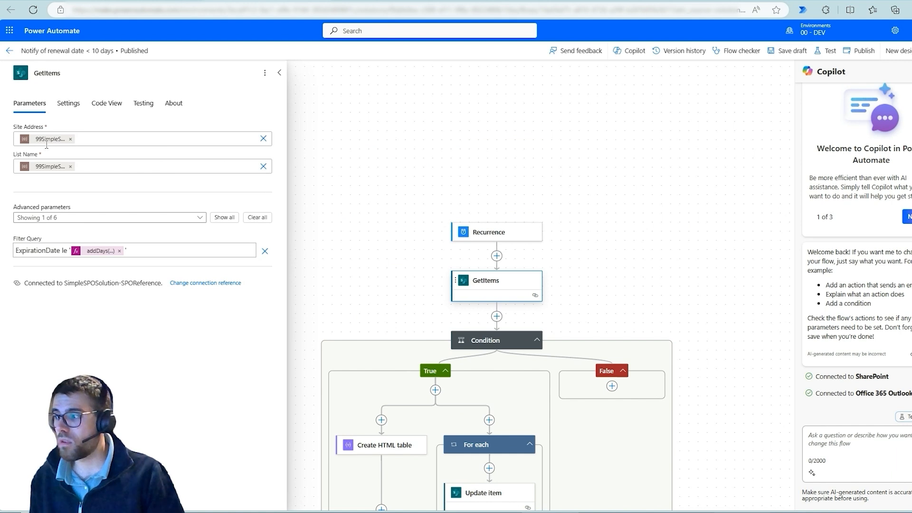
{"action": "left_click_drag", "start_coordinate": [7, 124], "coordinate": [78, 156]}
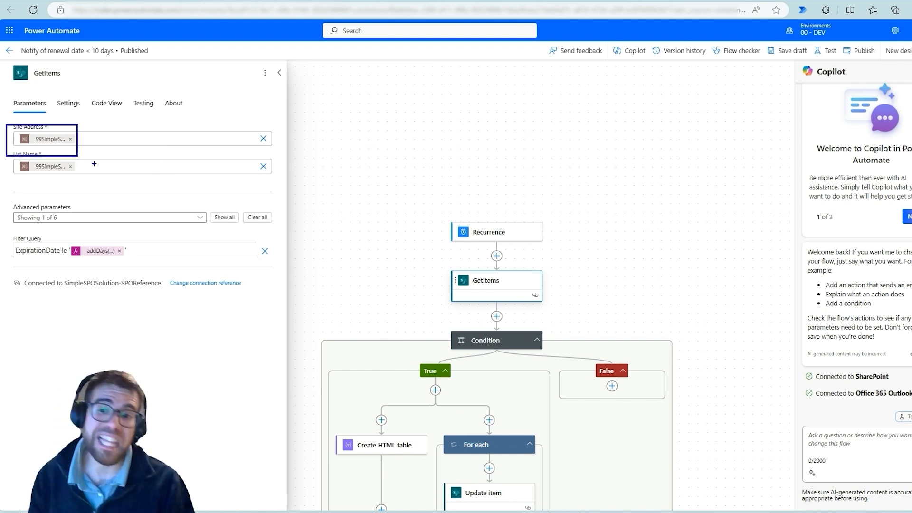
{"action": "key", "text": "Escape"}
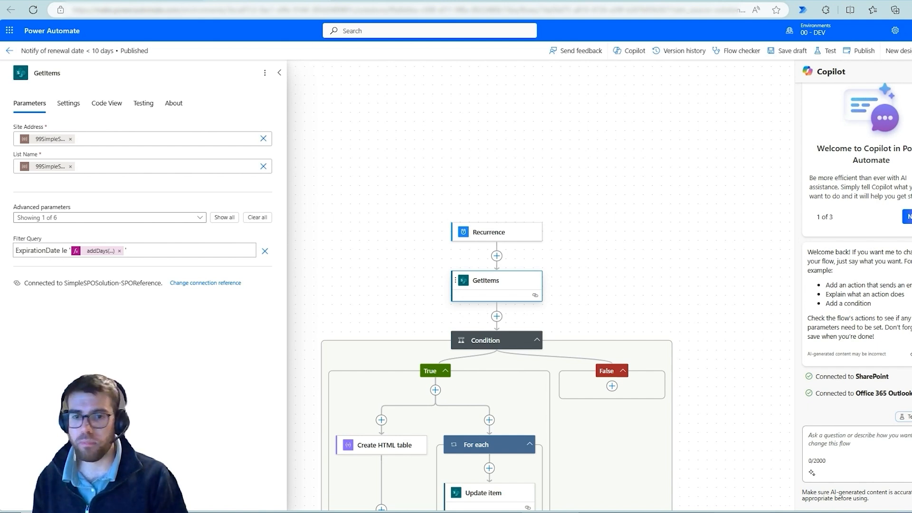
Inspect the GetItems action's code, highlighting the environment variable references in its dataset and table parameters.
{"action": "left_click", "coordinate": [118, 112]}
{"action": "left_click_drag", "start_coordinate": [91, 160], "coordinate": [159, 177]}
{"action": "left_click_drag", "start_coordinate": [87, 177], "coordinate": [225, 186]}
{"action": "left_click", "coordinate": [411, 279]}
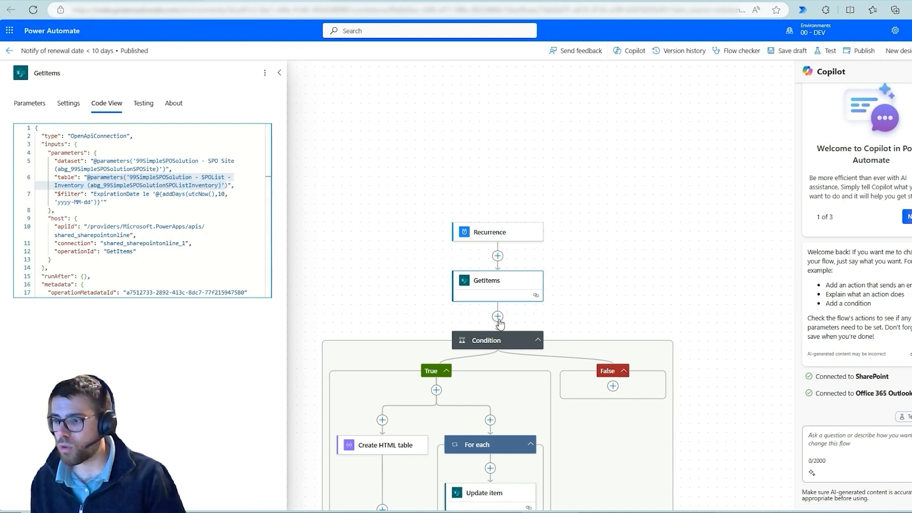
Insert a SharePoint Get items action between the GetItems action and the Condition.
{"action": "left_click", "coordinate": [497, 316]}
{"action": "left_click", "coordinate": [526, 309]}
{"action": "left_click", "coordinate": [84, 105]}
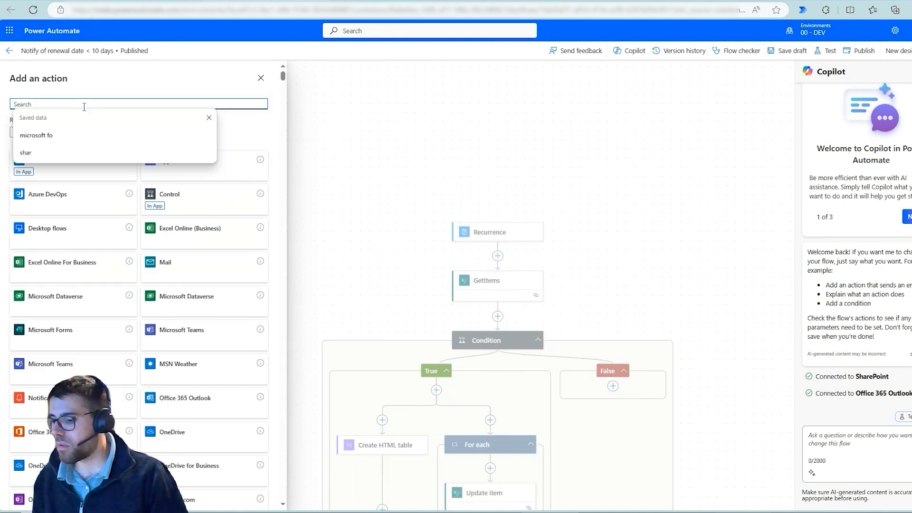
{"action": "type", "text": "get items"}
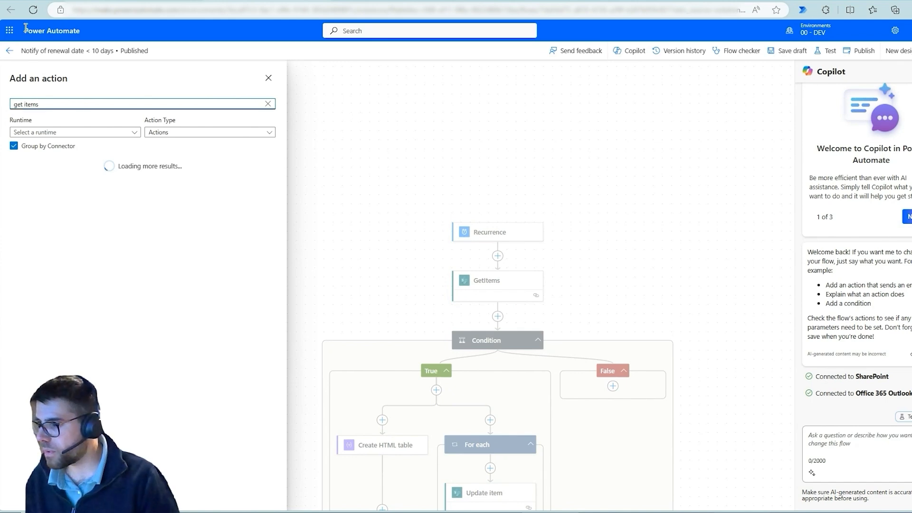
{"action": "left_click", "coordinate": [65, 198]}
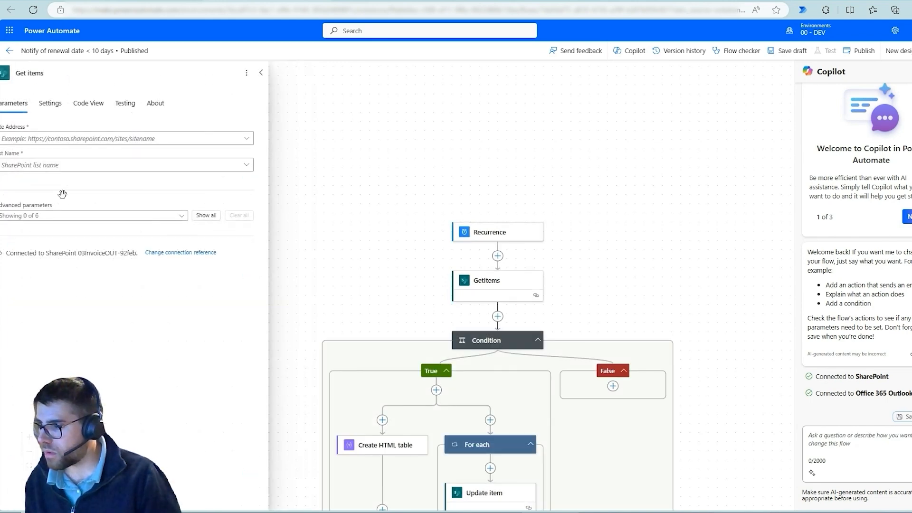
Set the new Get items action's site address to 00 - DEV and its list name to Item Tracking.
{"action": "left_click", "coordinate": [265, 139]}
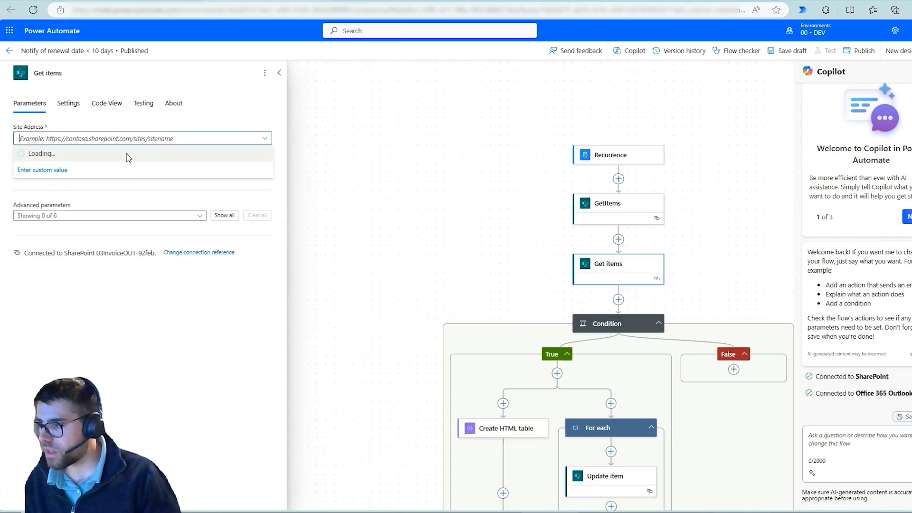
{"action": "left_click", "coordinate": [104, 157]}
{"action": "left_click", "coordinate": [254, 167]}
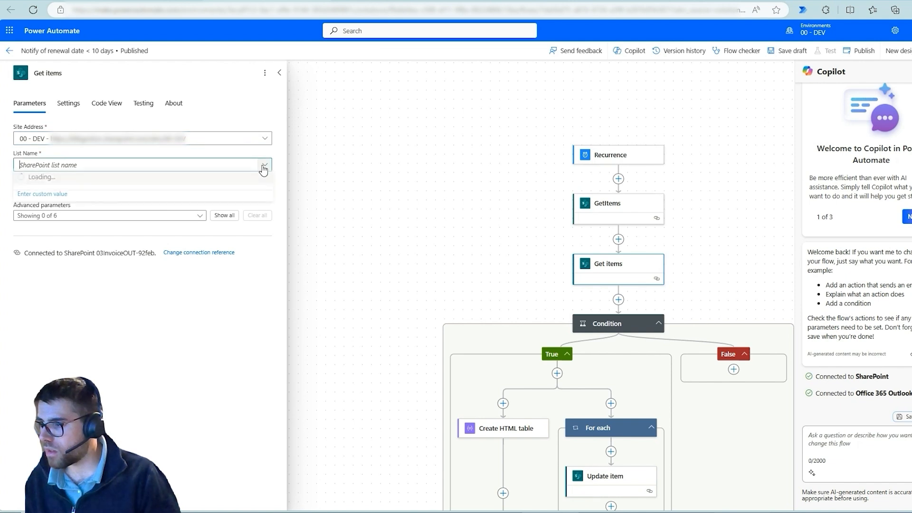
{"action": "left_click", "coordinate": [79, 202]}
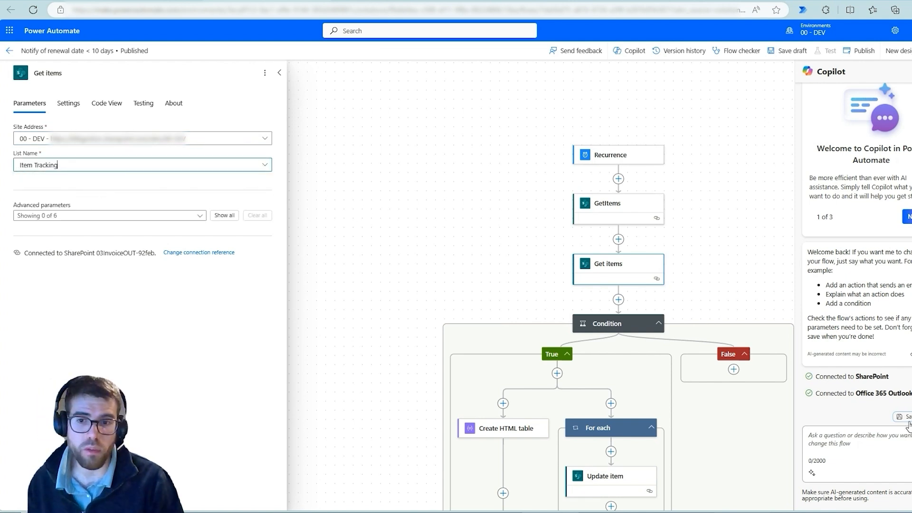
Inspect the new Get items action's code, highlighting the fixed site URL and the list's table ID.
{"action": "left_click", "coordinate": [115, 104]}
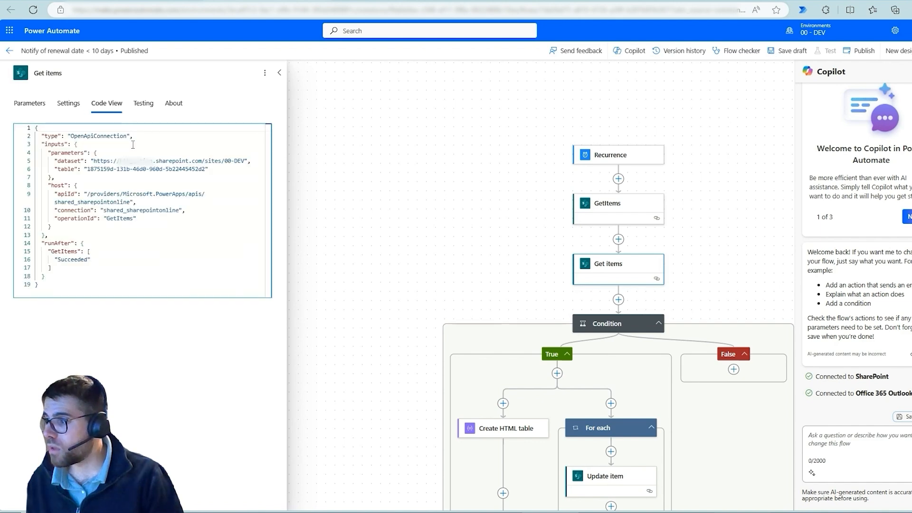
{"action": "left_click_drag", "start_coordinate": [93, 161], "coordinate": [169, 161]}
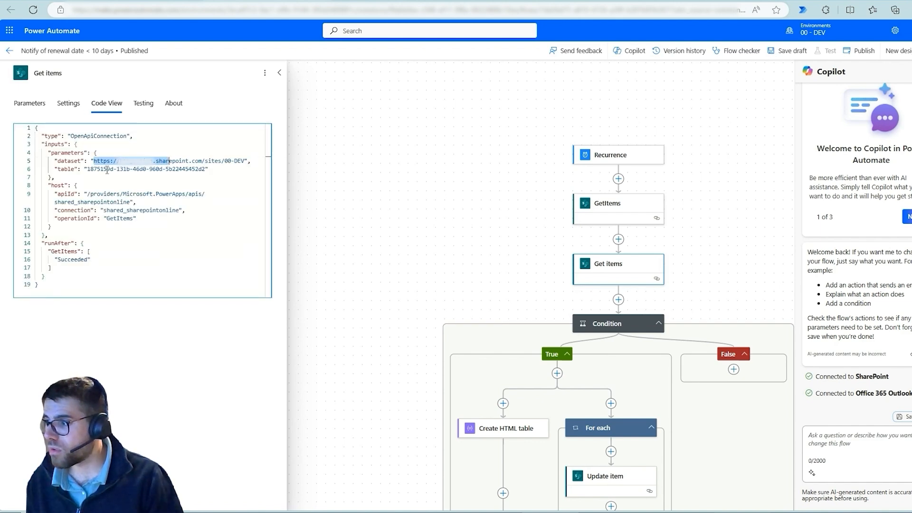
{"action": "double_click", "coordinate": [136, 169]}
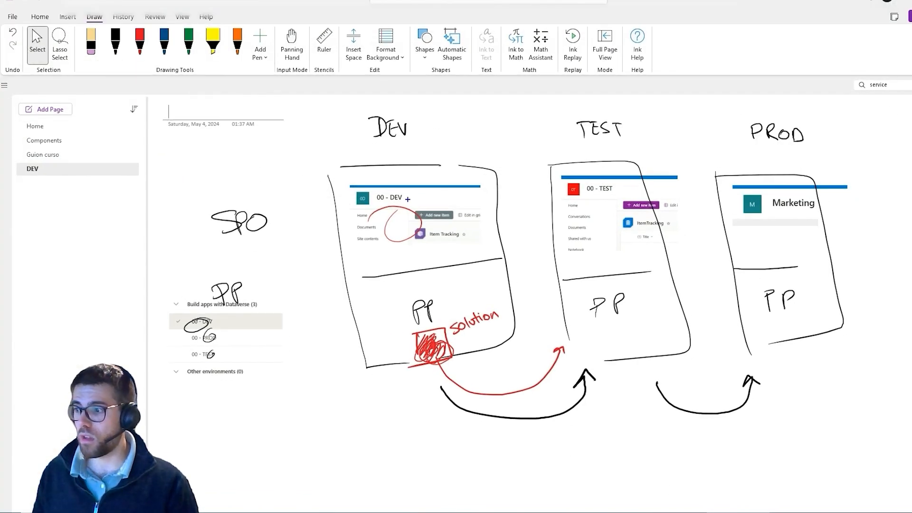
On the OneNote diagram, draw blue arrows from DEV's Item Tracking list through TEST to PROD and remove them.
{"action": "mouse_move", "coordinate": [430, 235]}
{"action": "left_mouse_down"}
{"action": "mouse_move", "coordinate": [435, 242]}
{"action": "mouse_move", "coordinate": [630, 262]}
{"action": "mouse_move", "coordinate": [667, 287]}
{"action": "mouse_move", "coordinate": [749, 264]}
{"action": "left_mouse_up"}
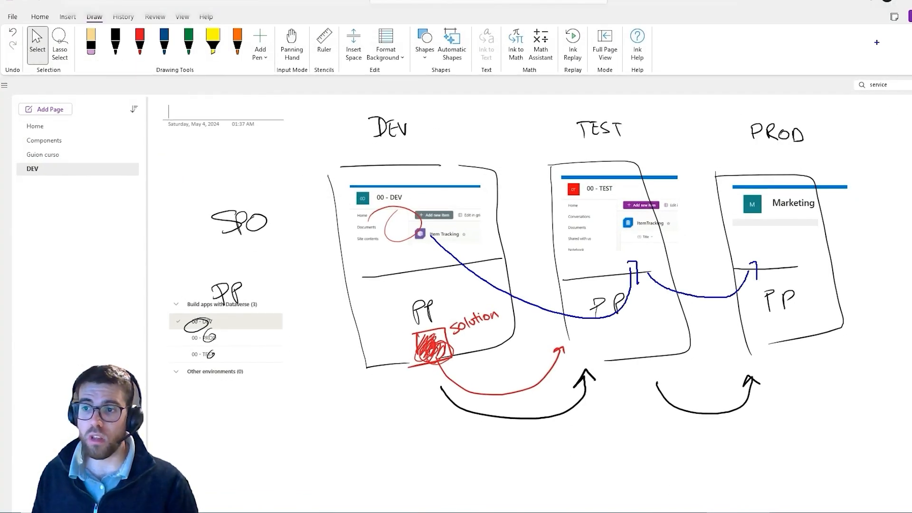
{"action": "key", "text": "ctrl+z"}
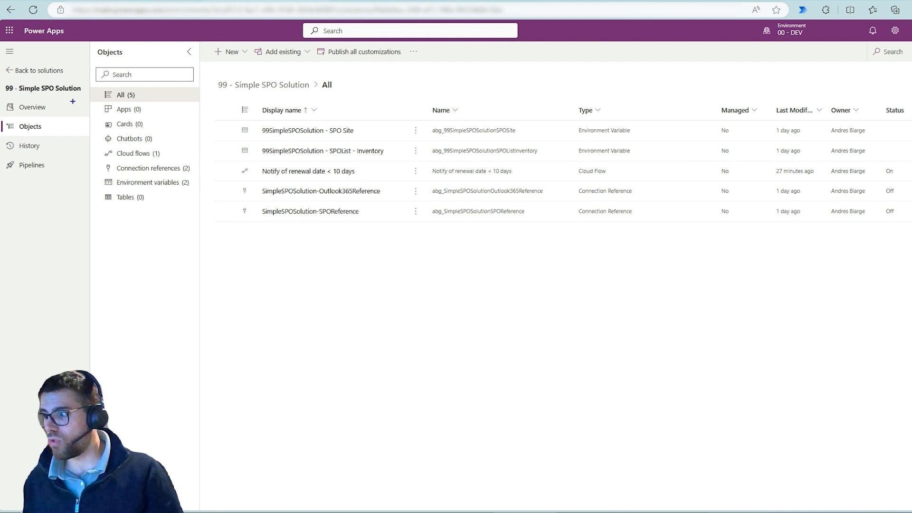
Open the overview of the 99 - Simple SPO Solution in Power Apps, pointing out Overview and Export with temporary blue arrows.
{"action": "left_click_drag", "start_coordinate": [58, 103], "coordinate": [89, 95]}
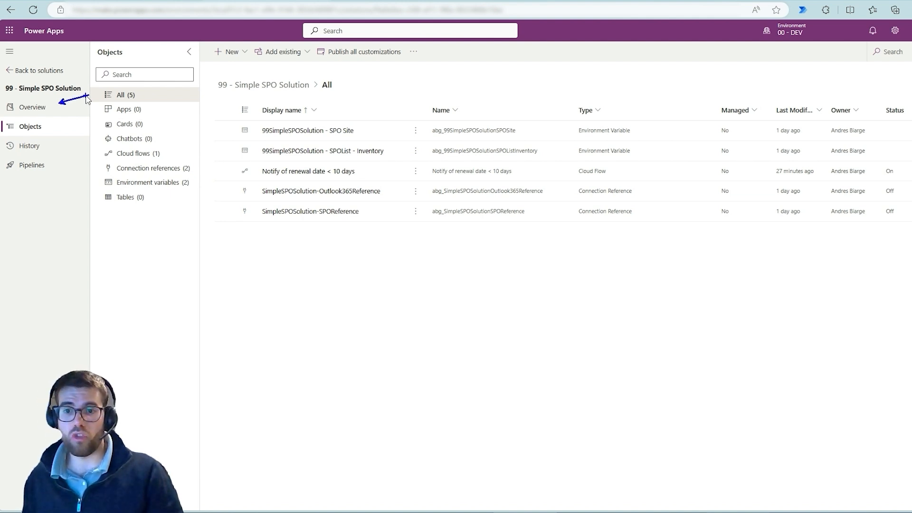
{"action": "key", "text": "Escape"}
{"action": "left_click", "coordinate": [62, 106]}
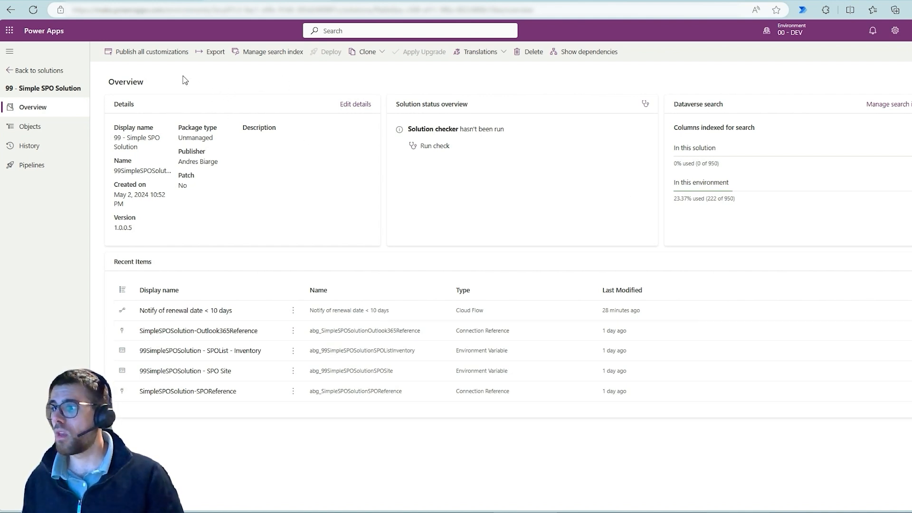
{"action": "left_click_drag", "start_coordinate": [209, 60], "coordinate": [209, 121]}
{"action": "key", "text": "Escape"}
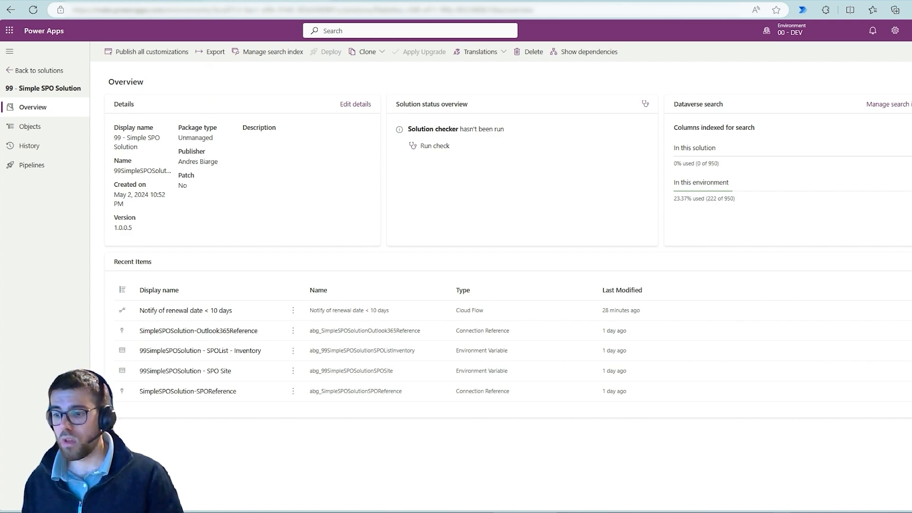
On the OneNote diagram, mark the SharePoint areas of DEV, TEST and PROD in blue, clear the marks, and return to Power Apps.
{"action": "key", "text": "alt+Tab"}
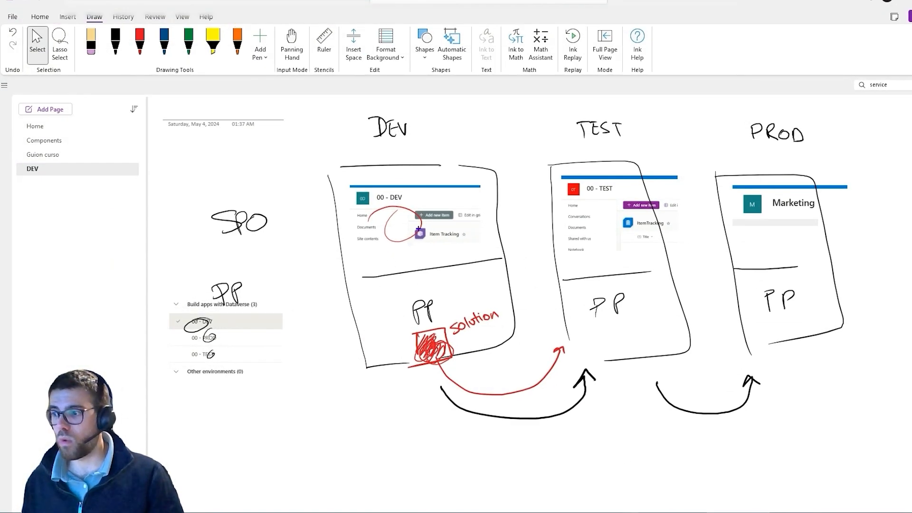
{"action": "mouse_move", "coordinate": [432, 210]}
{"action": "left_mouse_down"}
{"action": "mouse_move", "coordinate": [404, 224]}
{"action": "mouse_move", "coordinate": [426, 219]}
{"action": "mouse_move", "coordinate": [438, 245]}
{"action": "mouse_move", "coordinate": [448, 225]}
{"action": "left_mouse_up"}
{"action": "mouse_move", "coordinate": [604, 216]}
{"action": "left_mouse_down"}
{"action": "mouse_move", "coordinate": [632, 220]}
{"action": "mouse_move", "coordinate": [620, 242]}
{"action": "mouse_move", "coordinate": [641, 239]}
{"action": "left_mouse_up"}
{"action": "mouse_move", "coordinate": [775, 219]}
{"action": "left_mouse_down"}
{"action": "mouse_move", "coordinate": [799, 217]}
{"action": "mouse_move", "coordinate": [787, 239]}
{"action": "left_mouse_up"}
{"action": "left_click_drag", "start_coordinate": [767, 237], "coordinate": [831, 239]}
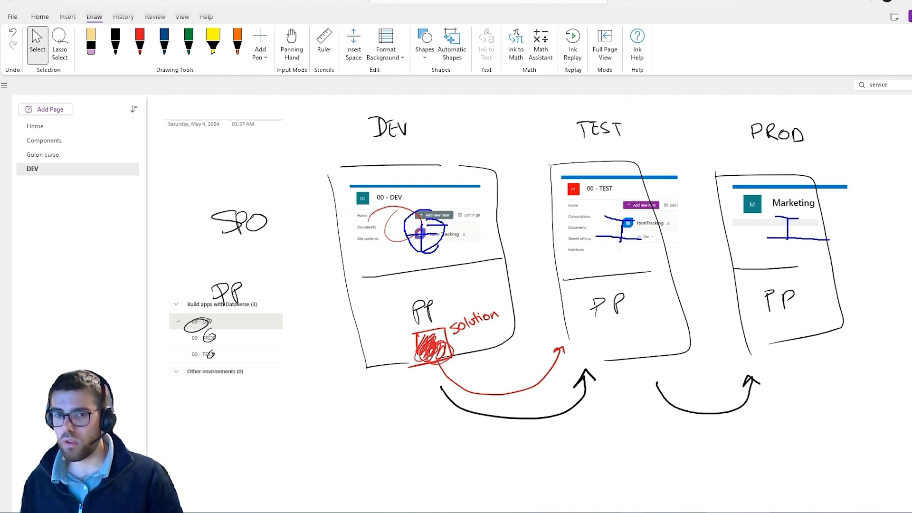
{"action": "key", "text": "Escape"}
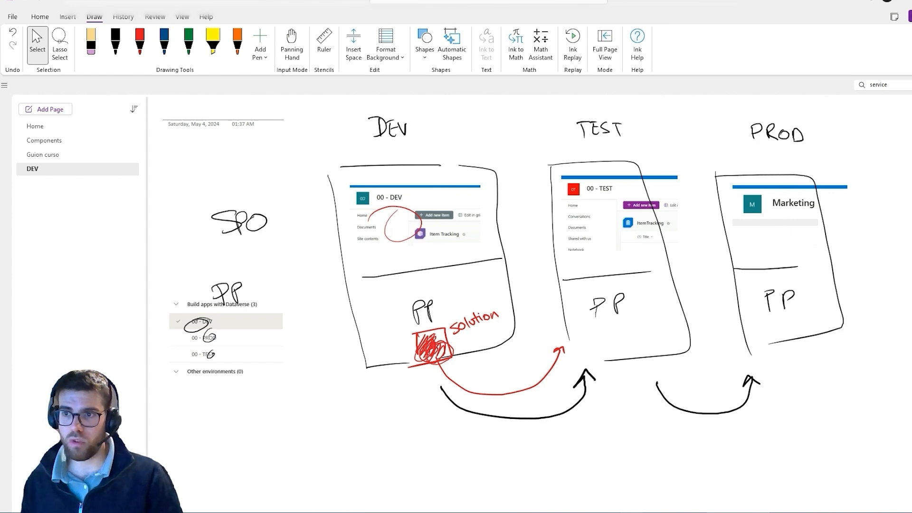
{"action": "left_click", "coordinate": [907, 2]}
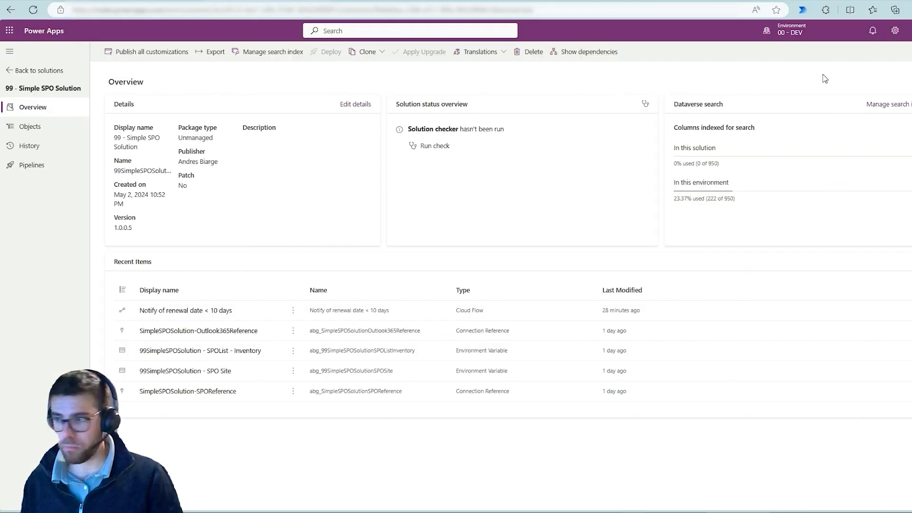
Start exporting the 99 - Simple SPO Solution, then box the pipeline deployment suggestion in blue and clear the mark.
{"action": "left_click", "coordinate": [213, 52]}
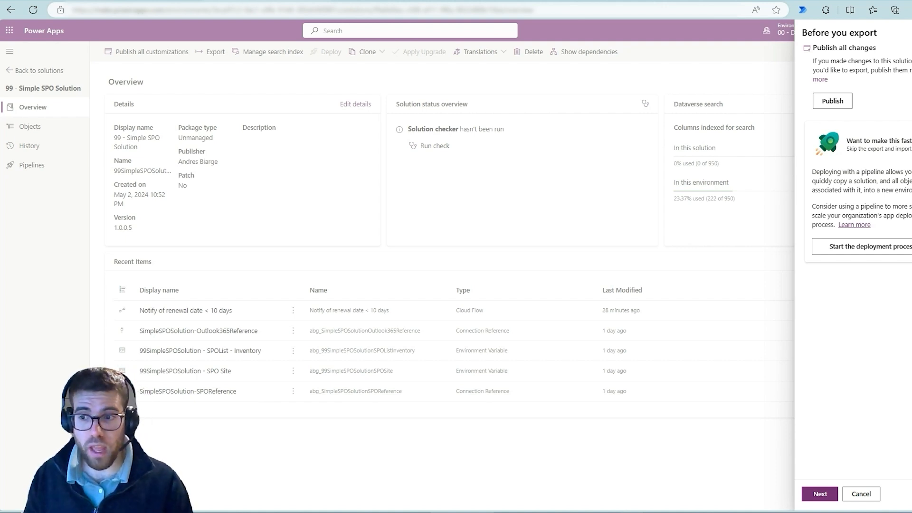
{"action": "left_click_drag", "start_coordinate": [798, 127], "coordinate": [910, 255]}
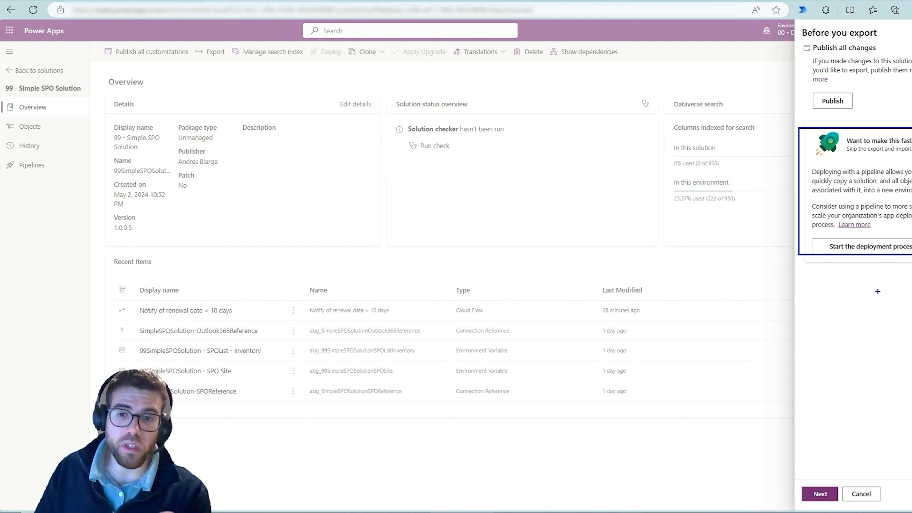
{"action": "left_click", "coordinate": [878, 292]}
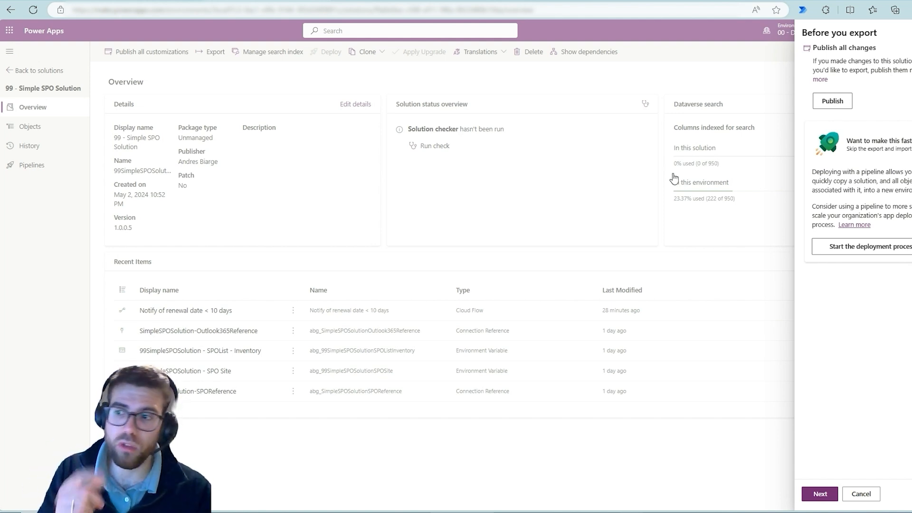
Publish all changes before the export, briefly box the publishing status, and continue to the export settings.
{"action": "left_click", "coordinate": [832, 101]}
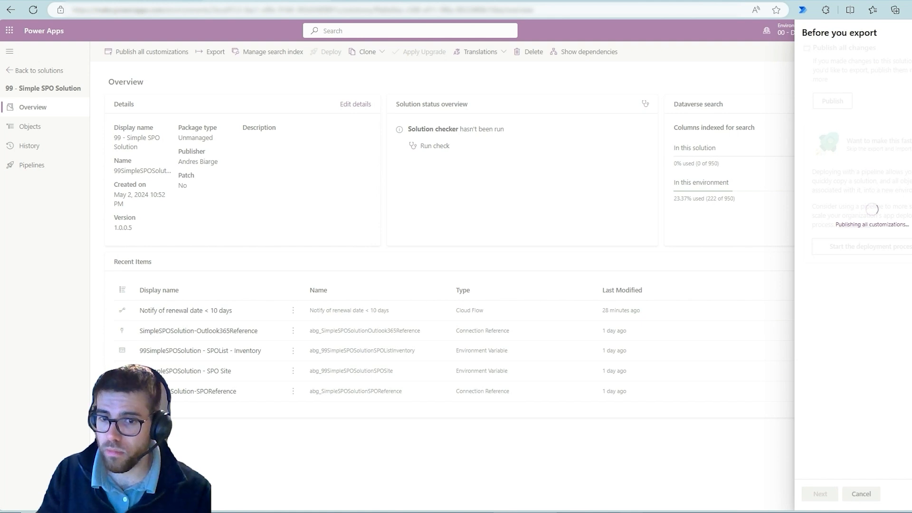
{"action": "key", "text": "ctrl+2"}
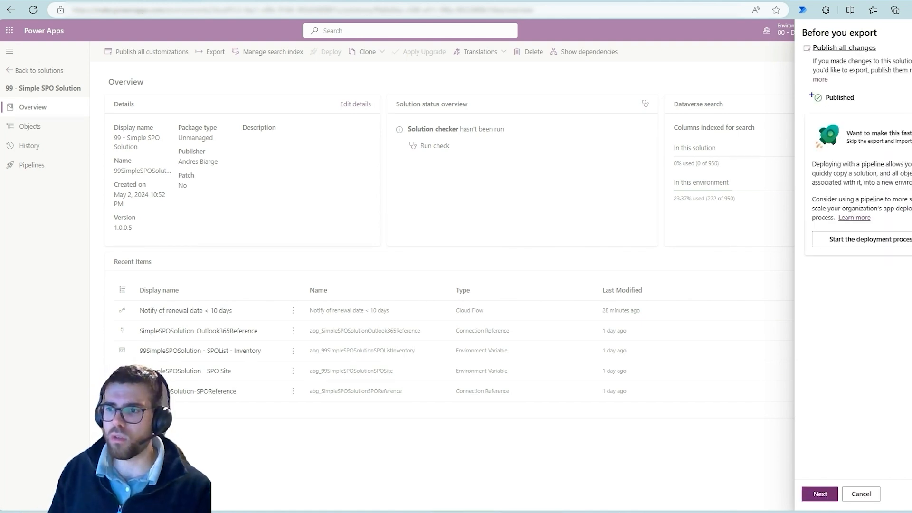
{"action": "left_click_drag", "start_coordinate": [803, 86], "coordinate": [872, 105]}
{"action": "key", "text": "Escape"}
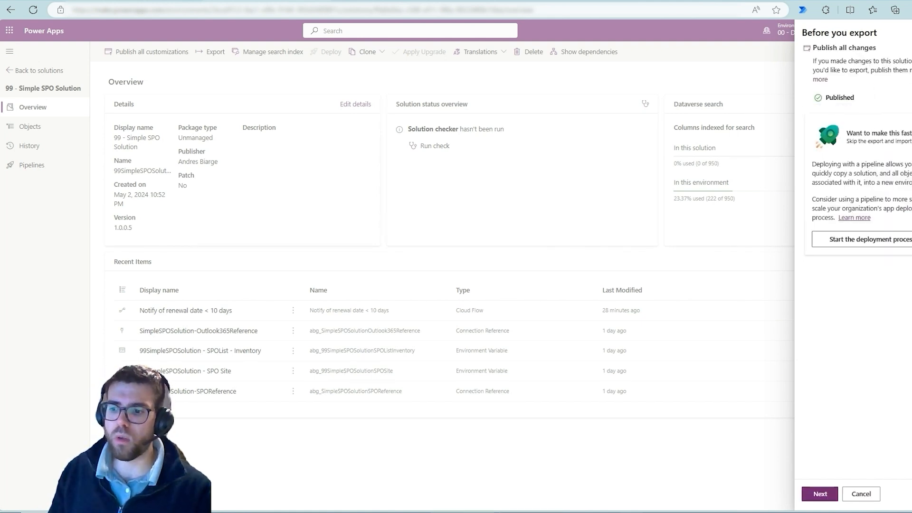
{"action": "left_click", "coordinate": [820, 494]}
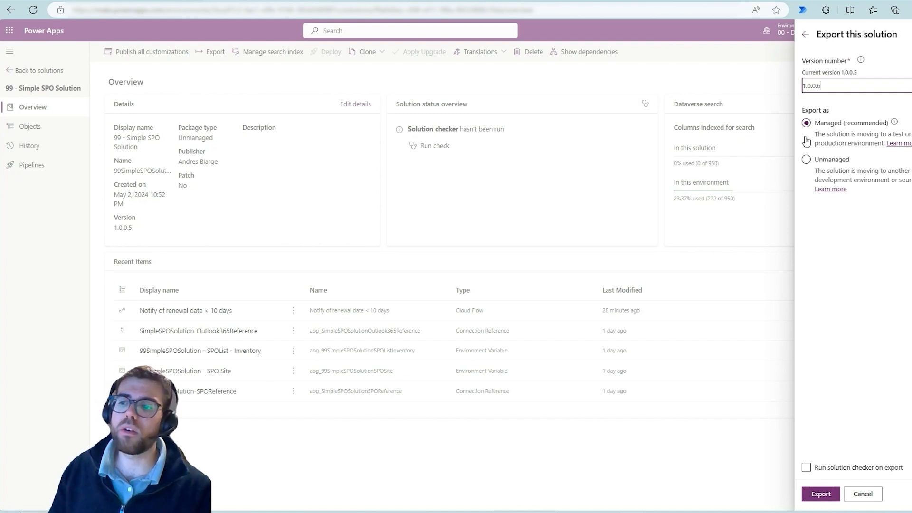
Box the Export as options in blue, circle Unmanaged, point an arrow at Managed, and clear the marks.
{"action": "key", "text": "ctrl+2"}
{"action": "left_click_drag", "start_coordinate": [786, 103], "coordinate": [899, 208]}
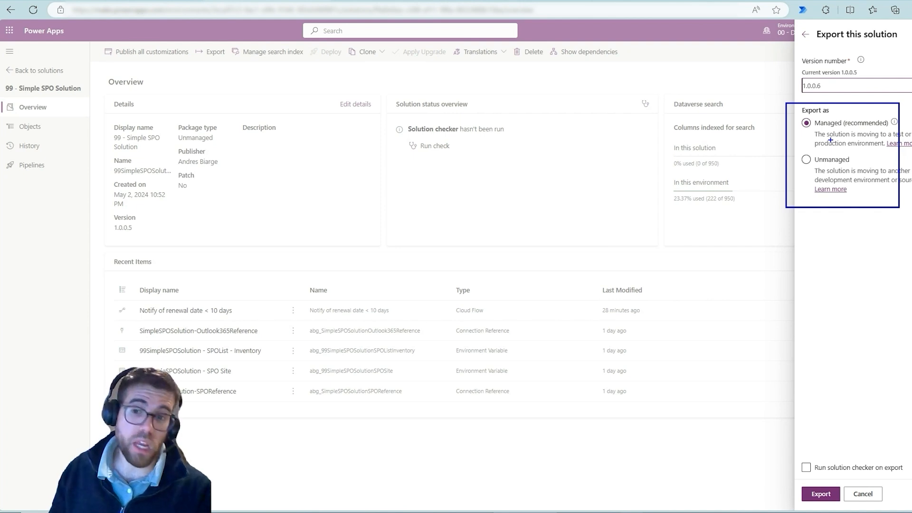
{"action": "mouse_move", "coordinate": [790, 140]}
{"action": "left_mouse_down"}
{"action": "mouse_move", "coordinate": [840, 169]}
{"action": "mouse_move", "coordinate": [820, 151]}
{"action": "left_mouse_up"}
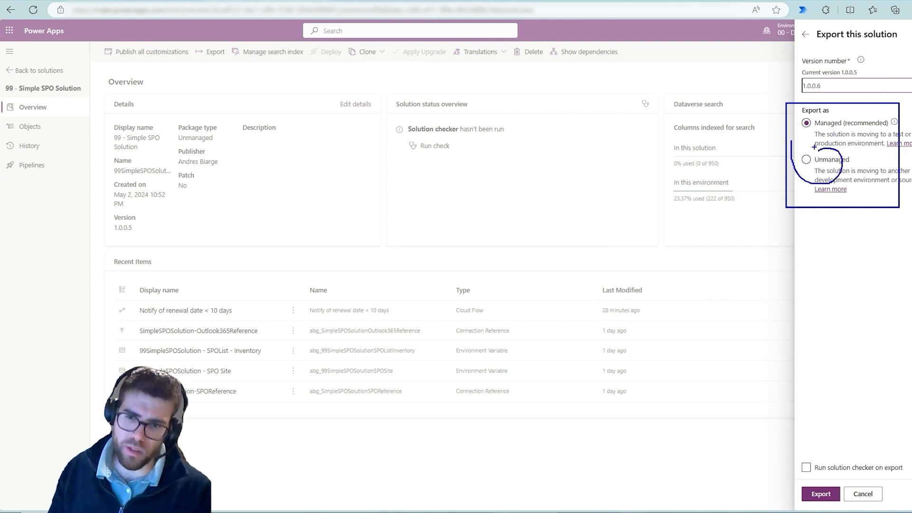
{"action": "left_click_drag", "start_coordinate": [819, 121], "coordinate": [841, 92]}
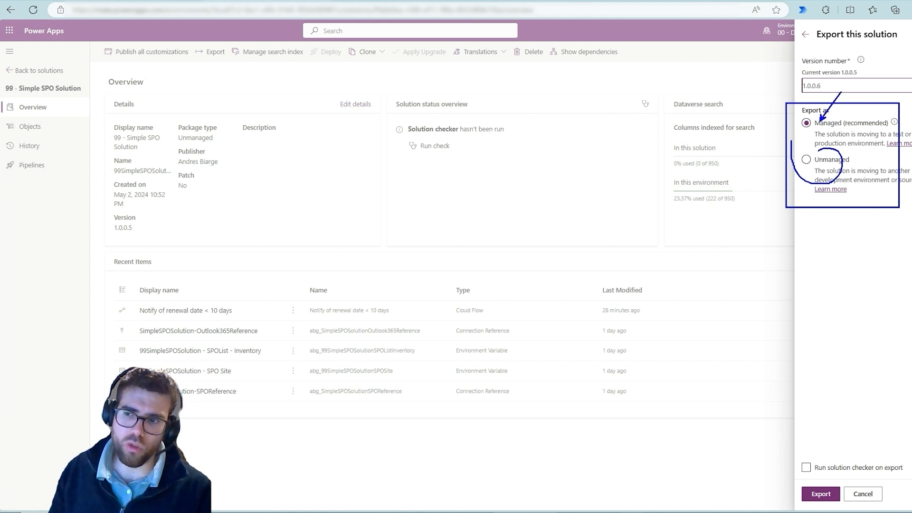
{"action": "key", "text": "Escape"}
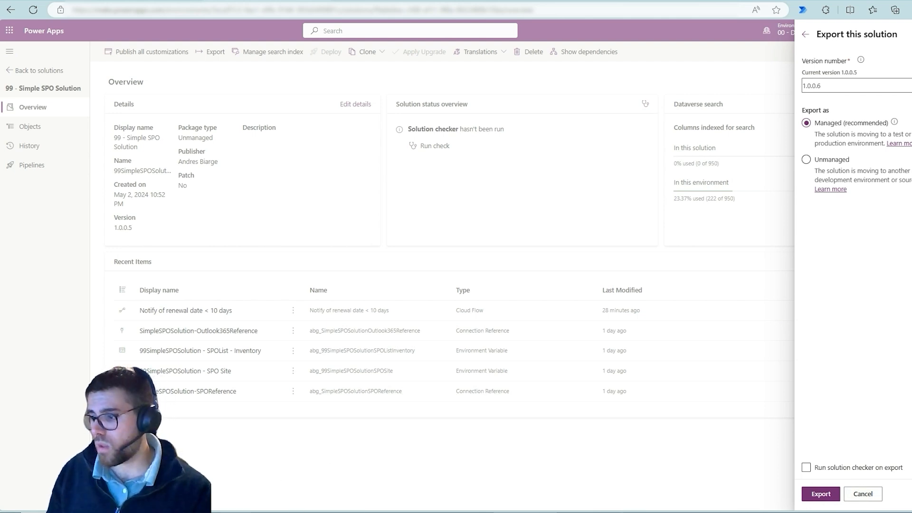
In the Downloads folder of File Explorer, extract 99SimpleSPOSolution_1_0_0_5_managed.zip with 7-Zip into a folder of the same name.
{"action": "left_click", "coordinate": [235, 512]}
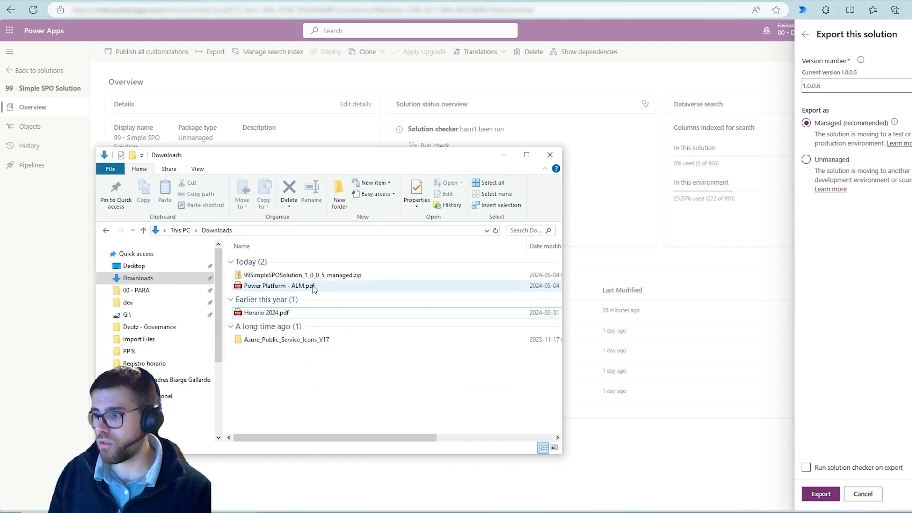
{"action": "left_click", "coordinate": [314, 275]}
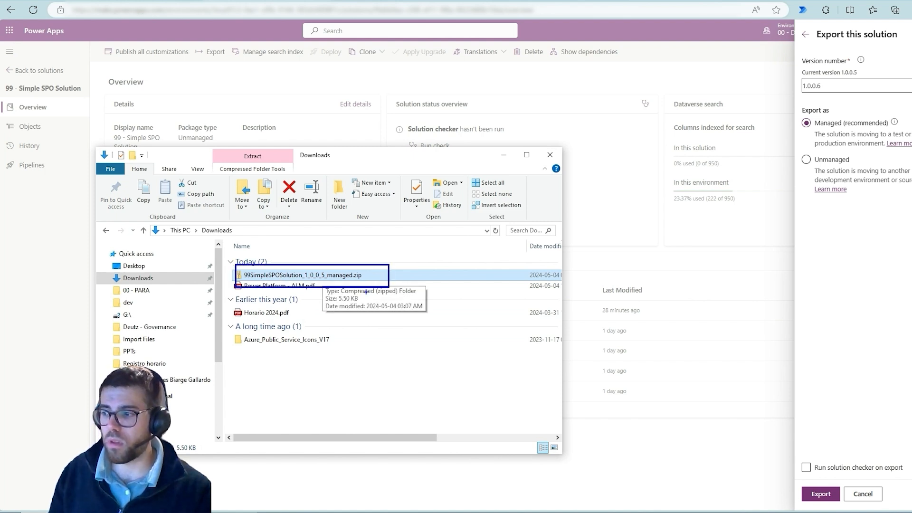
{"action": "key", "text": "Escape"}
{"action": "right_click", "coordinate": [348, 279]}
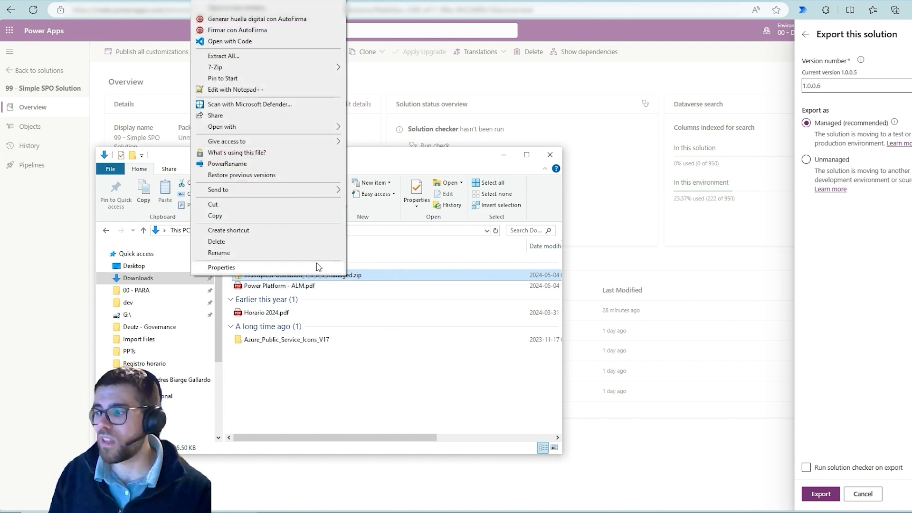
{"action": "mouse_move", "coordinate": [327, 71]}
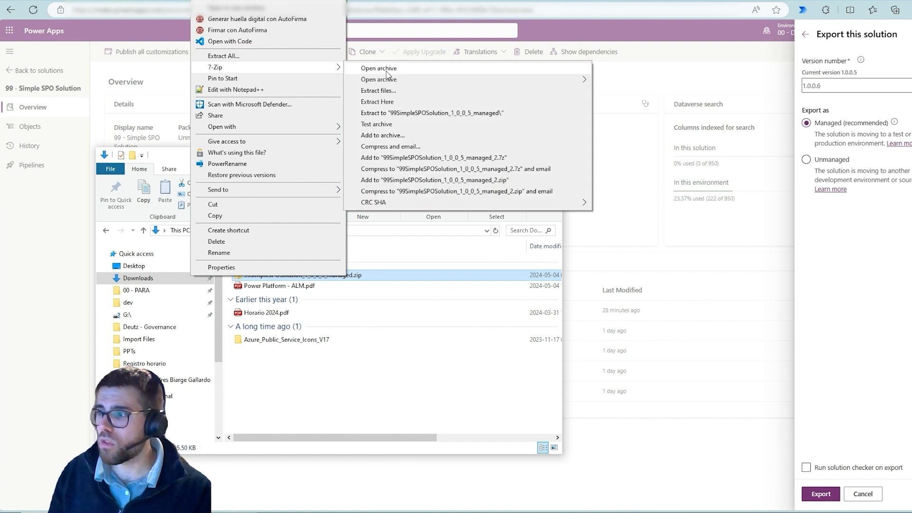
{"action": "left_click", "coordinate": [431, 114]}
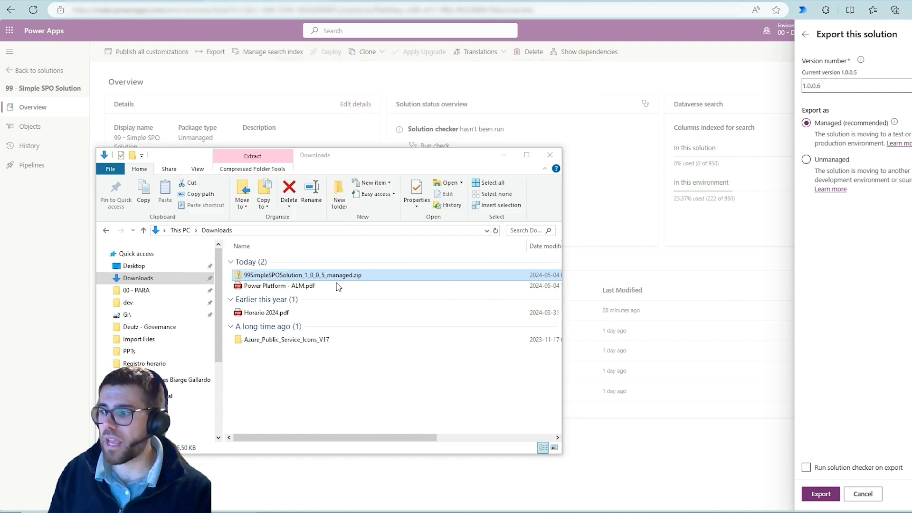
Open the extracted 99SimpleSPOSolution_1_0_0_5_managed folder in Visual Studio Code and maximize the window.
{"action": "left_click", "coordinate": [283, 297]}
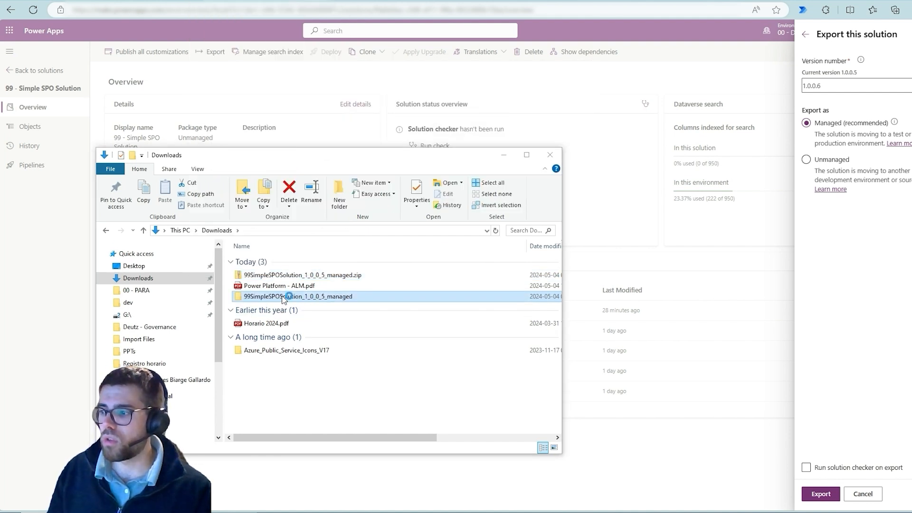
{"action": "double_click", "coordinate": [283, 297]}
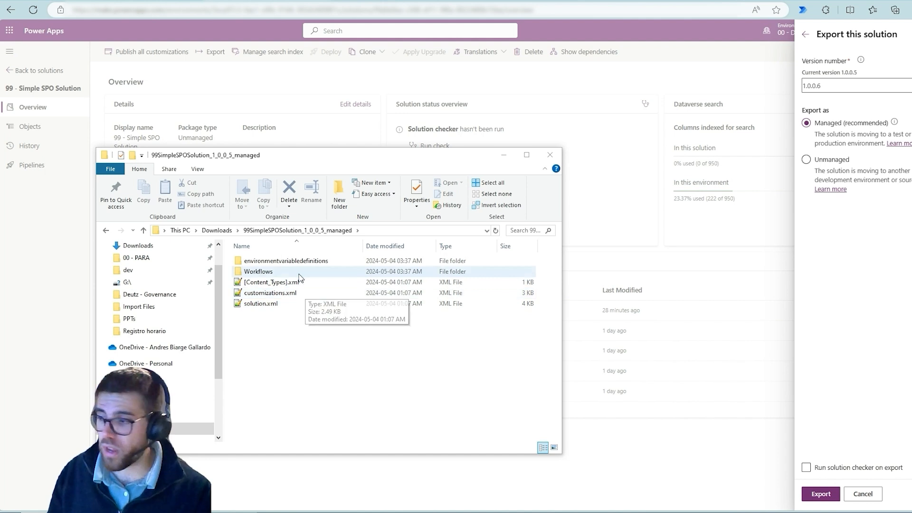
{"action": "right_click", "coordinate": [336, 356]}
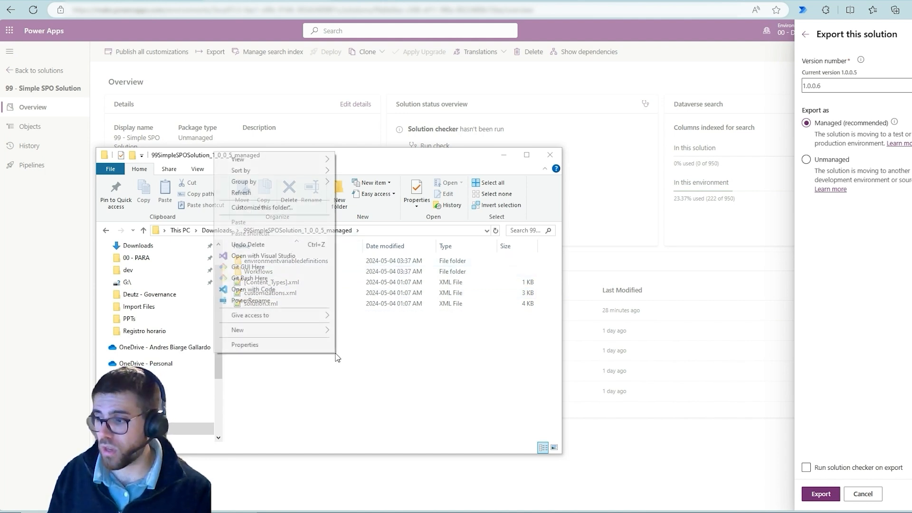
{"action": "left_click", "coordinate": [265, 290]}
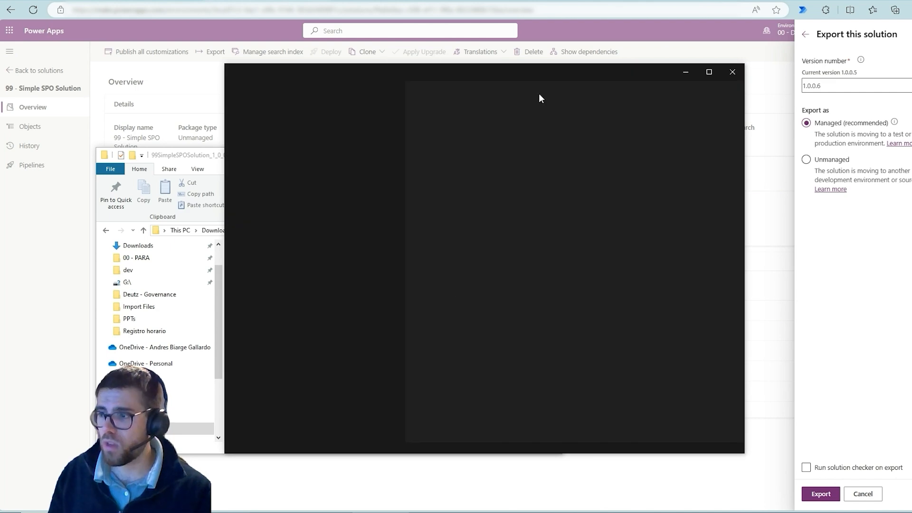
{"action": "left_click", "coordinate": [705, 77]}
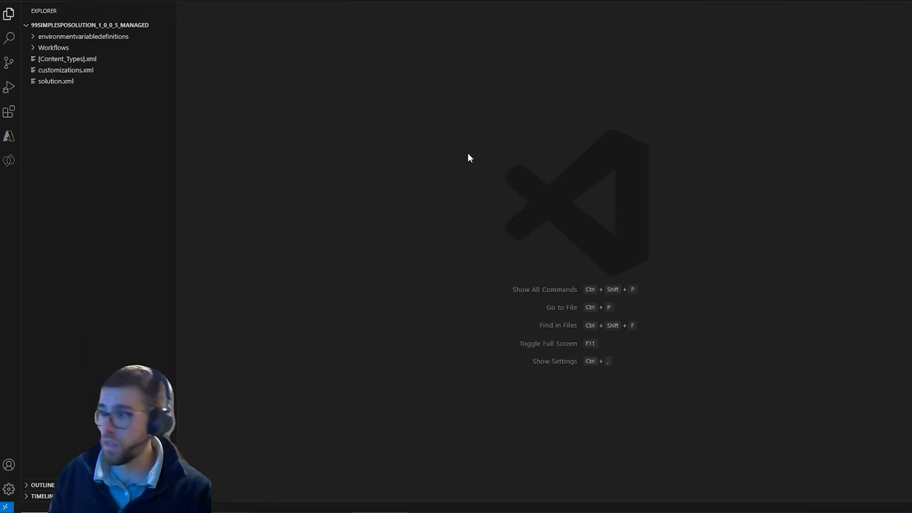
Examine solution.xml and highlight the solution's localized name description.
{"action": "left_click", "coordinate": [53, 82]}
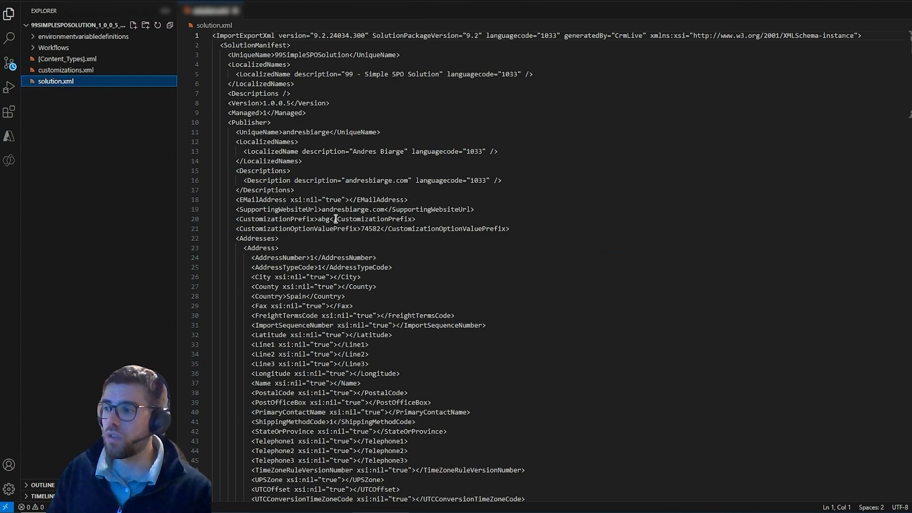
{"action": "scroll", "coordinate": [336, 223], "scroll_direction": "down", "scroll_amount": 3}
{"action": "scroll", "coordinate": [336, 230], "scroll_direction": "up", "scroll_amount": 3}
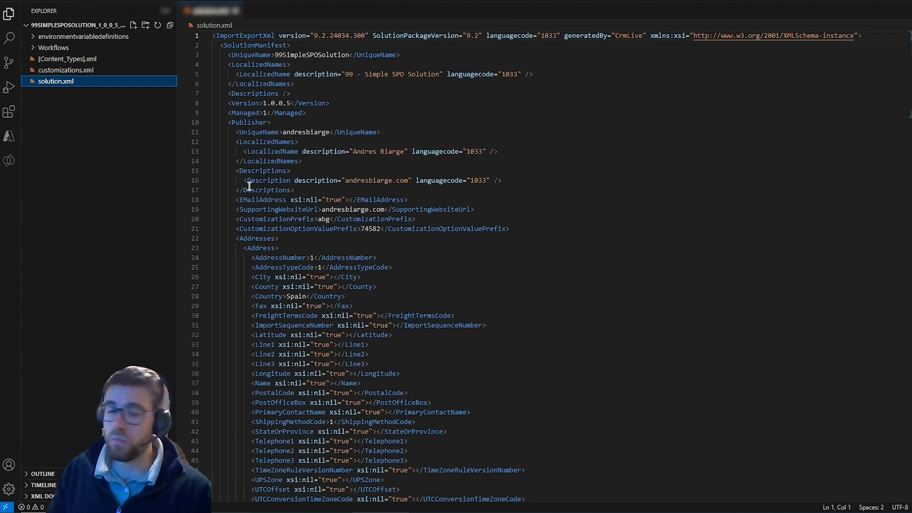
{"action": "left_click_drag", "start_coordinate": [325, 75], "coordinate": [411, 74]}
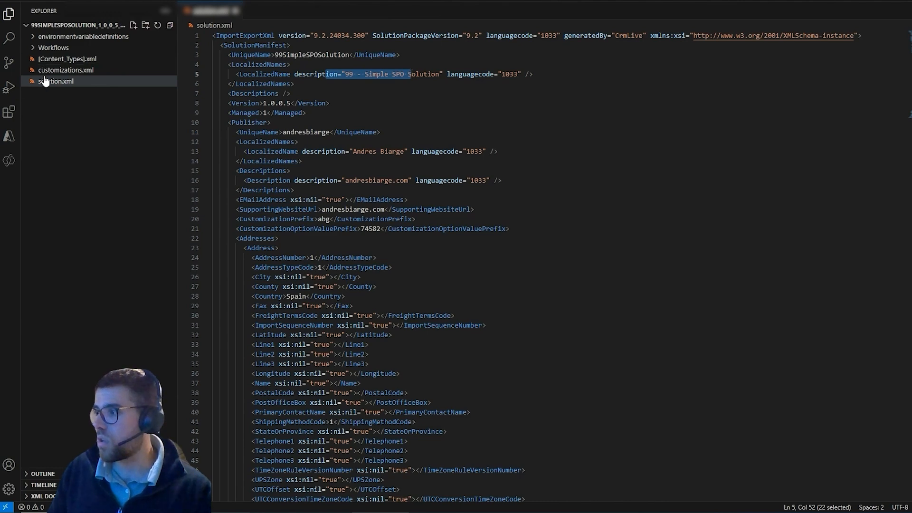
Open the renewal notification flow's JSON in Workflows and the environment variable definition of abg_99SimpleSPOSolutionSPOListInventory.
{"action": "left_click", "coordinate": [56, 48]}
{"action": "left_click", "coordinate": [90, 59]}
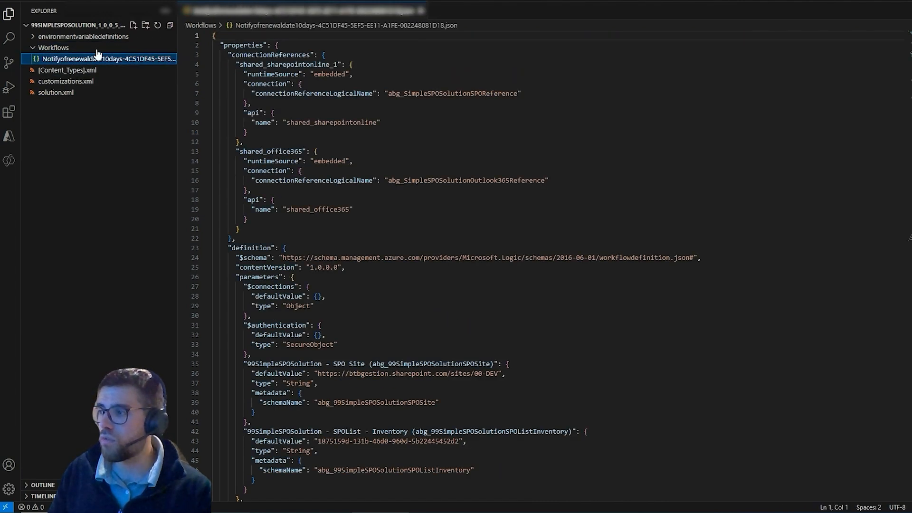
{"action": "left_click", "coordinate": [83, 37]}
{"action": "left_click", "coordinate": [114, 48]}
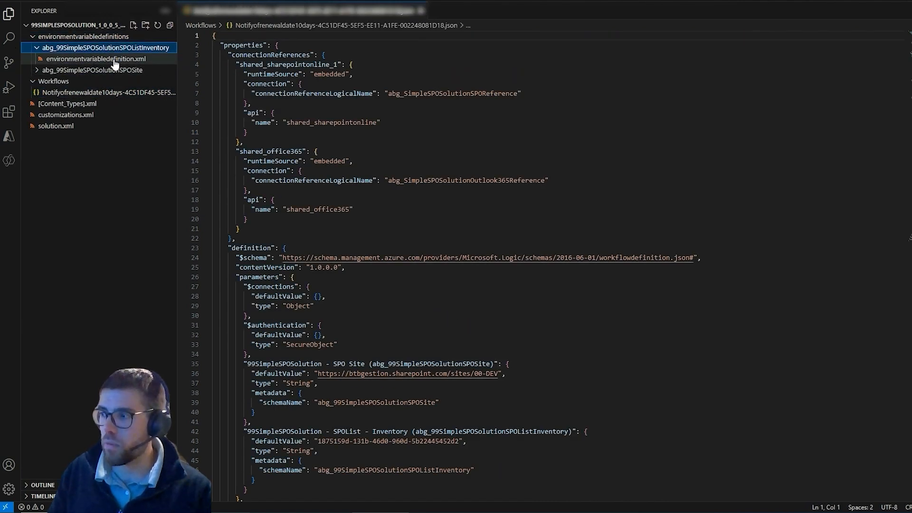
{"action": "left_click", "coordinate": [115, 59]}
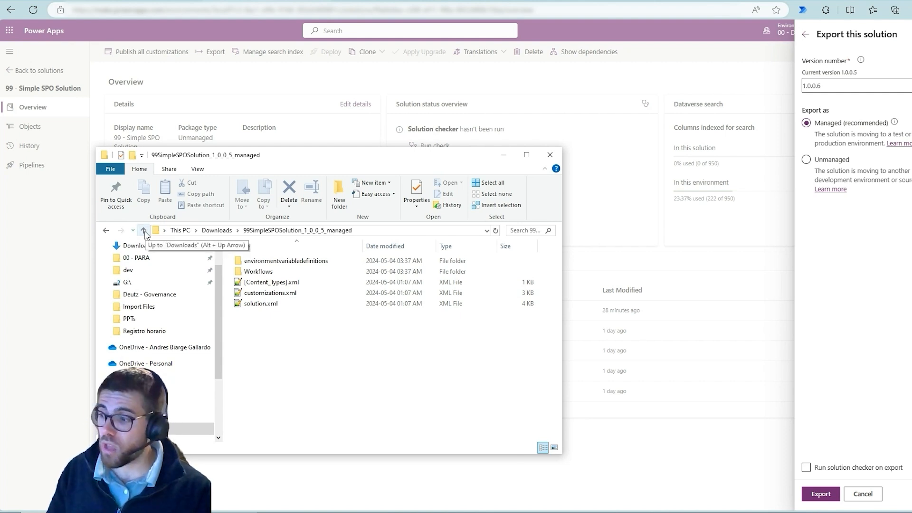
Go back up to Downloads in File Explorer, minimize it, and export the solution from Power Apps as Managed, version 1.0.0.6.
{"action": "left_click_drag", "start_coordinate": [291, 340], "coordinate": [354, 267]}
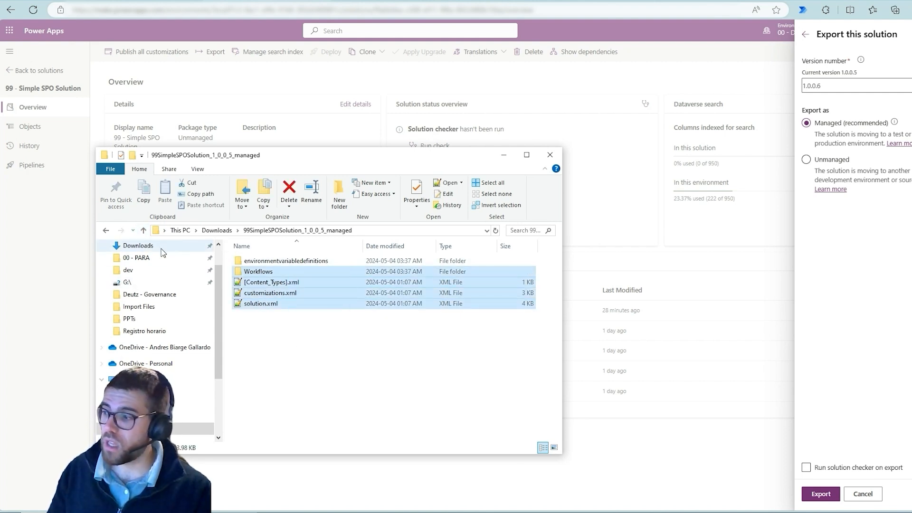
{"action": "left_click", "coordinate": [143, 230]}
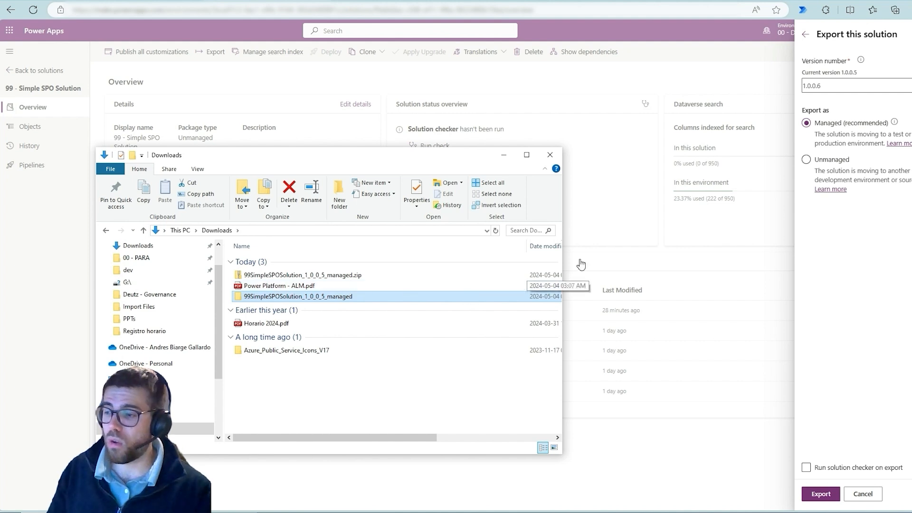
{"action": "left_click", "coordinate": [509, 161]}
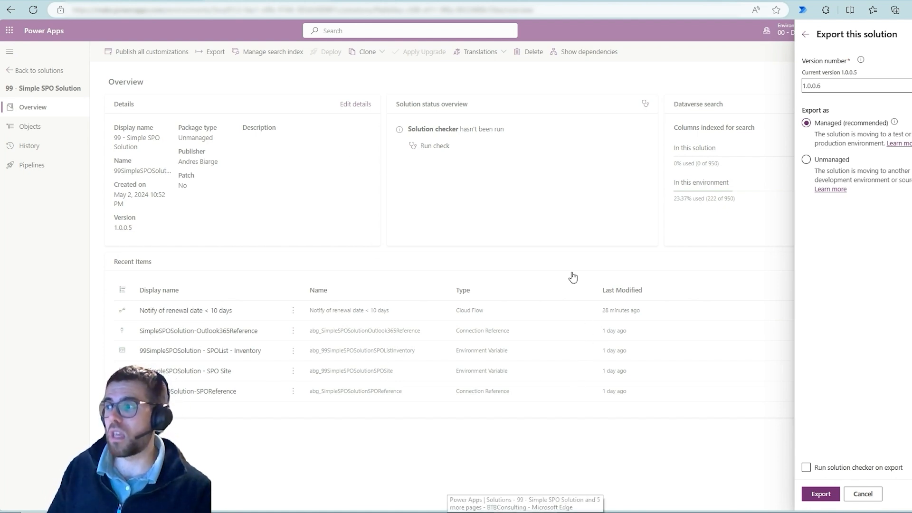
{"action": "left_click", "coordinate": [821, 494]}
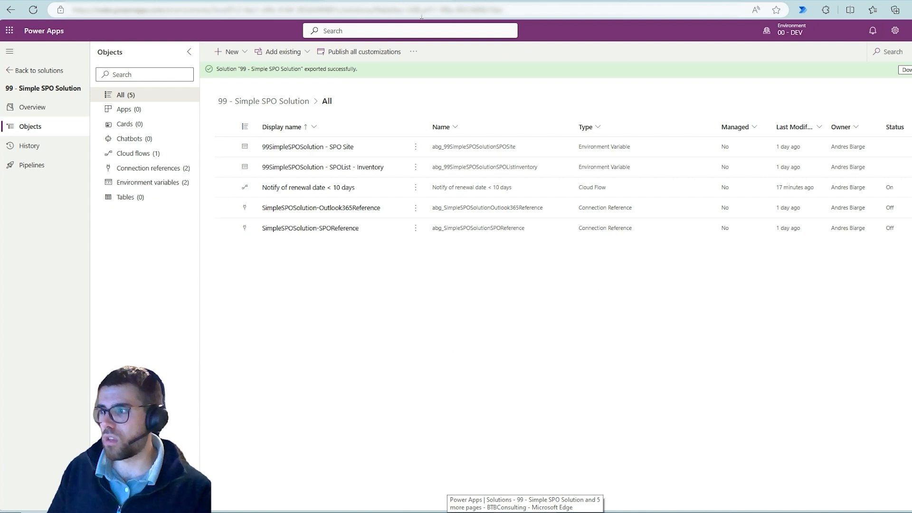
Go to the managed solutions of the 00 - TEST environment, temporarily pointing a blue arrow at the environment name.
{"action": "mouse_move", "coordinate": [796, 37]}
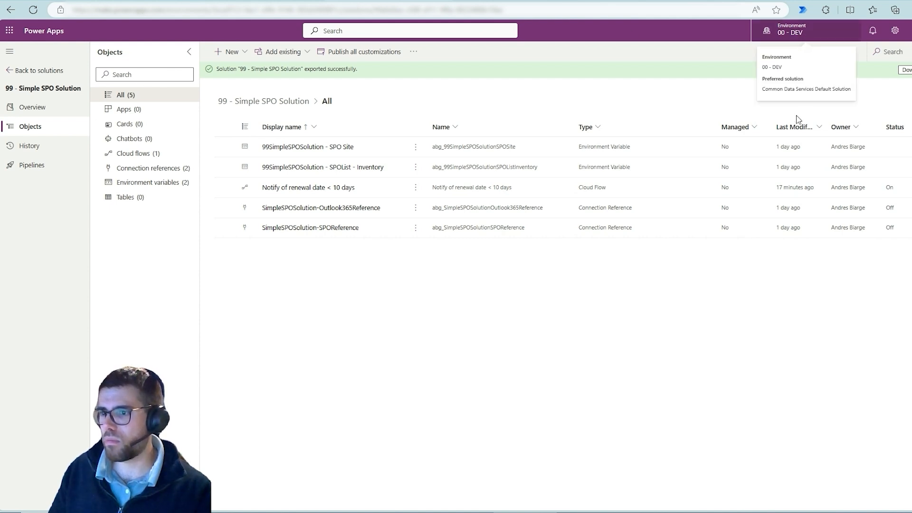
{"action": "left_click", "coordinate": [809, 204]}
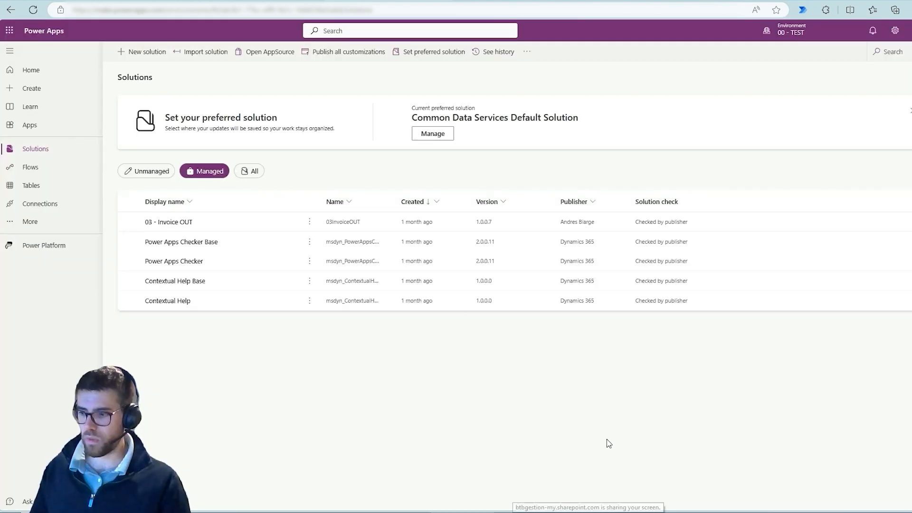
{"action": "left_click_drag", "start_coordinate": [782, 39], "coordinate": [766, 88]}
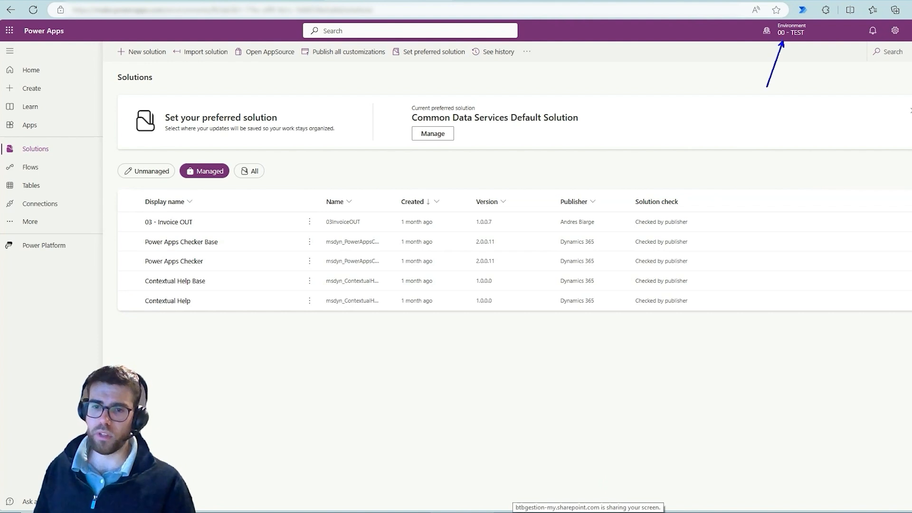
{"action": "key", "text": "Escape"}
Start importing 99SimpleSPOSolution_1_0_0_5_managed.zip into 00 - TEST and continue past its details to the Connections page.
{"action": "left_click", "coordinate": [201, 52]}
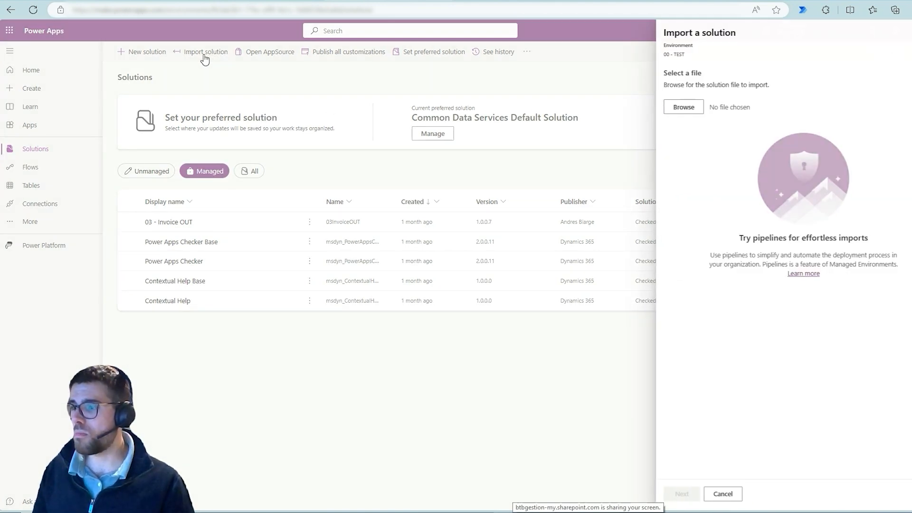
{"action": "left_click", "coordinate": [683, 107]}
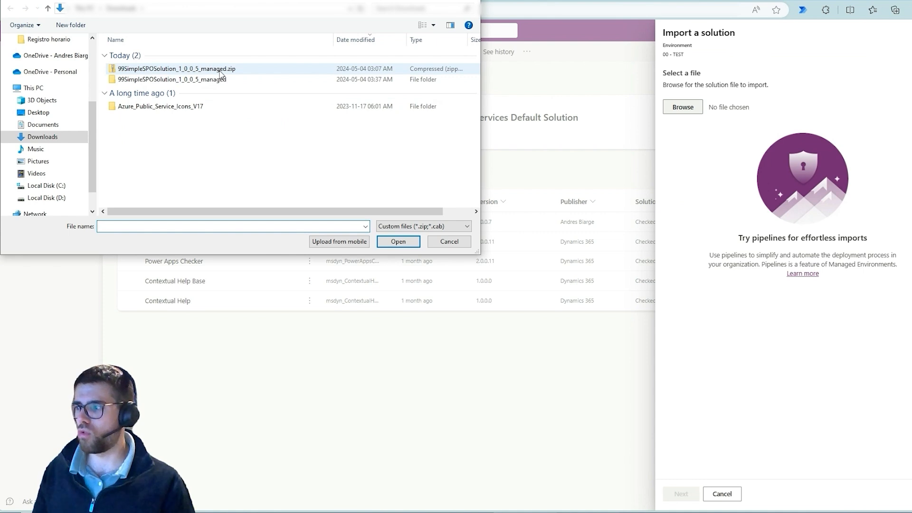
{"action": "double_click", "coordinate": [220, 69]}
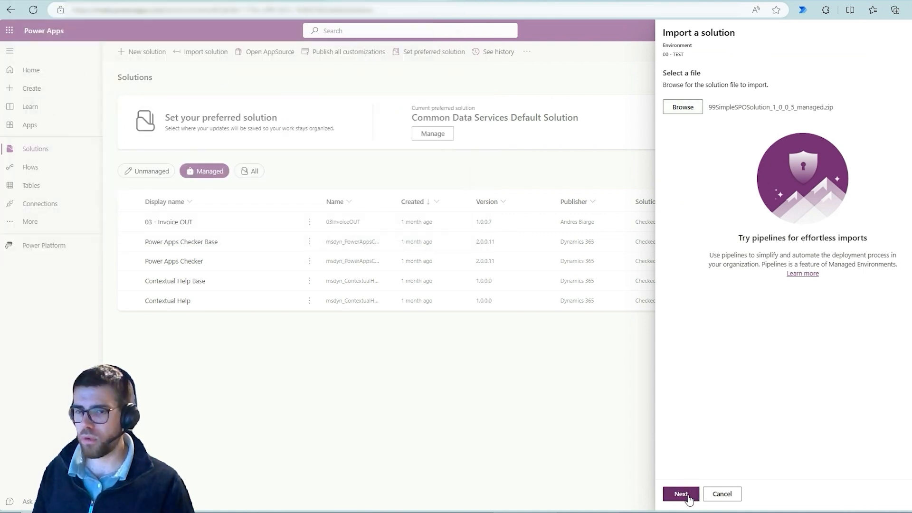
{"action": "left_click", "coordinate": [681, 494]}
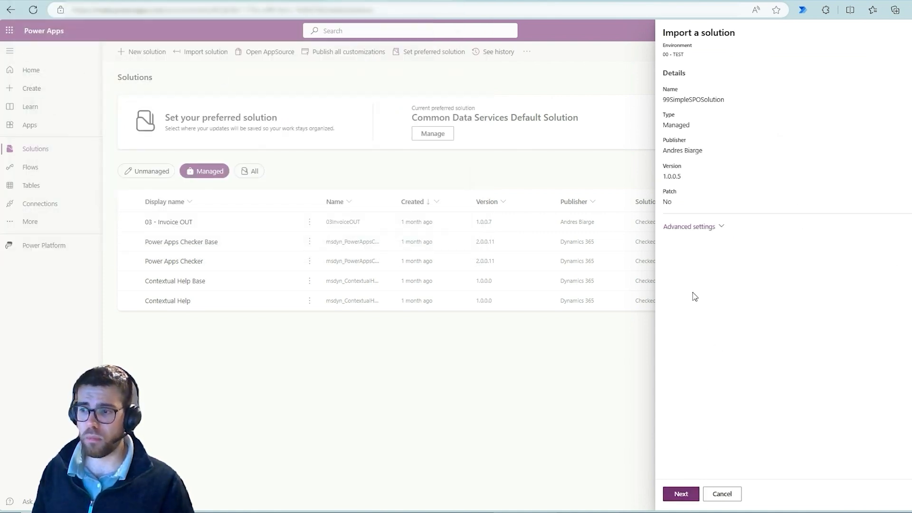
{"action": "left_click", "coordinate": [686, 494]}
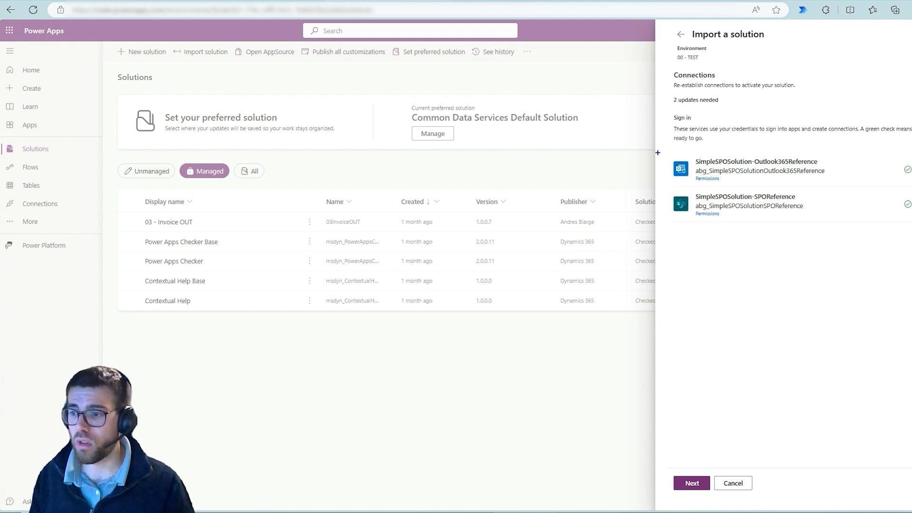
Box the SimpleSPOSolution-Outlook365Reference connection in blue on the import's Connections page.
{"action": "mouse_move", "coordinate": [658, 149]}
{"action": "left_mouse_down"}
{"action": "mouse_move", "coordinate": [877, 191]}
{"action": "mouse_move", "coordinate": [851, 188]}
{"action": "left_mouse_up"}
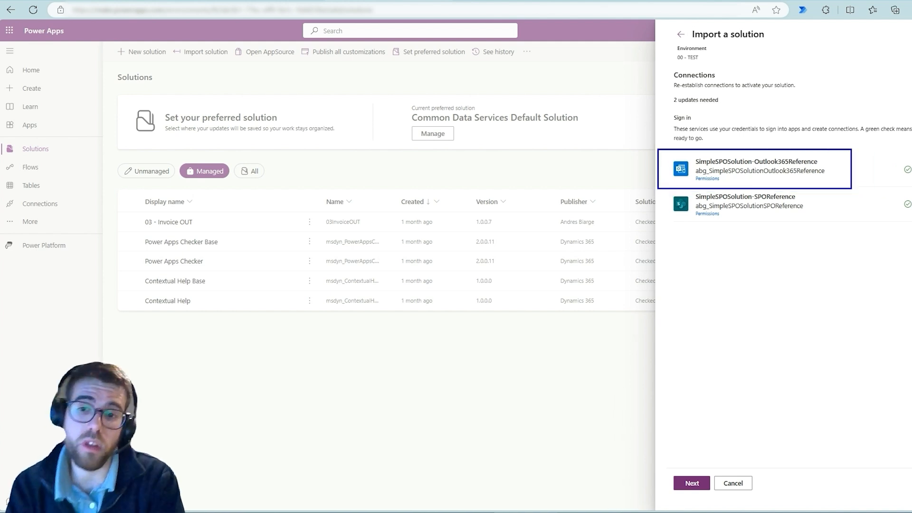
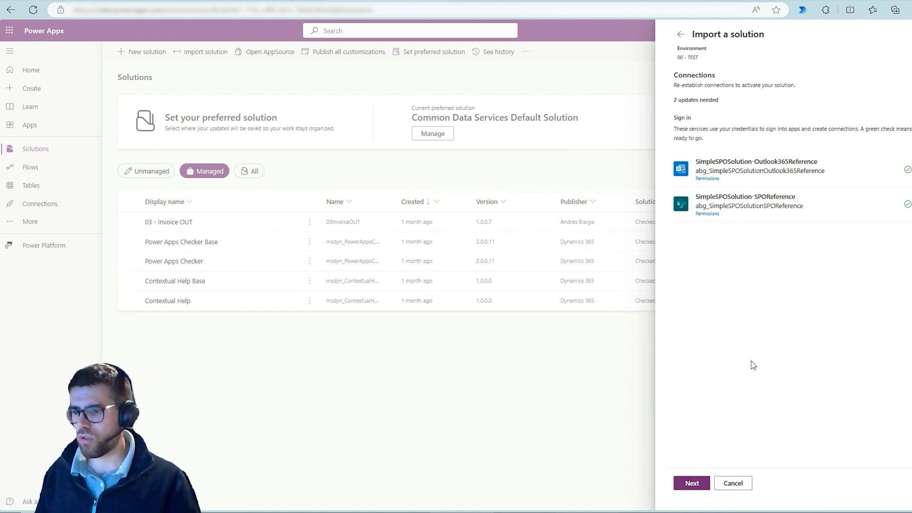
Continue the import to the Environment Variables page and box the SPO Site and SPOList - Inventory variables in blue.
{"action": "left_click", "coordinate": [689, 482]}
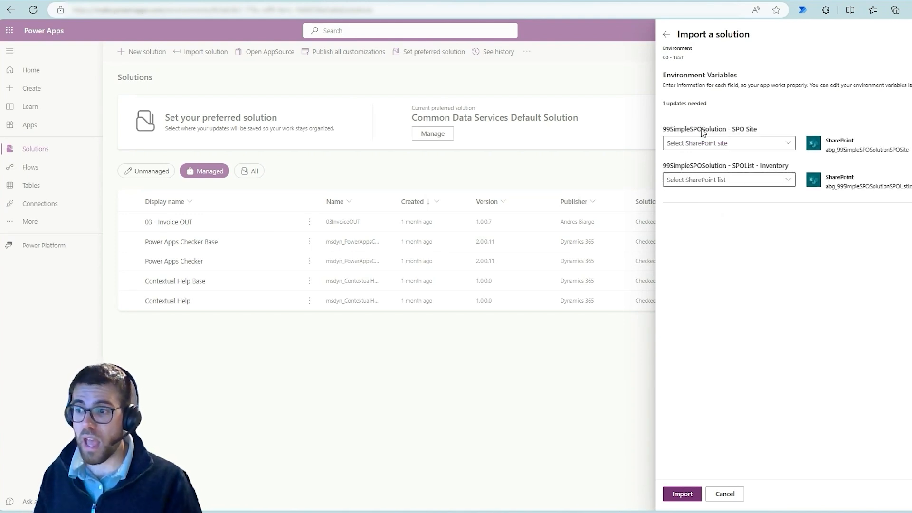
{"action": "left_click_drag", "start_coordinate": [661, 118], "coordinate": [910, 210]}
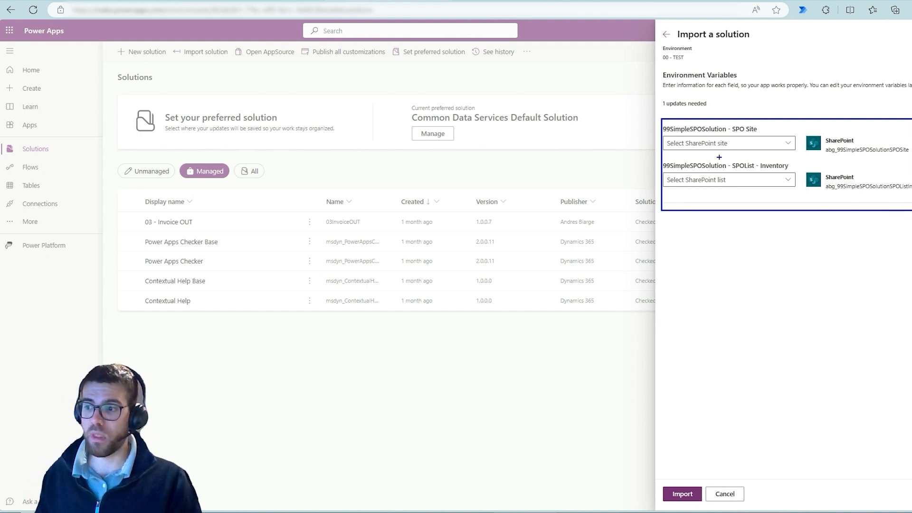
Set the SPO Site variable to 00 - TEST and the SPOList - Inventory variable to ItemTracking, and import the solution.
{"action": "left_click", "coordinate": [787, 143]}
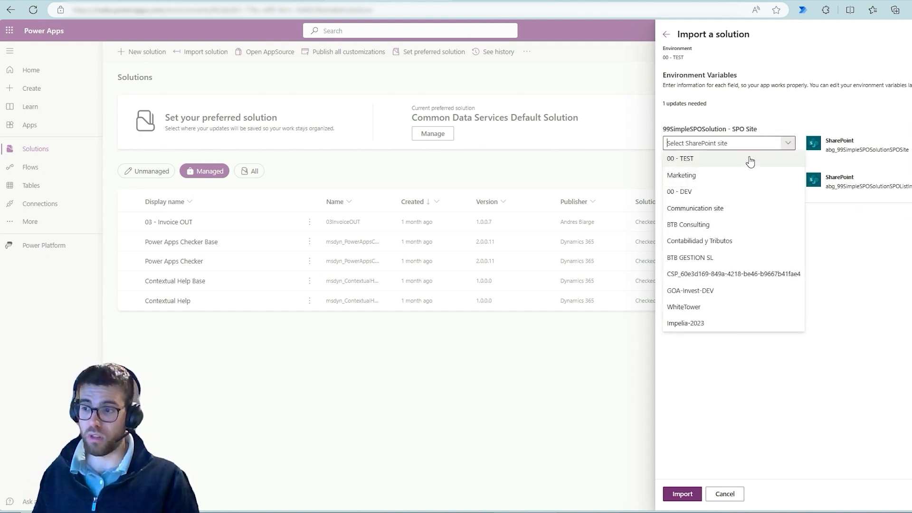
{"action": "left_click", "coordinate": [743, 164]}
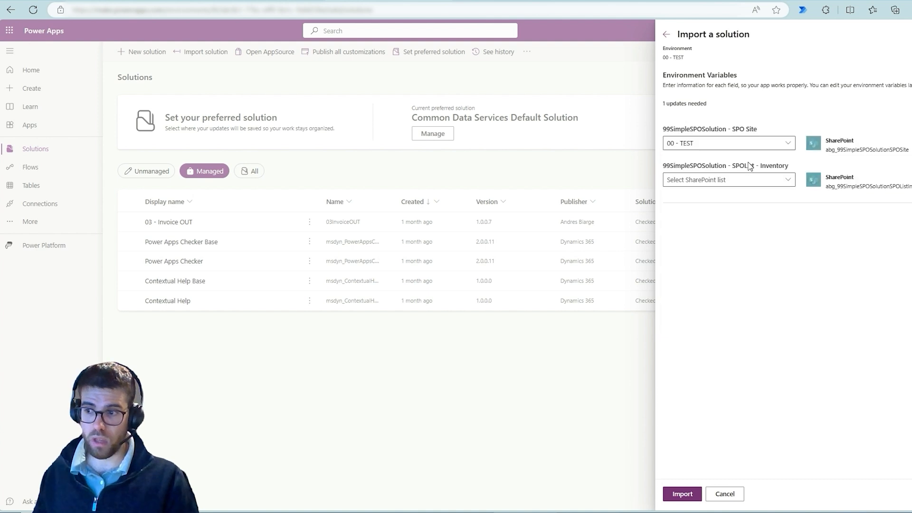
{"action": "left_click", "coordinate": [787, 181]}
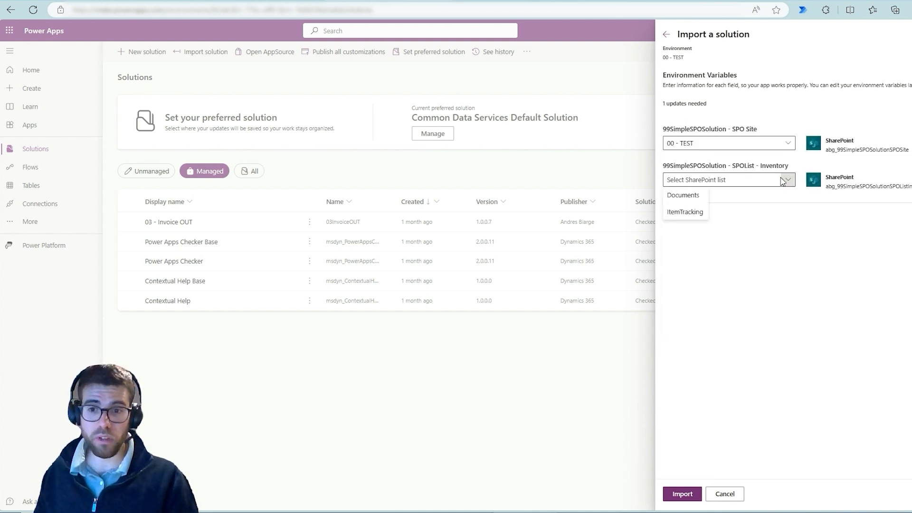
{"action": "left_click", "coordinate": [678, 212]}
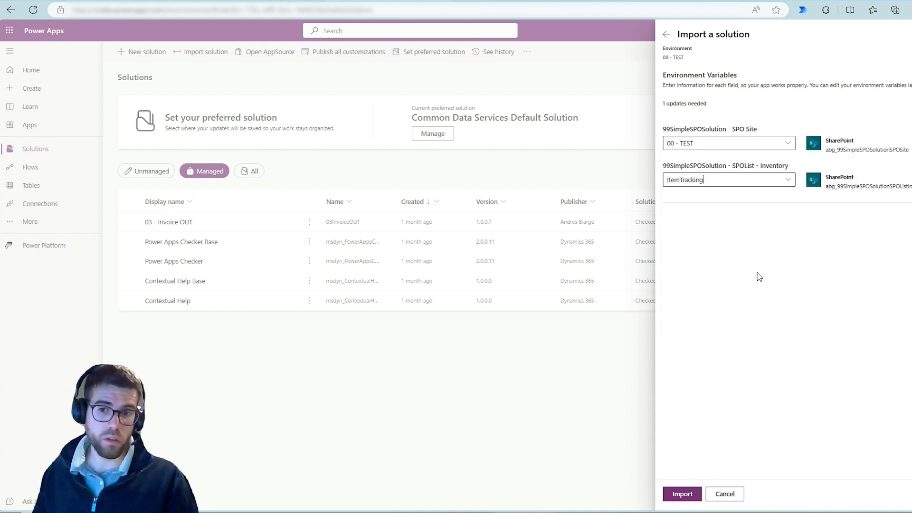
{"action": "left_click", "coordinate": [685, 495]}
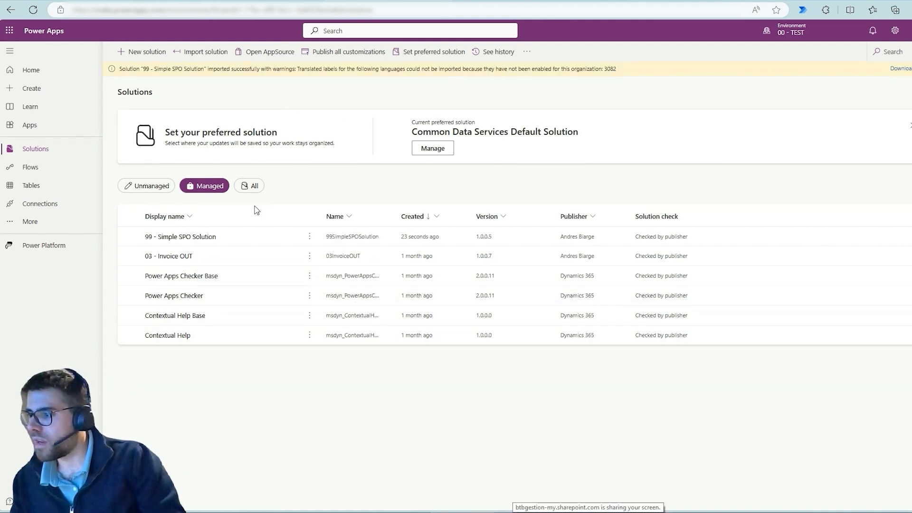
Open the imported 99 - Simple SPO Solution, and switch to the ItemTracking list on the 00 - TEST SharePoint site.
{"action": "left_click", "coordinate": [181, 241]}
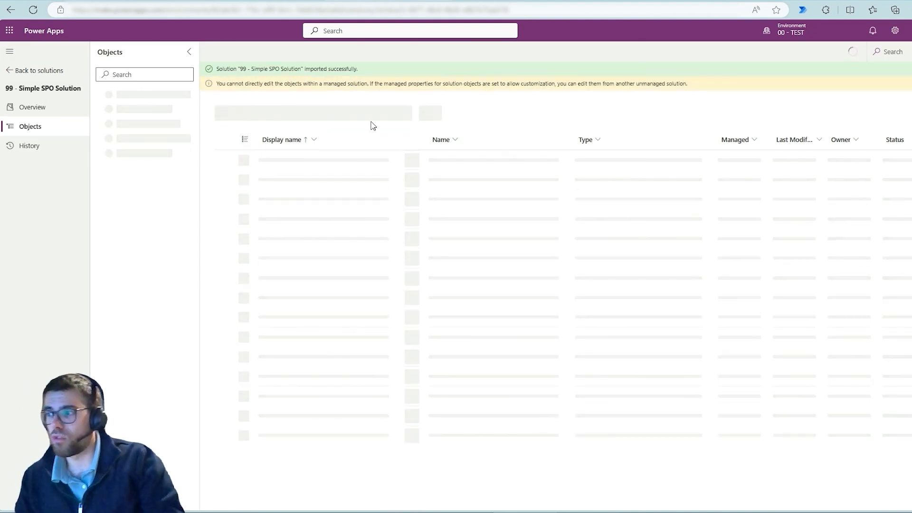
{"action": "left_click", "coordinate": [627, 1]}
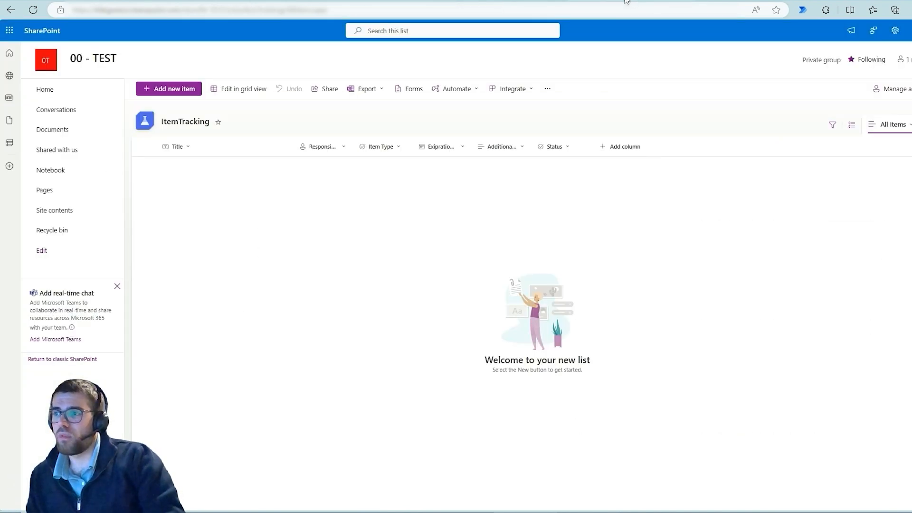
{"action": "left_click", "coordinate": [375, 1]}
{"action": "left_click", "coordinate": [627, 1]}
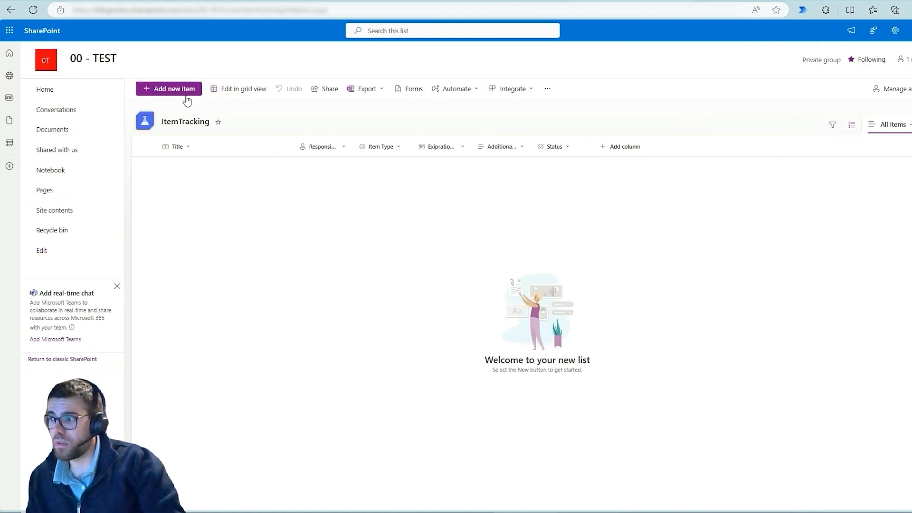
Start a new ItemTracking item titled Test and assign the responsible person.
{"action": "left_click", "coordinate": [169, 90]}
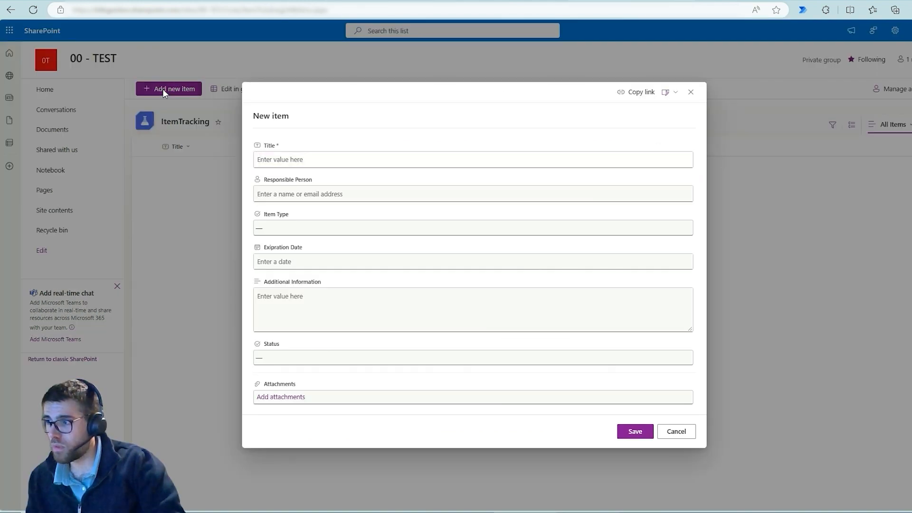
{"action": "left_click", "coordinate": [287, 161]}
{"action": "type", "text": "Test"}
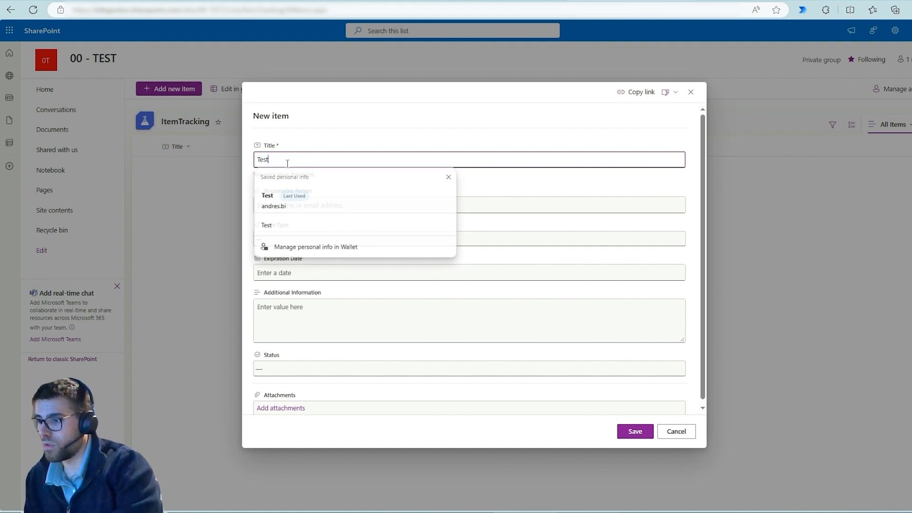
{"action": "key", "text": "Tab"}
{"action": "type", "text": "andre"}
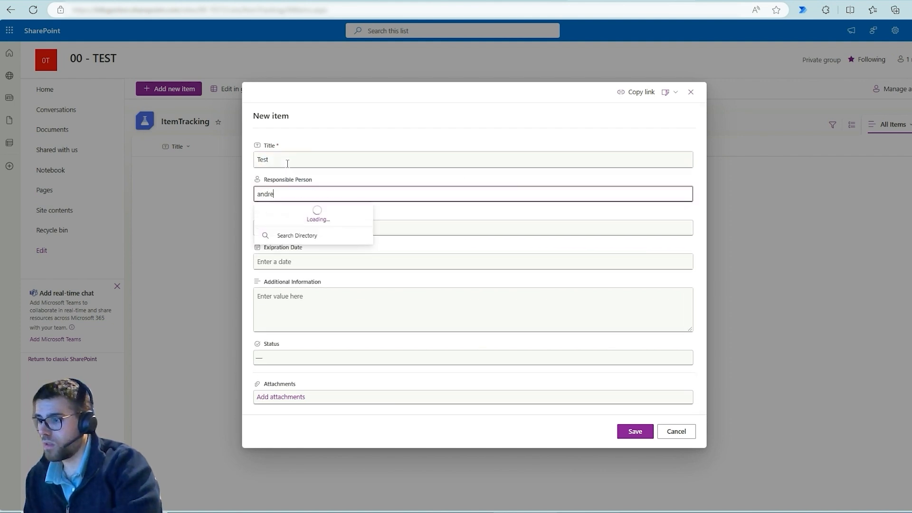
{"action": "left_click", "coordinate": [299, 213]}
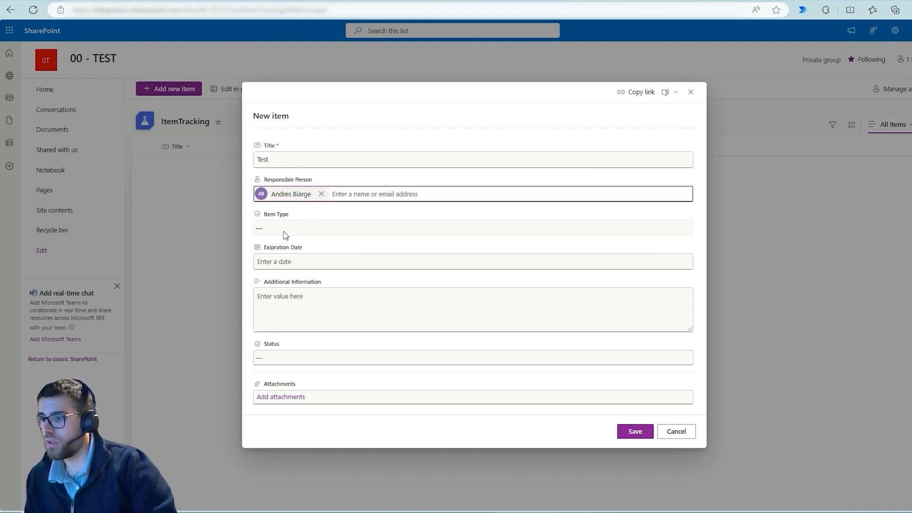
Set Item Type to Finance, Expiration Date to 5/7/2024, Additional Information to asdfsd and Status to Ok, and save the item.
{"action": "left_click", "coordinate": [285, 234]}
{"action": "left_click", "coordinate": [268, 263]}
{"action": "left_click", "coordinate": [285, 262]}
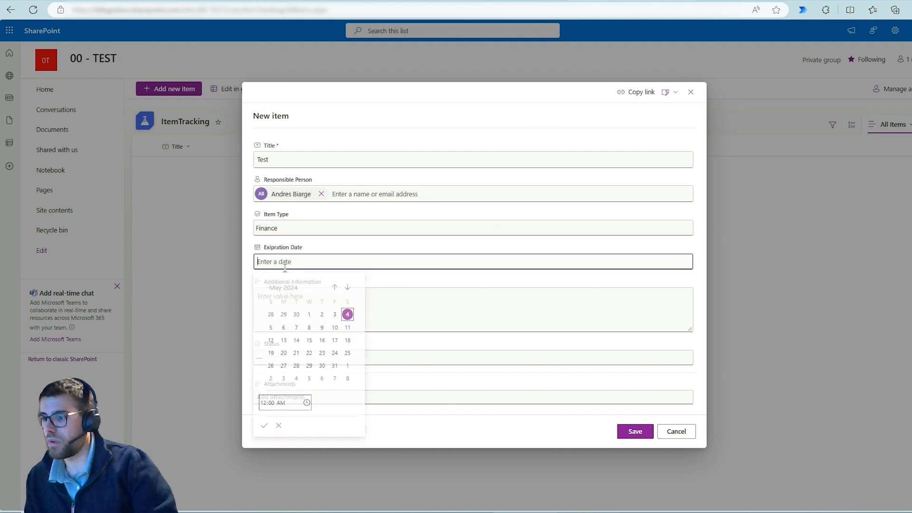
{"action": "left_click", "coordinate": [296, 329]}
{"action": "left_click", "coordinate": [449, 313]}
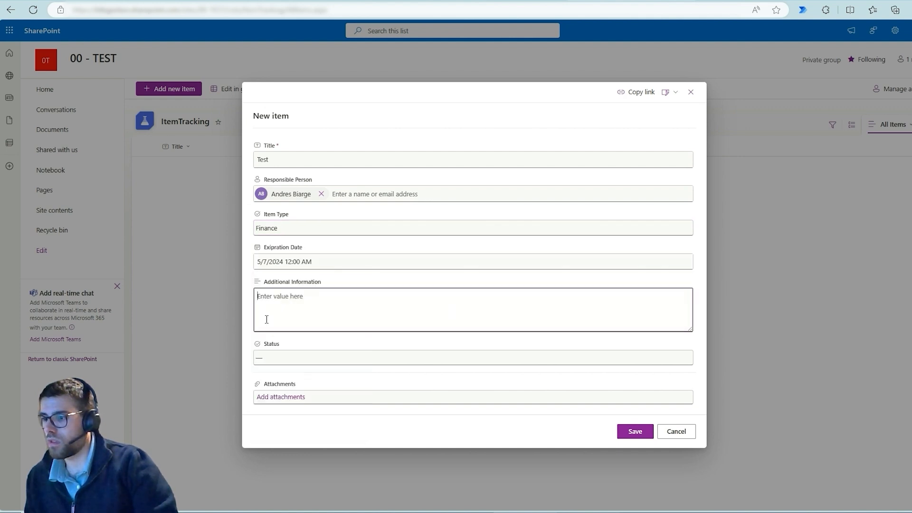
{"action": "type", "text": "asdfsd"}
{"action": "left_click", "coordinate": [281, 357]}
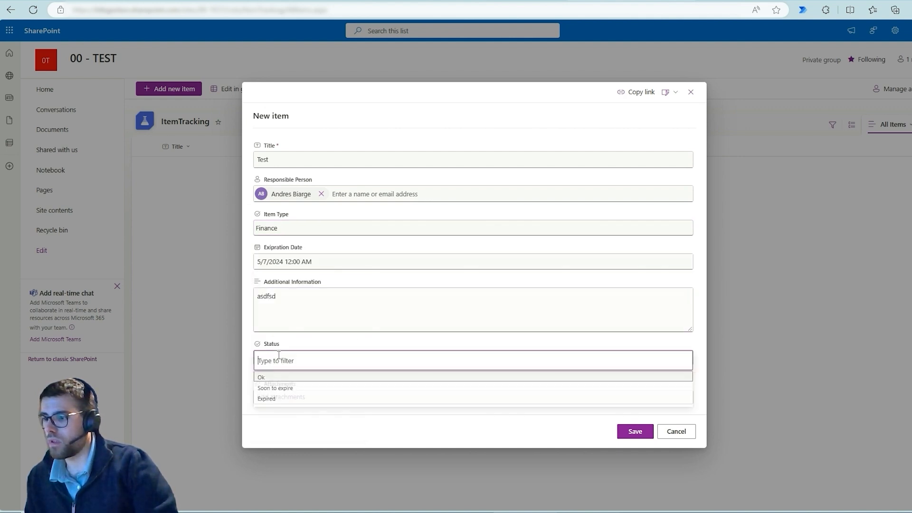
{"action": "left_click", "coordinate": [292, 377]}
{"action": "left_click", "coordinate": [635, 431]}
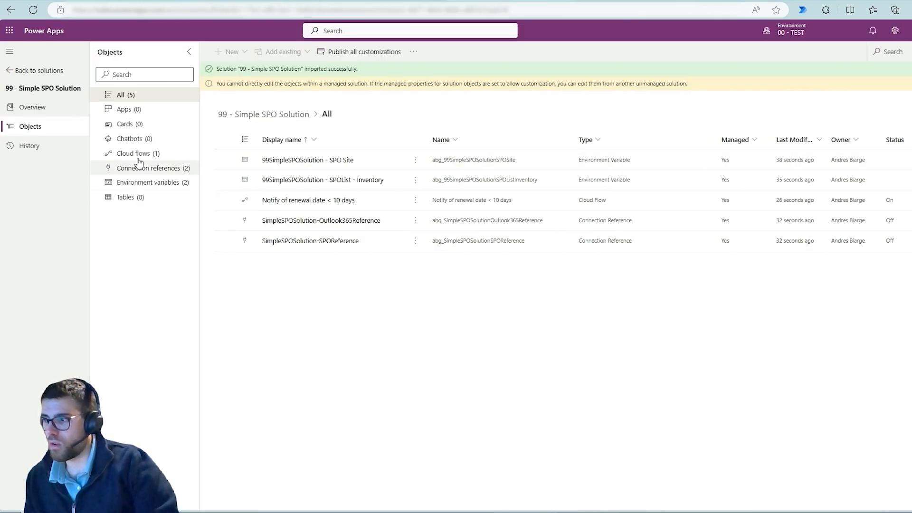
Open the details page of the Notify of renewal date < 10 days cloud flow from the imported solution in Power Apps.
{"action": "left_click", "coordinate": [144, 152]}
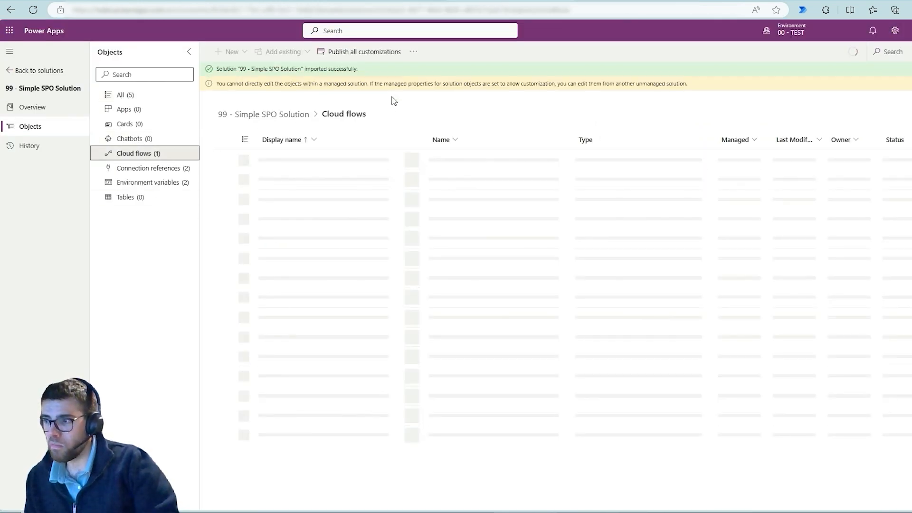
{"action": "left_click", "coordinate": [375, 159]}
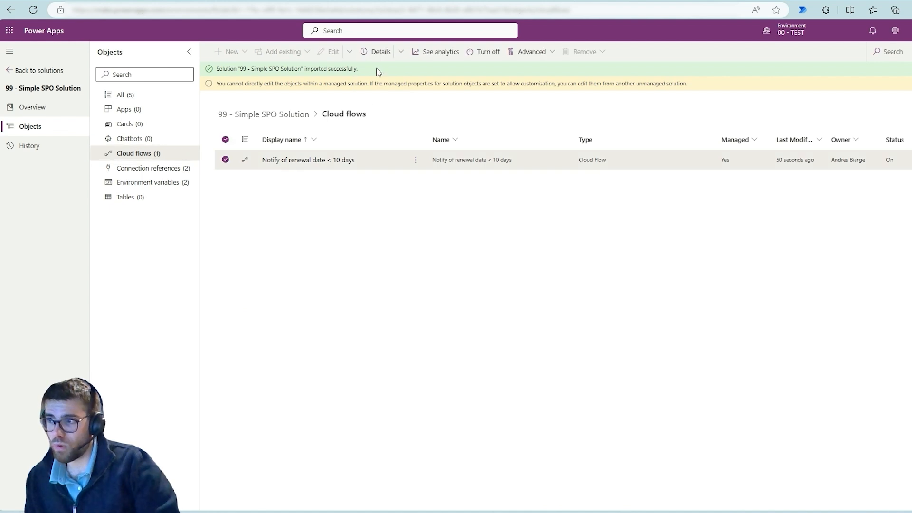
{"action": "left_click", "coordinate": [400, 57]}
{"action": "left_click", "coordinate": [406, 88]}
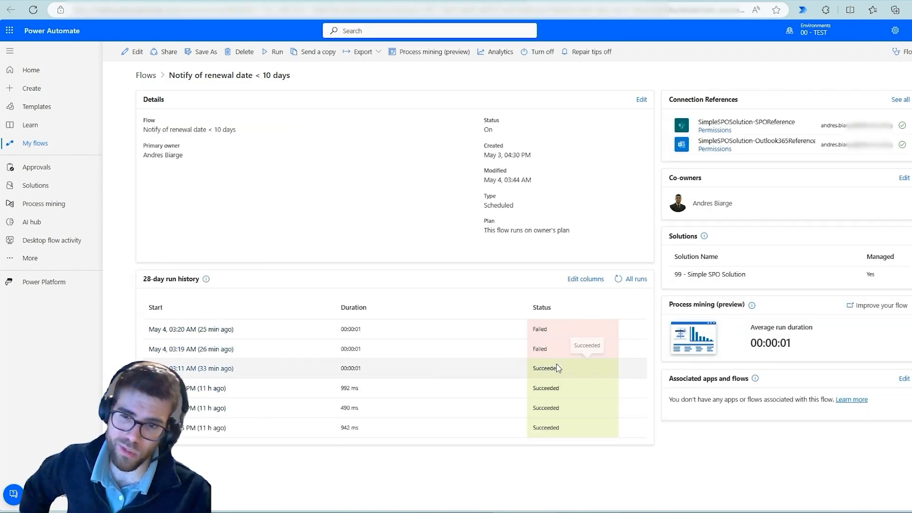
Run the Notify of renewal date < 10 days flow manually and open its newest run from the run history.
{"action": "left_click", "coordinate": [275, 53]}
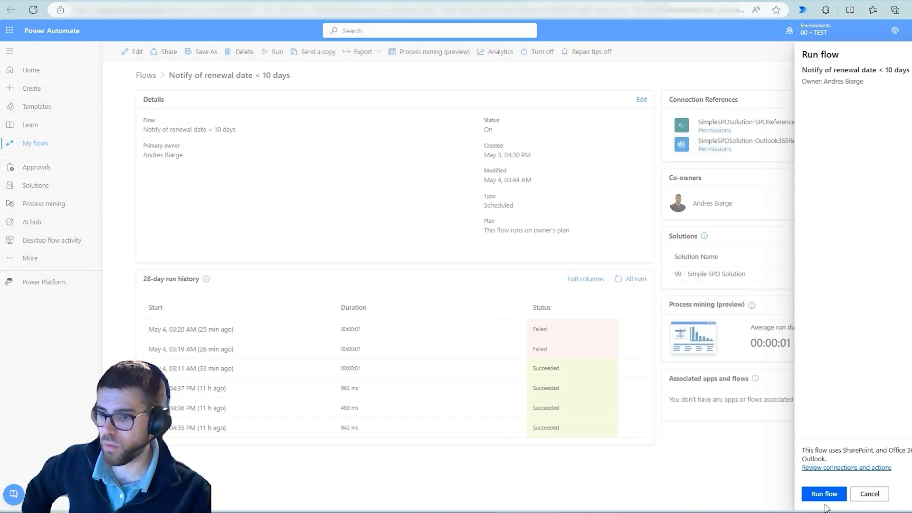
{"action": "left_click", "coordinate": [820, 494]}
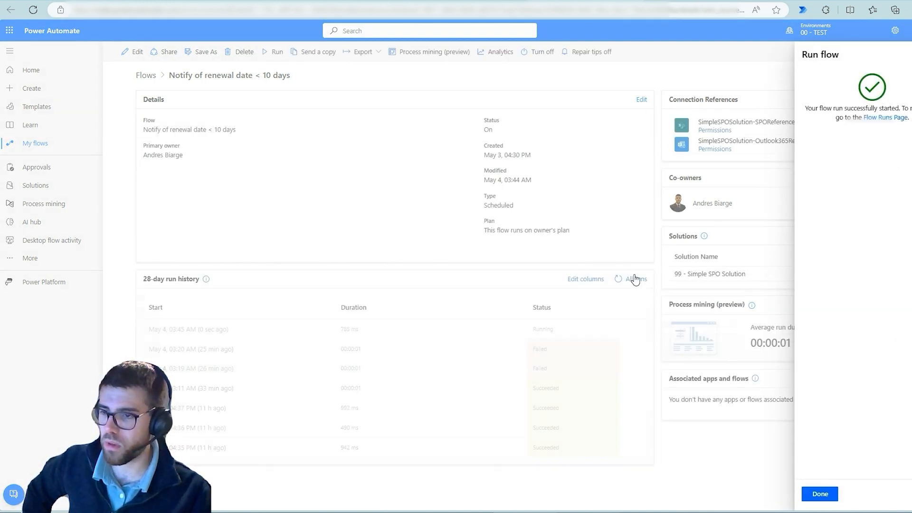
{"action": "left_click", "coordinate": [819, 493]}
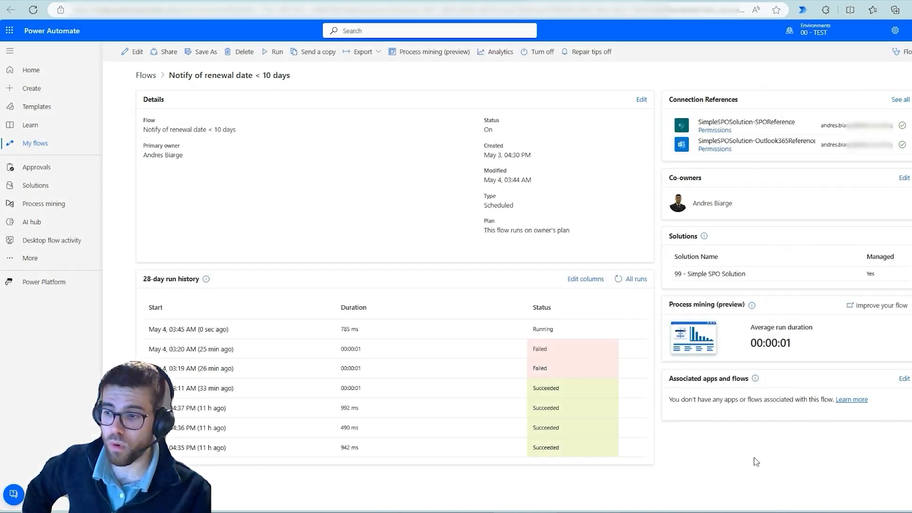
{"action": "left_click", "coordinate": [193, 329]}
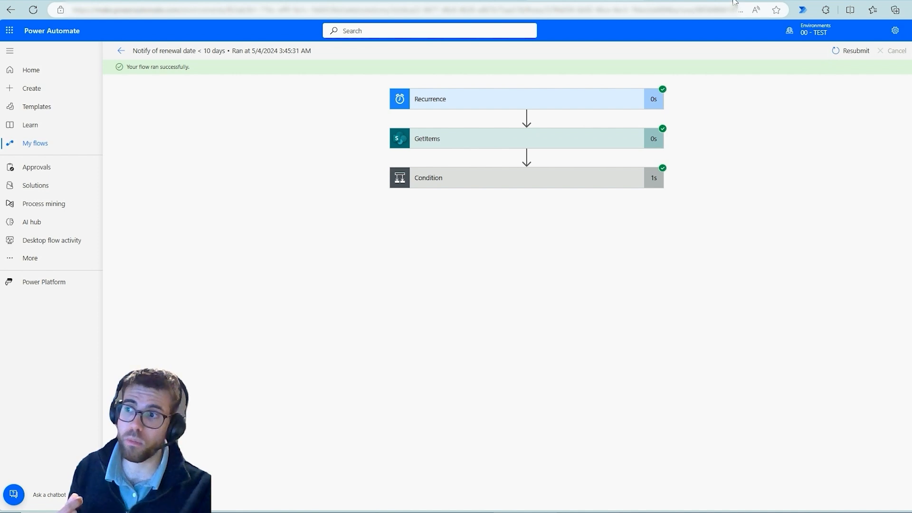
Expand the run's GetItems action and mark the Site Address, its 00-TEST ending and the List Name with blue boxes and an arrow.
{"action": "left_click", "coordinate": [717, 0]}
{"action": "left_click", "coordinate": [578, 1]}
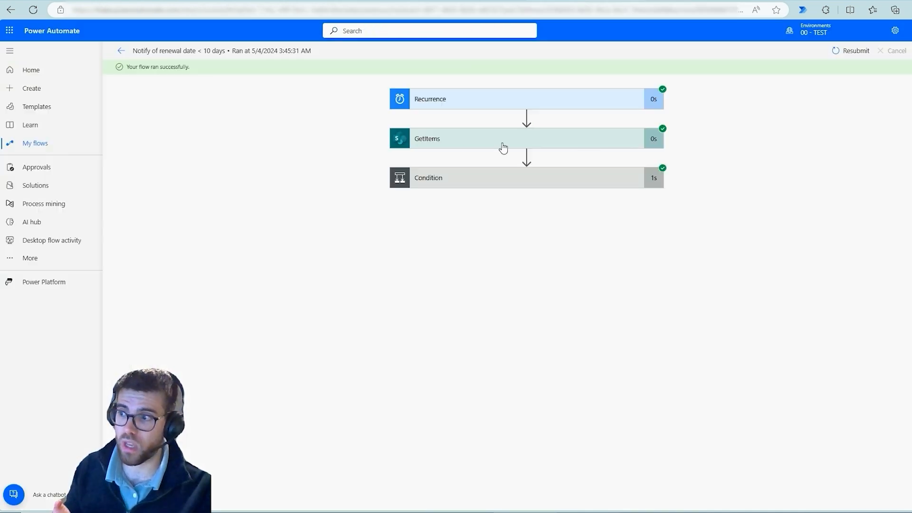
{"action": "left_click", "coordinate": [464, 142]}
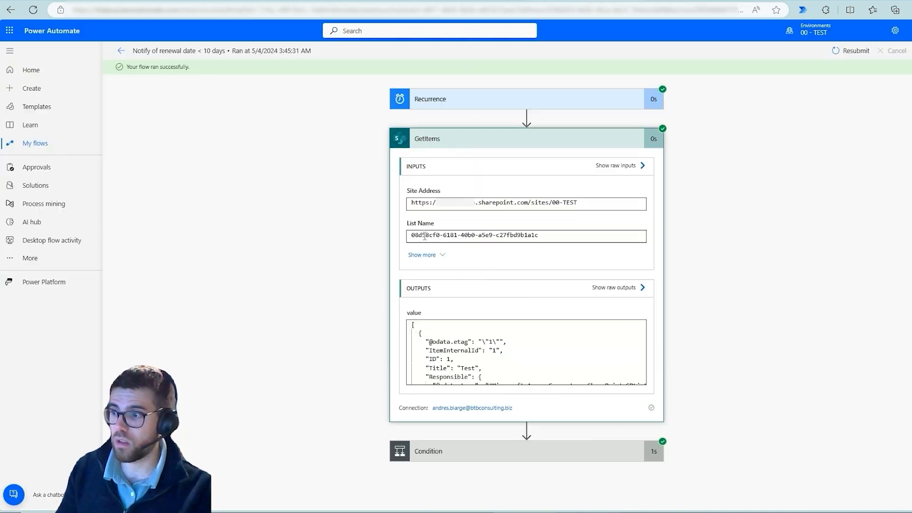
{"action": "mouse_move", "coordinate": [394, 187]}
{"action": "left_mouse_down"}
{"action": "mouse_move", "coordinate": [580, 213]}
{"action": "mouse_move", "coordinate": [570, 207]}
{"action": "mouse_move", "coordinate": [613, 154]}
{"action": "mouse_move", "coordinate": [449, 145]}
{"action": "mouse_move", "coordinate": [464, 147]}
{"action": "left_mouse_up"}
{"action": "left_click_drag", "start_coordinate": [548, 189], "coordinate": [582, 215]}
{"action": "left_click_drag", "start_coordinate": [400, 224], "coordinate": [551, 244]}
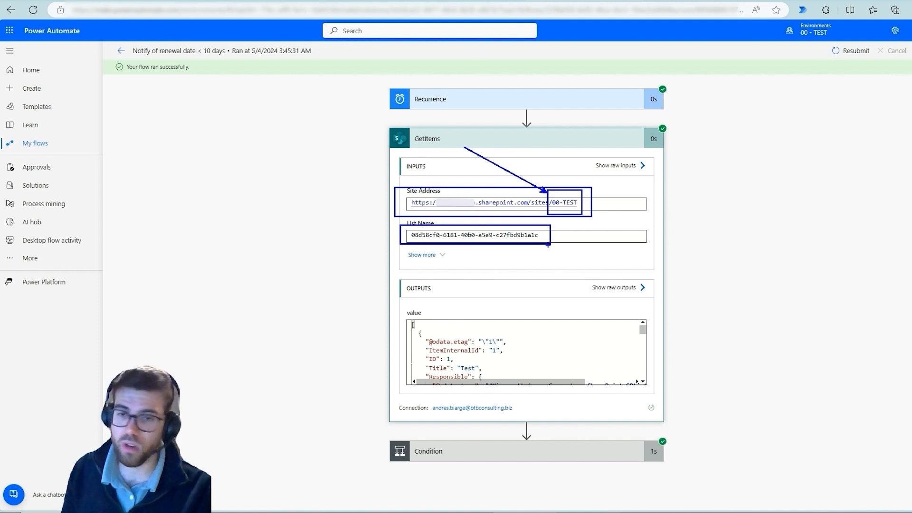
Clear the blue markings and examine the GetItems output, highlighting the Title entry with the value Test.
{"action": "key", "text": "Escape"}
{"action": "scroll", "coordinate": [483, 344], "scroll_direction": "down", "scroll_amount": 2}
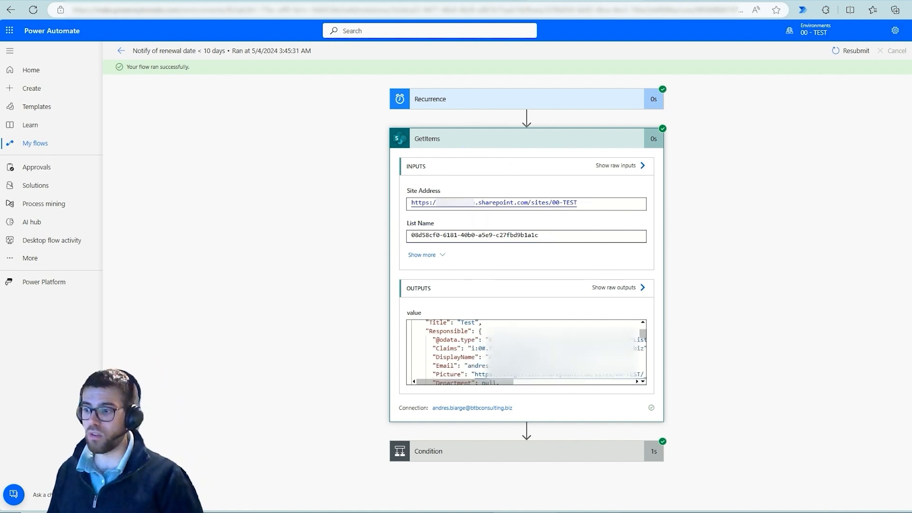
{"action": "scroll", "coordinate": [483, 345], "scroll_direction": "up", "scroll_amount": 2}
{"action": "scroll", "coordinate": [479, 360], "scroll_direction": "down", "scroll_amount": 1}
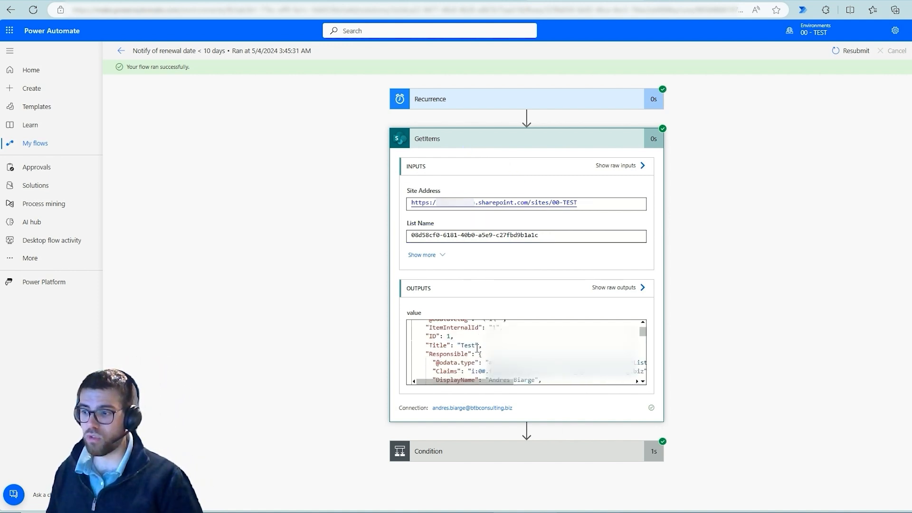
{"action": "double_click", "coordinate": [470, 347]}
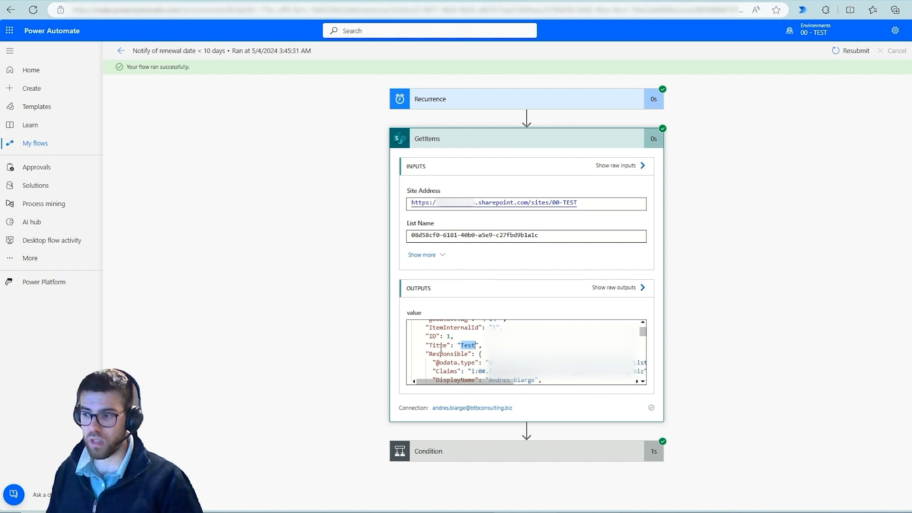
{"action": "left_click_drag", "start_coordinate": [441, 348], "coordinate": [468, 348]}
{"action": "left_click", "coordinate": [321, 341]}
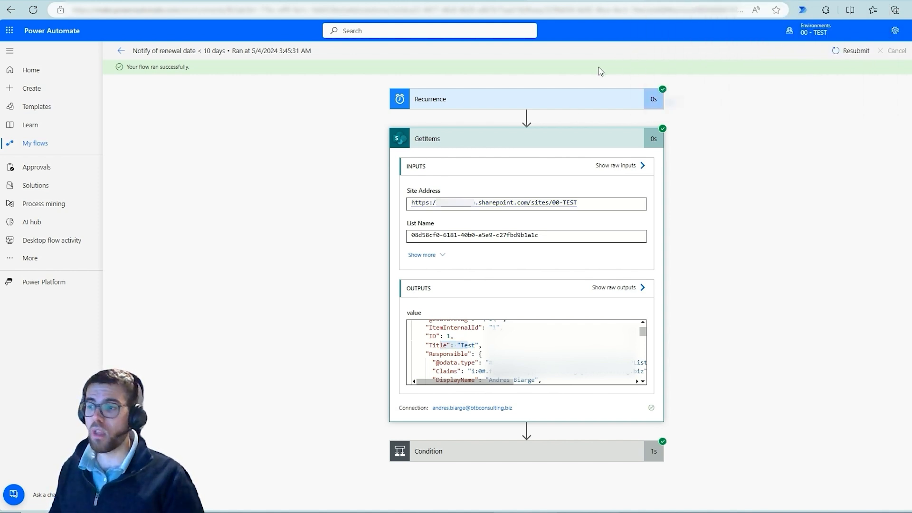
Return to Power Apps and list the managed solutions of the 00 - TEST environment.
{"action": "left_click", "coordinate": [578, 1]}
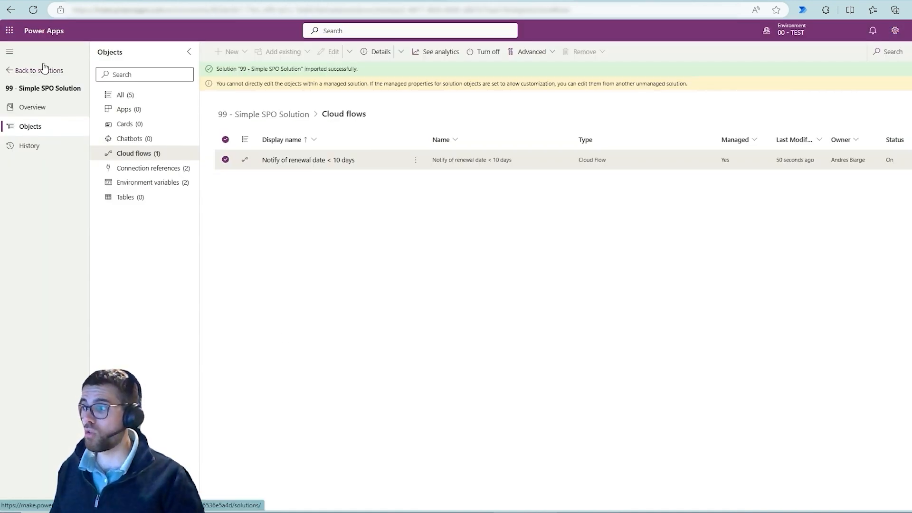
{"action": "left_click", "coordinate": [44, 70]}
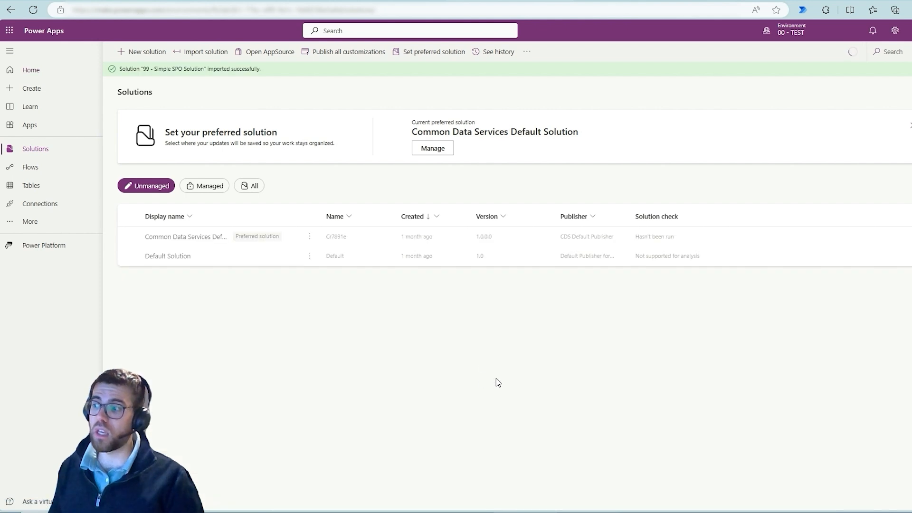
{"action": "left_click", "coordinate": [183, 189]}
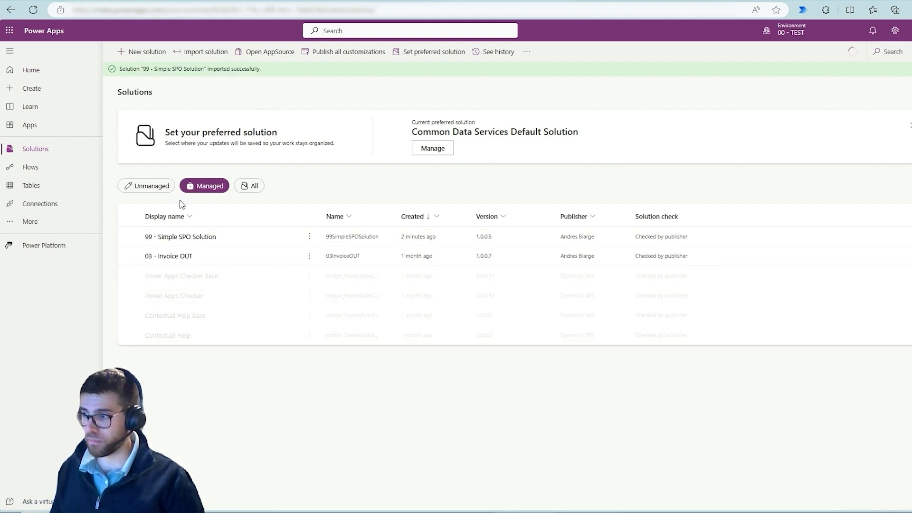
Delete the managed 99 - Simple SPO Solution from the 00 - TEST environment and confirm the deletion.
{"action": "left_click", "coordinate": [129, 237]}
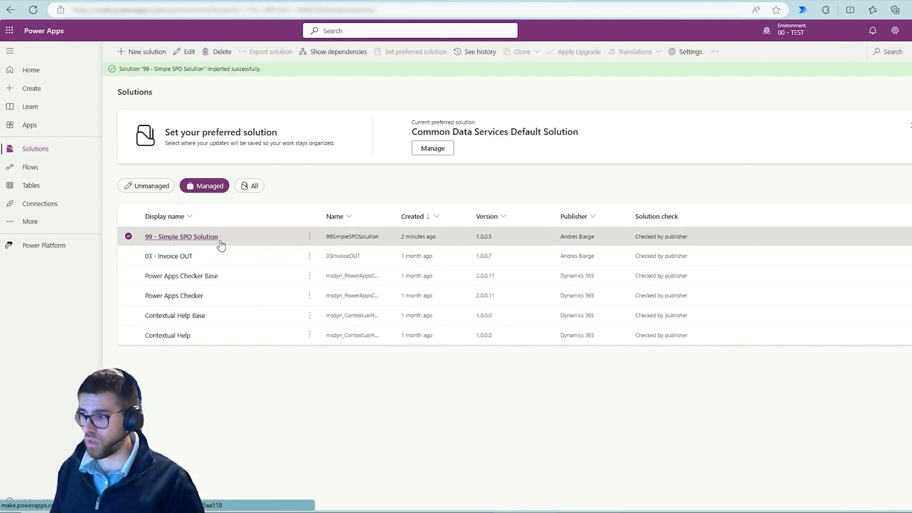
{"action": "left_click", "coordinate": [221, 52]}
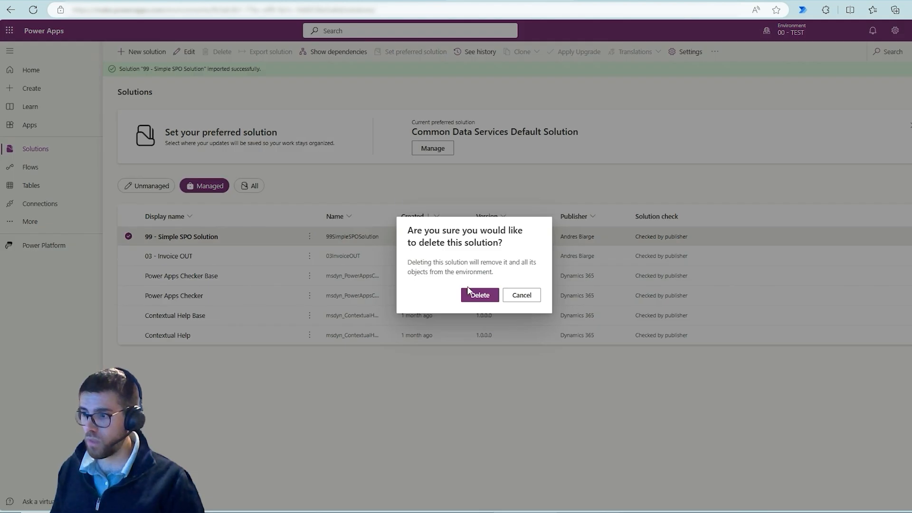
{"action": "left_click", "coordinate": [479, 297]}
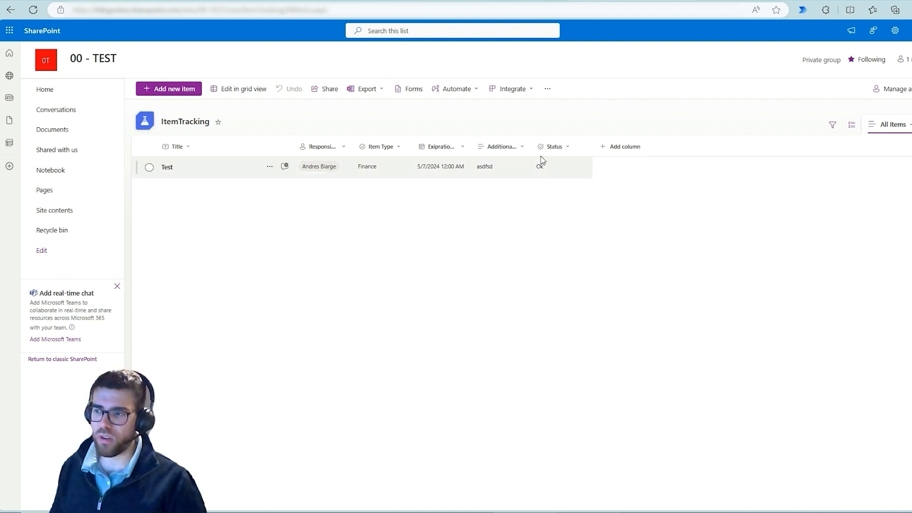
Switch to the 00 - TEST SharePoint site and delete the Status column from the ItemTracking list, confirming the removal.
{"action": "left_click", "coordinate": [554, 147]}
{"action": "left_click", "coordinate": [414, 211]}
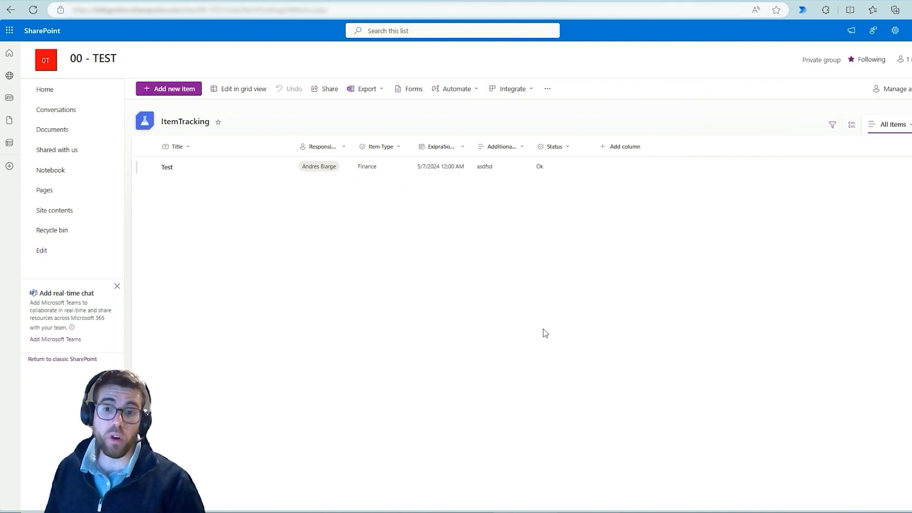
{"action": "left_click", "coordinate": [553, 147]}
{"action": "mouse_move", "coordinate": [565, 231]}
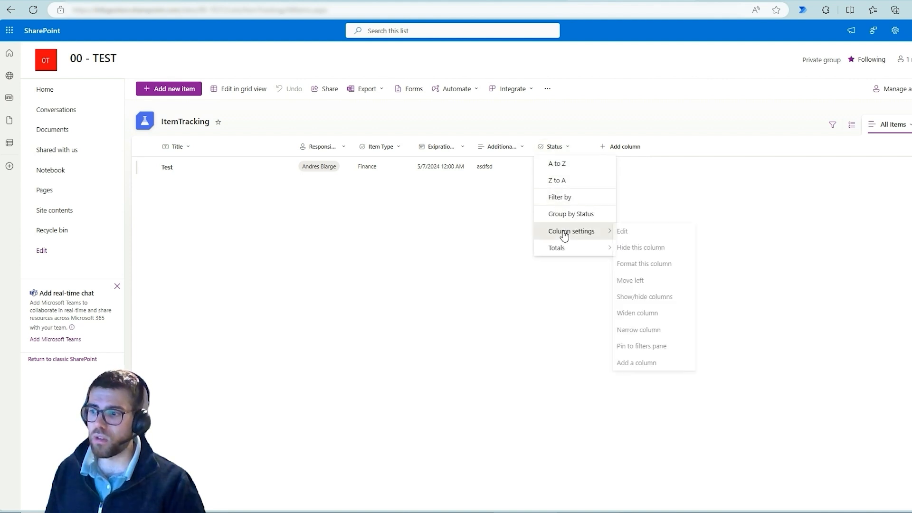
{"action": "left_click", "coordinate": [644, 233]}
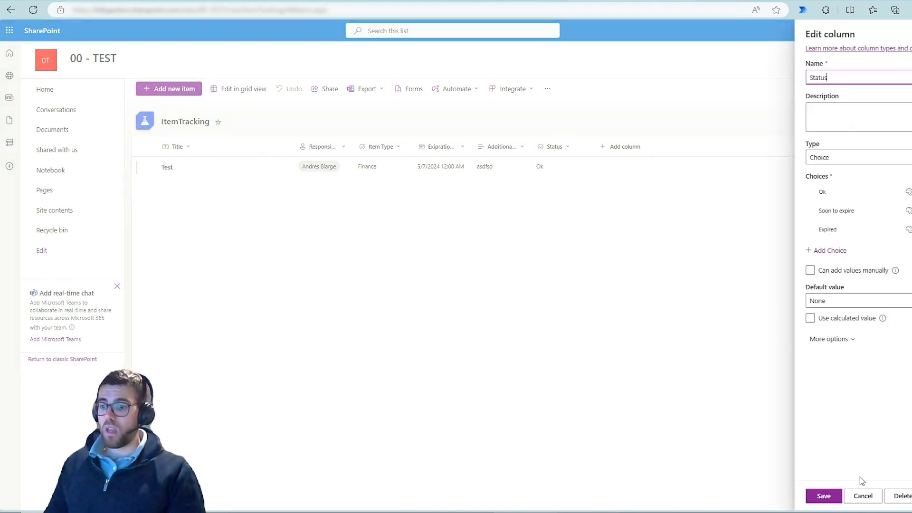
{"action": "left_click", "coordinate": [902, 501]}
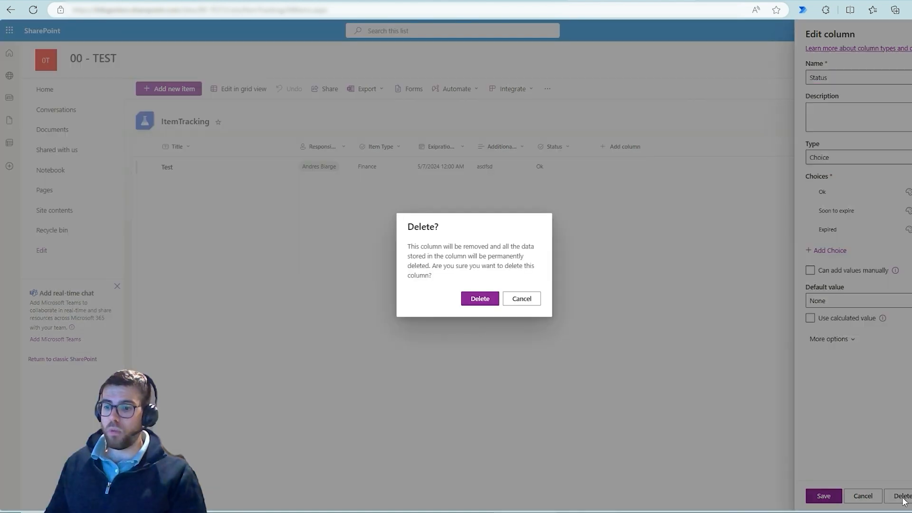
{"action": "left_click", "coordinate": [486, 304]}
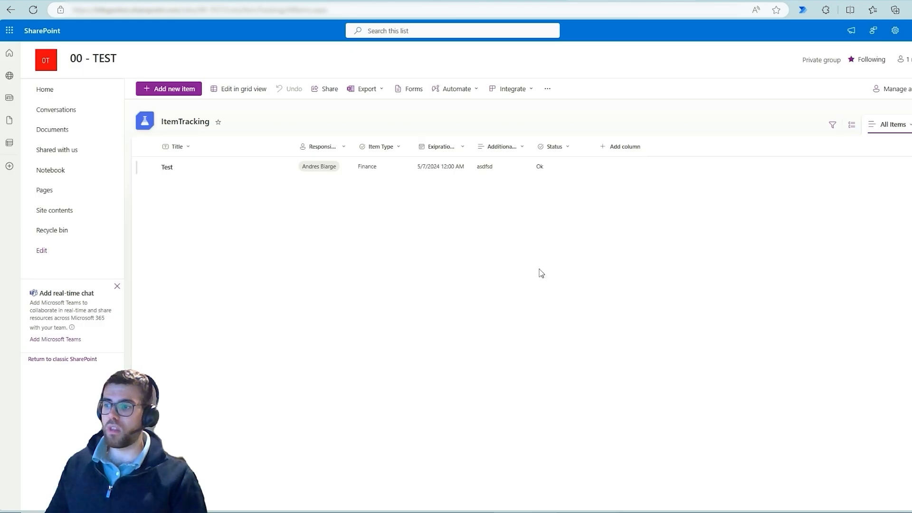
Start a new Choice column named Statuss in the ItemTracking list and set its first choice to Ok.
{"action": "left_click", "coordinate": [573, 154]}
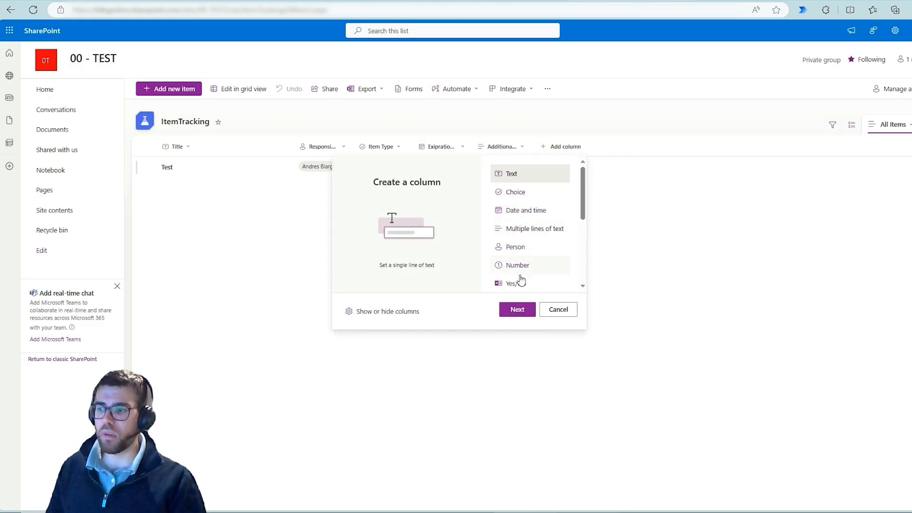
{"action": "scroll", "coordinate": [536, 246], "scroll_direction": "down", "scroll_amount": 1}
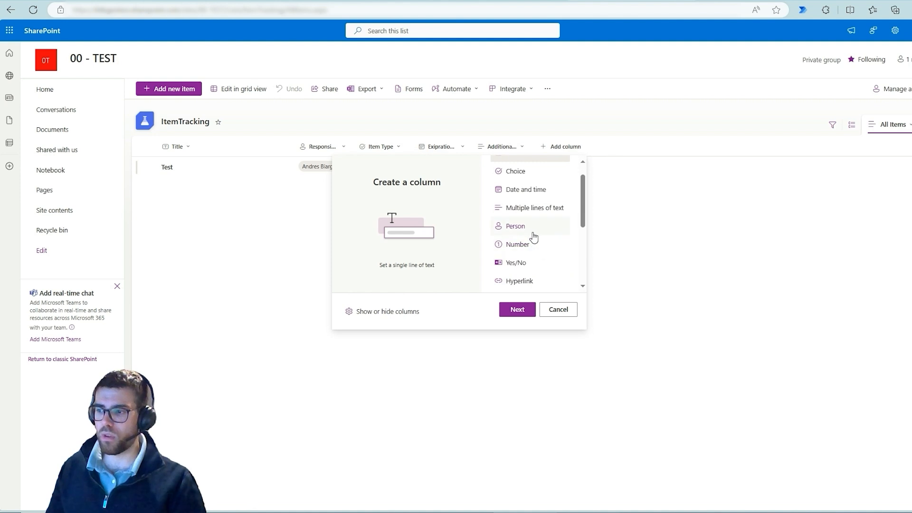
{"action": "scroll", "coordinate": [536, 233], "scroll_direction": "up", "scroll_amount": 1}
{"action": "left_click", "coordinate": [538, 194]}
{"action": "left_click", "coordinate": [517, 309]}
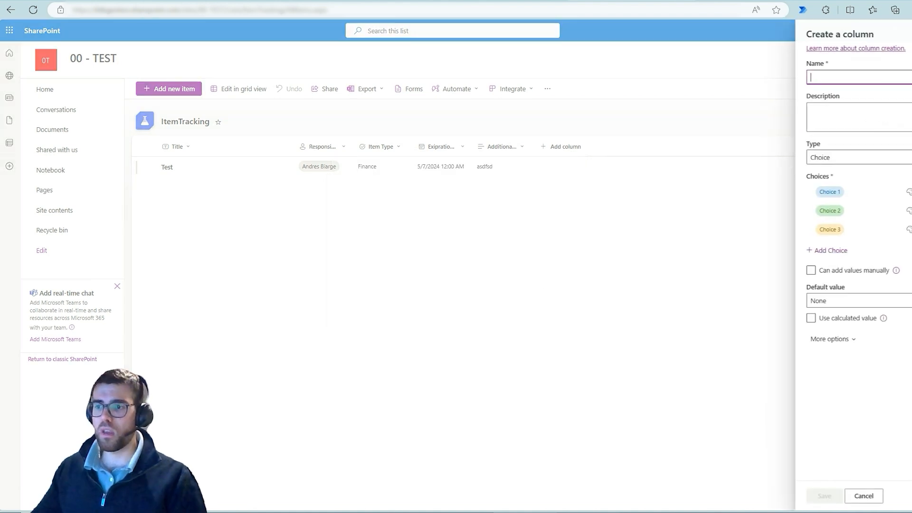
{"action": "type", "text": "Statuss"}
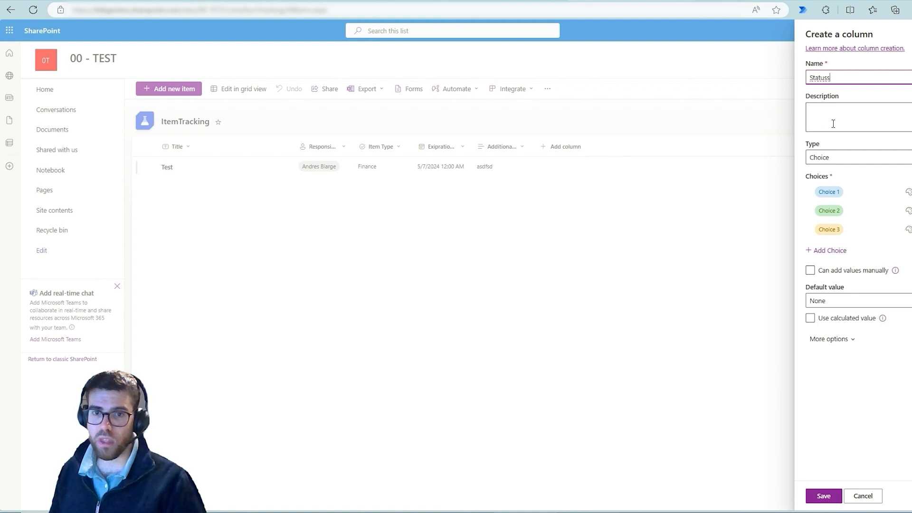
{"action": "left_click", "coordinate": [845, 191]}
{"action": "type", "text": "Ok"}
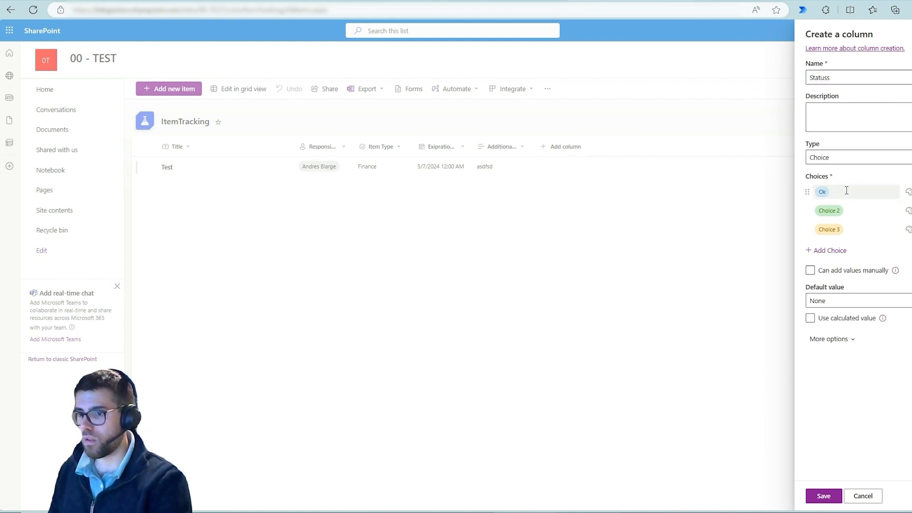
{"action": "key", "text": "Tab"}
Copy the second choice from the Status column of the 00 - DEV Item Tracking list and enter Soon to expire as the new column's second choice.
{"action": "left_click", "coordinate": [838, 212]}
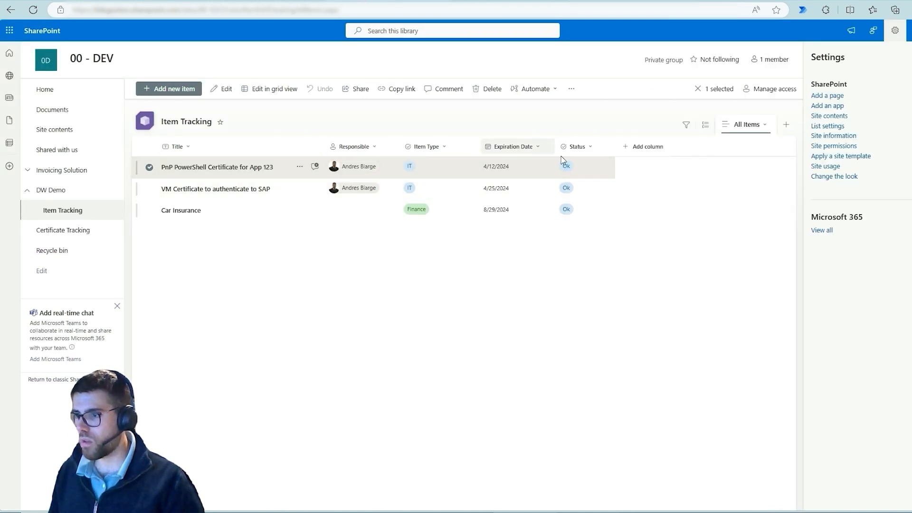
{"action": "left_click", "coordinate": [577, 146]}
{"action": "mouse_move", "coordinate": [594, 231]}
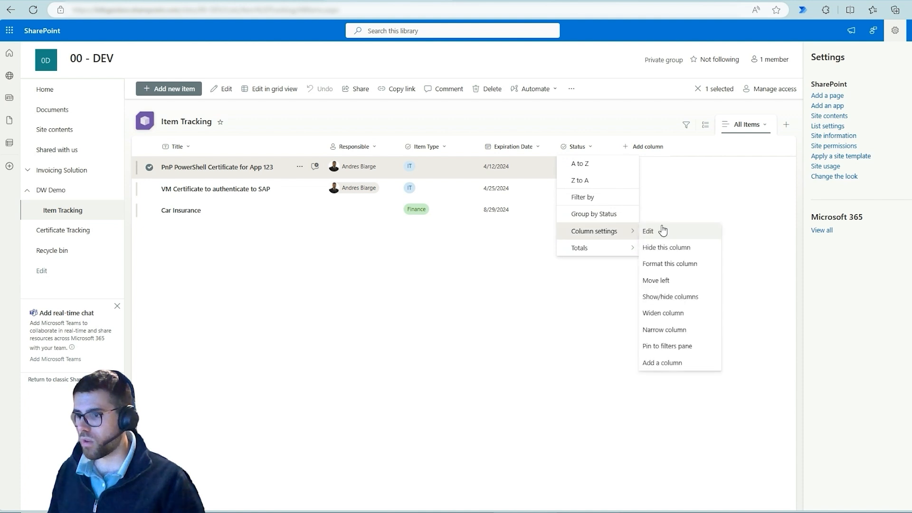
{"action": "left_click", "coordinate": [648, 231]}
{"action": "left_click", "coordinate": [843, 211]}
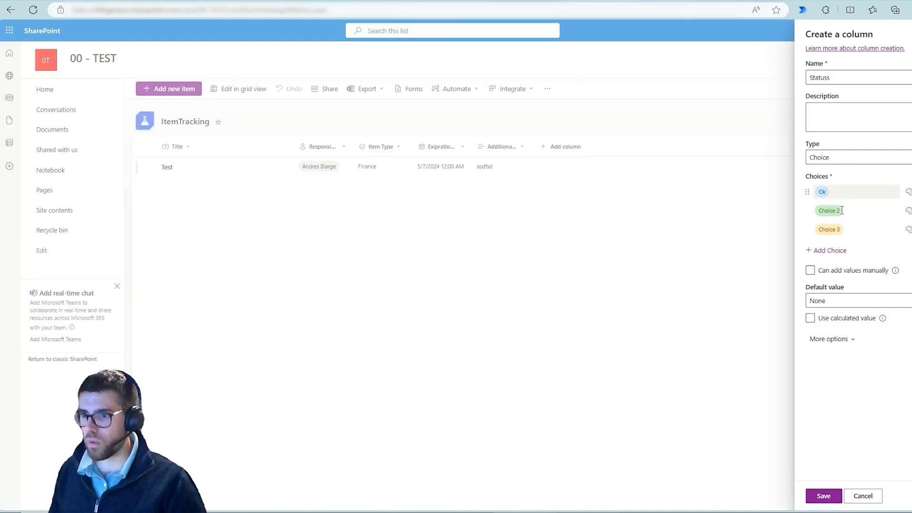
{"action": "left_click", "coordinate": [845, 211]}
{"action": "type", "text": "Soon to expire"}
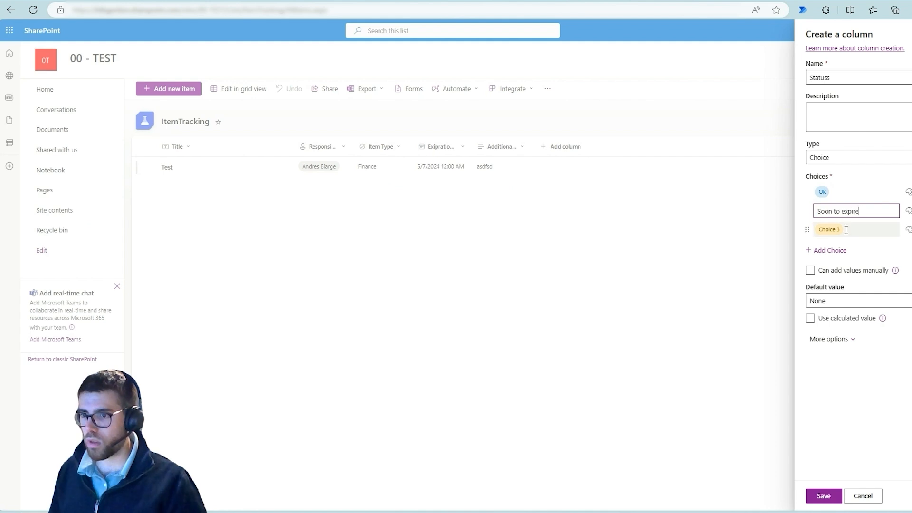
Set the new column's third choice to Expired and save the column.
{"action": "left_click", "coordinate": [845, 230]}
{"action": "type", "text": "Expired"}
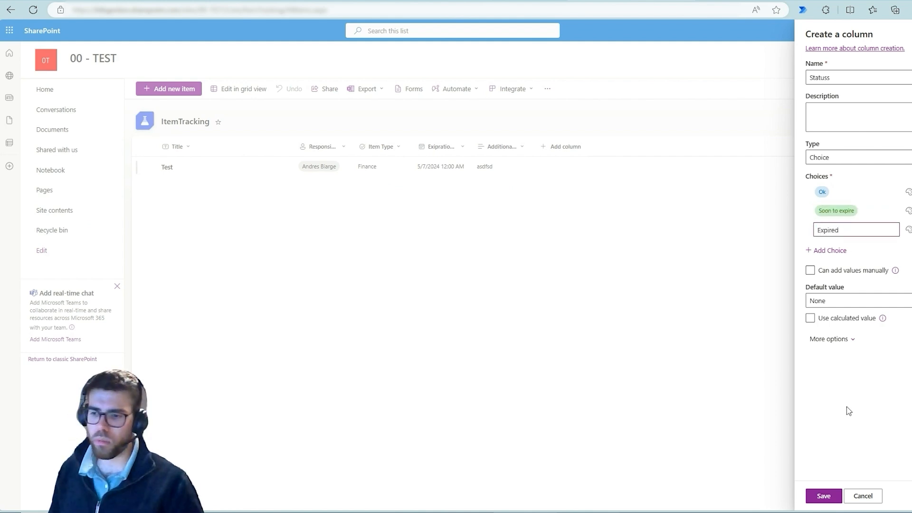
{"action": "left_click", "coordinate": [823, 495]}
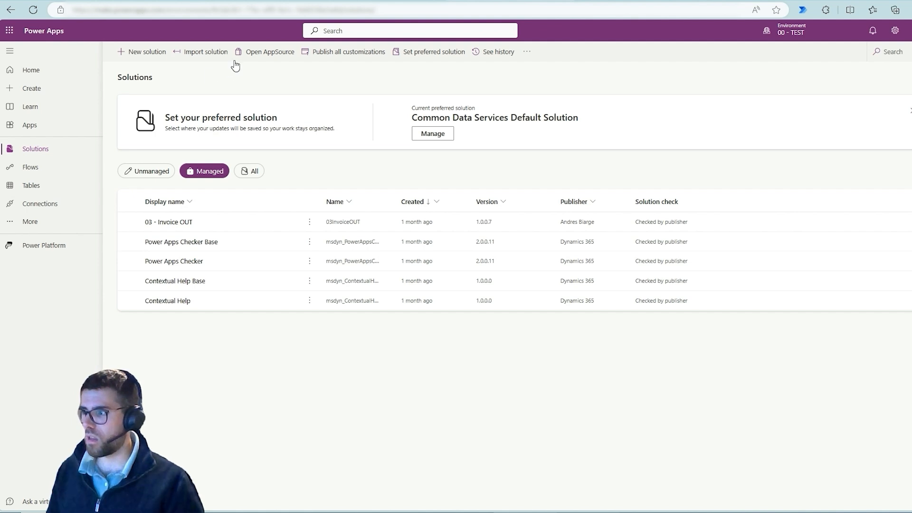
Return to Power Apps and import 99SimpleSPOSolution_1_0_0_5_managed.zip into the 00 - TEST environment.
{"action": "left_click", "coordinate": [198, 53]}
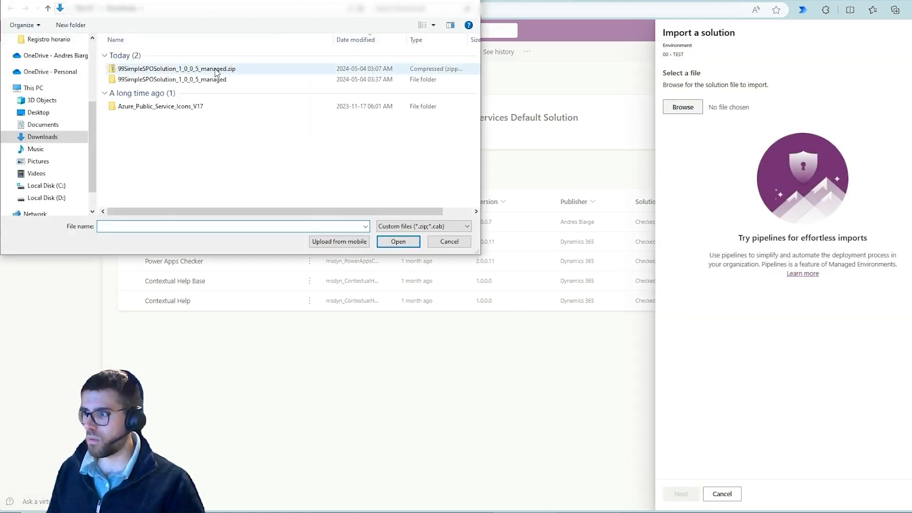
{"action": "left_click", "coordinate": [216, 69]}
{"action": "double_click", "coordinate": [216, 70]}
{"action": "left_click", "coordinate": [680, 495]}
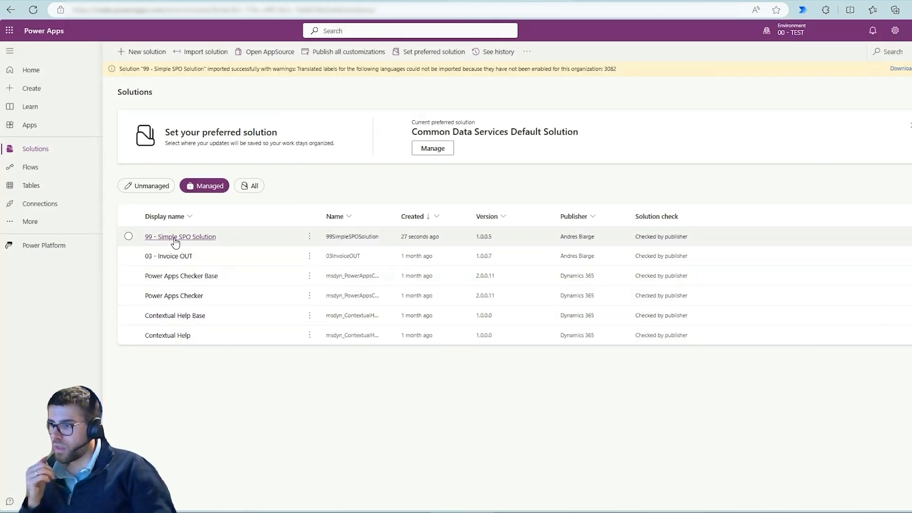
Open the details page of the Notify of renewal date < 10 days cloud flow from the imported 99 - Simple SPO Solution.
{"action": "left_click", "coordinate": [175, 241]}
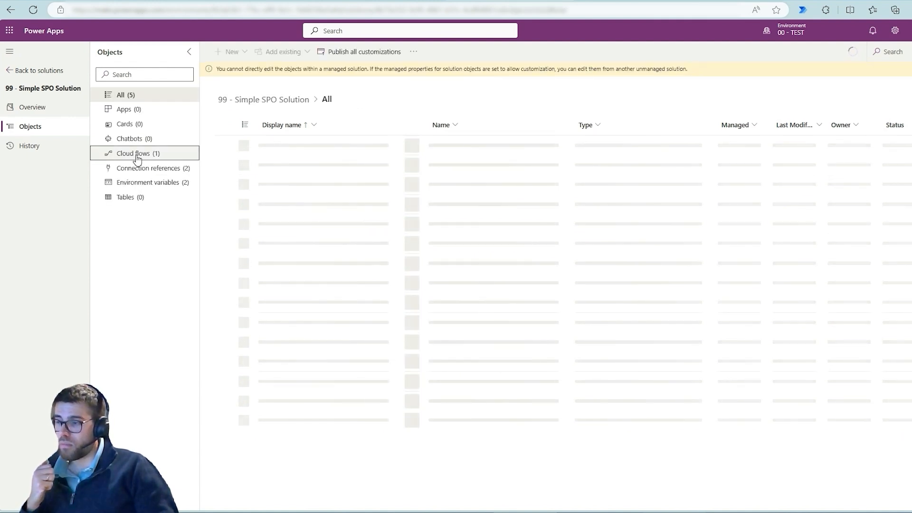
{"action": "left_click", "coordinate": [136, 154]}
{"action": "left_click", "coordinate": [368, 148]}
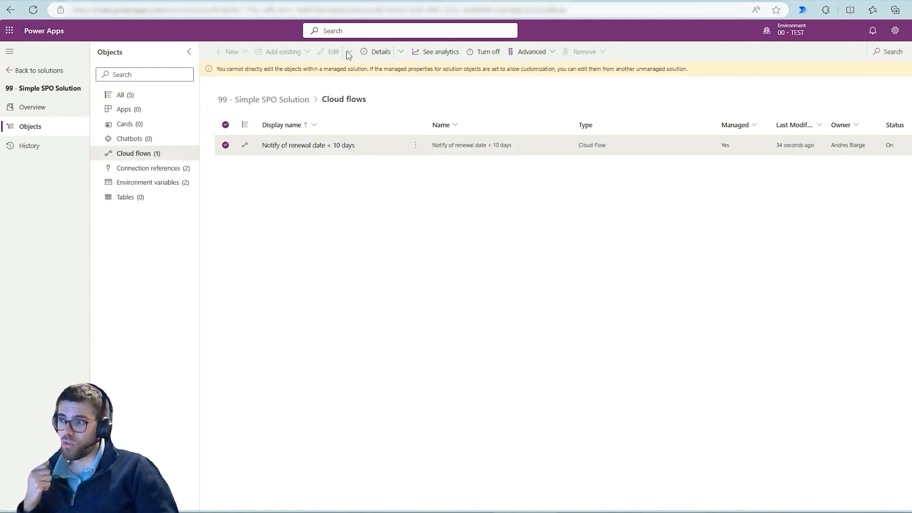
{"action": "left_click", "coordinate": [400, 54]}
{"action": "left_click", "coordinate": [398, 86]}
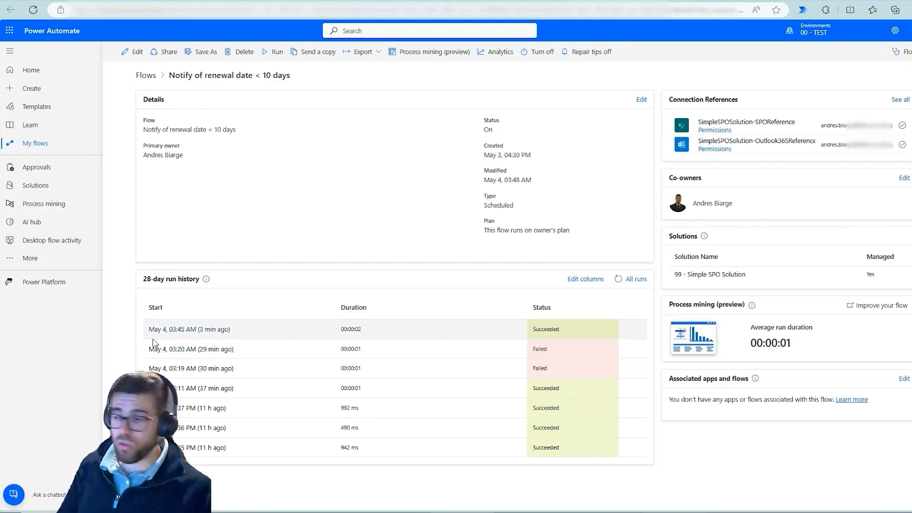
Box the flow's 28-day run history, circle the adjacent Failed entries in blue, and clear the markings.
{"action": "left_click_drag", "start_coordinate": [129, 319], "coordinate": [612, 454]}
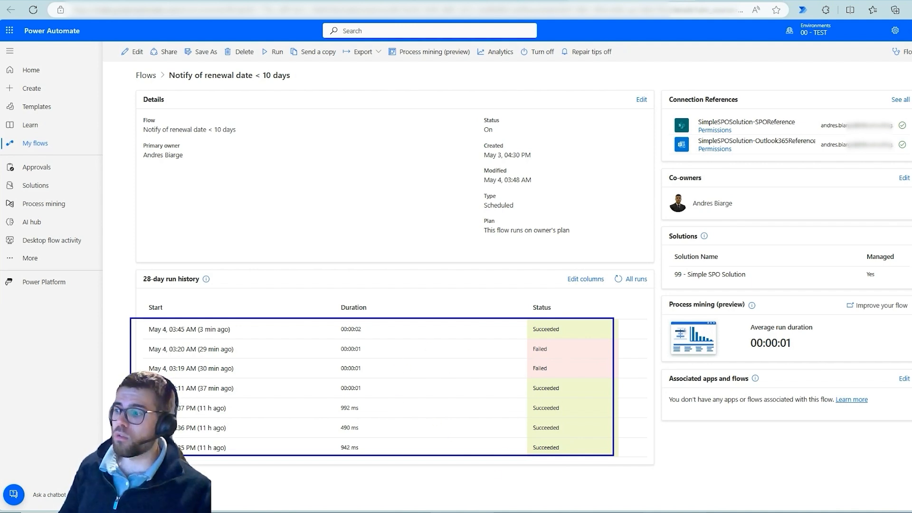
{"action": "mouse_move", "coordinate": [537, 338]}
{"action": "left_mouse_down"}
{"action": "mouse_move", "coordinate": [527, 344]}
{"action": "mouse_move", "coordinate": [570, 364]}
{"action": "mouse_move", "coordinate": [538, 343]}
{"action": "left_mouse_up"}
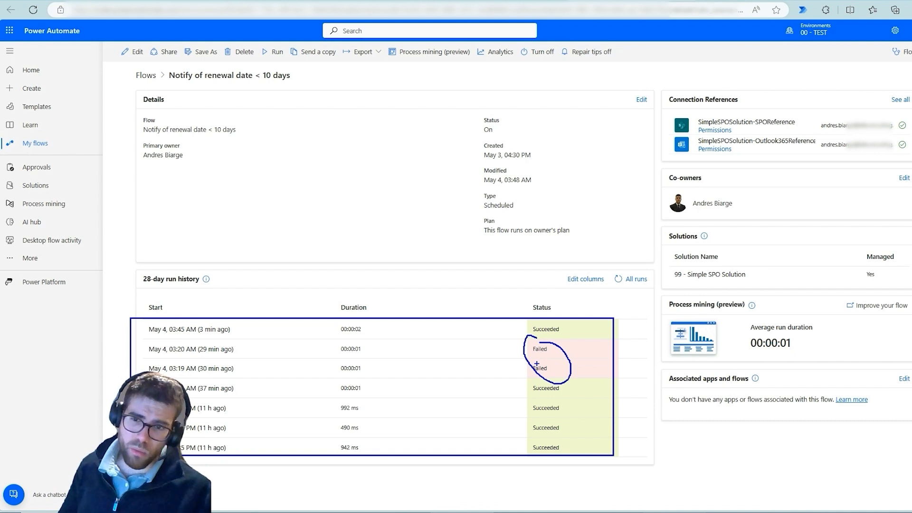
{"action": "key", "text": "Escape"}
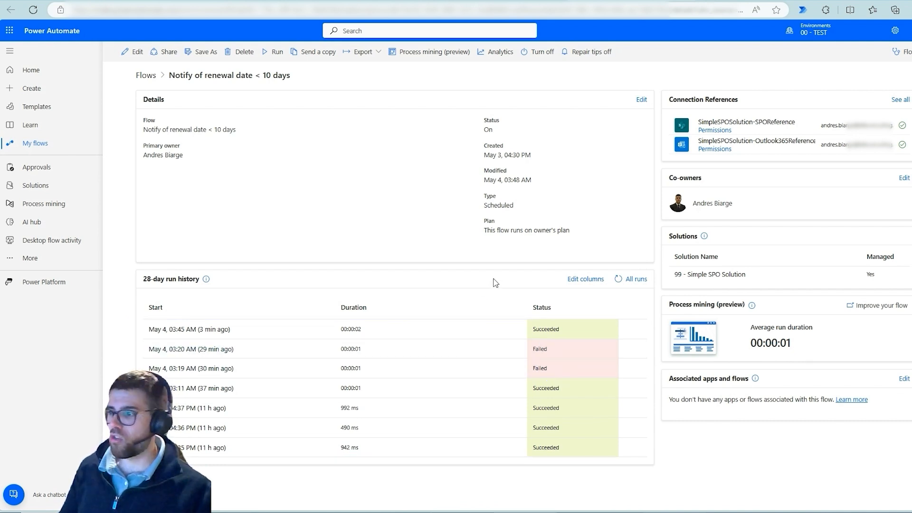
Run the Notify of renewal date < 10 days flow manually and refresh its run history.
{"action": "left_click", "coordinate": [275, 52]}
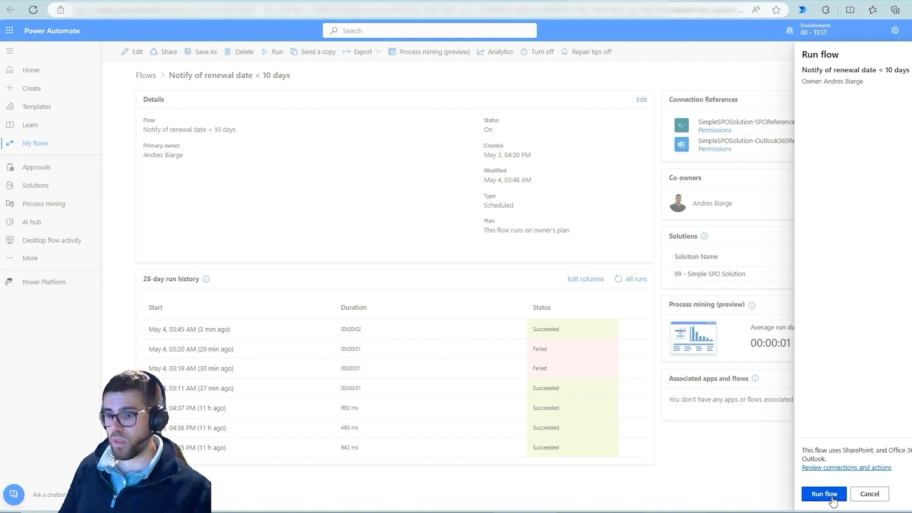
{"action": "left_click", "coordinate": [819, 494]}
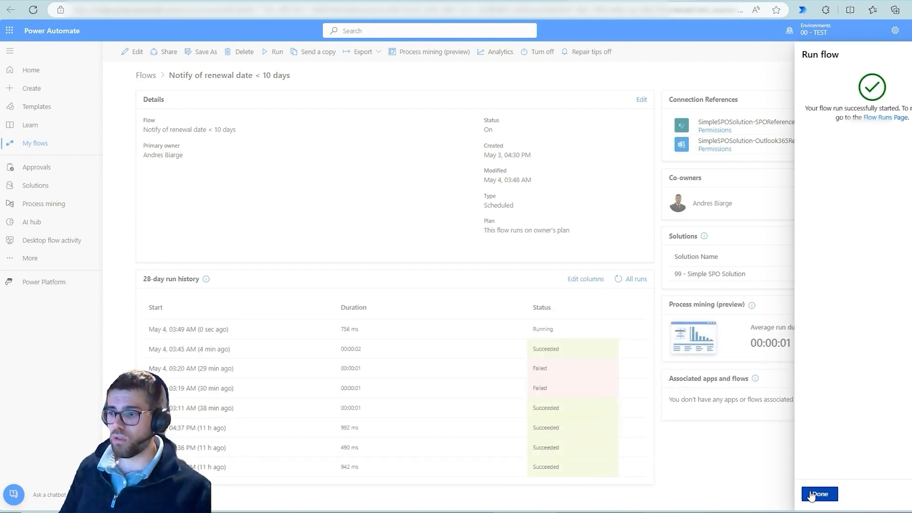
{"action": "left_click", "coordinate": [819, 493]}
{"action": "left_click", "coordinate": [617, 280]}
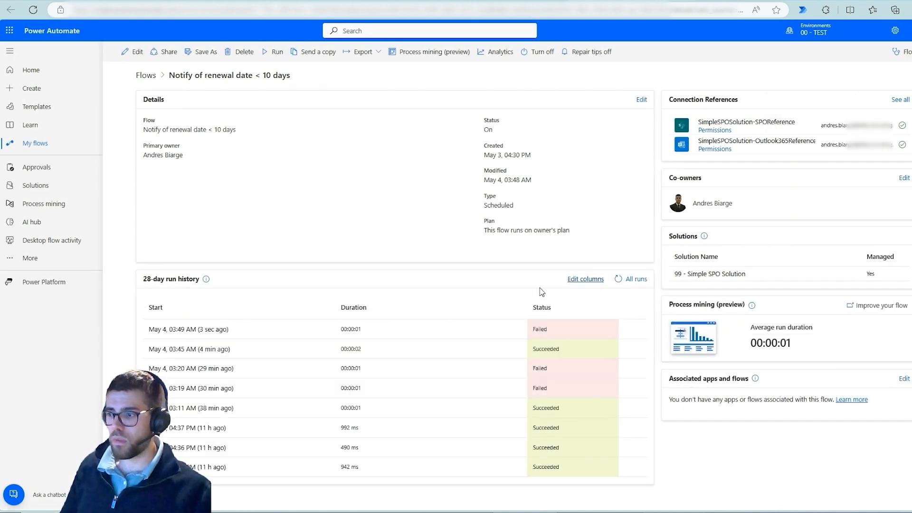
Open the newest run and examine its error details, highlighting the message about the Status field.
{"action": "left_click", "coordinate": [194, 329]}
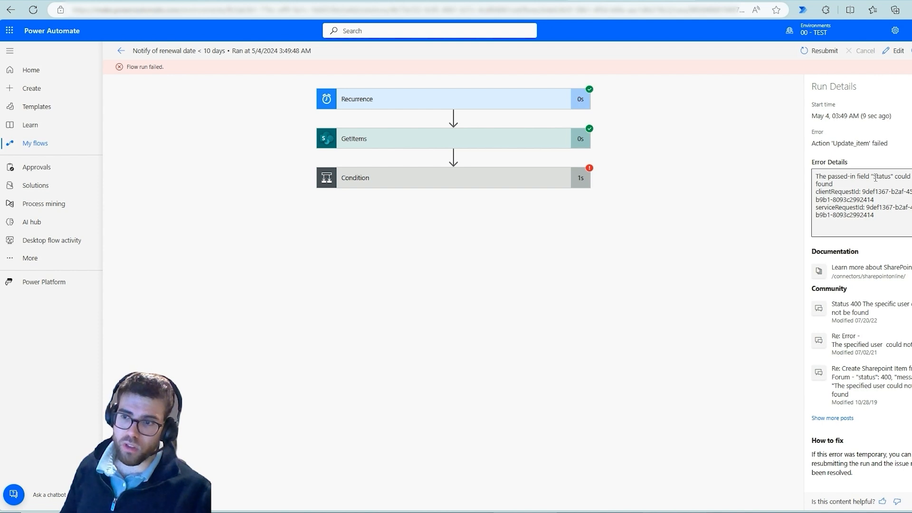
{"action": "left_click_drag", "start_coordinate": [849, 177], "coordinate": [832, 185]}
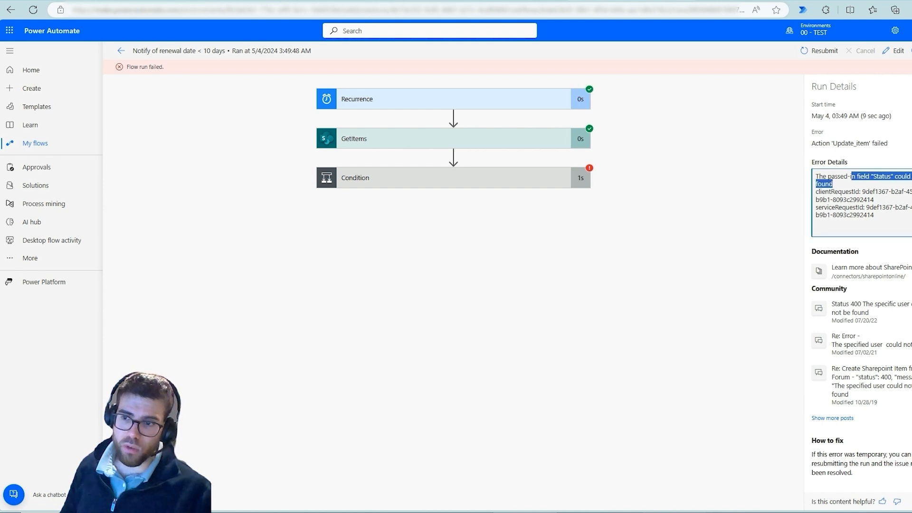
{"action": "left_click", "coordinate": [690, 285]}
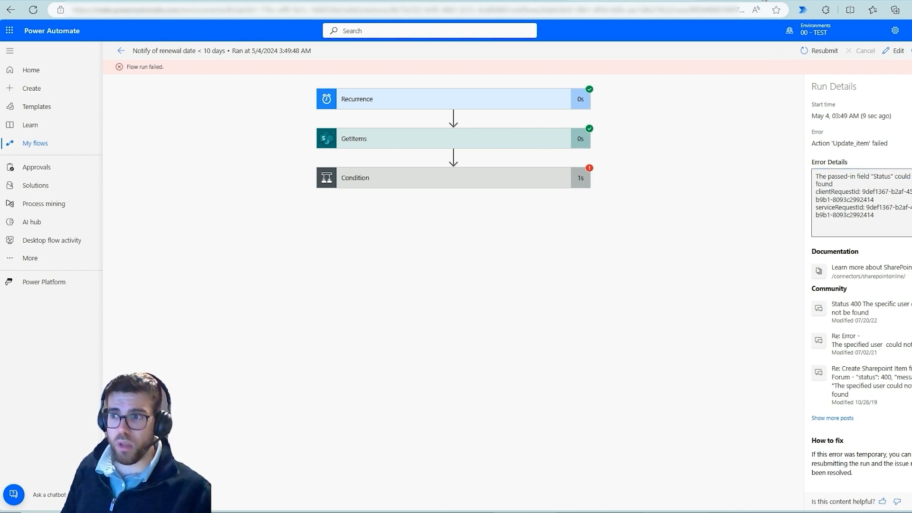
Switch to the ItemTracking list of the 00 - TEST SharePoint site, box the Statuss column in blue, and clear the marking.
{"action": "left_click", "coordinate": [763, 1]}
{"action": "key", "text": "ctrl+2"}
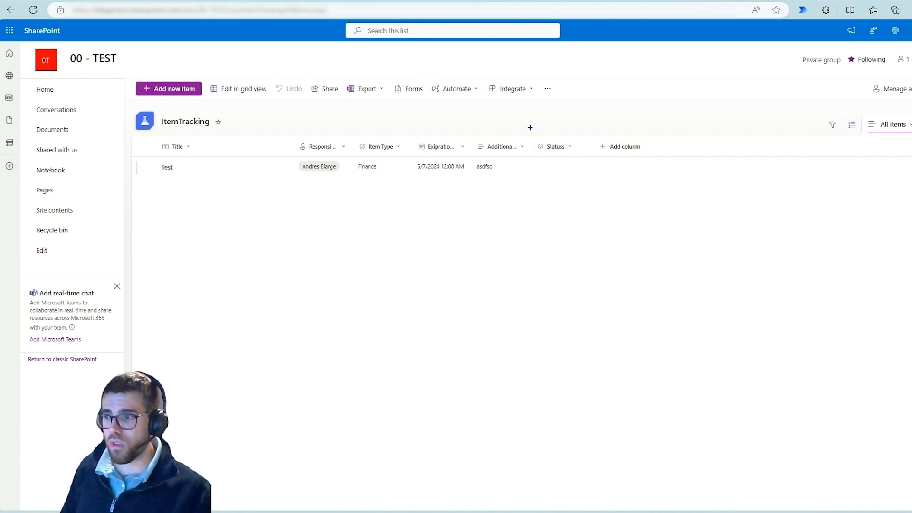
{"action": "left_click_drag", "start_coordinate": [530, 128], "coordinate": [583, 174]}
{"action": "key", "text": "Escape"}
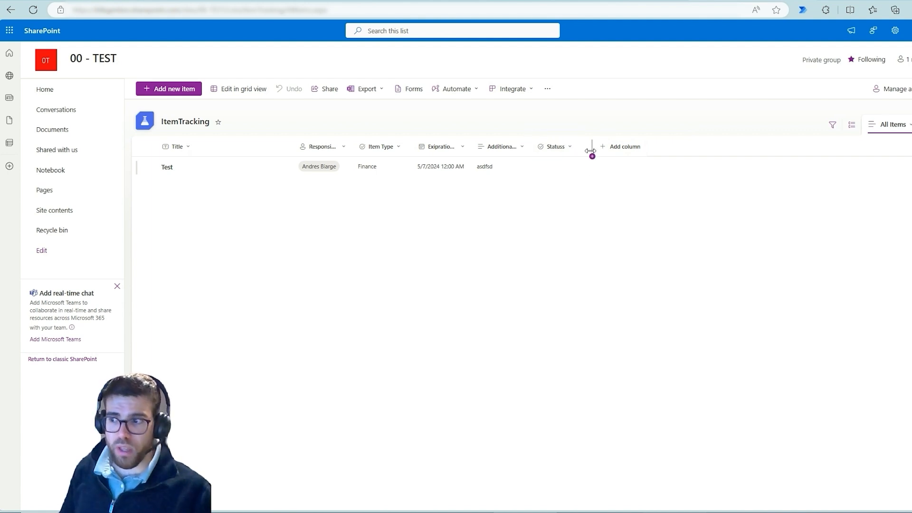
Rename the Statuss column of the ItemTracking list as Status and save the column.
{"action": "left_click", "coordinate": [567, 147]}
{"action": "mouse_move", "coordinate": [574, 233]}
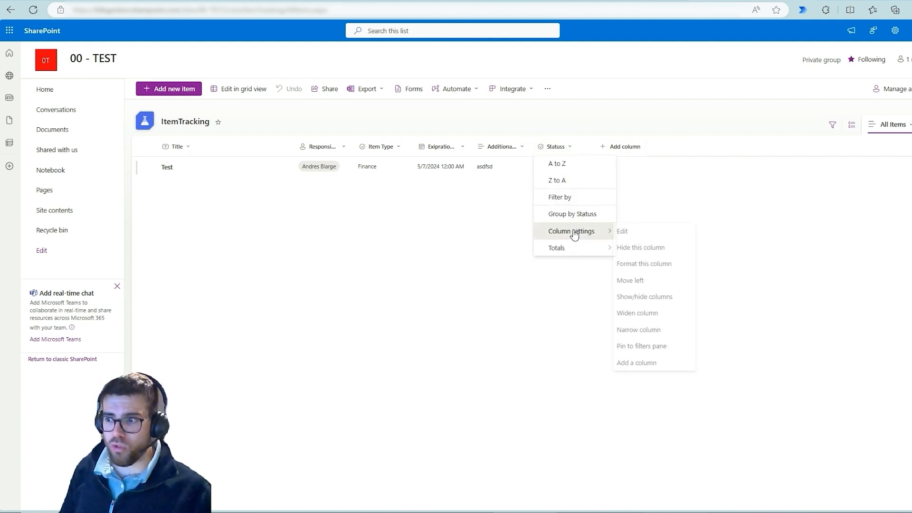
{"action": "left_click", "coordinate": [641, 232]}
{"action": "key", "text": "BackSpace"}
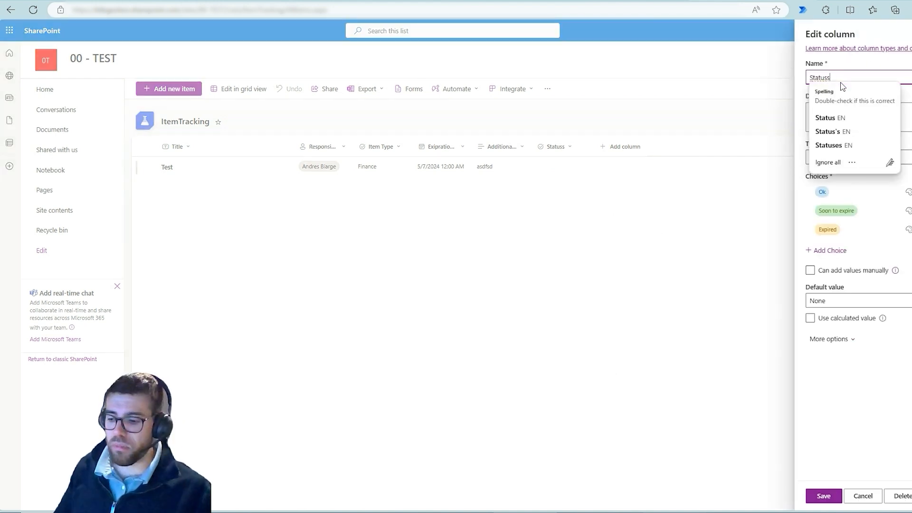
{"action": "left_click", "coordinate": [823, 496]}
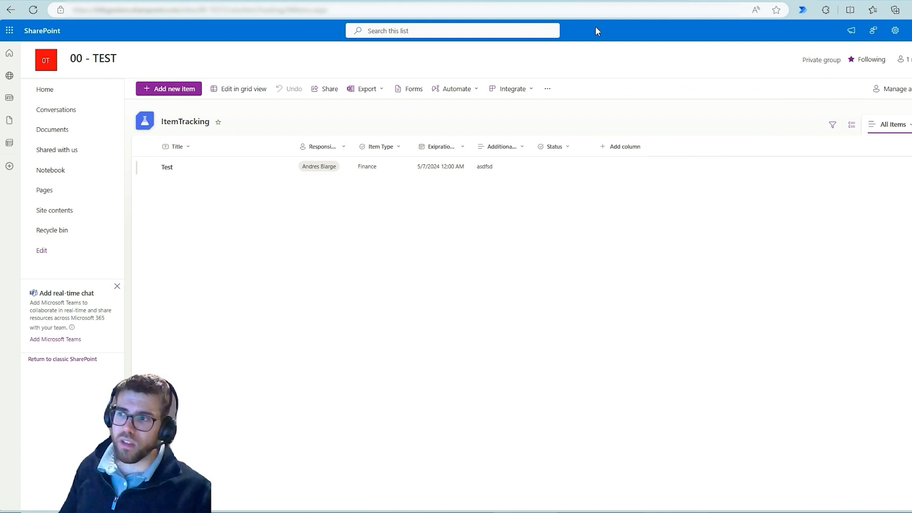
Switch to Power Automate, rerun the Notify of renewal date < 10 days flow, and open the newest run's error details.
{"action": "left_click", "coordinate": [629, 2]}
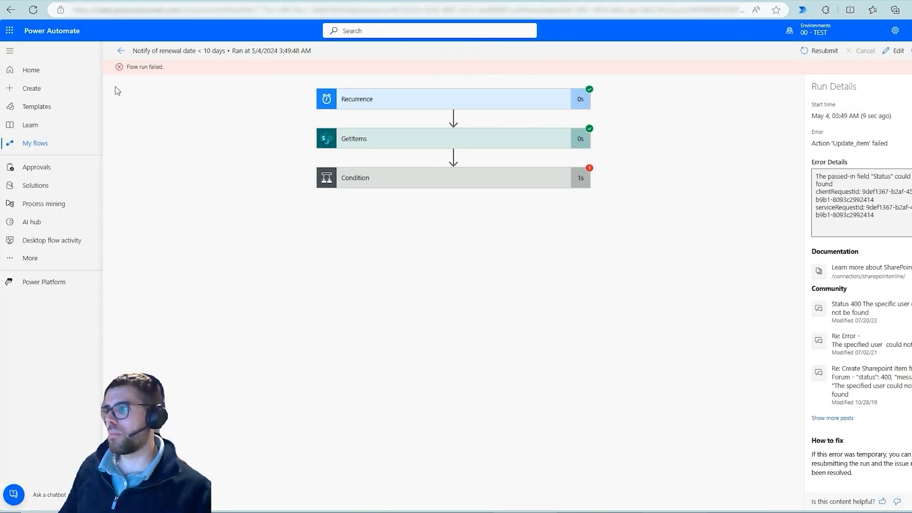
{"action": "left_click", "coordinate": [121, 51]}
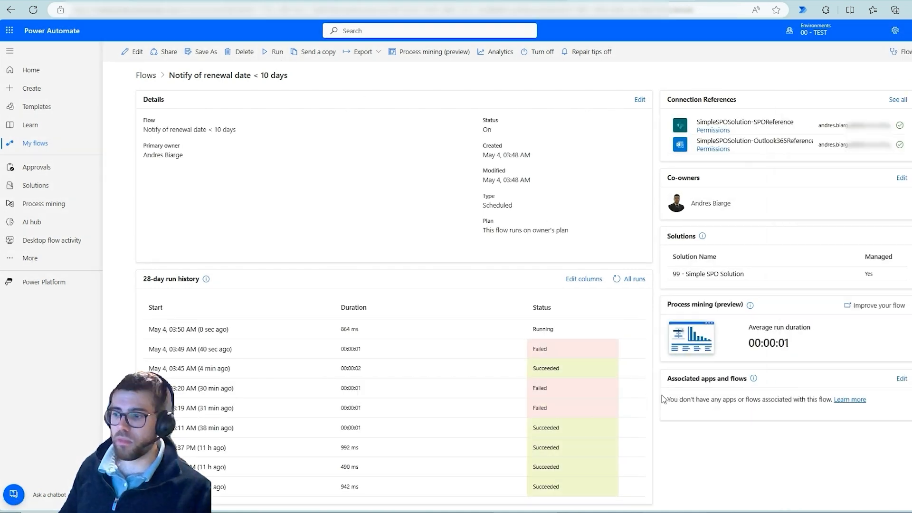
{"action": "left_click", "coordinate": [615, 281]}
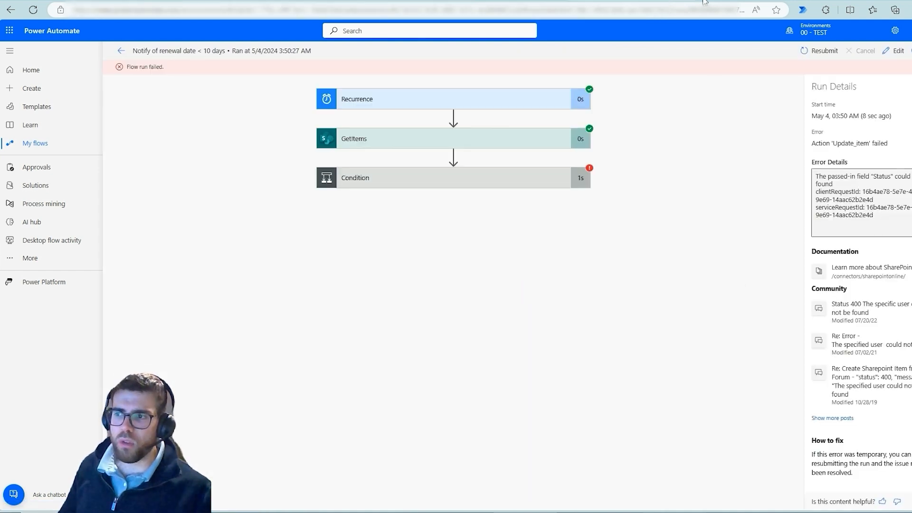
Switch to the ItemTracking list, reload it, and open the Status column from the list settings.
{"action": "left_click", "coordinate": [731, 0]}
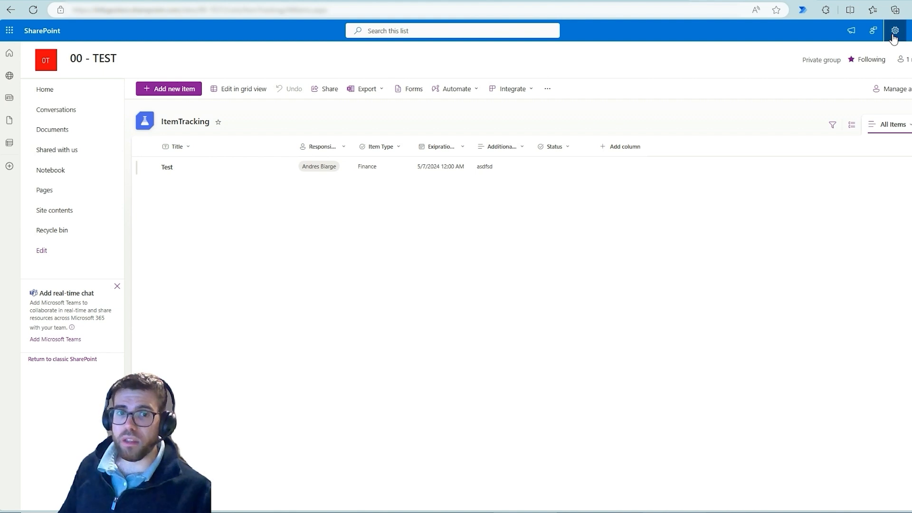
{"action": "left_click", "coordinate": [893, 36]}
{"action": "left_click", "coordinate": [828, 116]}
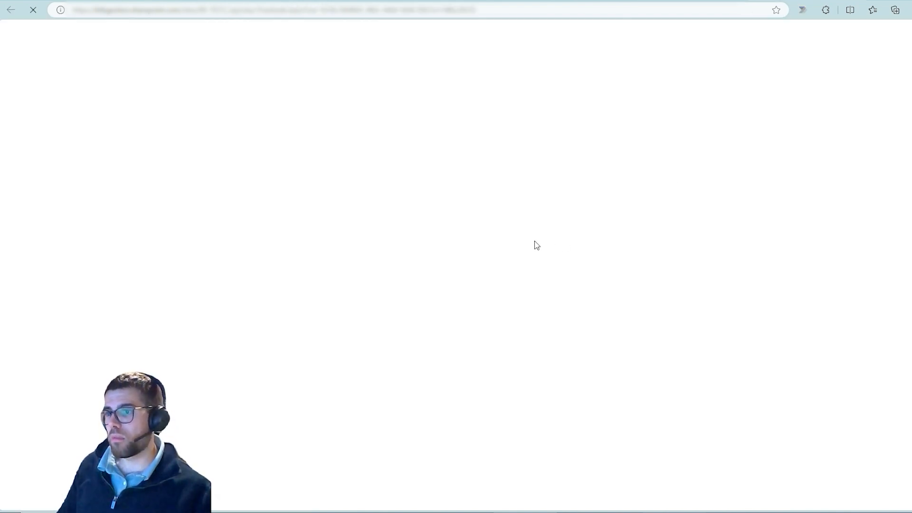
{"action": "left_click", "coordinate": [783, 1]}
{"action": "key", "text": "F5"}
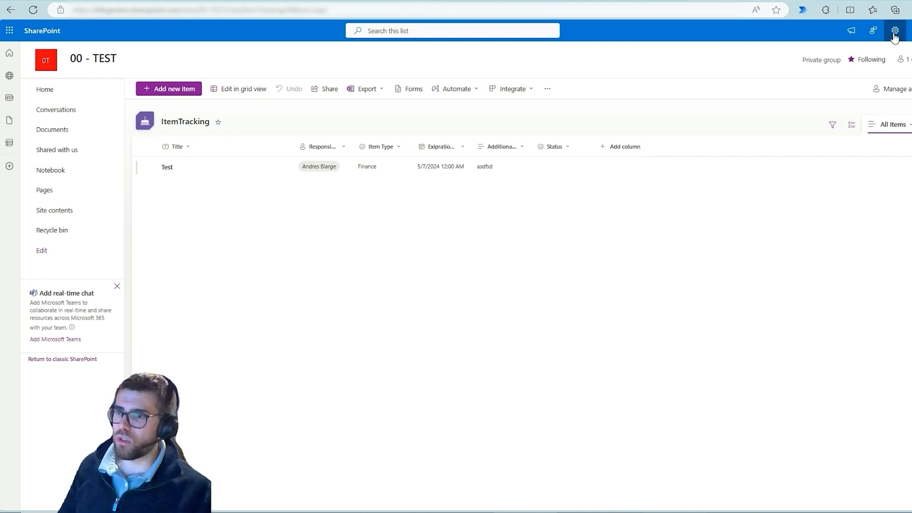
{"action": "left_click", "coordinate": [894, 31]}
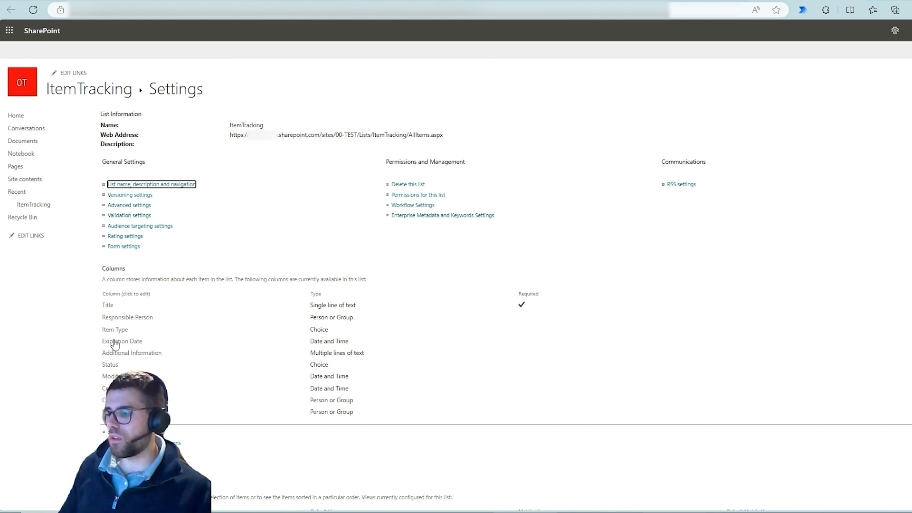
{"action": "left_click", "coordinate": [114, 368]}
Open the Status column's editing pane from the ItemTracking list view and select its name.
{"action": "left_click", "coordinate": [680, 1]}
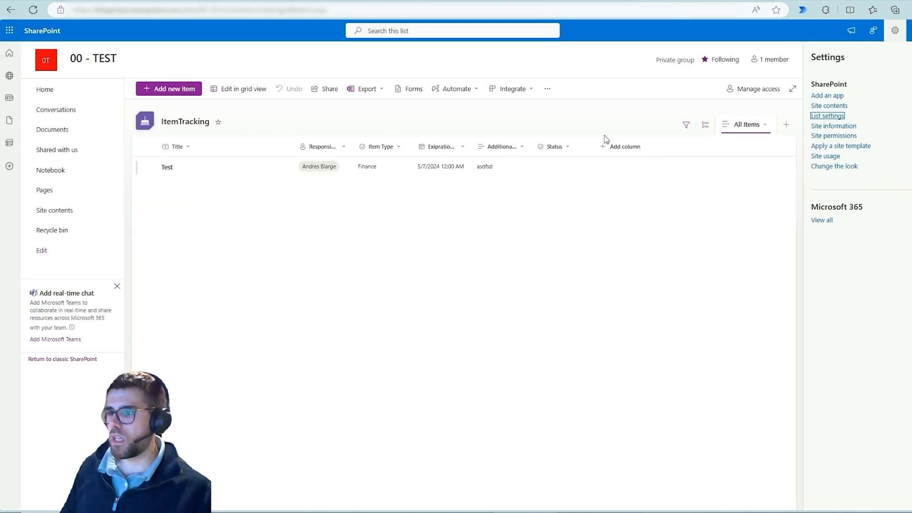
{"action": "left_click", "coordinate": [552, 146]}
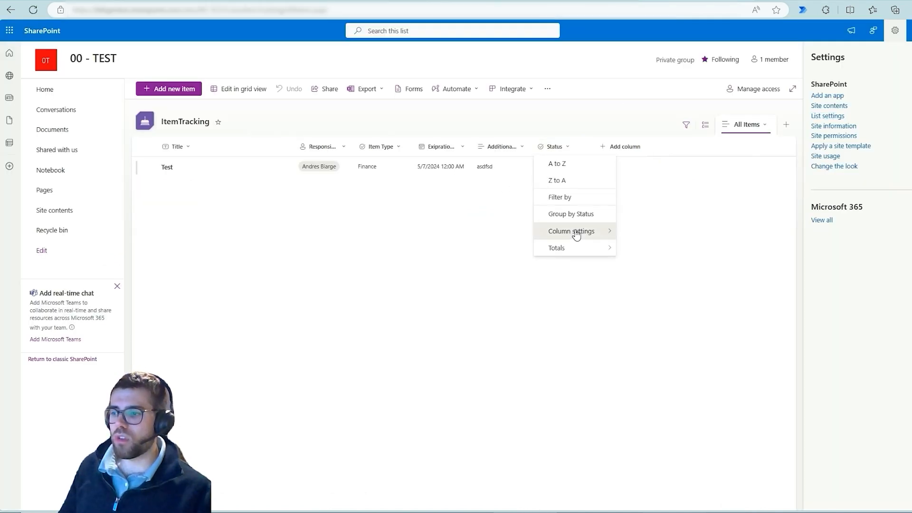
{"action": "mouse_move", "coordinate": [576, 234]}
{"action": "left_click", "coordinate": [642, 229]}
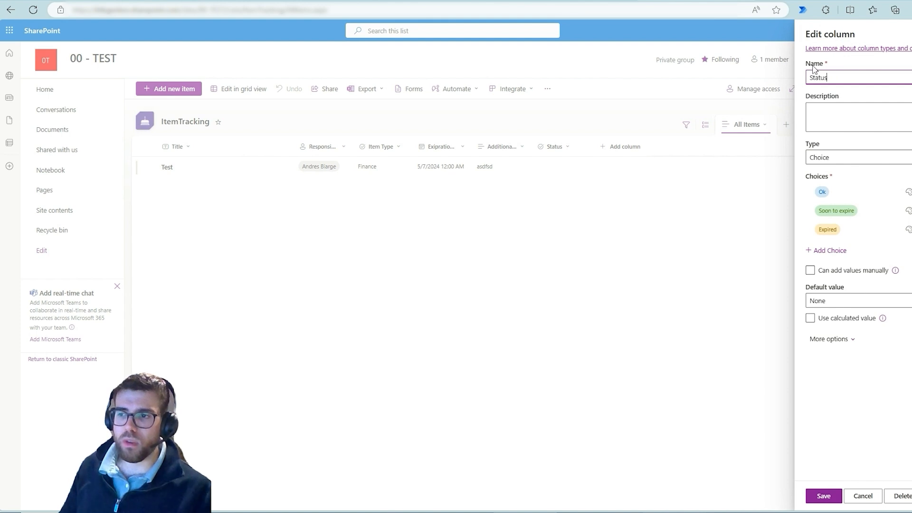
{"action": "double_click", "coordinate": [828, 79]}
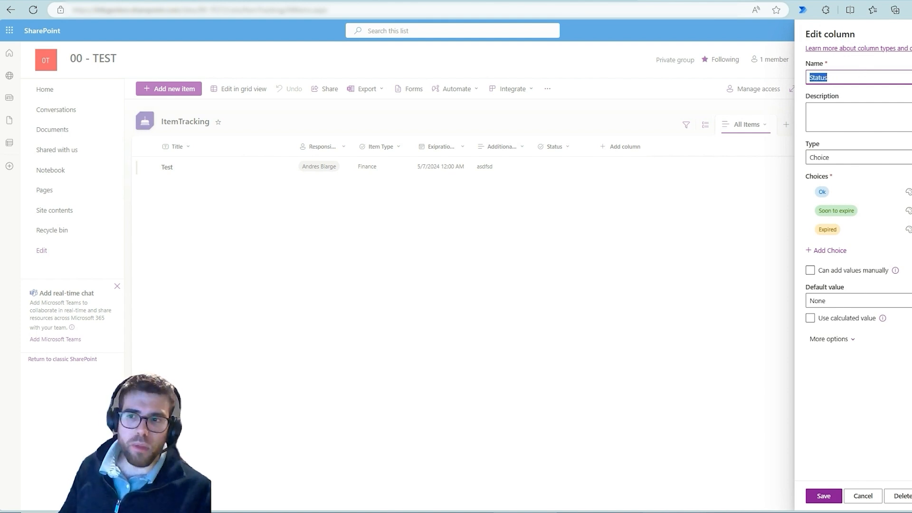
Reopen the Status column from list settings, mark Statuss in the URL and the column name in blue, and clear the markings.
{"action": "left_click", "coordinate": [779, 1]}
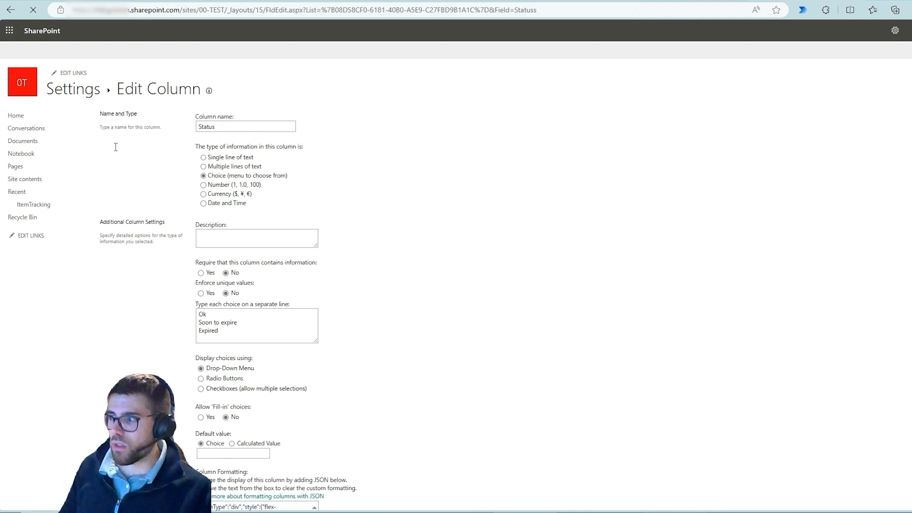
{"action": "left_click", "coordinate": [86, 95]}
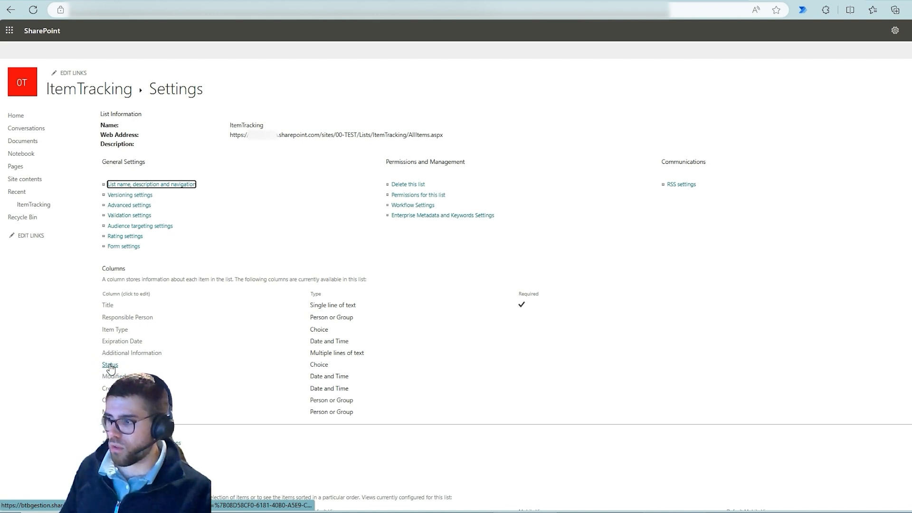
{"action": "left_click", "coordinate": [110, 365]}
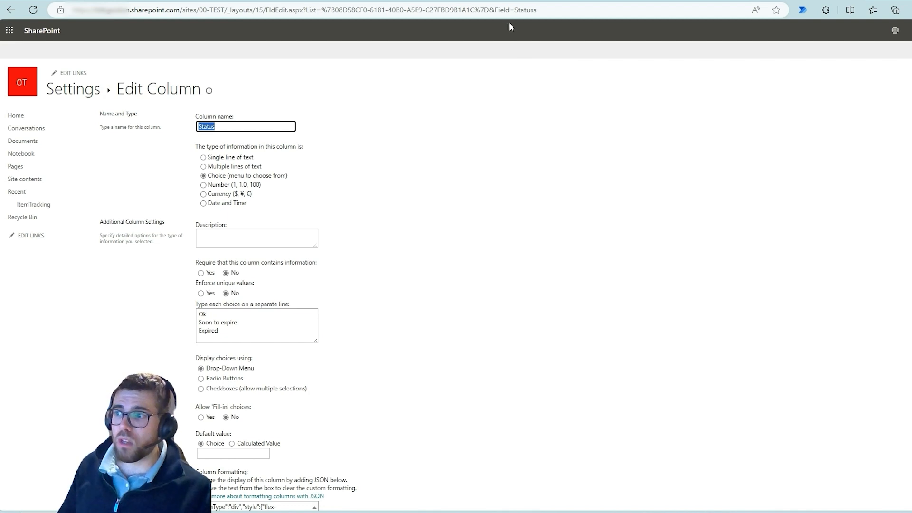
{"action": "left_click_drag", "start_coordinate": [509, 5], "coordinate": [545, 27]}
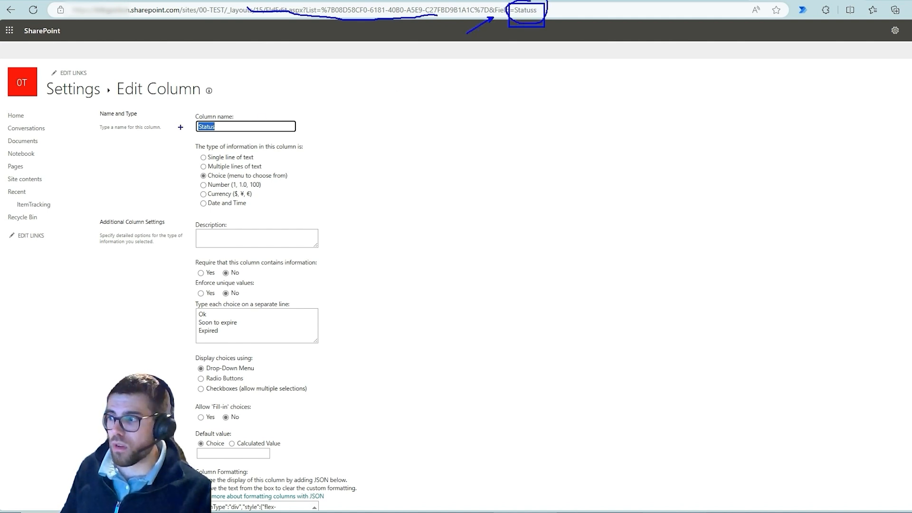
{"action": "left_click_drag", "start_coordinate": [199, 129], "coordinate": [234, 138]}
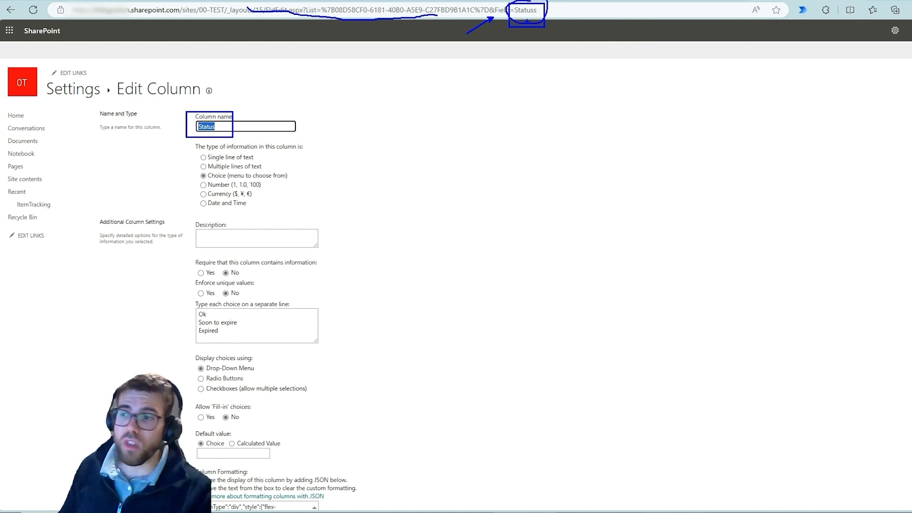
{"action": "key", "text": "Escape"}
Highlight the internal field name Statuss in the page URL and compare it with the displayed column name.
{"action": "double_click", "coordinate": [514, 14]}
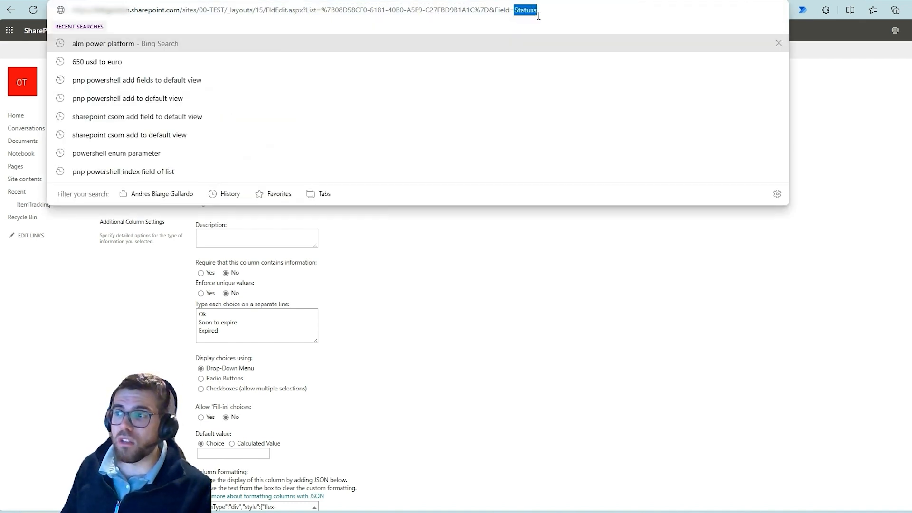
{"action": "left_click", "coordinate": [507, 245]}
{"action": "mouse_move", "coordinate": [225, 129]}
{"action": "left_mouse_down"}
{"action": "mouse_move", "coordinate": [190, 133]}
{"action": "mouse_move", "coordinate": [248, 136]}
{"action": "left_mouse_up"}
{"action": "key", "text": "ctrl+2"}
{"action": "key", "text": "Escape"}
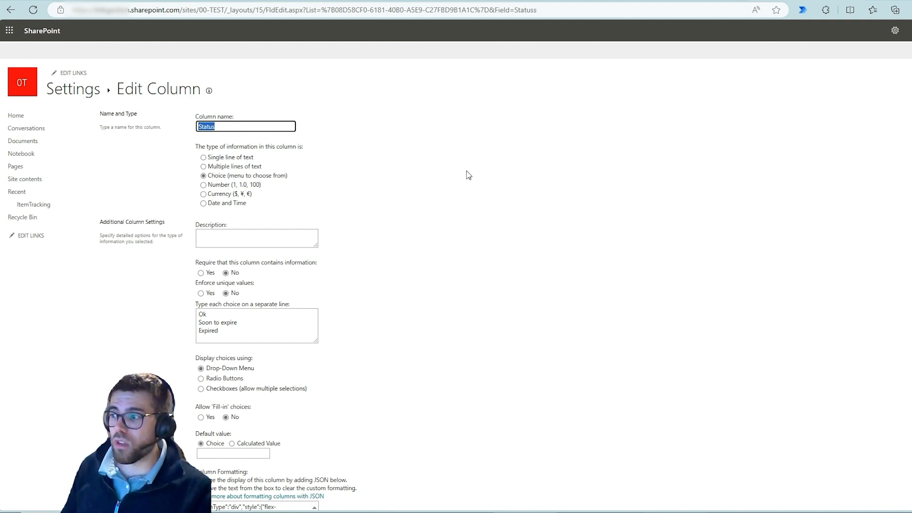
{"action": "left_click", "coordinate": [469, 176]}
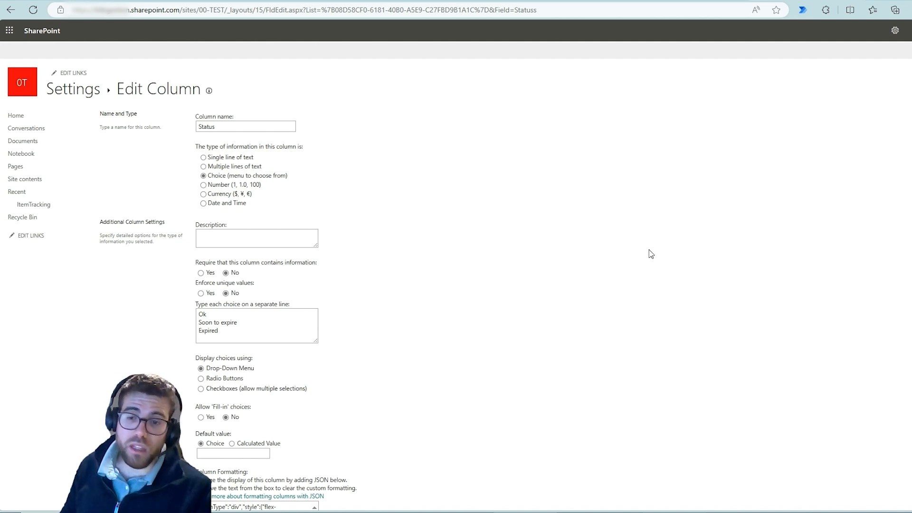
Return to the ItemTracking list, cancel the column edit, and close the settings pane.
{"action": "left_click", "coordinate": [673, 1]}
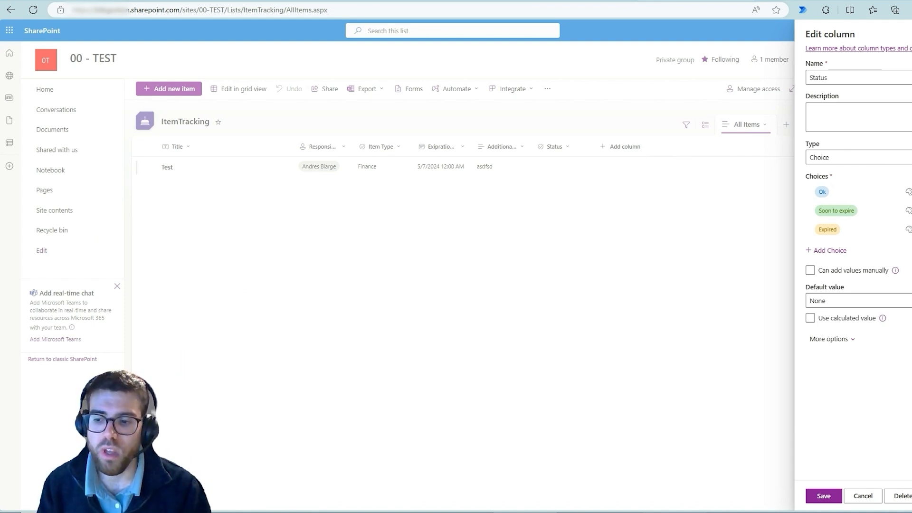
{"action": "left_click", "coordinate": [865, 496]}
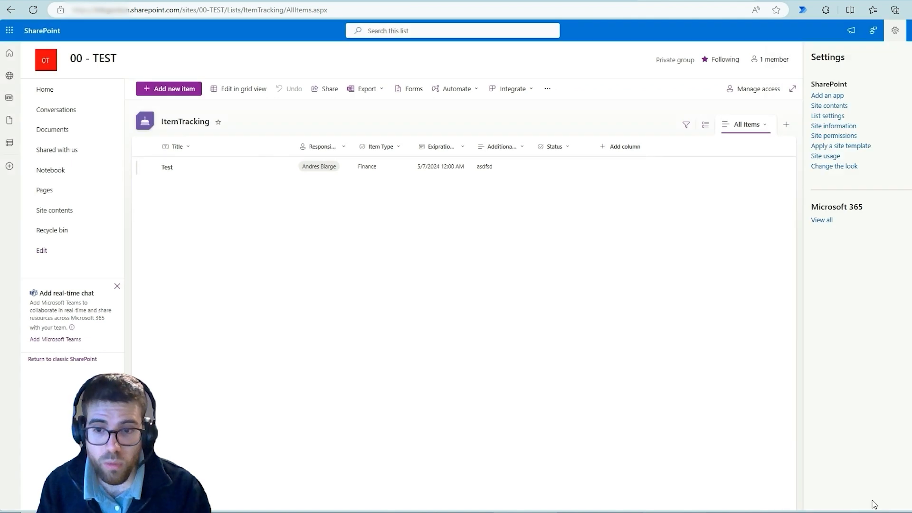
{"action": "left_click", "coordinate": [910, 57]}
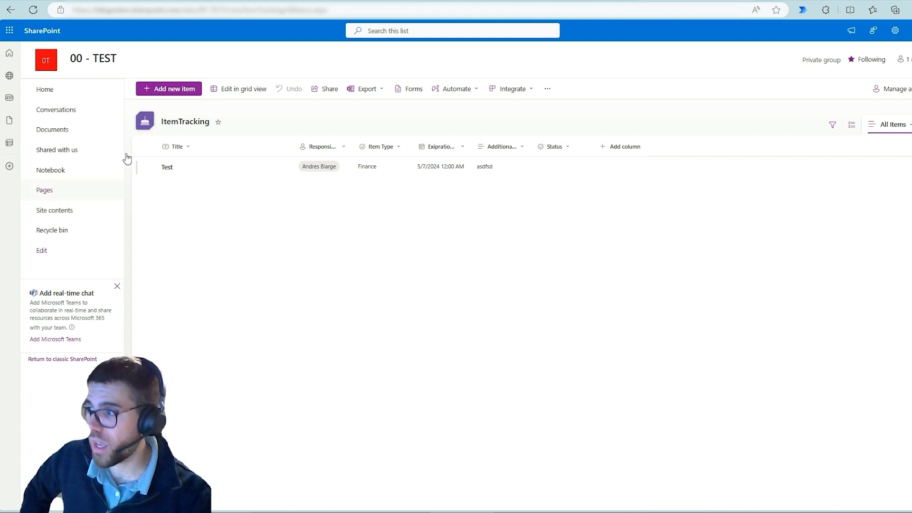
Open the tables of the 99 - Simple Dataverse Solution in Power Apps, box the Tables category in blue, and clear the marking.
{"action": "left_click", "coordinate": [239, 0]}
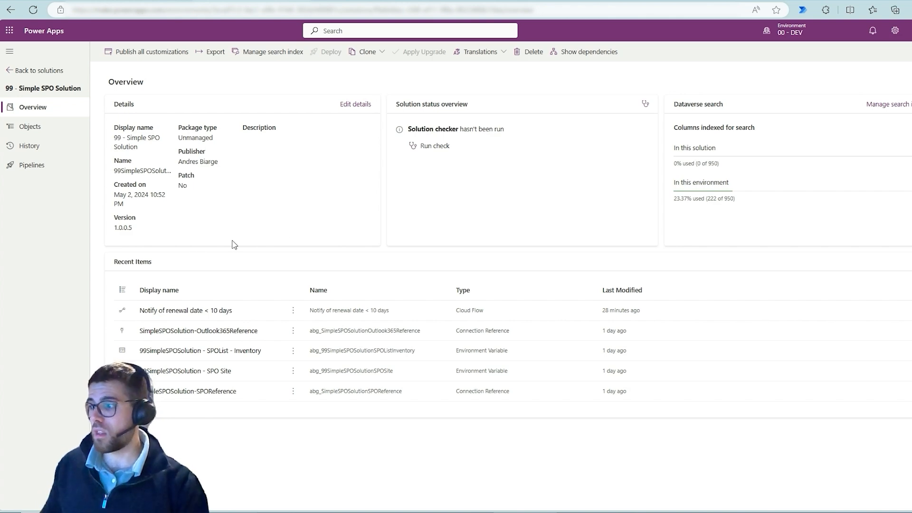
{"action": "left_click", "coordinate": [49, 71]}
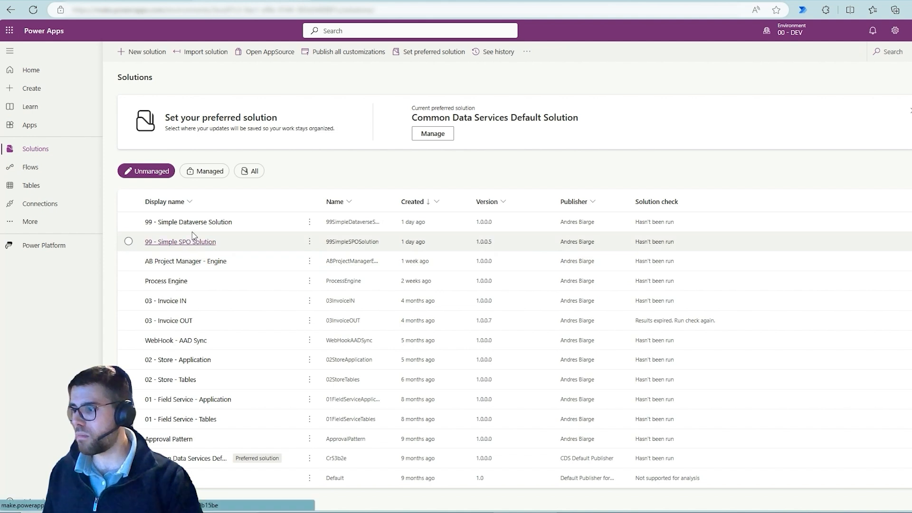
{"action": "left_click", "coordinate": [202, 223]}
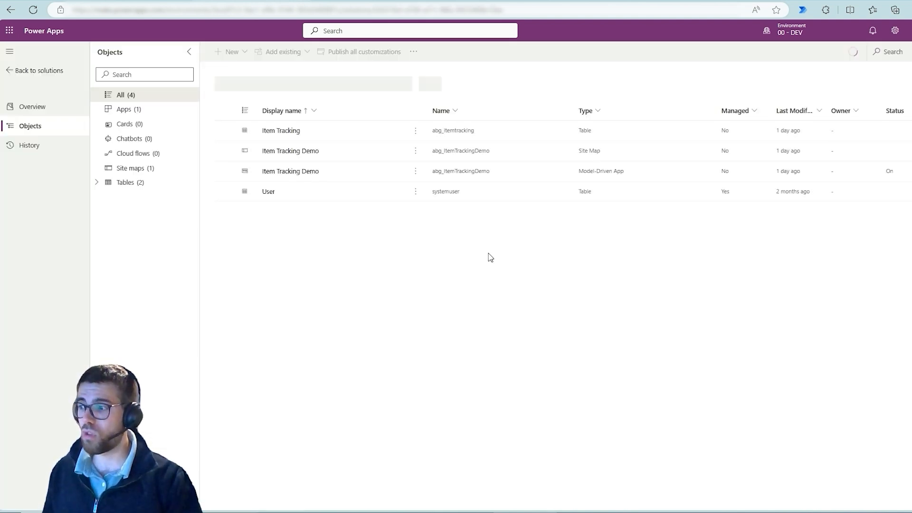
{"action": "left_click", "coordinate": [146, 184]}
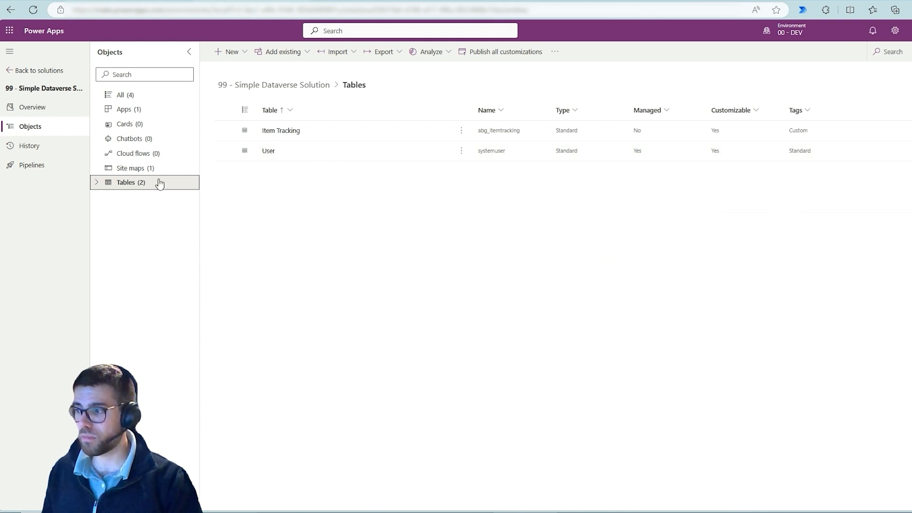
{"action": "left_click_drag", "start_coordinate": [92, 175], "coordinate": [201, 213]}
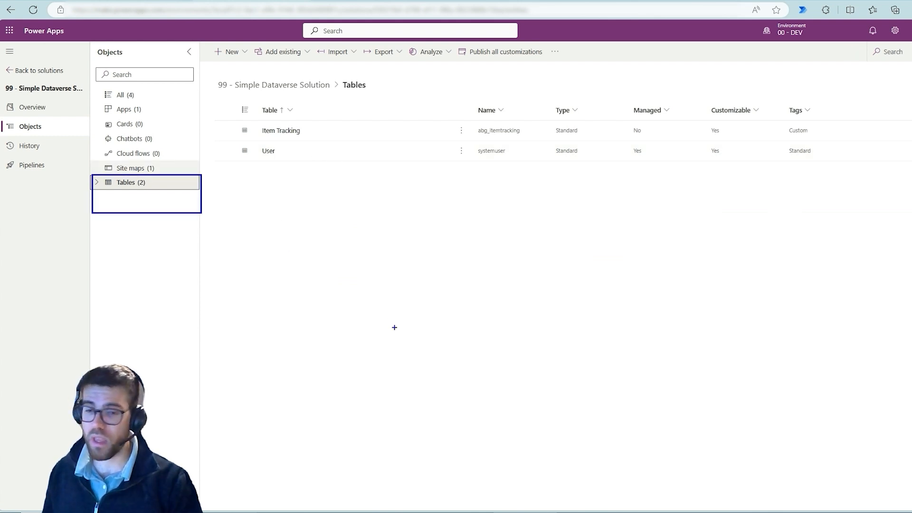
{"action": "key", "text": "Escape"}
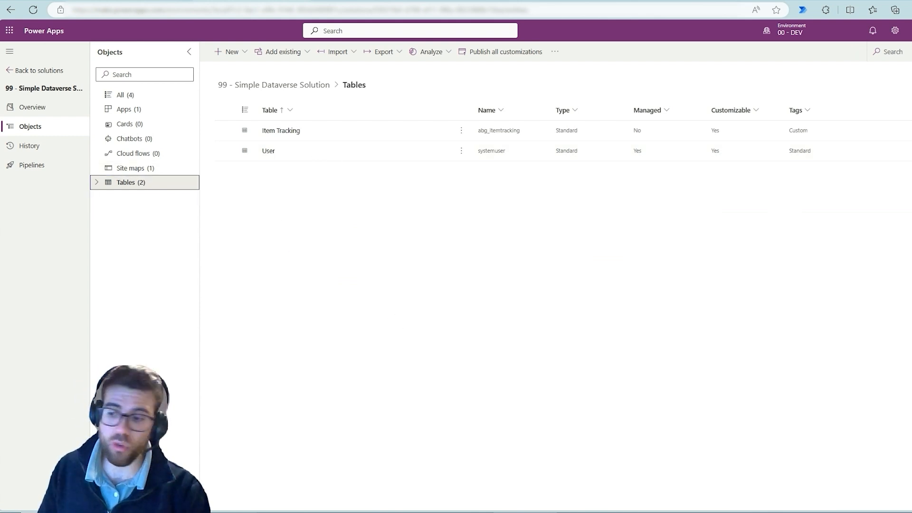
Switch to the OneNote diagram, trace the solution's path in blue from DEV through TEST to PROD, clear it, and return to Power Apps.
{"action": "left_click", "coordinate": [742, 512]}
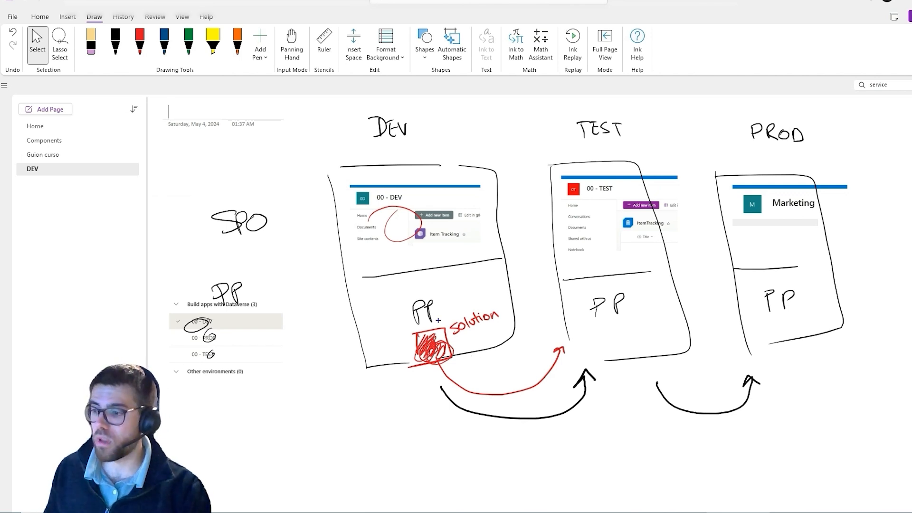
{"action": "mouse_move", "coordinate": [437, 318]}
{"action": "left_mouse_down"}
{"action": "mouse_move", "coordinate": [465, 362]}
{"action": "mouse_move", "coordinate": [671, 312]}
{"action": "mouse_move", "coordinate": [671, 337]}
{"action": "mouse_move", "coordinate": [768, 289]}
{"action": "mouse_move", "coordinate": [798, 309]}
{"action": "mouse_move", "coordinate": [776, 321]}
{"action": "left_mouse_up"}
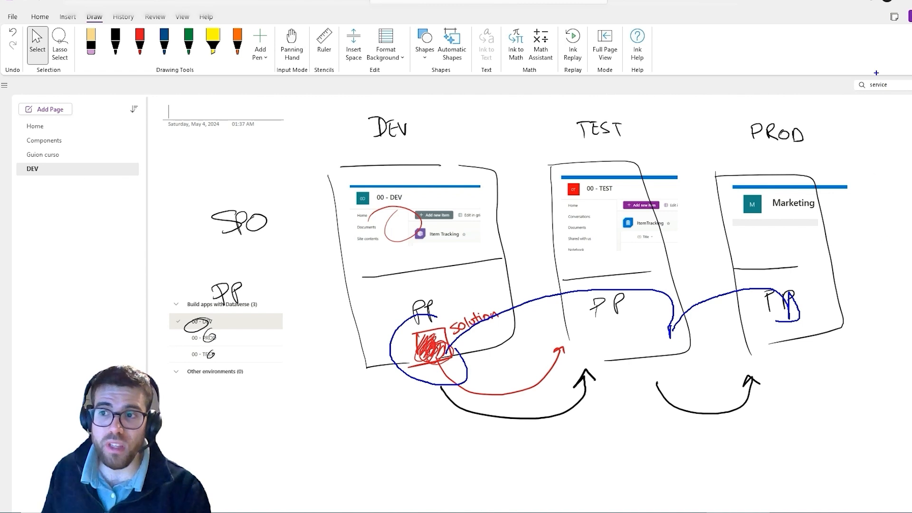
{"action": "key", "text": "Escape"}
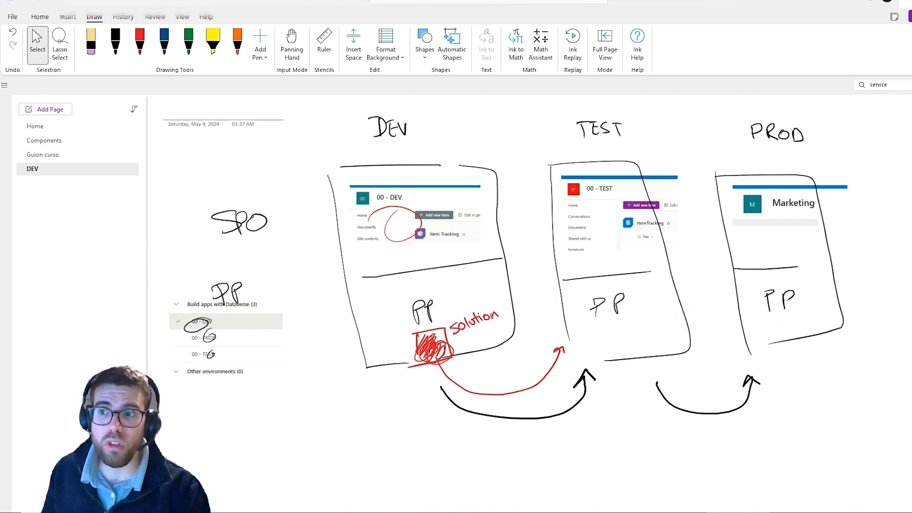
{"action": "left_click", "coordinate": [908, 3]}
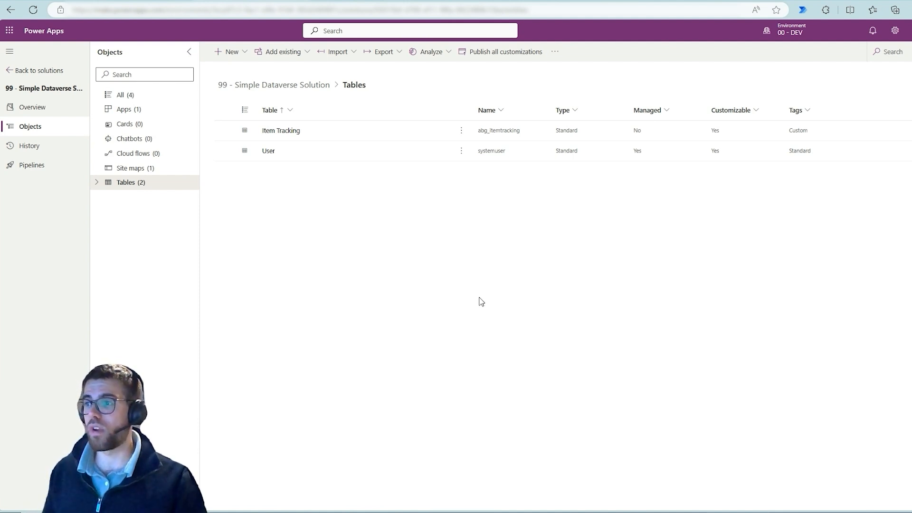
Switch to the 00 - TEST SharePoint site, open its site contents, and delete the ItemTracking list.
{"action": "left_click", "coordinate": [687, 1]}
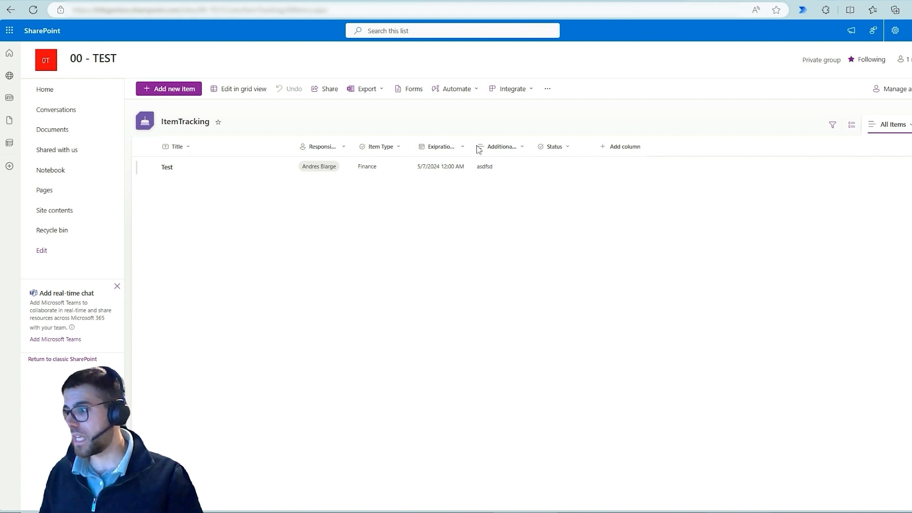
{"action": "left_click", "coordinate": [69, 213]}
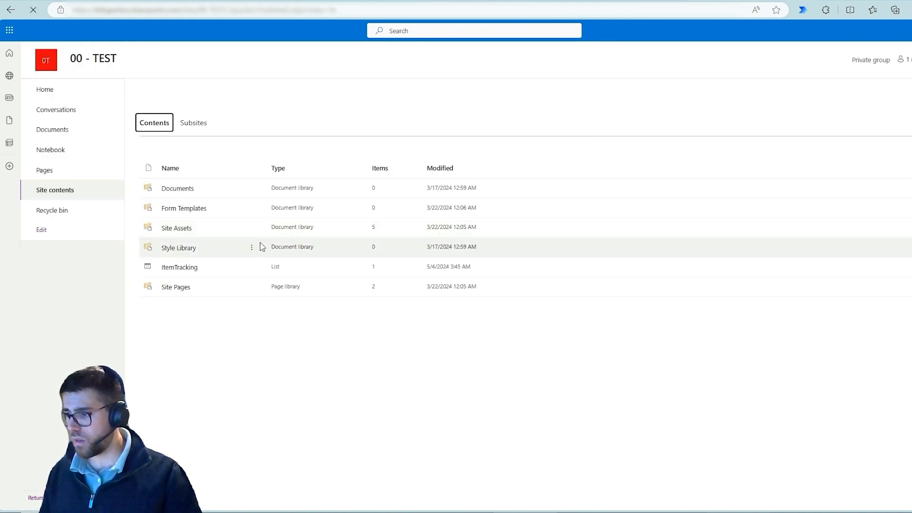
{"action": "left_click", "coordinate": [253, 267]}
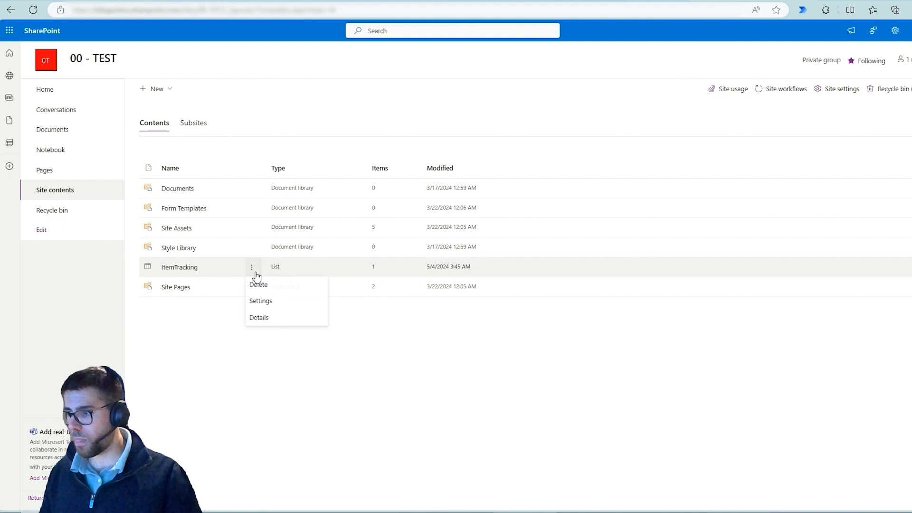
{"action": "left_click", "coordinate": [277, 294]}
{"action": "left_click", "coordinate": [529, 305]}
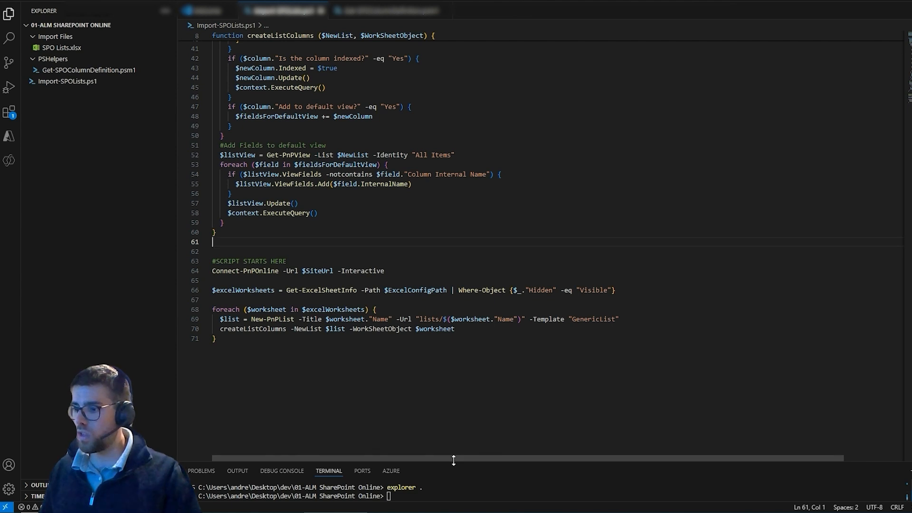
Switch to Visual Studio Code, enlarge the terminal, and review the column-creation code in Import-SPOLists.ps1.
{"action": "left_click_drag", "start_coordinate": [452, 463], "coordinate": [474, 387]}
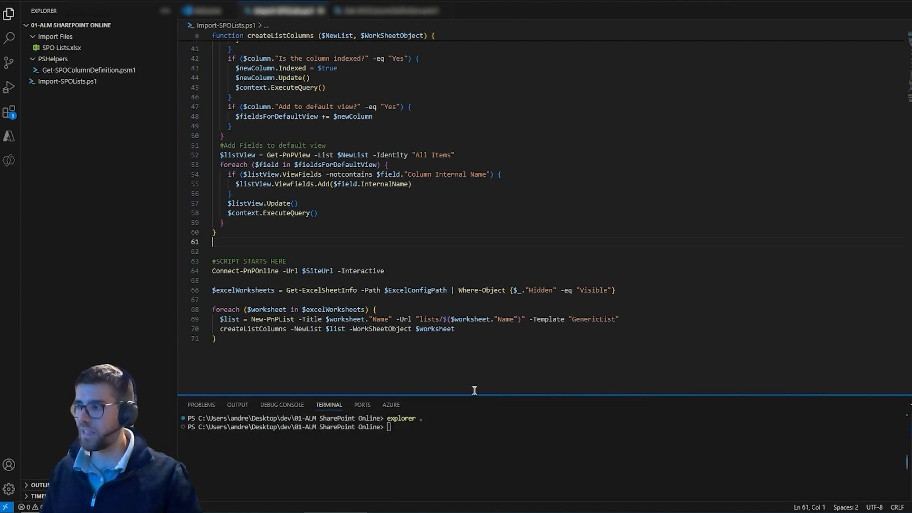
{"action": "left_click", "coordinate": [424, 434]}
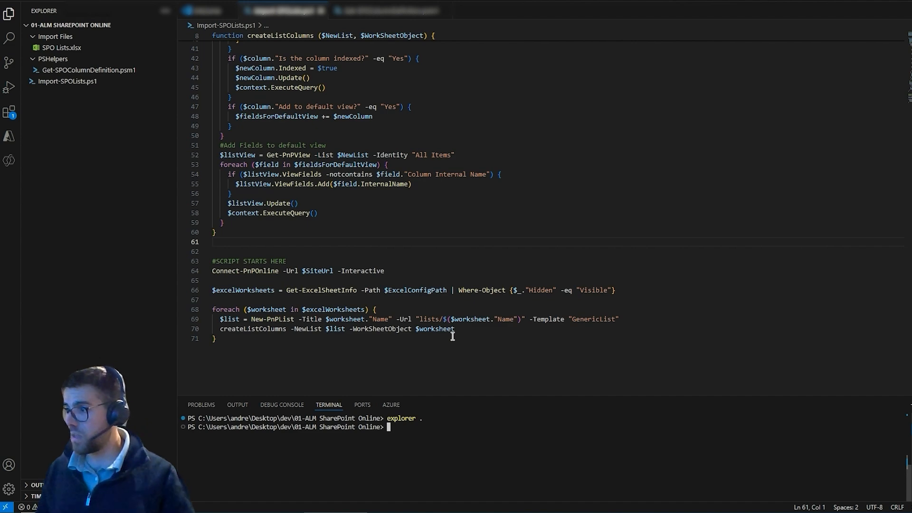
{"action": "scroll", "coordinate": [453, 335], "scroll_direction": "up", "scroll_amount": 9}
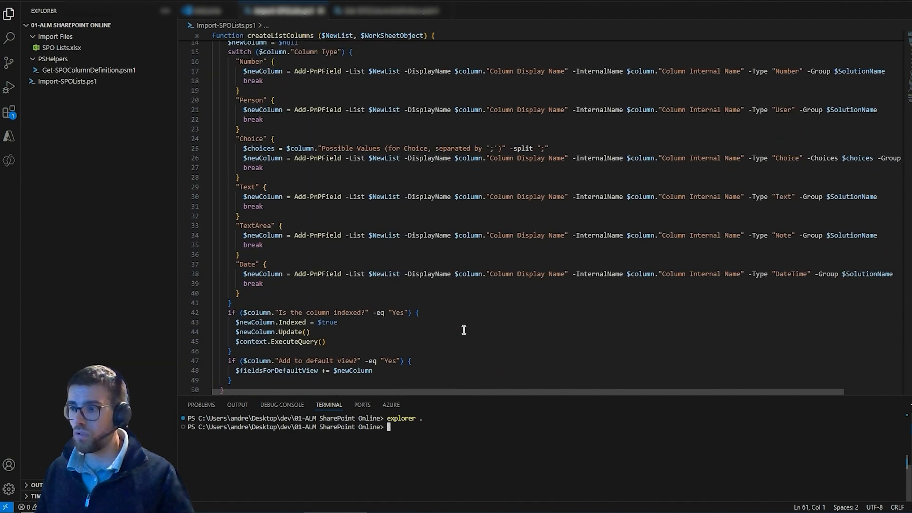
{"action": "scroll", "coordinate": [464, 330], "scroll_direction": "up", "scroll_amount": 2}
{"action": "scroll", "coordinate": [464, 330], "scroll_direction": "down", "scroll_amount": 5}
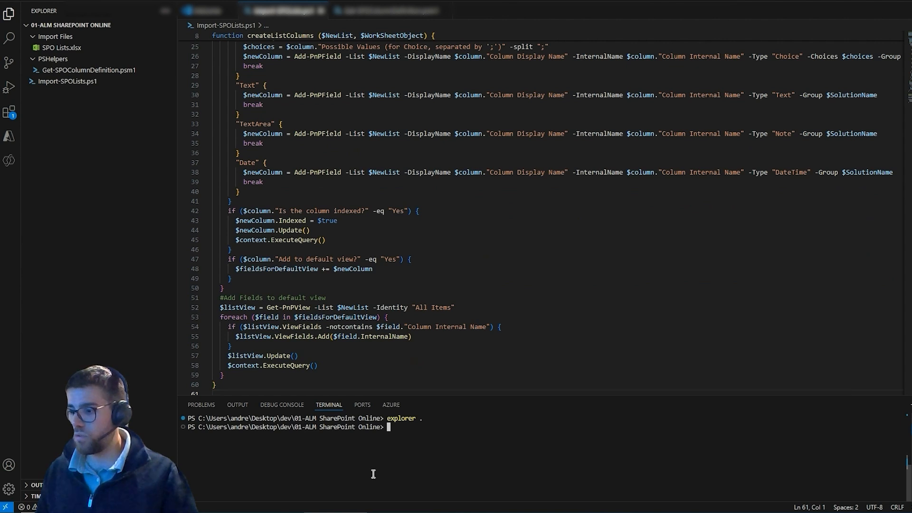
Rerun explorer . in the terminal and open the SPO Lists workbook from the Import Files folder in Excel.
{"action": "key", "text": "Up"}
{"action": "key", "text": "Return"}
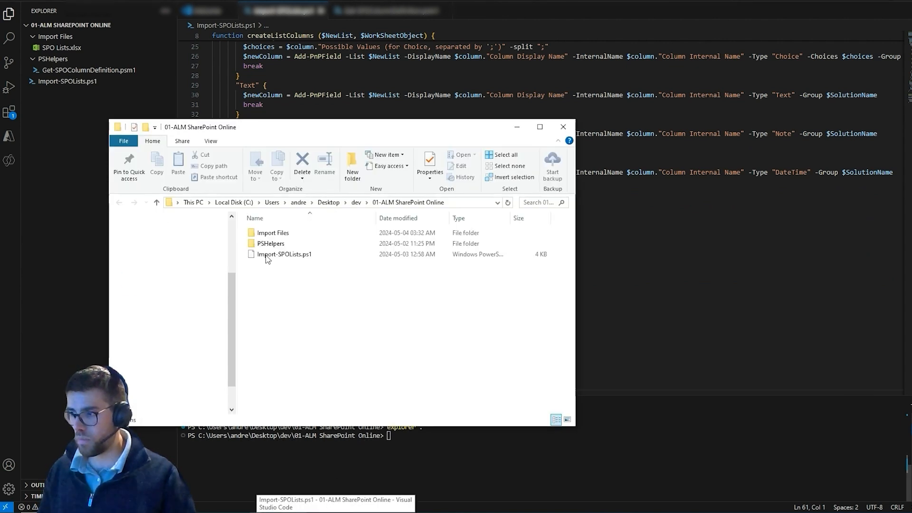
{"action": "double_click", "coordinate": [293, 233]}
{"action": "double_click", "coordinate": [333, 238]}
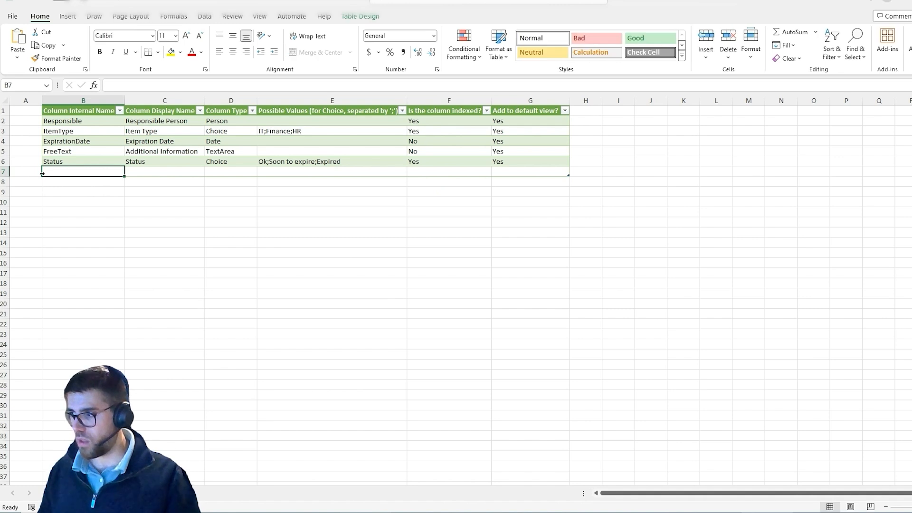
Copy the name of the ItemTracking worksheet for reuse.
{"action": "left_click", "coordinate": [32, 110]}
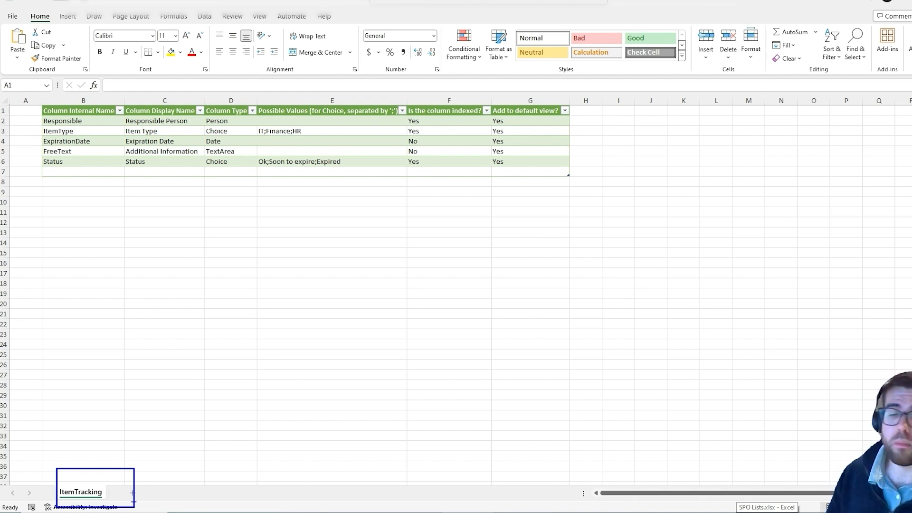
{"action": "left_click", "coordinate": [72, 498]}
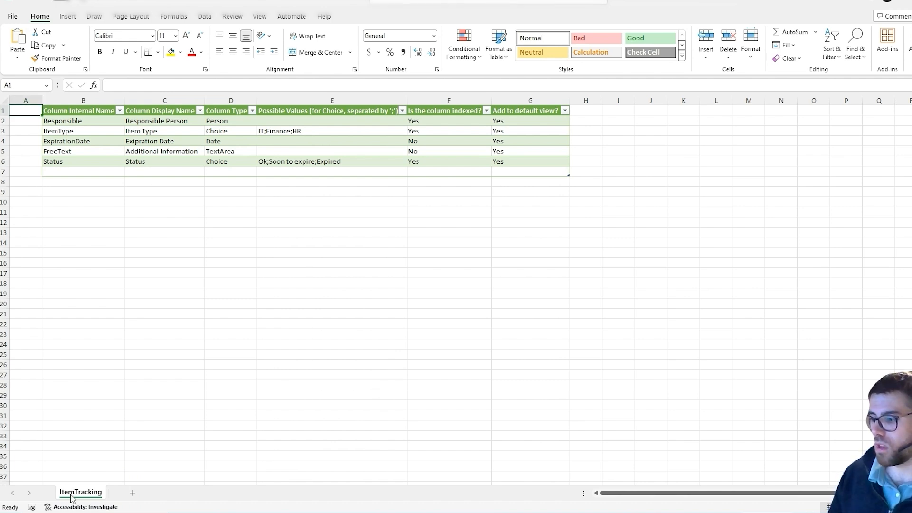
{"action": "right_click", "coordinate": [72, 498]}
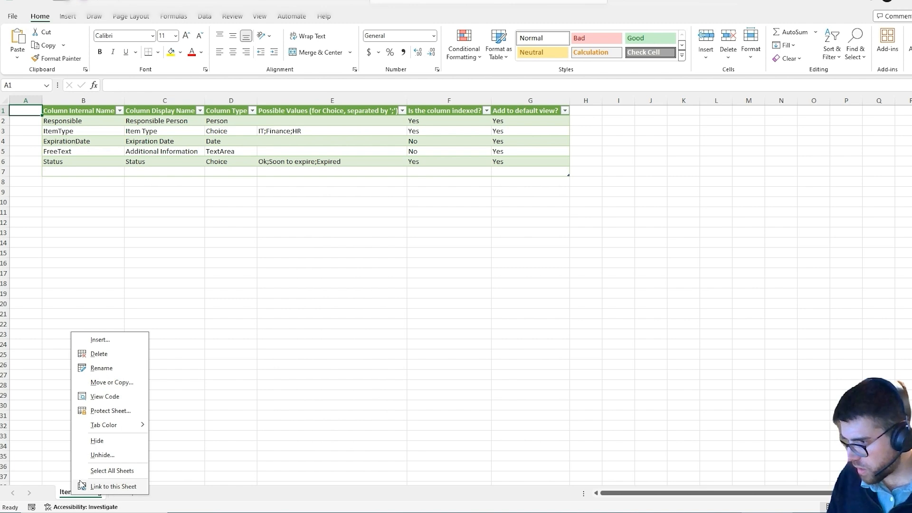
{"action": "left_click", "coordinate": [62, 496]}
{"action": "double_click", "coordinate": [74, 494]}
{"action": "key", "text": "ctrl+c"}
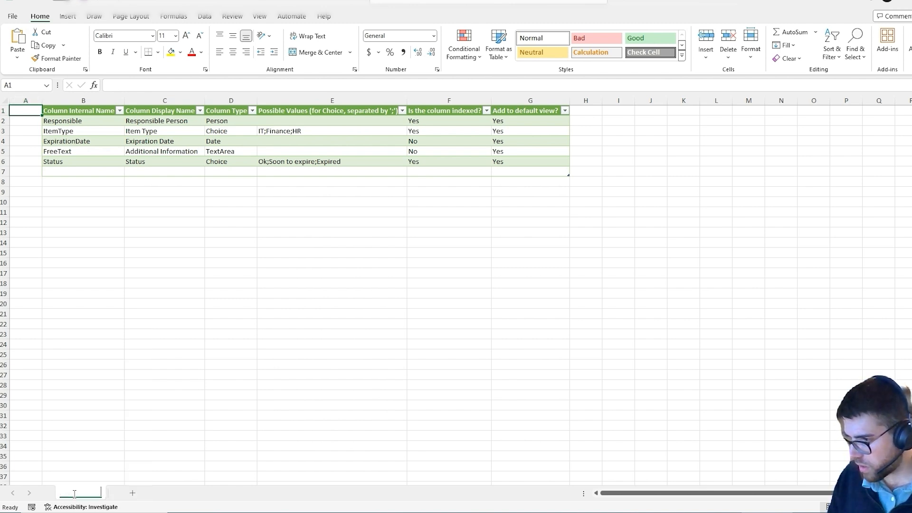
Add a new worksheet and rename it ItemTracking2, reusing the copied sheet name.
{"action": "left_click", "coordinate": [131, 495]}
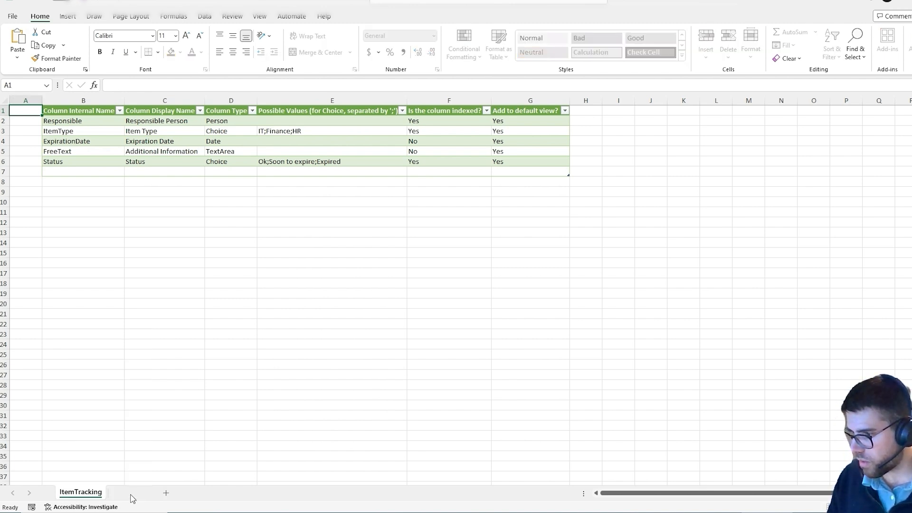
{"action": "right_click", "coordinate": [91, 495]}
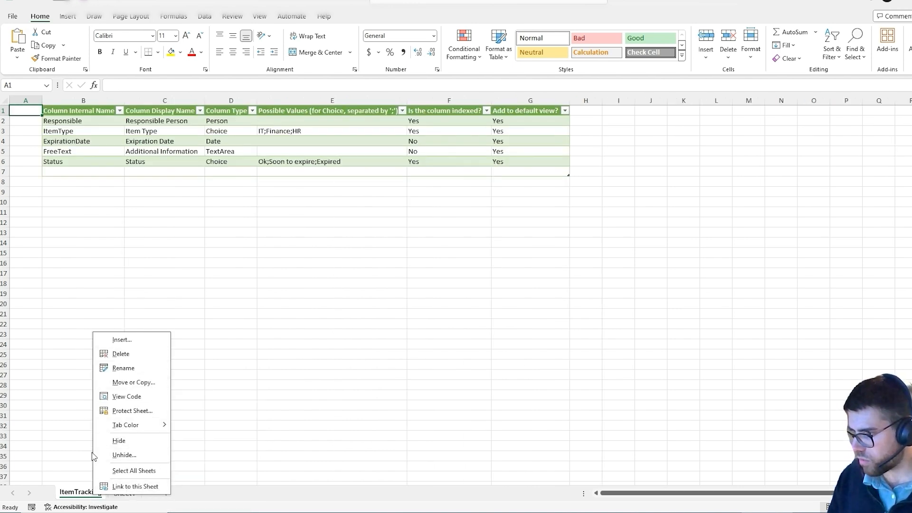
{"action": "left_click", "coordinate": [78, 501]}
{"action": "left_click", "coordinate": [123, 493]}
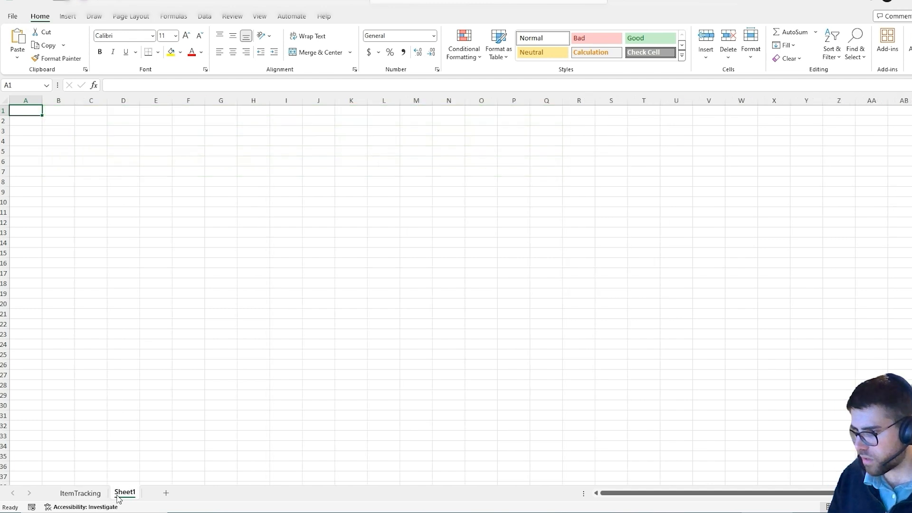
{"action": "double_click", "coordinate": [123, 492]}
{"action": "key", "text": "ctrl+v"}
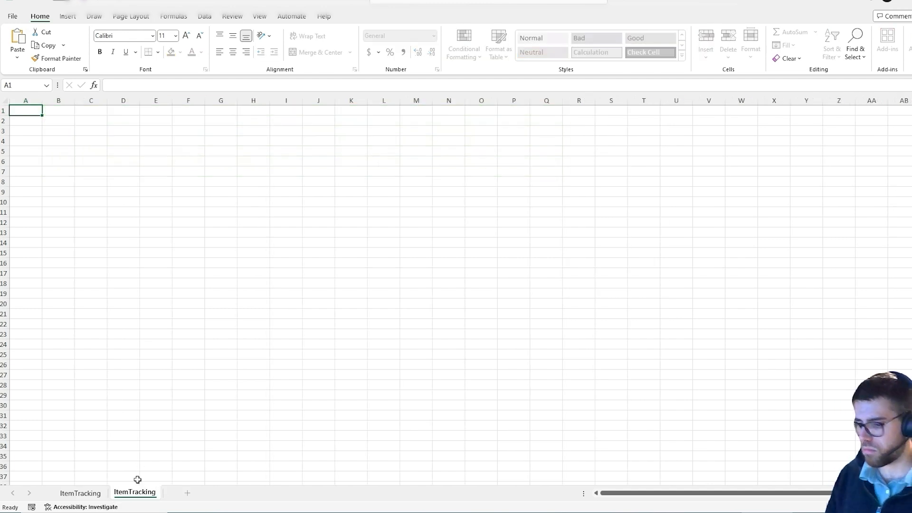
{"action": "type", "text": "2"}
{"action": "key", "text": "Return"}
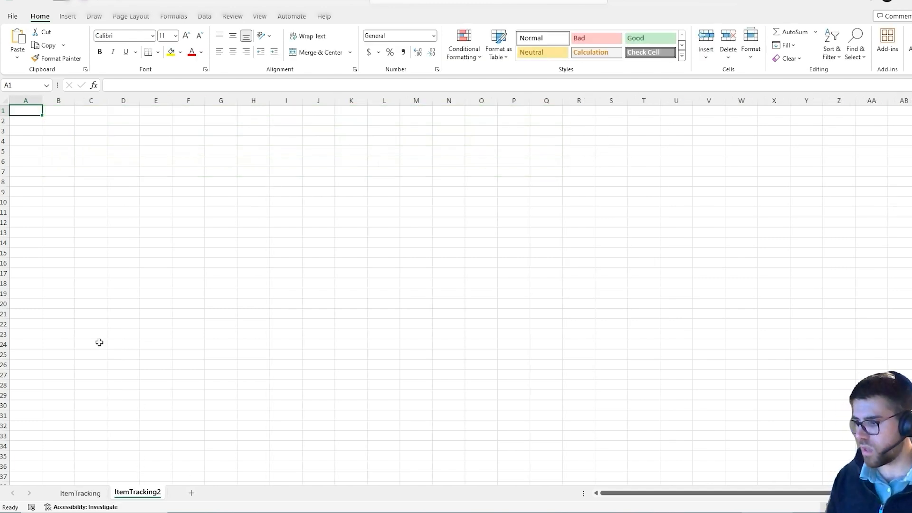
Copy the column definition table B1:G6 from ItemTracking and paste it at B1 of ItemTracking2.
{"action": "left_click", "coordinate": [85, 494]}
{"action": "left_click", "coordinate": [89, 111]}
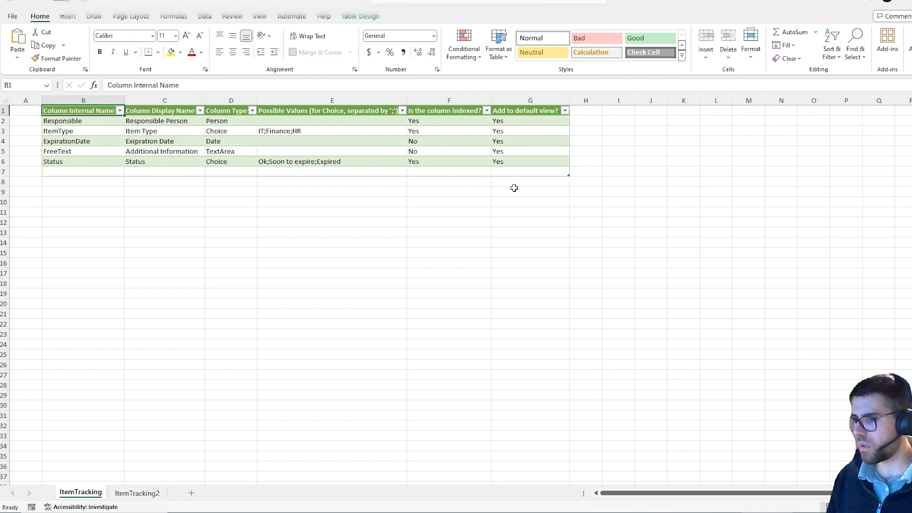
{"action": "left_click", "coordinate": [538, 163], "text": "shift"}
{"action": "key", "text": "ctrl+c"}
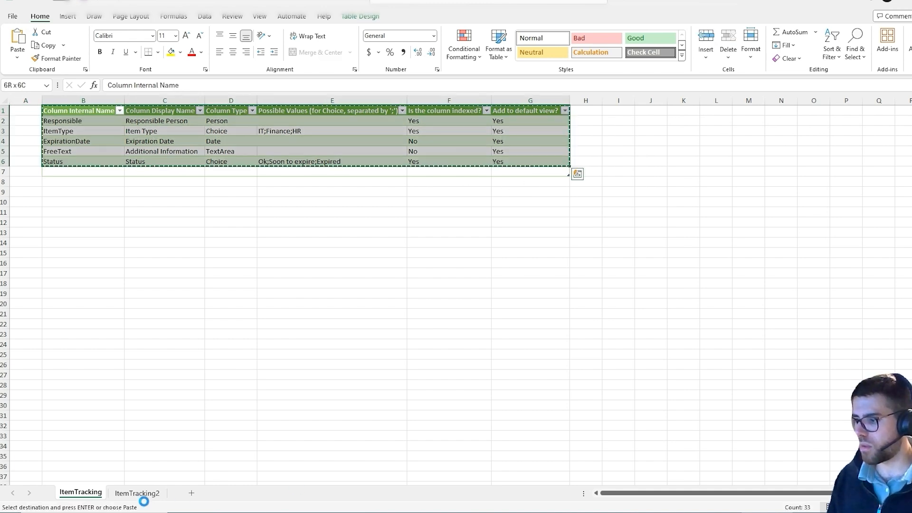
{"action": "left_click", "coordinate": [143, 494]}
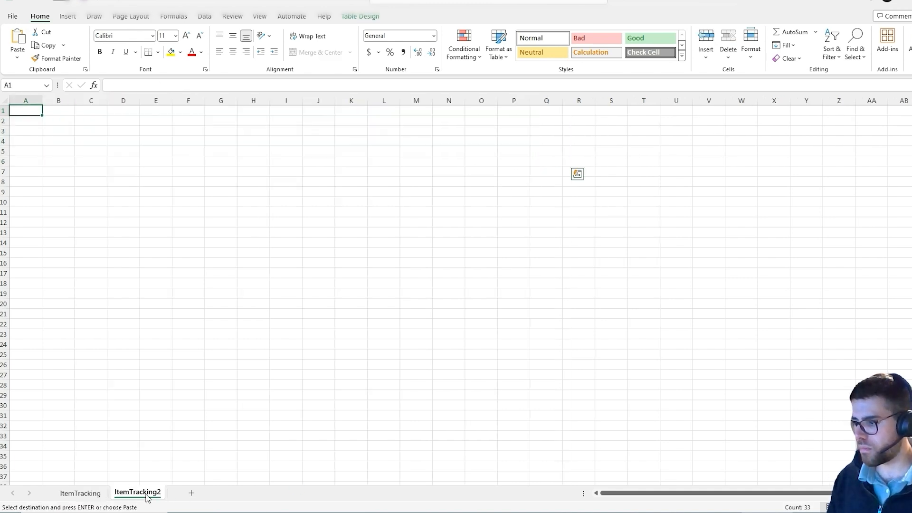
{"action": "left_click", "coordinate": [58, 111]}
{"action": "key", "text": "ctrl+v"}
Autofit columns B through G on ItemTracking2 to their contents.
{"action": "left_click", "coordinate": [127, 138]}
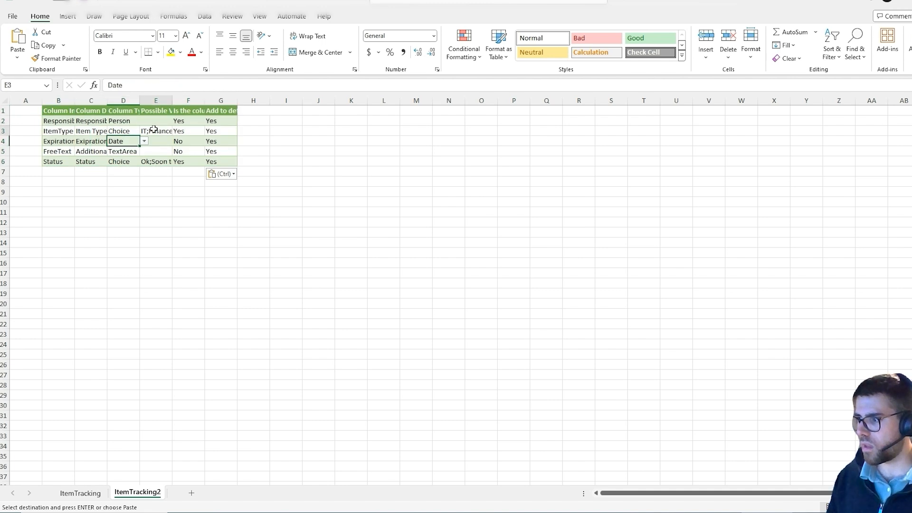
{"action": "left_click", "coordinate": [152, 130]}
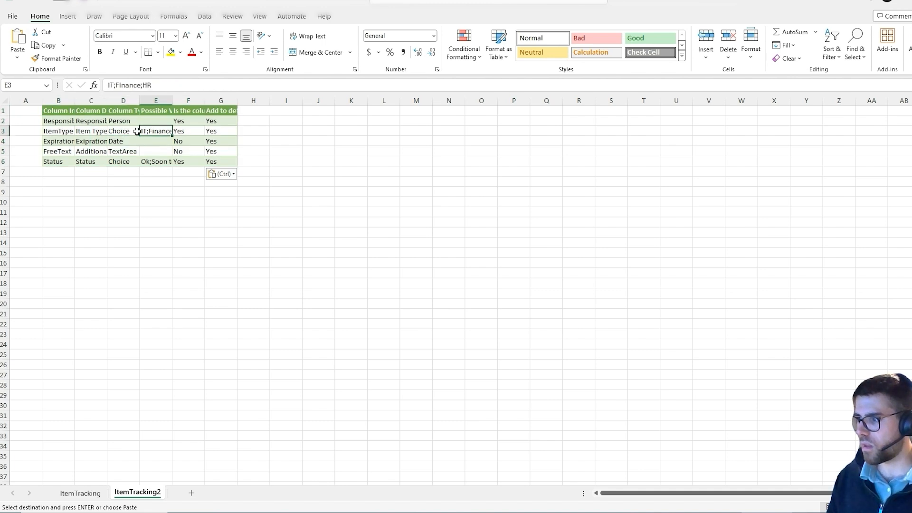
{"action": "double_click", "coordinate": [76, 99]}
{"action": "double_click", "coordinate": [150, 101]}
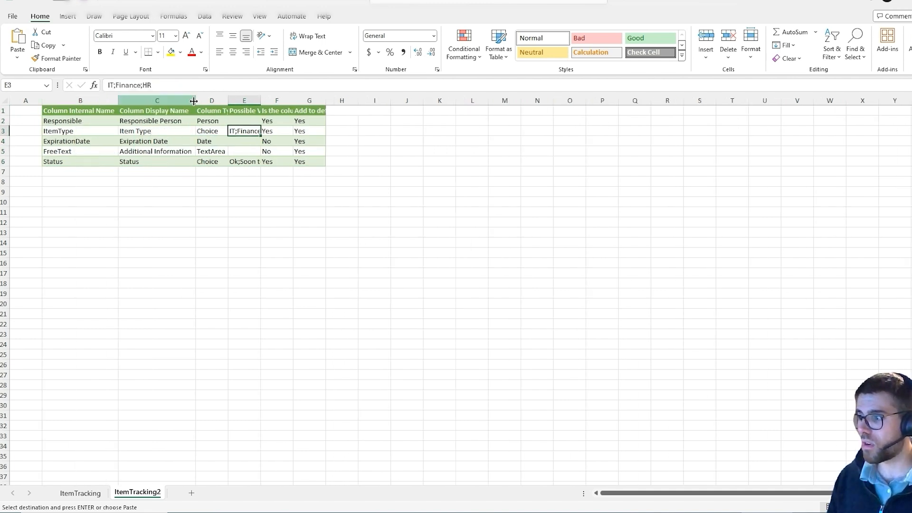
{"action": "double_click", "coordinate": [228, 100]}
{"action": "double_click", "coordinate": [273, 100]}
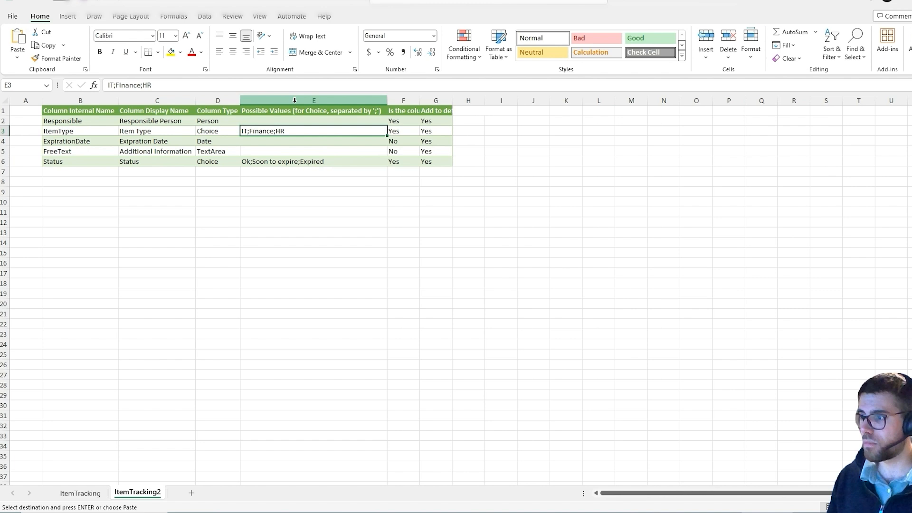
{"action": "double_click", "coordinate": [420, 100]}
{"action": "double_click", "coordinate": [499, 99]}
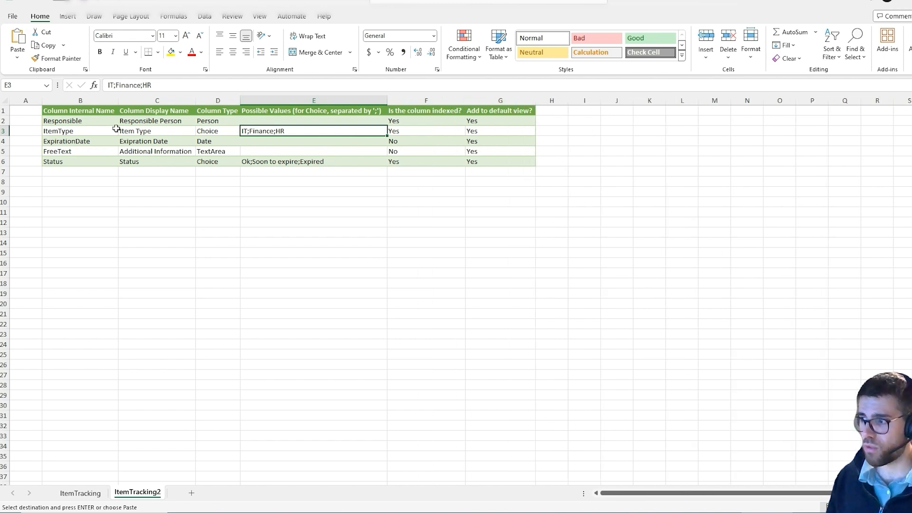
Mark the sheet name, the Column Internal Name column and the Display Name header in blue, and clear the markings.
{"action": "left_click", "coordinate": [113, 112]}
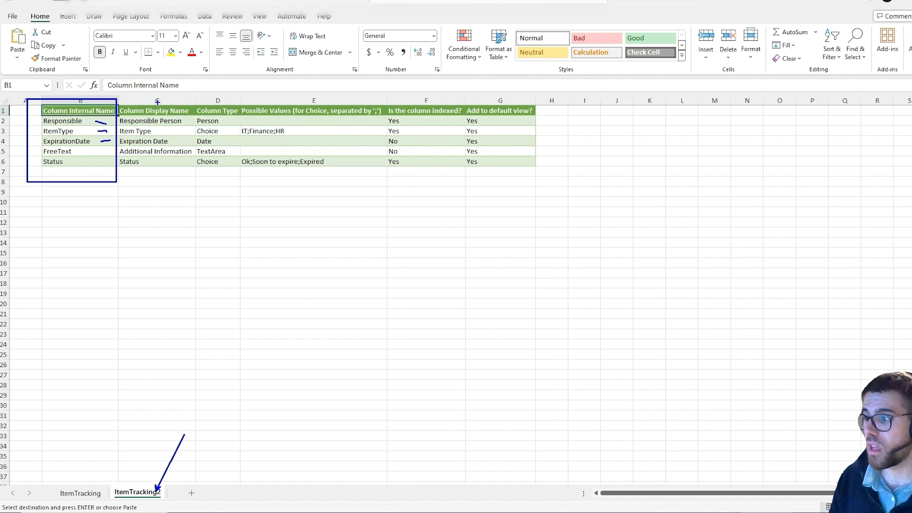
{"action": "mouse_move", "coordinate": [157, 101]}
{"action": "left_mouse_down"}
{"action": "mouse_move", "coordinate": [142, 104]}
{"action": "mouse_move", "coordinate": [196, 105]}
{"action": "left_mouse_up"}
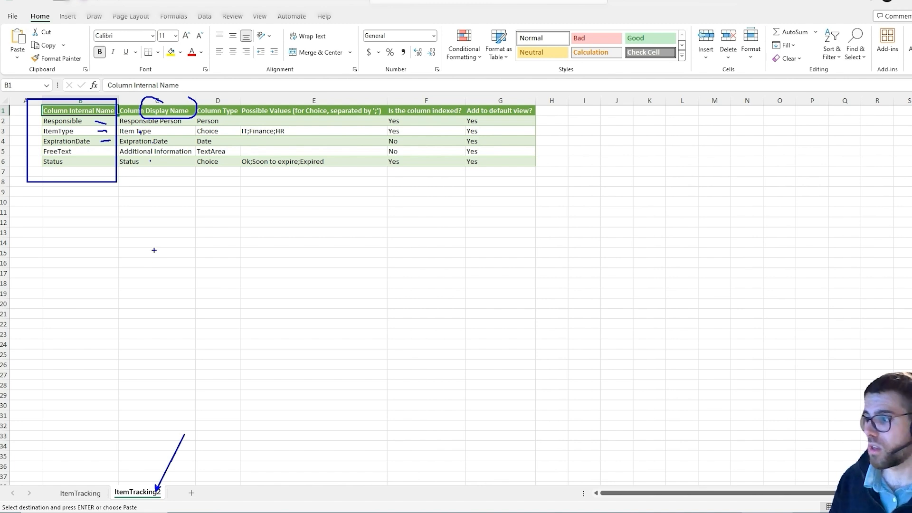
{"action": "key", "text": "Escape"}
Examine the allowed Column Type choices for the Responsible row, and close the list without changing the value.
{"action": "left_click", "coordinate": [216, 120]}
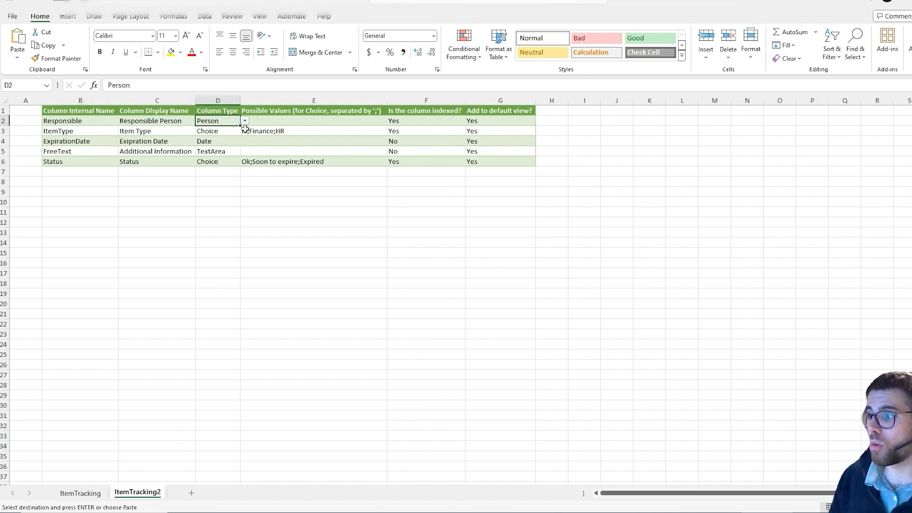
{"action": "left_click", "coordinate": [245, 121]}
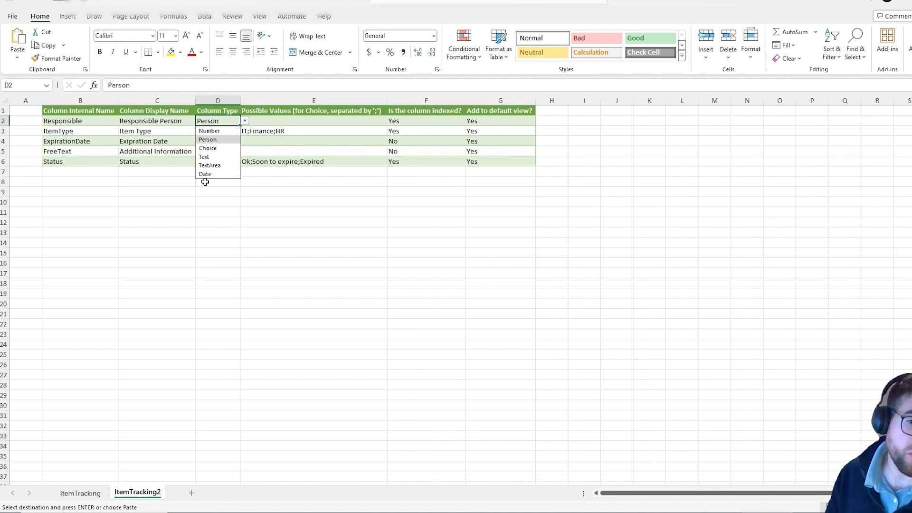
{"action": "left_click", "coordinate": [173, 497]}
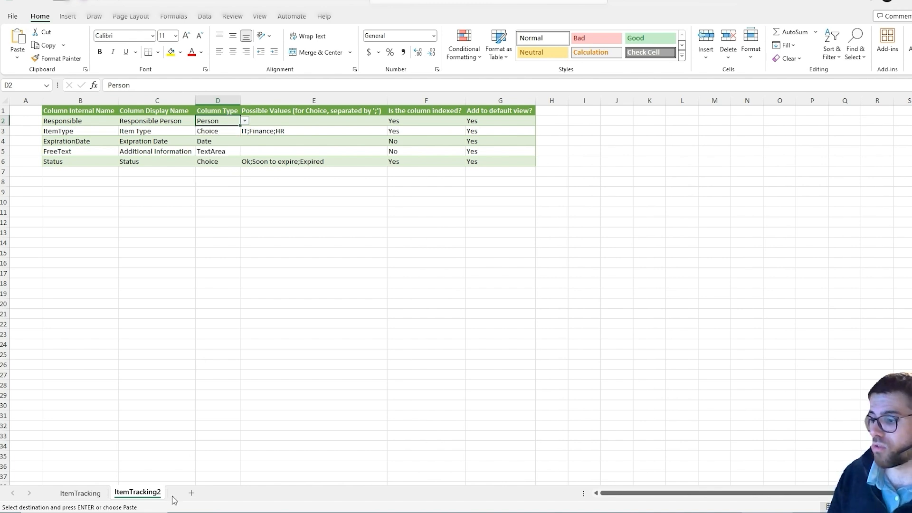
Unhide the DataValidation worksheet and highlight the first entries in its DataType table.
{"action": "right_click", "coordinate": [158, 492]}
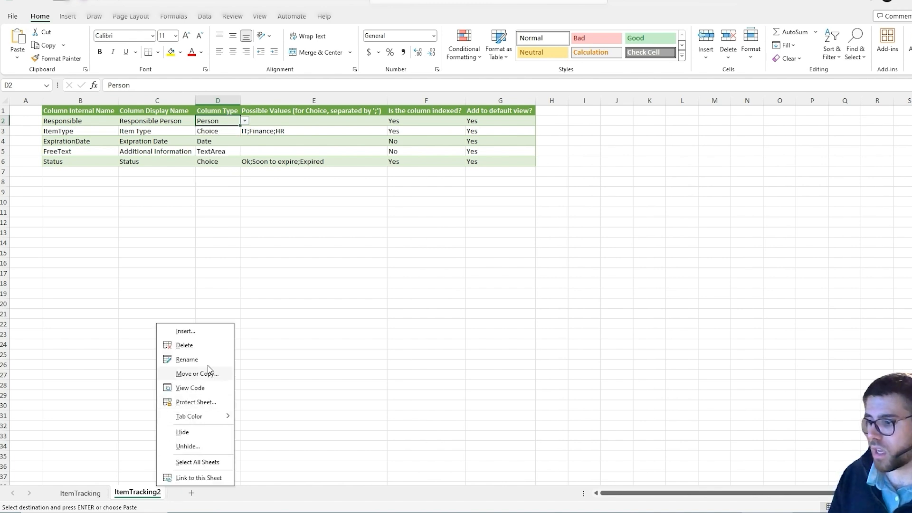
{"action": "left_click", "coordinate": [208, 445]}
{"action": "left_click", "coordinate": [223, 477]}
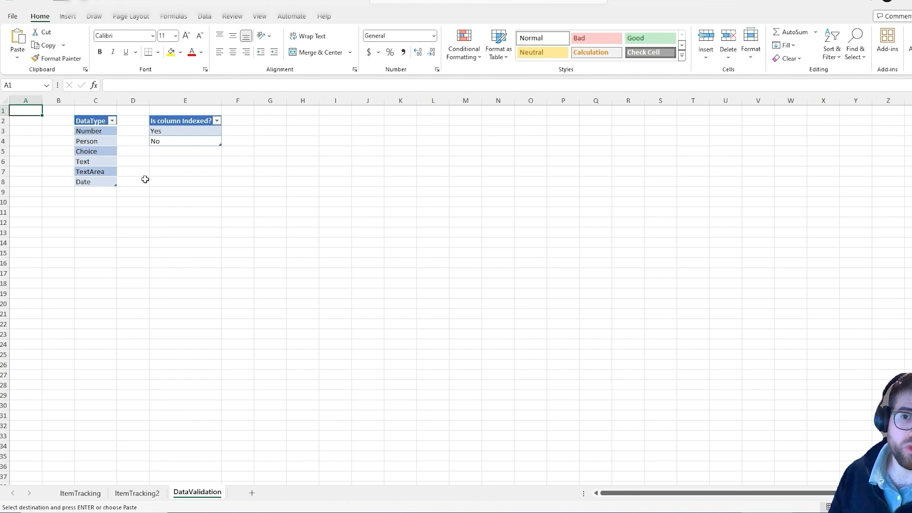
{"action": "left_click_drag", "start_coordinate": [97, 133], "coordinate": [96, 141]}
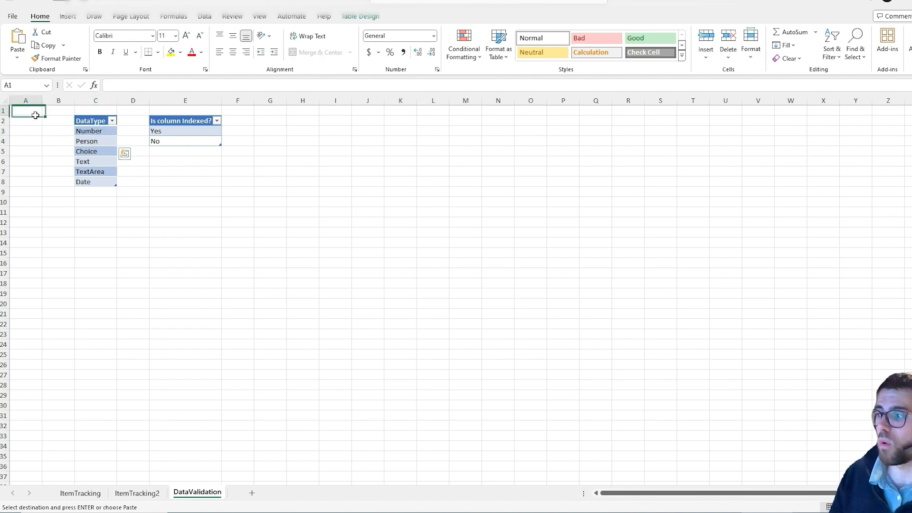
On ItemTracking2, examine the ItemType row's Possible Values and the allowed choices for Is the column indexed? and Add to default view?
{"action": "left_click", "coordinate": [138, 496]}
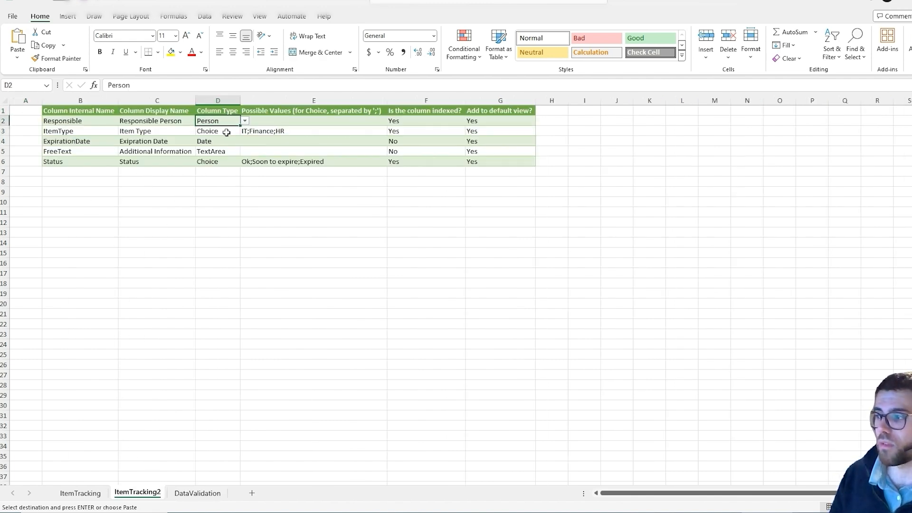
{"action": "left_click", "coordinate": [245, 121]}
{"action": "left_click", "coordinate": [263, 142]}
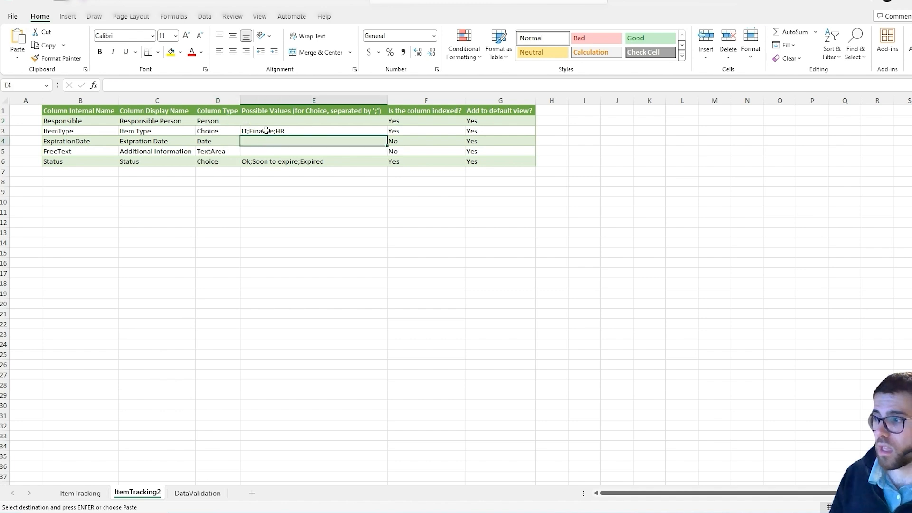
{"action": "left_click", "coordinate": [236, 131]}
{"action": "left_click", "coordinate": [277, 133]}
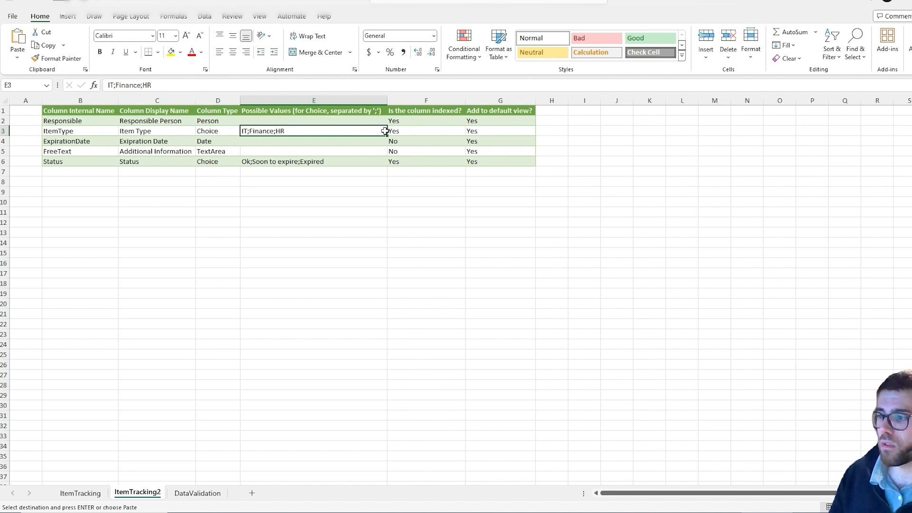
{"action": "left_click", "coordinate": [404, 131]}
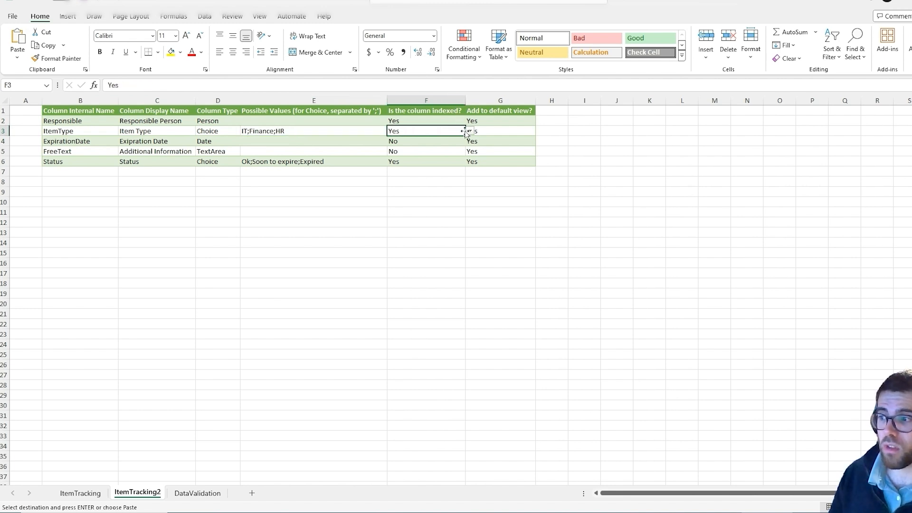
{"action": "left_click", "coordinate": [470, 131]}
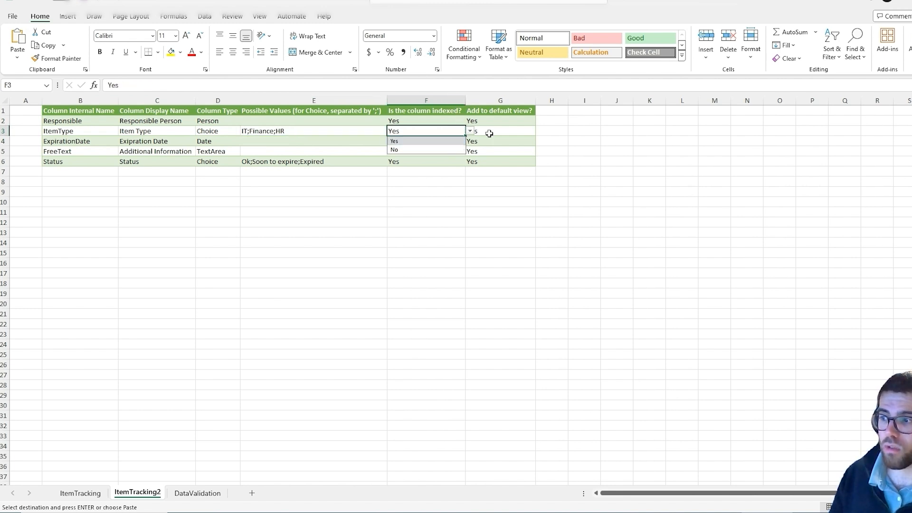
{"action": "left_click", "coordinate": [491, 132]}
{"action": "left_click", "coordinate": [541, 133]}
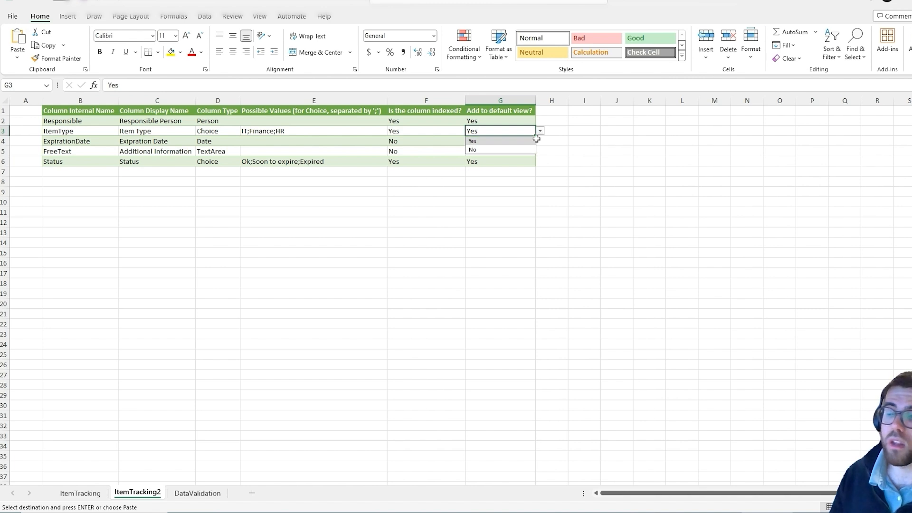
{"action": "left_click", "coordinate": [315, 207]}
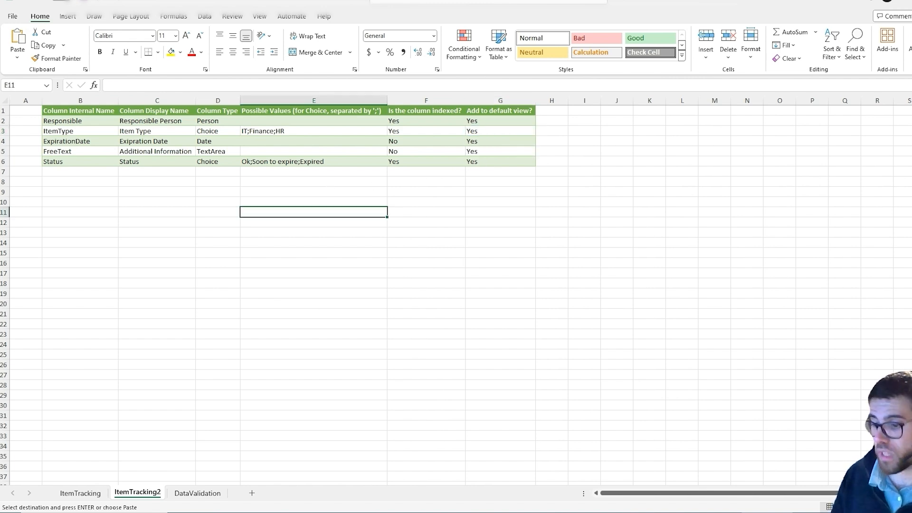
Switch to Visual Studio Code and examine the main section of Import-SPOLists.ps1, from Connect-PnPOnline to the createListColumns call.
{"action": "left_click", "coordinate": [358, 512]}
{"action": "scroll", "coordinate": [364, 349], "scroll_direction": "up", "scroll_amount": 2}
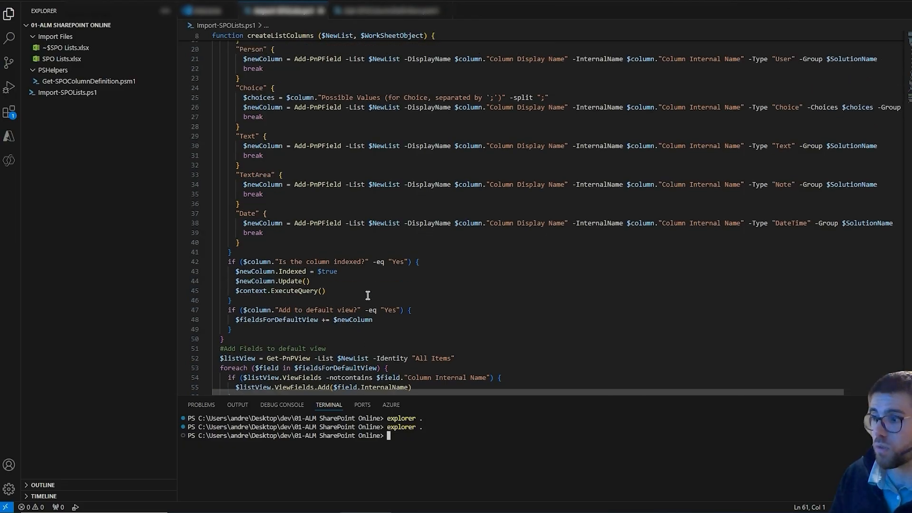
{"action": "scroll", "coordinate": [369, 297], "scroll_direction": "down", "scroll_amount": 7}
{"action": "scroll", "coordinate": [286, 240], "scroll_direction": "down", "scroll_amount": 4}
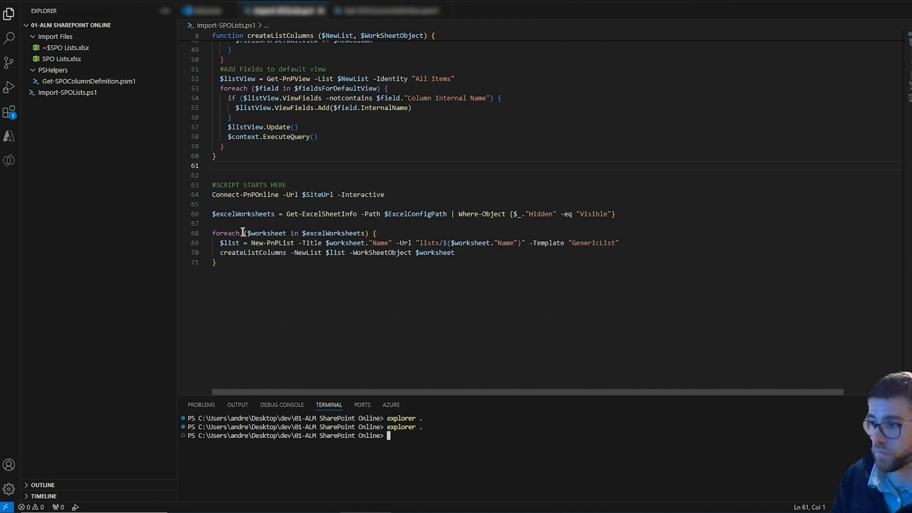
{"action": "left_click_drag", "start_coordinate": [214, 183], "coordinate": [391, 318]}
{"action": "left_click", "coordinate": [278, 262]}
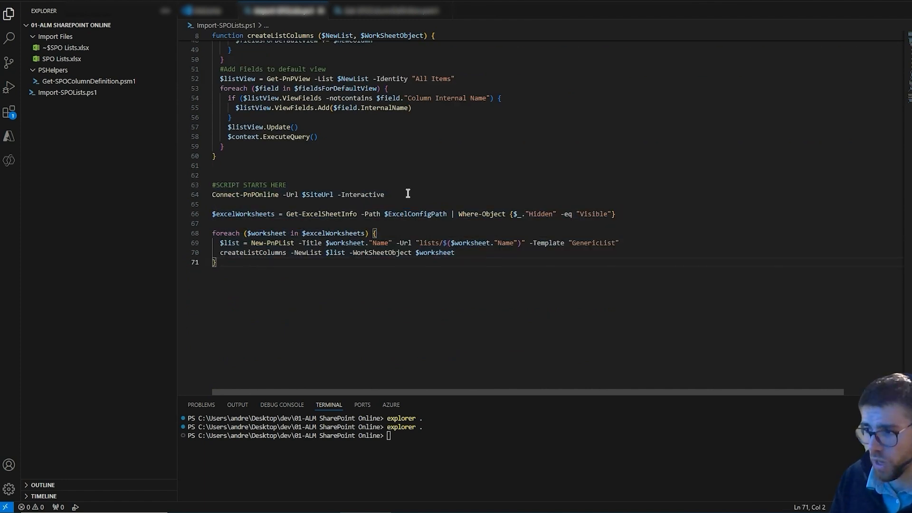
{"action": "left_click_drag", "start_coordinate": [385, 195], "coordinate": [199, 195]}
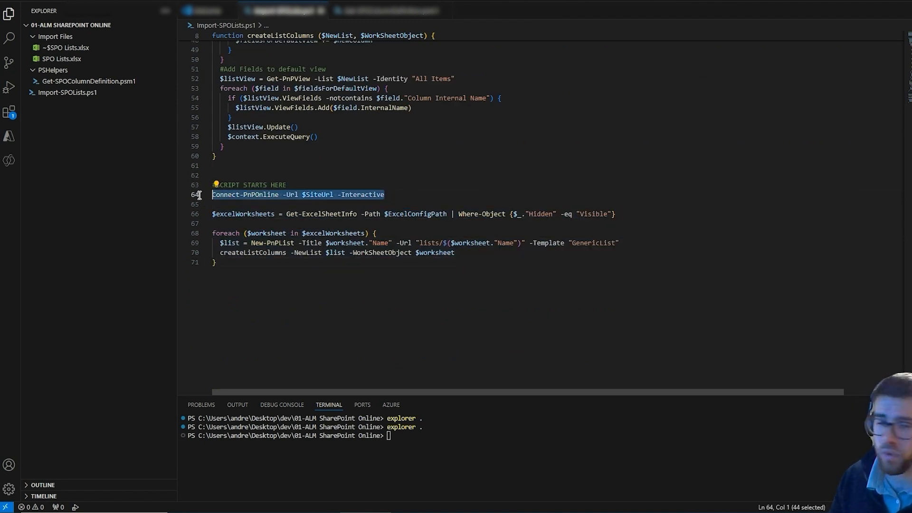
{"action": "double_click", "coordinate": [373, 214]}
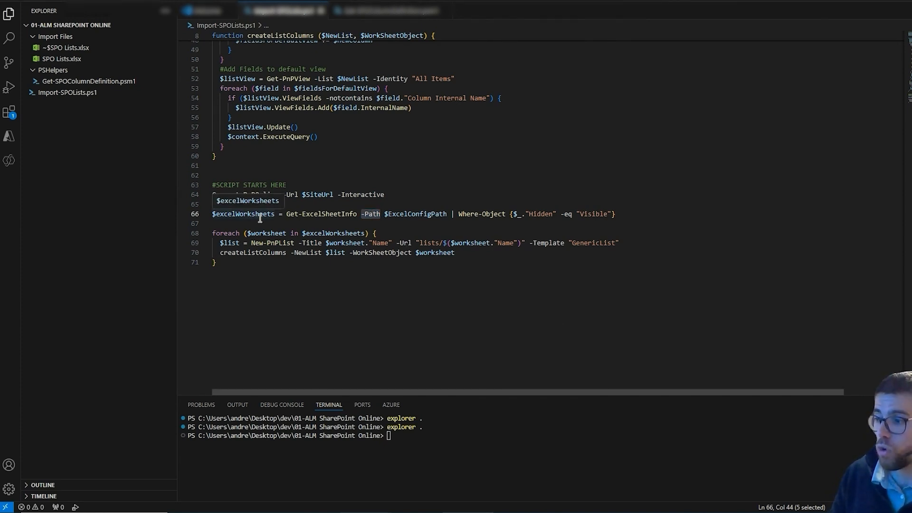
{"action": "triple_click", "coordinate": [266, 243]}
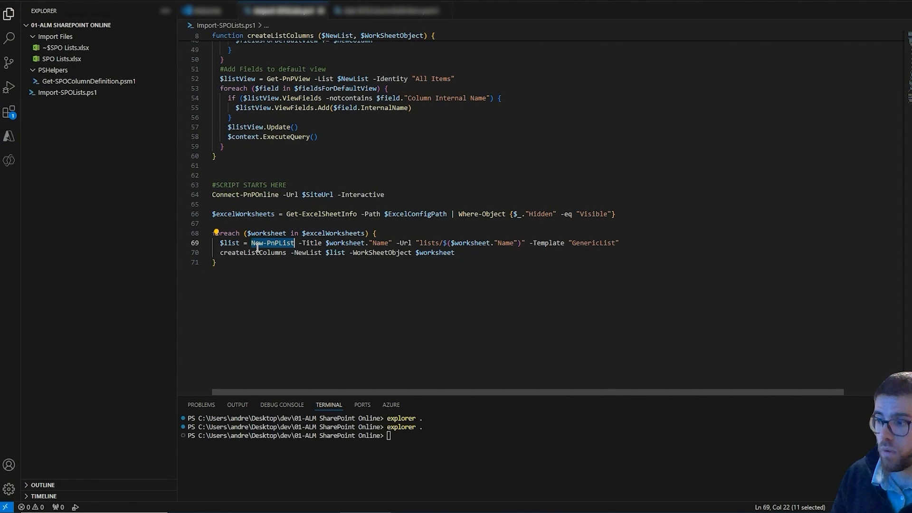
{"action": "triple_click", "coordinate": [281, 253]}
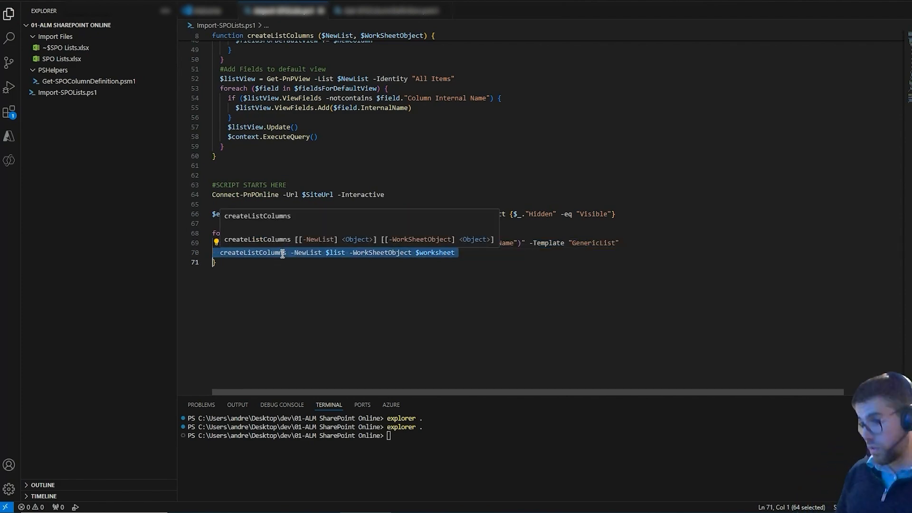
Examine the createListColumns function, including its Column Type switch cases and the indexing and default view conditions.
{"action": "left_click", "coordinate": [311, 175]}
{"action": "scroll", "coordinate": [313, 164], "scroll_direction": "up", "scroll_amount": 12}
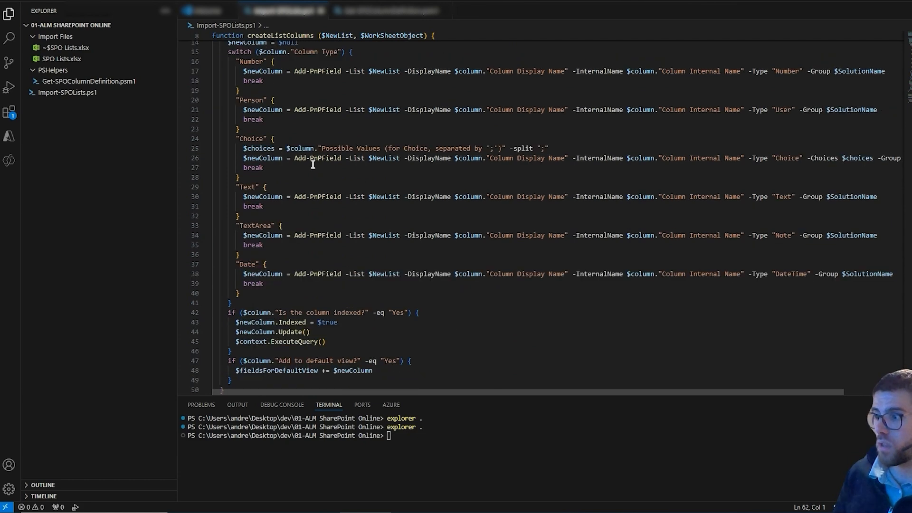
{"action": "scroll", "coordinate": [313, 164], "scroll_direction": "up", "scroll_amount": 2}
{"action": "left_click_drag", "start_coordinate": [221, 111], "coordinate": [319, 245]}
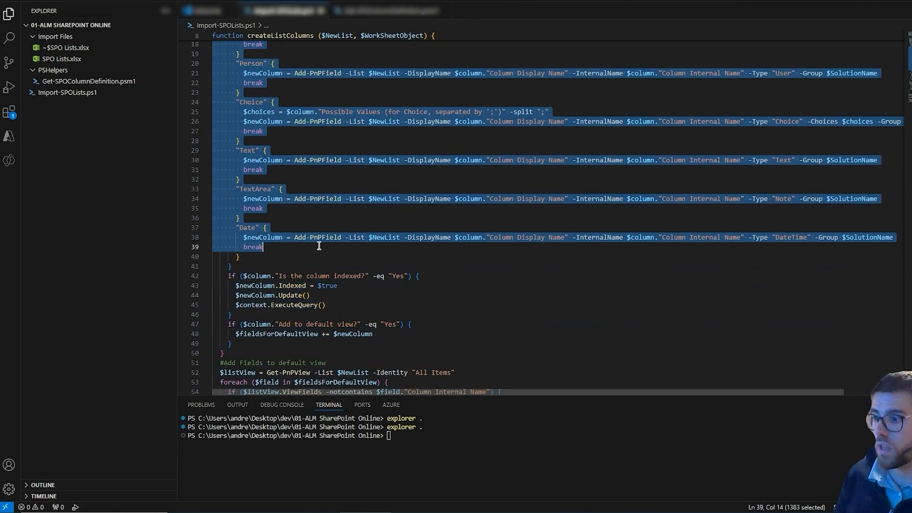
{"action": "scroll", "coordinate": [315, 256], "scroll_direction": "up", "scroll_amount": 2}
{"action": "left_click", "coordinate": [269, 154]}
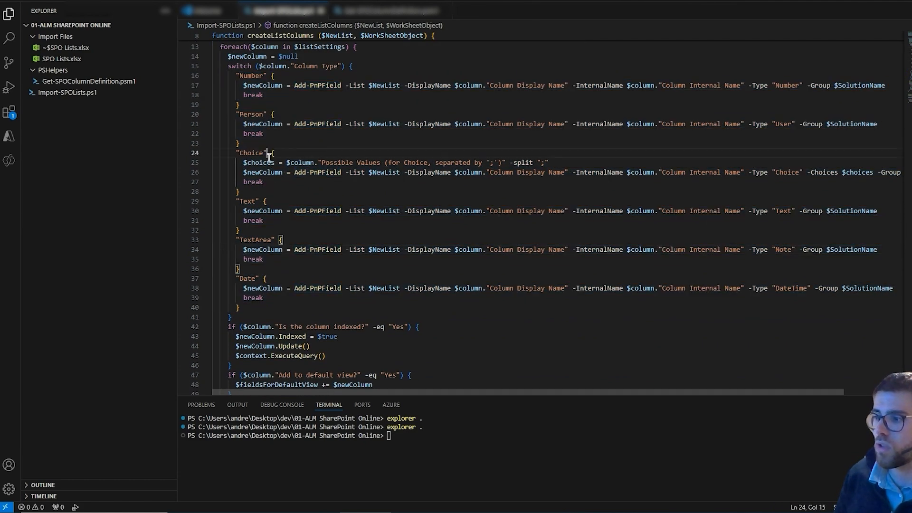
{"action": "double_click", "coordinate": [257, 114]}
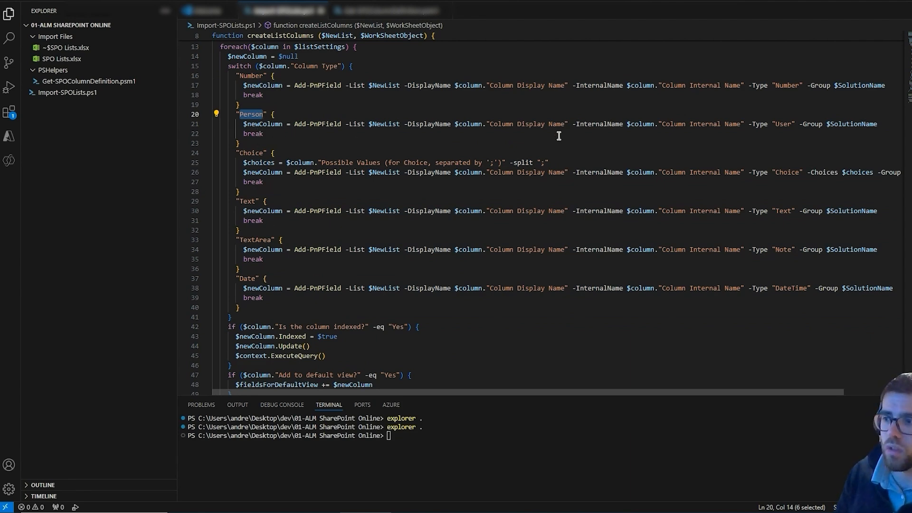
{"action": "scroll", "coordinate": [290, 185], "scroll_direction": "up", "scroll_amount": 1}
{"action": "scroll", "coordinate": [342, 224], "scroll_direction": "down", "scroll_amount": 2}
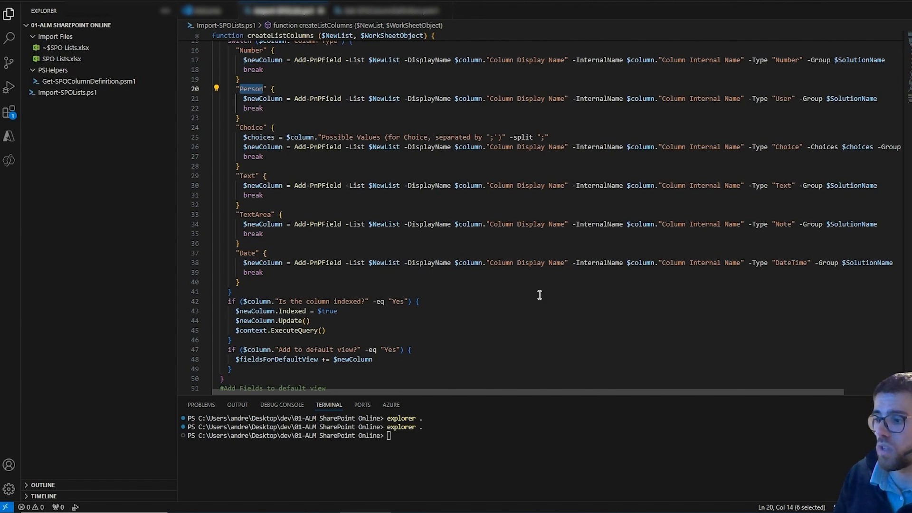
{"action": "scroll", "coordinate": [539, 295], "scroll_direction": "down", "scroll_amount": 10}
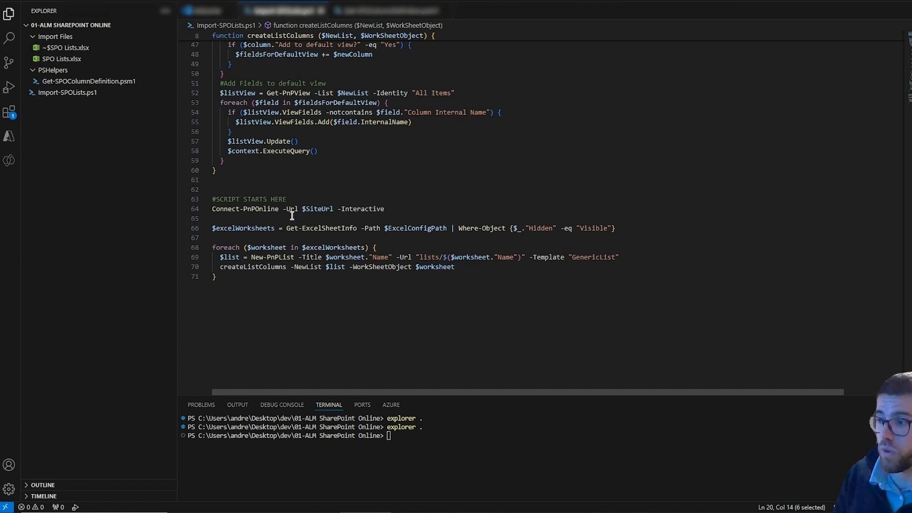
Review the Connect-PnPOnline, $excelWorksheets and $worksheet loop lines of the script, and compare them with the Excel worksheets.
{"action": "left_click", "coordinate": [243, 209]}
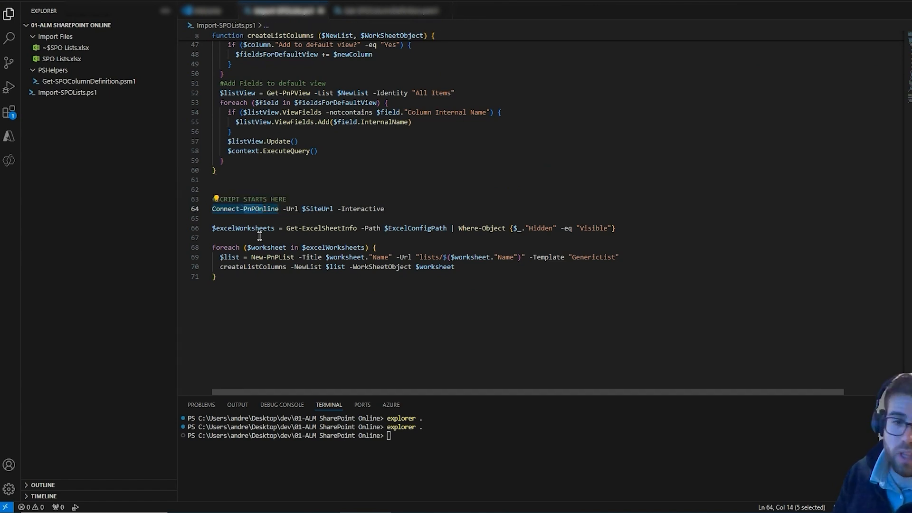
{"action": "left_click", "coordinate": [257, 230]}
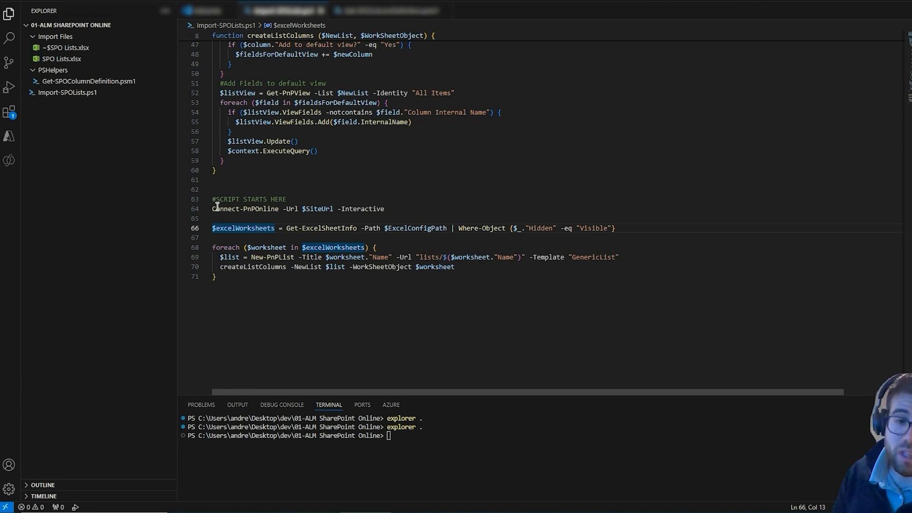
{"action": "left_click", "coordinate": [264, 248]}
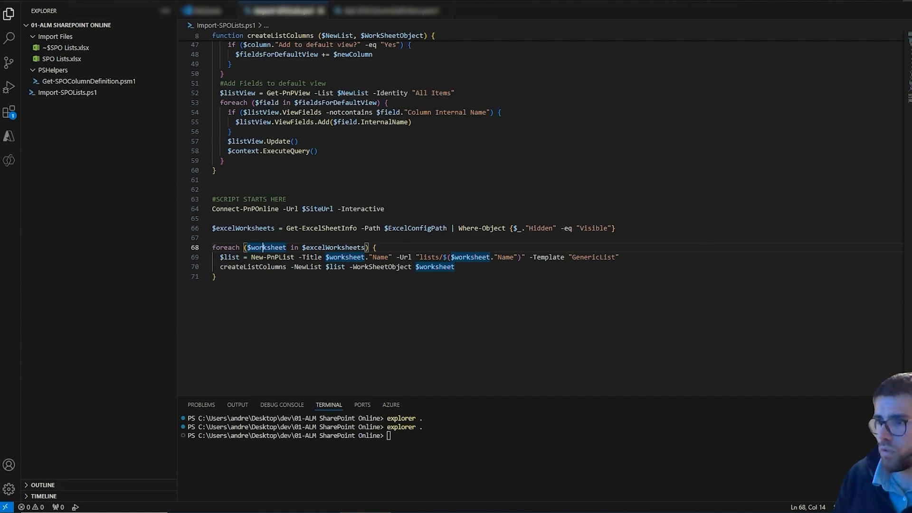
{"action": "key", "text": "alt+Tab"}
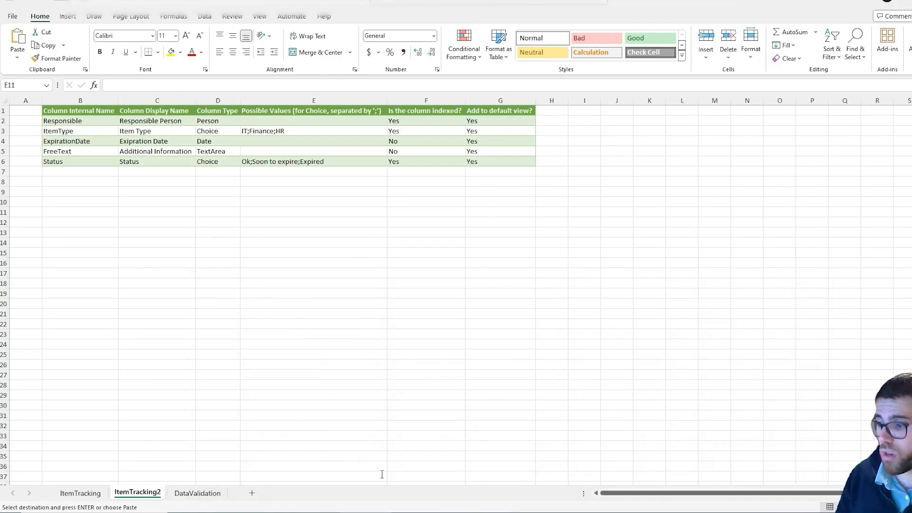
Enter .\Import-SPOLists.ps1 in the Visual Studio Code terminal, refresh the 00 - TEST site contents in the browser, and run the script.
{"action": "key", "text": "alt+Tab"}
{"action": "type", "text": ".\\Import-SPOLists.ps1"}
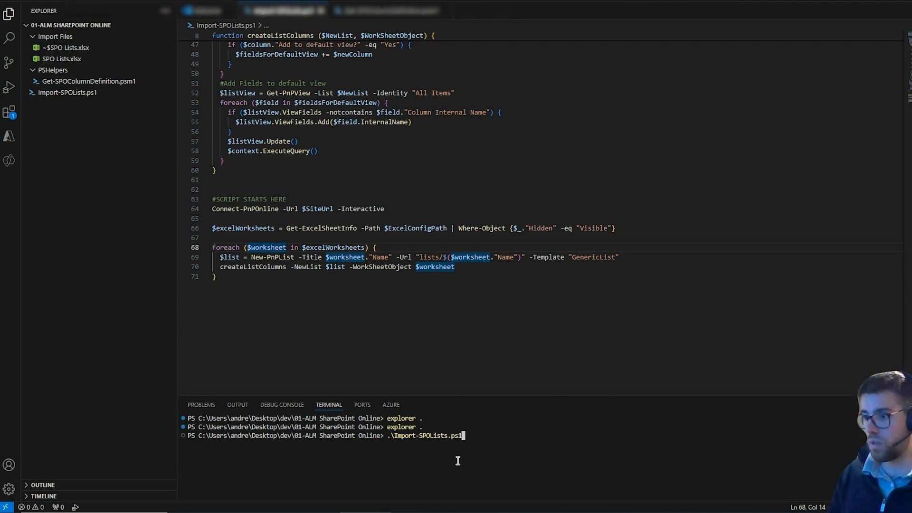
{"action": "key", "text": "alt+Tab"}
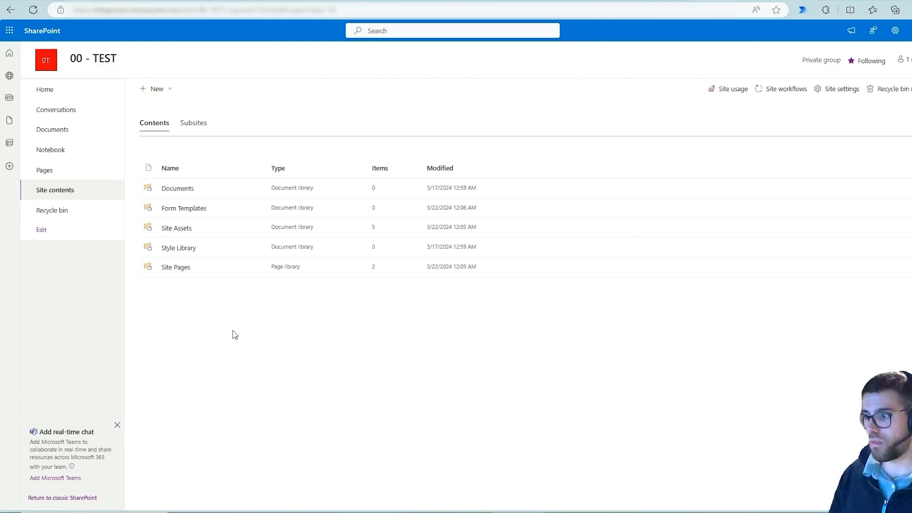
{"action": "key", "text": "F5"}
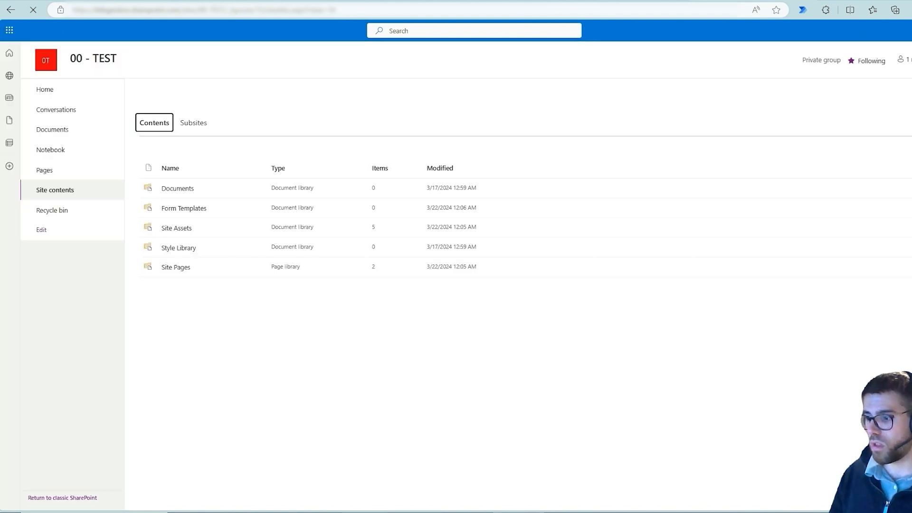
{"action": "key", "text": "alt+Tab"}
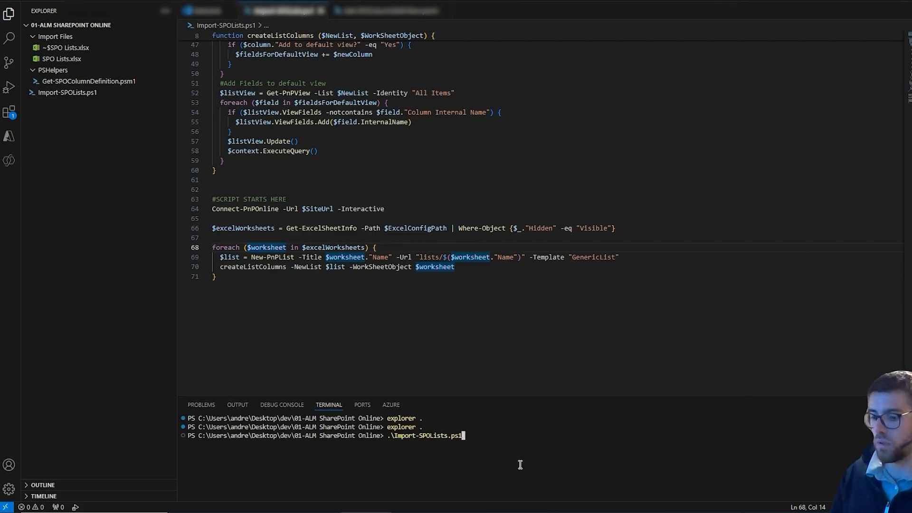
{"action": "key", "text": "Return"}
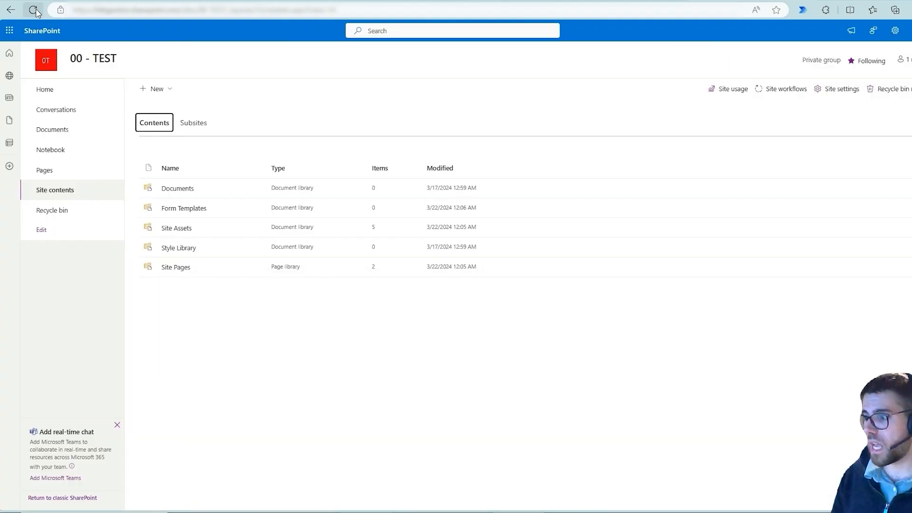
Refresh the 00 - TEST site contents in the browser and open the ItemTracking list.
{"action": "left_click", "coordinate": [35, 10]}
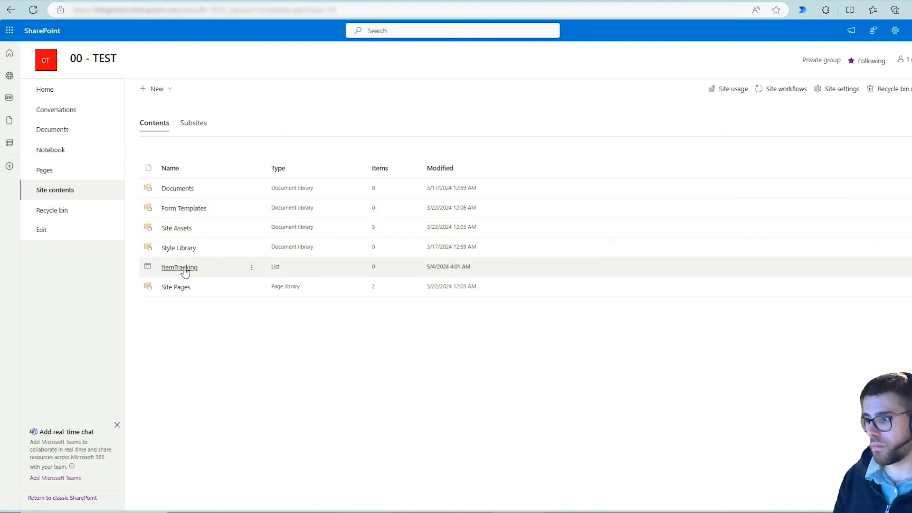
{"action": "left_click", "coordinate": [179, 267]}
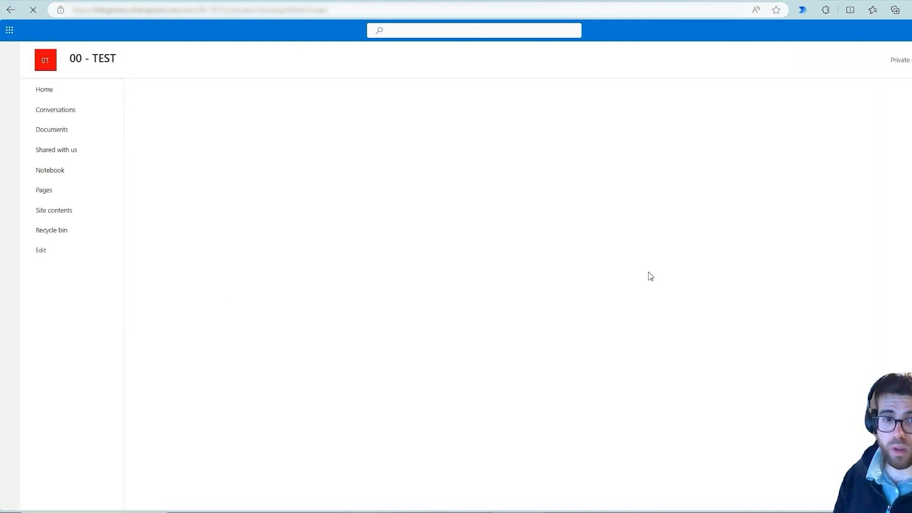